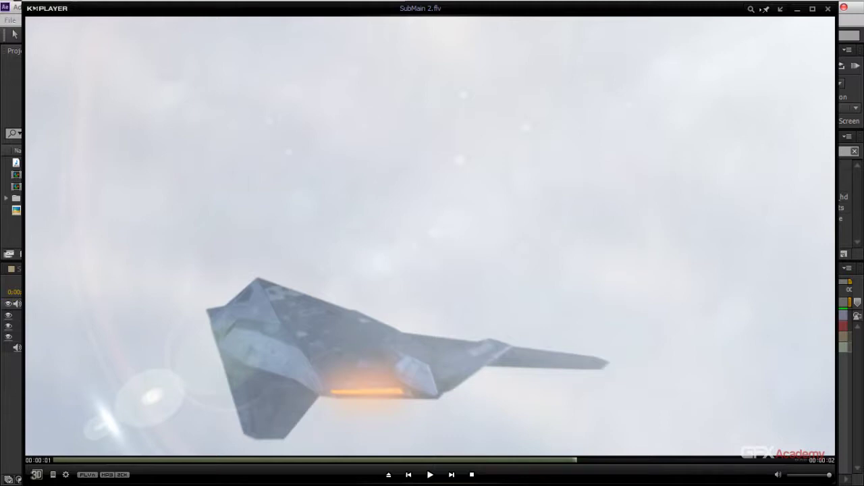
Dismiss the video preview and delete all footage, compositions and solids from the project
{"action": "left_click_drag", "start_coordinate": [420, 8], "coordinate": [372, 62]}
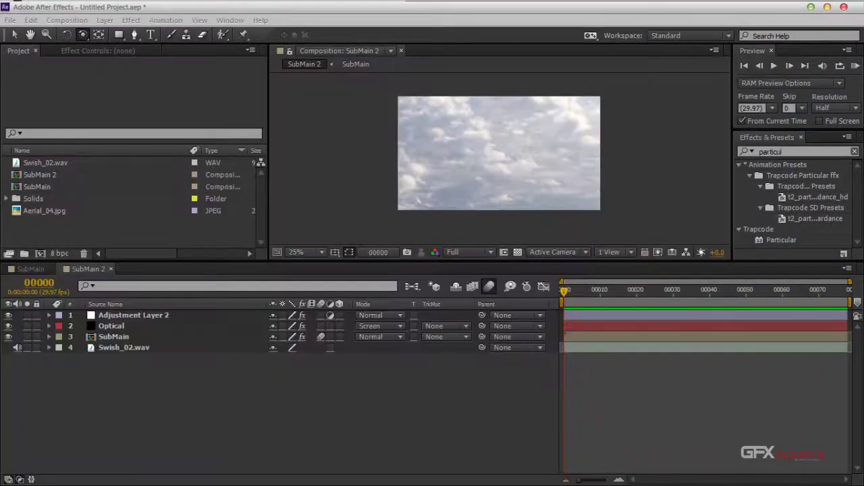
{"action": "left_click_drag", "start_coordinate": [98, 231], "coordinate": [14, 156]}
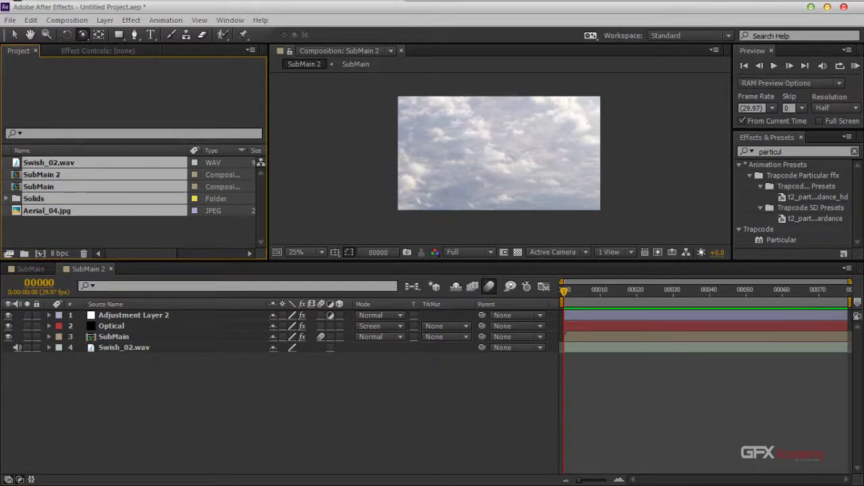
{"action": "key", "text": "Delete"}
{"action": "key", "text": "Return"}
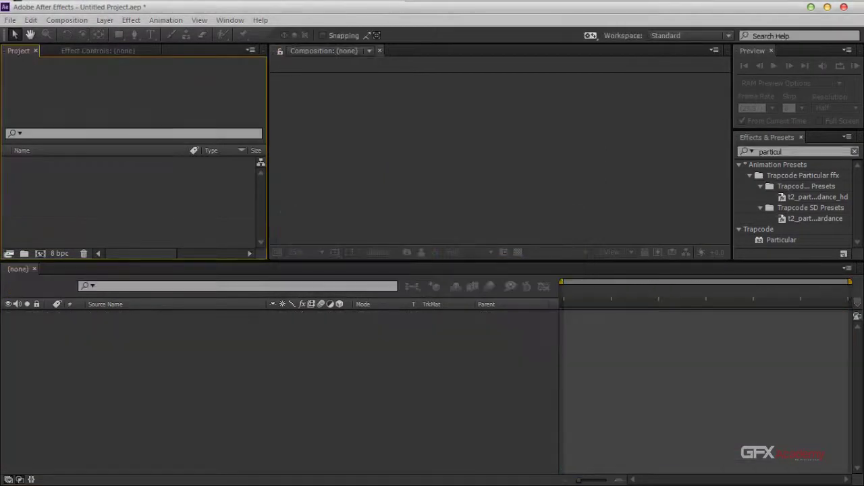
Make the project and composition area taller and set the project's color depth to 32 bits per channel (float)
{"action": "left_click_drag", "start_coordinate": [432, 262], "coordinate": [432, 311]}
{"action": "left_click", "coordinate": [270, 392]}
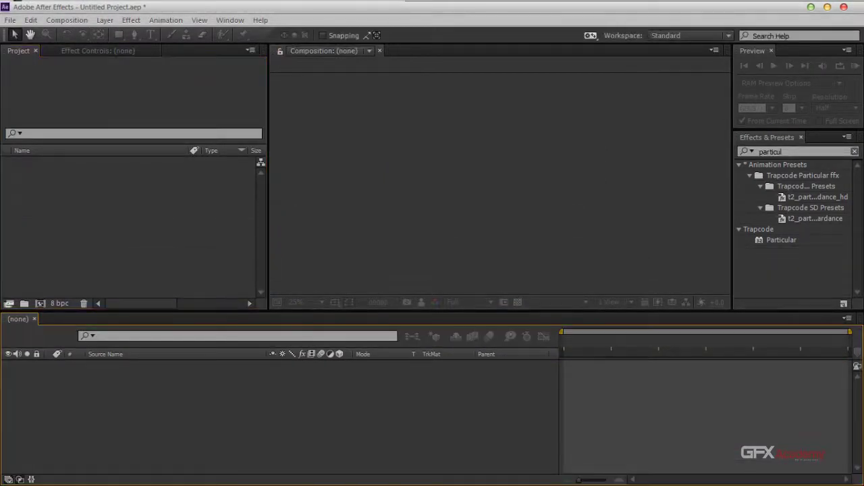
{"action": "left_click", "coordinate": [60, 303]}
{"action": "left_click", "coordinate": [476, 195]}
{"action": "left_click", "coordinate": [466, 233]}
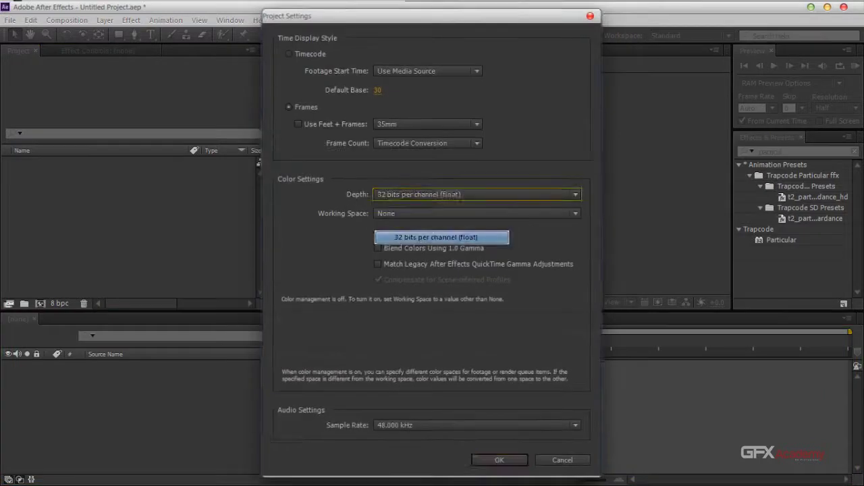
{"action": "left_click", "coordinate": [498, 460]}
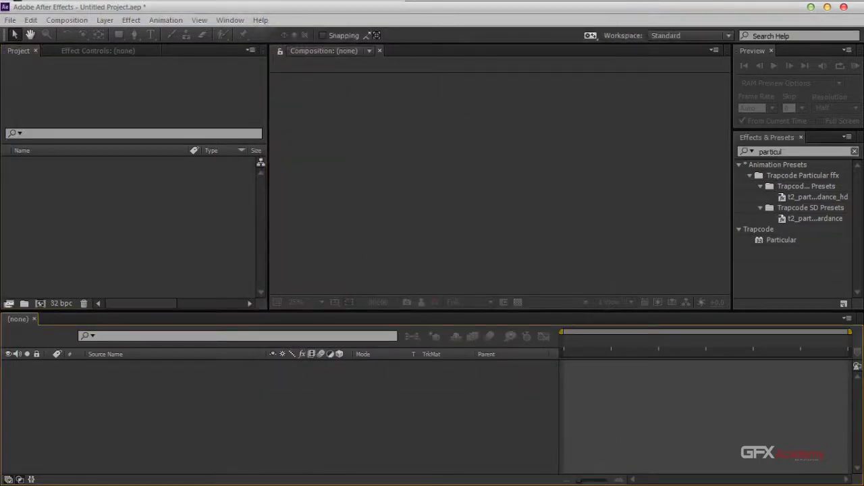
Clear the effects search so that all effect categories are listed
{"action": "left_click", "coordinate": [797, 151]}
{"action": "key", "text": "BackSpace"}
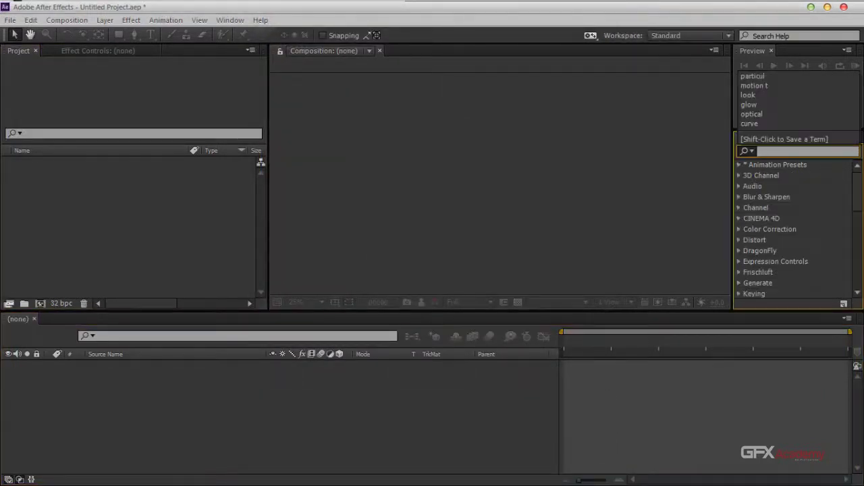
{"action": "key", "text": "Return"}
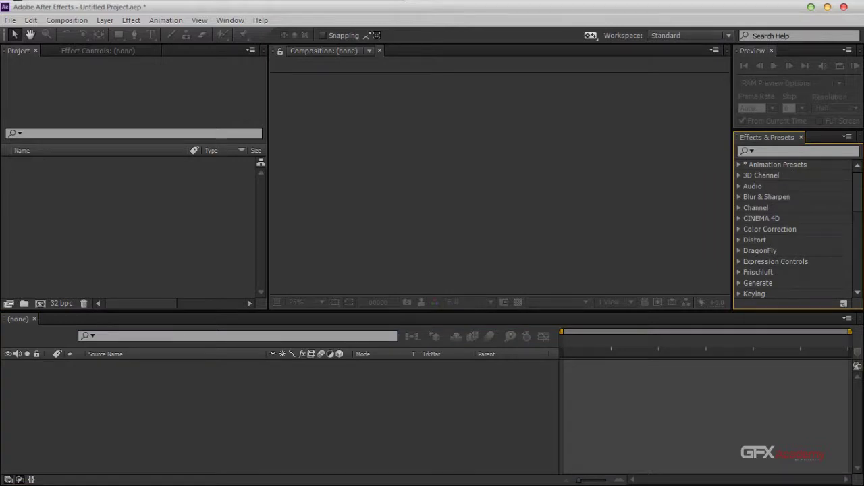
Create a 1280 x 720 composition at 29.97 fps named main
{"action": "left_click", "coordinate": [279, 412]}
{"action": "left_click", "coordinate": [67, 20]}
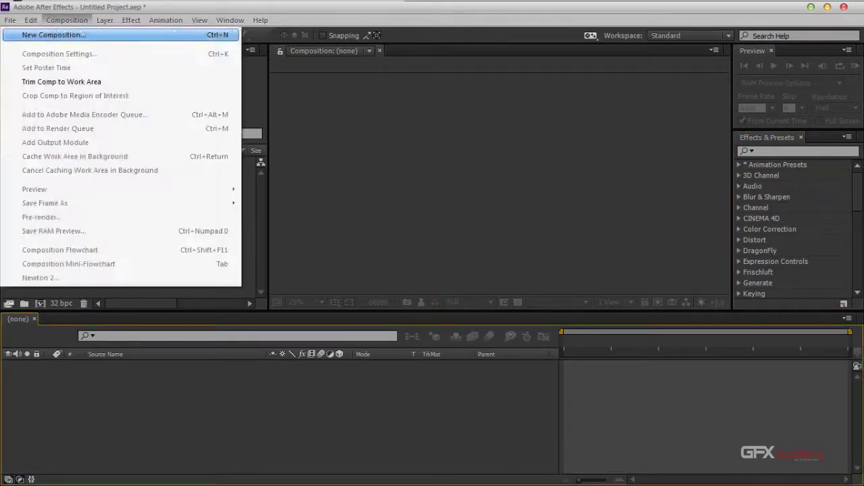
{"action": "left_click", "coordinate": [66, 34]}
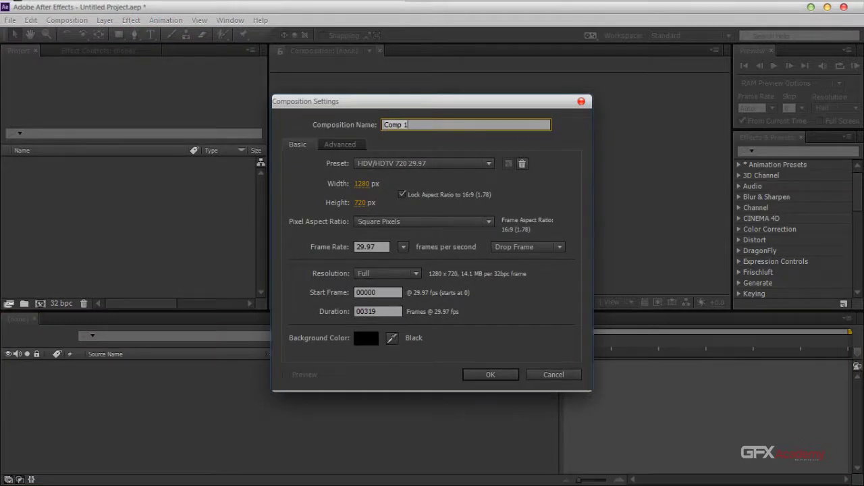
{"action": "type", "text": "main"}
{"action": "key", "text": "Return"}
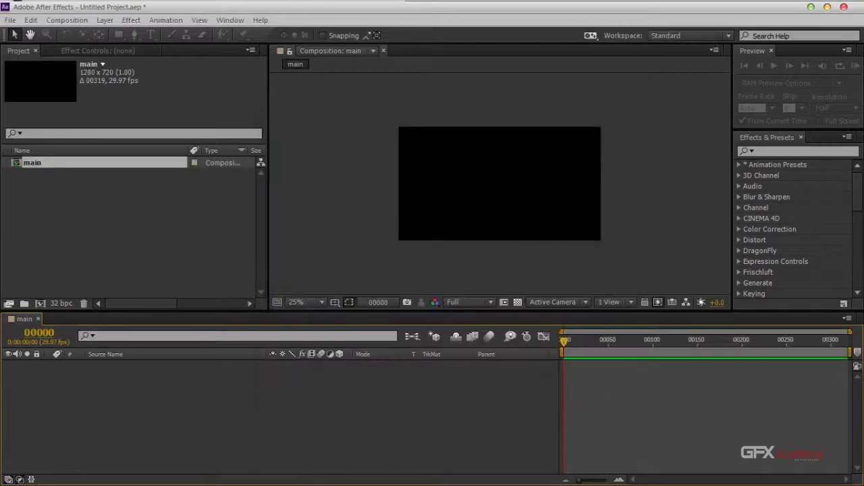
Shrink the timeline area and add a black full-size solid named element to the main composition
{"action": "left_click_drag", "start_coordinate": [432, 312], "coordinate": [432, 342]}
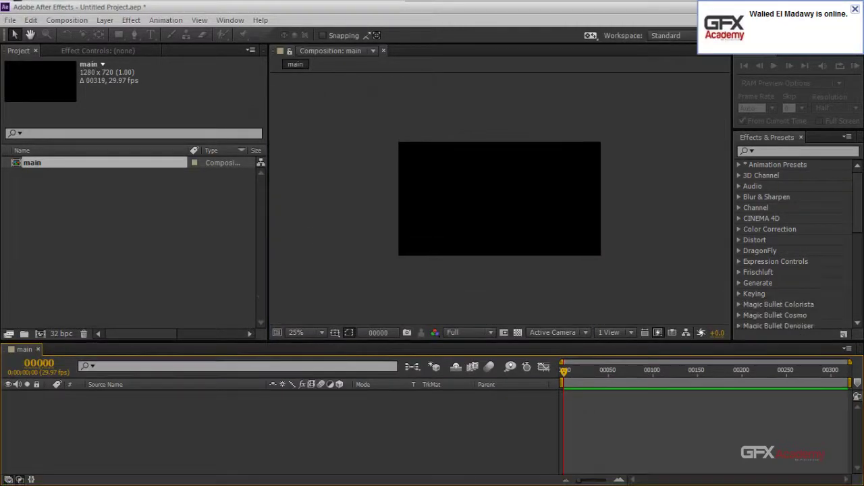
{"action": "left_click", "coordinate": [128, 236]}
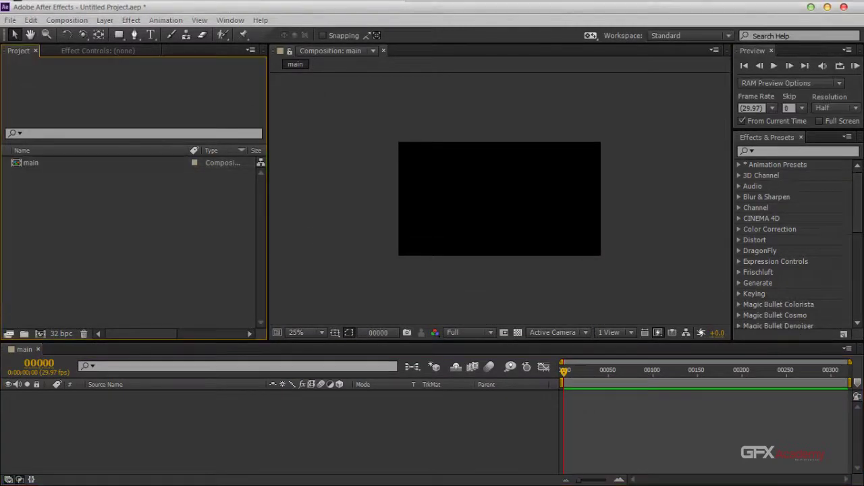
{"action": "left_click", "coordinate": [280, 429]}
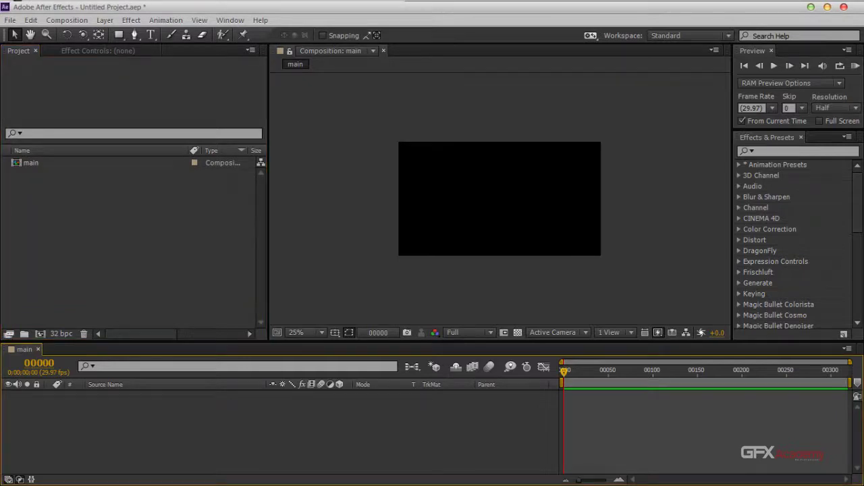
{"action": "key", "text": "ctrl+y"}
{"action": "type", "text": "element"}
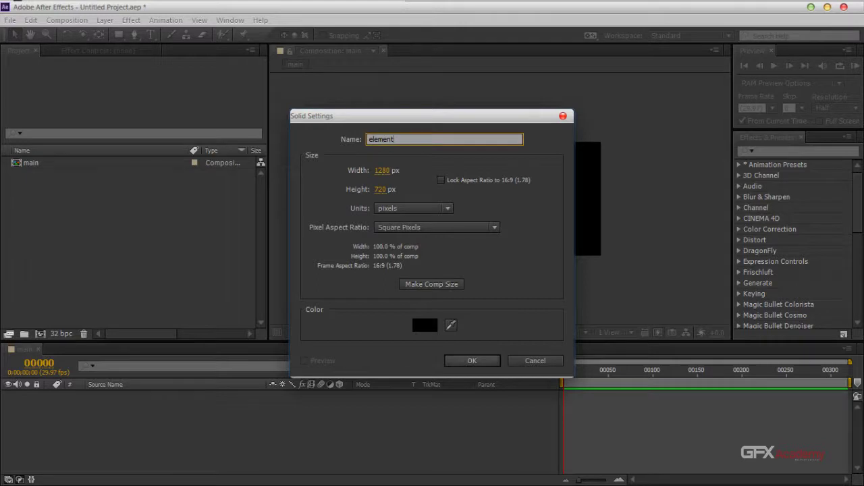
{"action": "key", "text": "Return"}
Find the Video Copilot Element effect and apply it to the element layer
{"action": "left_click", "coordinate": [760, 151]}
{"action": "type", "text": "e"}
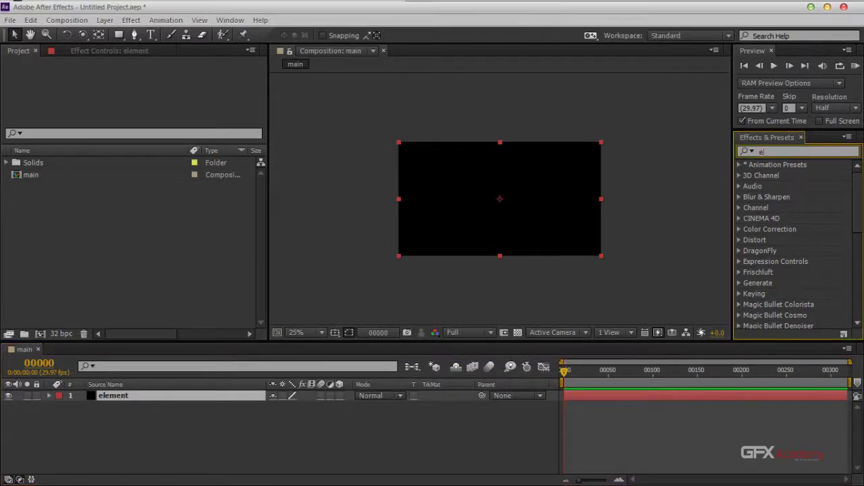
{"action": "type", "text": "leme"}
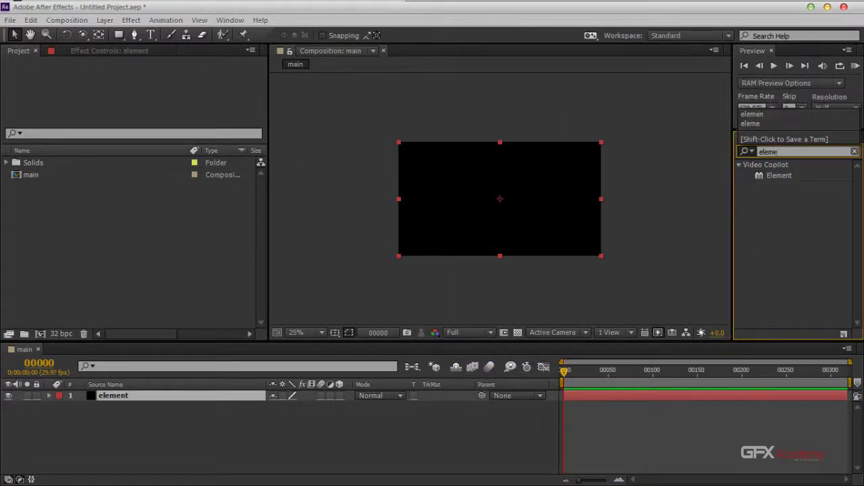
{"action": "left_click_drag", "start_coordinate": [779, 175], "coordinate": [159, 395]}
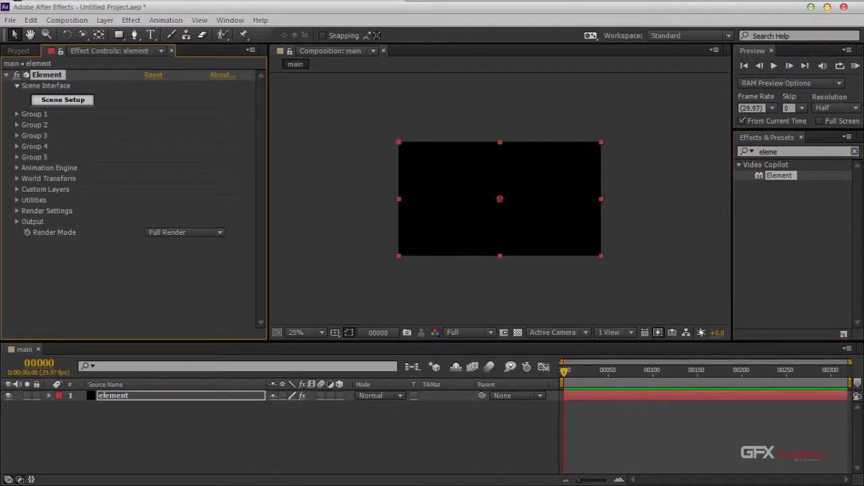
Open Element's Scene Setup and select the Jet_Strike model pack, declining its registration
{"action": "left_click", "coordinate": [63, 99]}
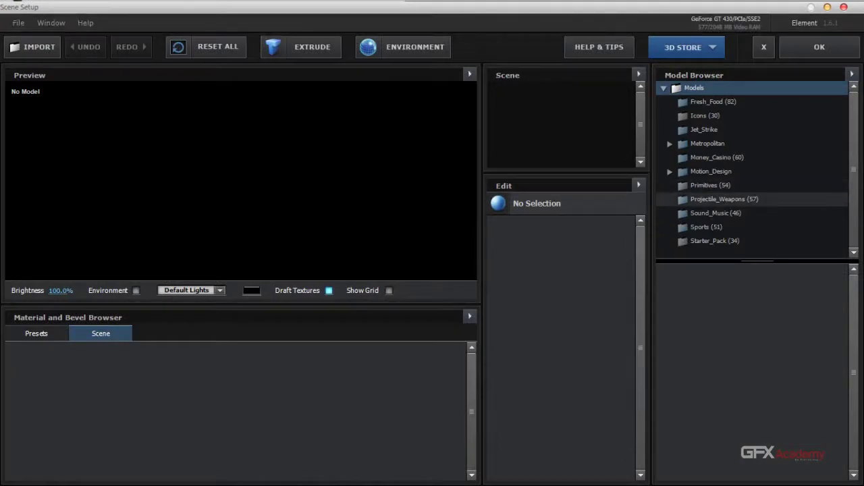
{"action": "left_click", "coordinate": [704, 129]}
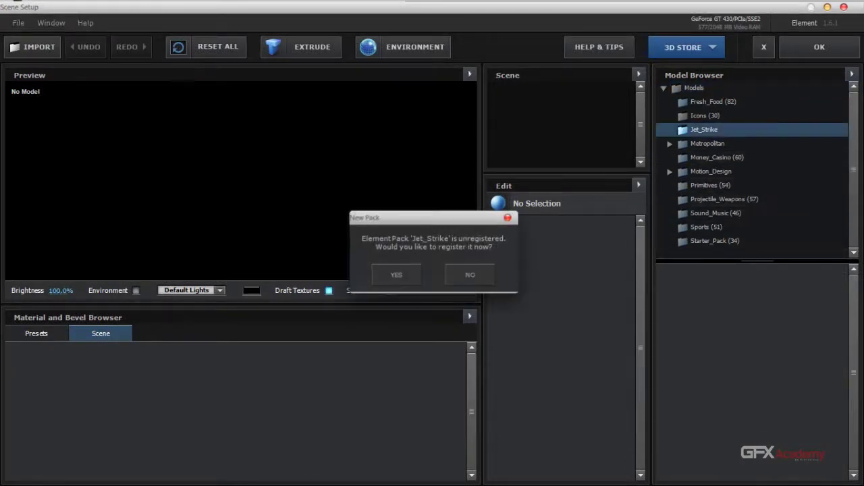
{"action": "left_click", "coordinate": [469, 275]}
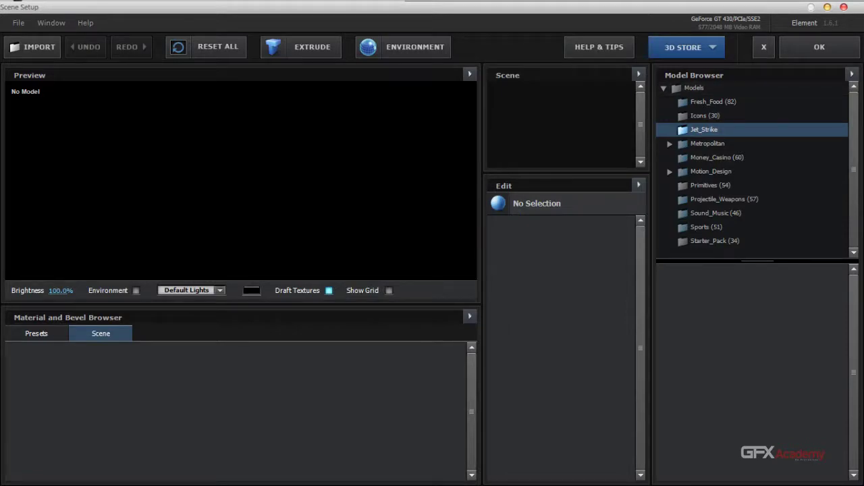
Start importing a 3D object and browse on My Passport (H:) through Assets, Video Copilot Element 3D, Packs and JetStrike to the jet_strike_alternate_files folder
{"action": "left_click", "coordinate": [32, 47]}
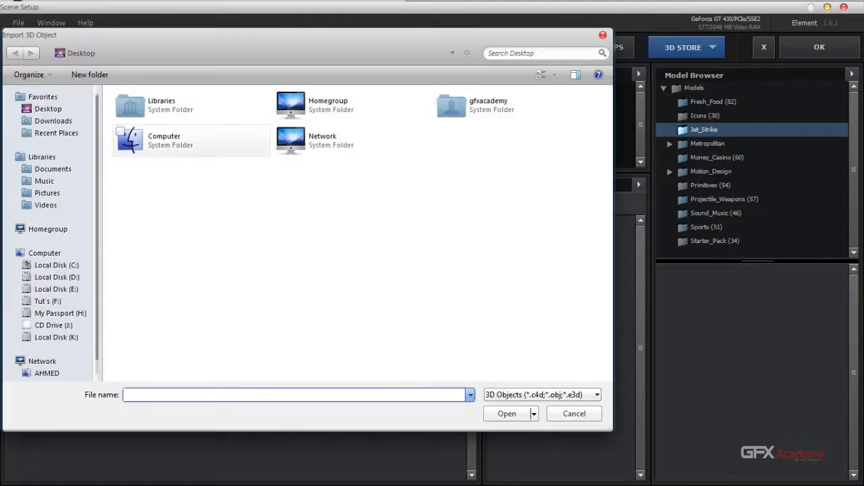
{"action": "double_click", "coordinate": [164, 143]}
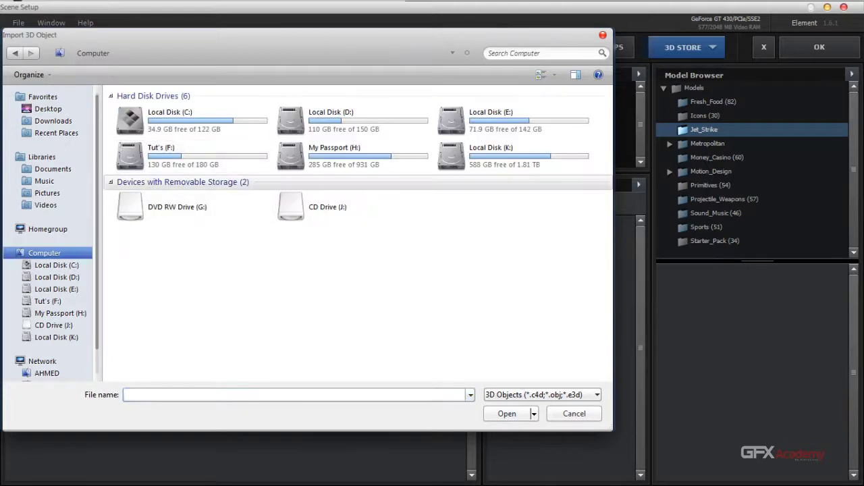
{"action": "double_click", "coordinate": [332, 154]}
{"action": "double_click", "coordinate": [138, 132]}
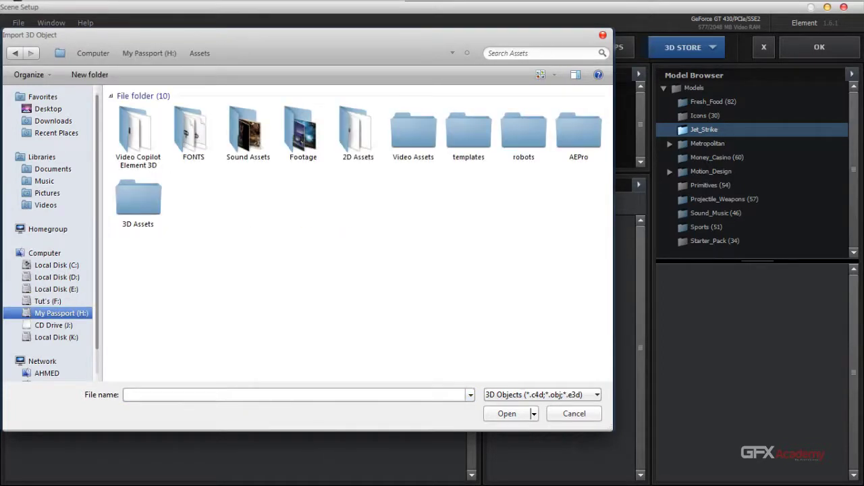
{"action": "double_click", "coordinate": [139, 132]}
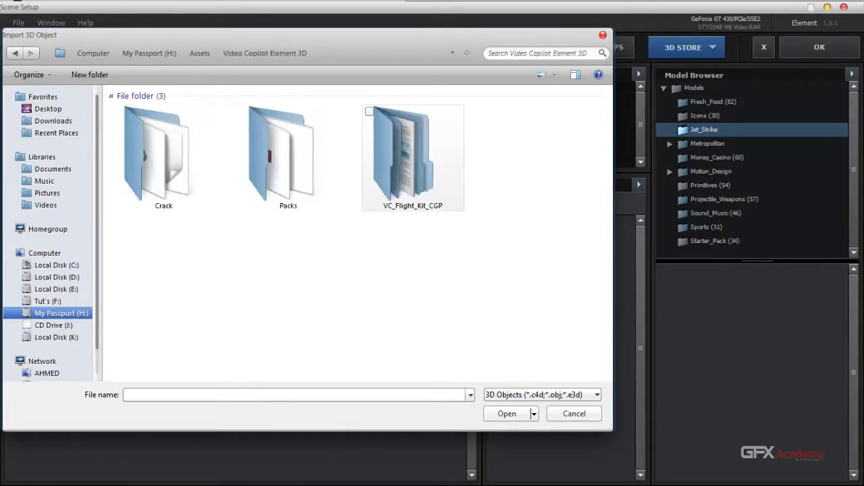
{"action": "double_click", "coordinate": [288, 155]}
{"action": "double_click", "coordinate": [155, 152]}
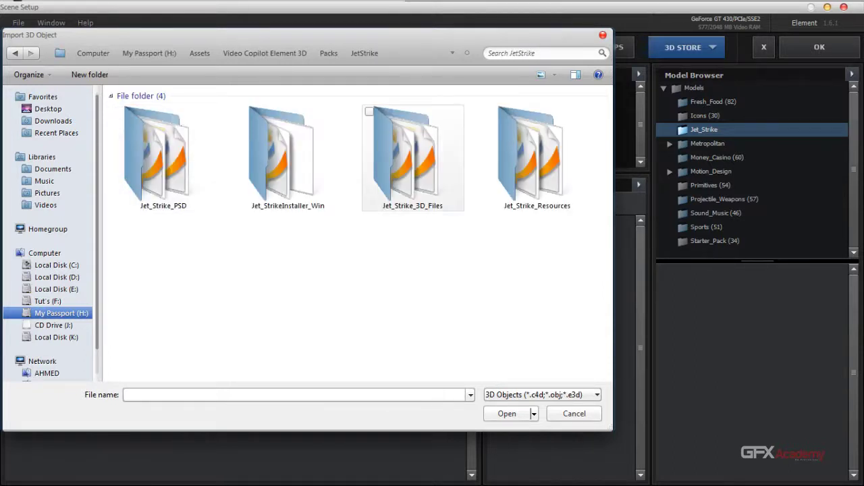
{"action": "double_click", "coordinate": [412, 154]}
{"action": "double_click", "coordinate": [156, 152]}
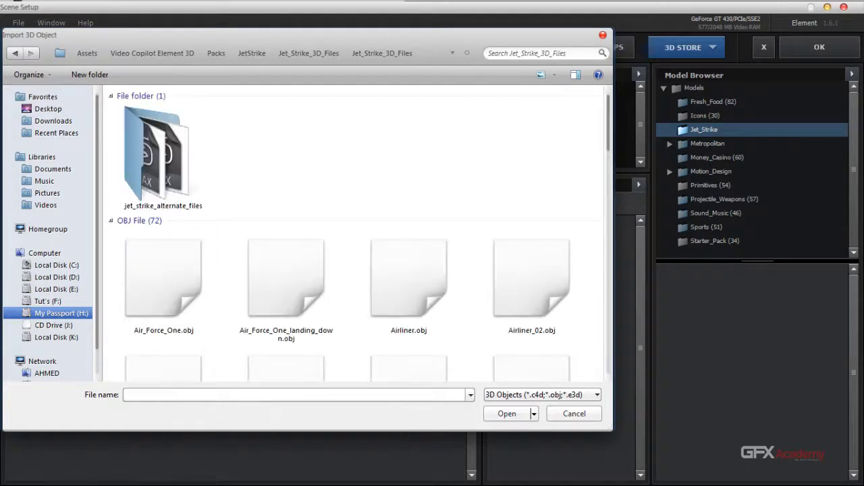
{"action": "double_click", "coordinate": [156, 151]}
Find the Stealth C4D model in the jet_strike_alternate_files folder and import it into the scene
{"action": "scroll", "coordinate": [530, 155], "scroll_direction": "down", "scroll_amount": 3}
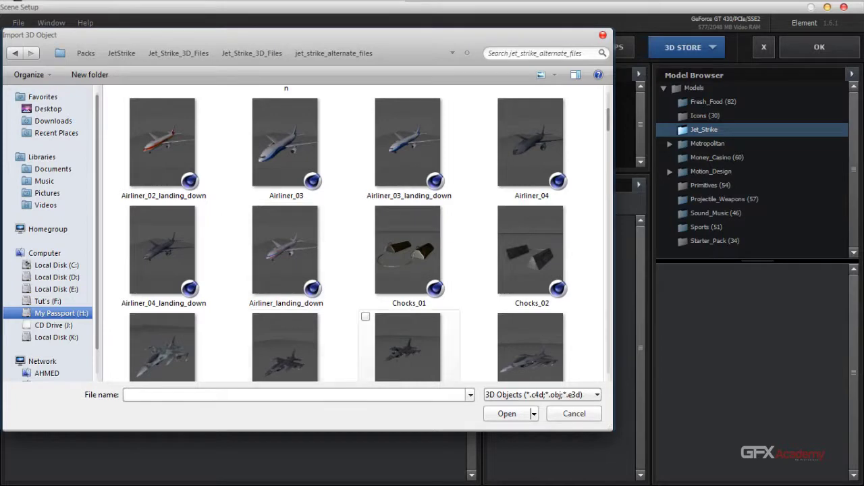
{"action": "scroll", "coordinate": [482, 118], "scroll_direction": "down", "scroll_amount": 10}
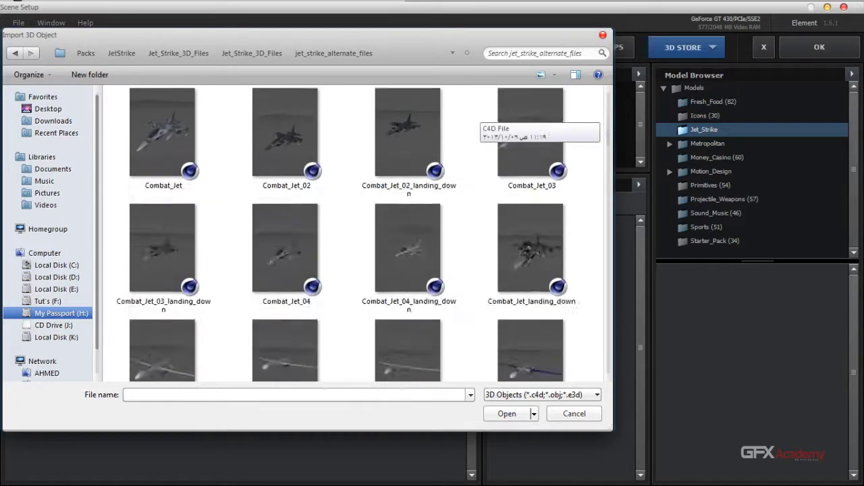
{"action": "scroll", "coordinate": [483, 120], "scroll_direction": "down", "scroll_amount": 10}
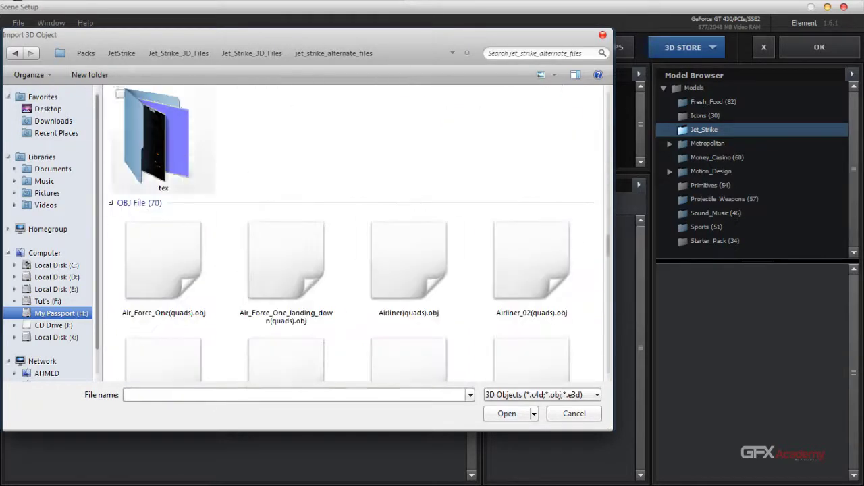
{"action": "scroll", "coordinate": [351, 232], "scroll_direction": "down", "scroll_amount": 3}
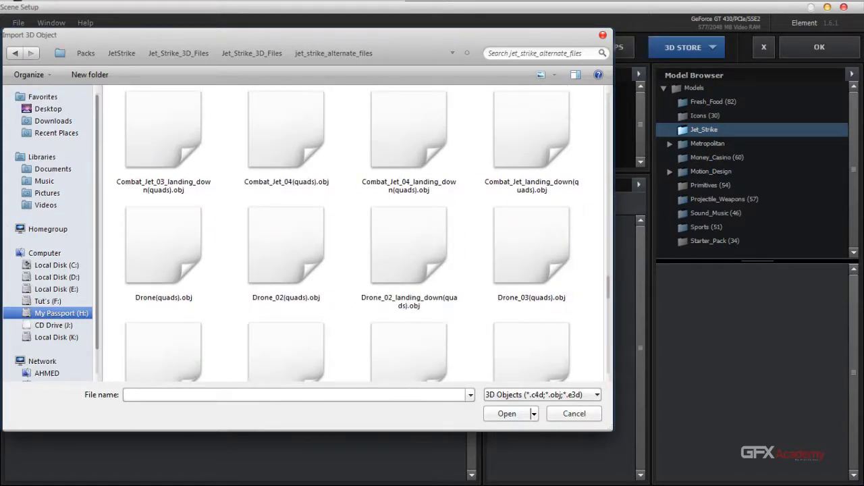
{"action": "scroll", "coordinate": [483, 277], "scroll_direction": "up", "scroll_amount": 3}
{"action": "scroll", "coordinate": [482, 277], "scroll_direction": "down", "scroll_amount": 9}
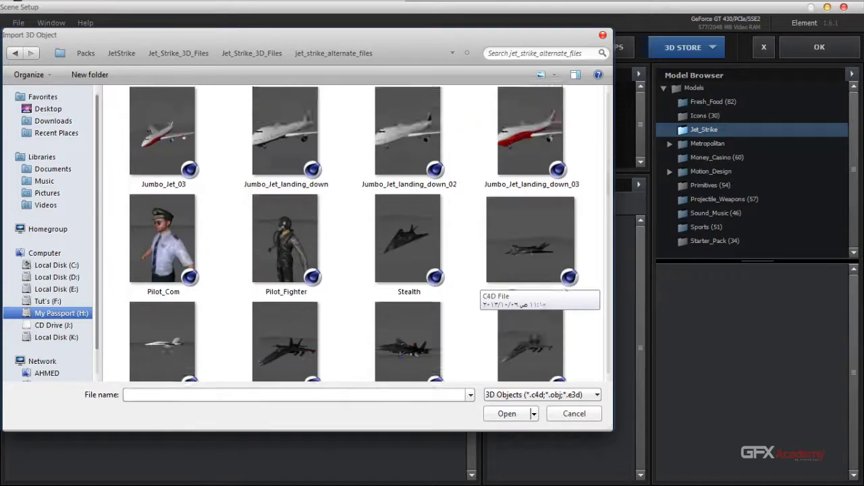
{"action": "left_click", "coordinate": [408, 210]}
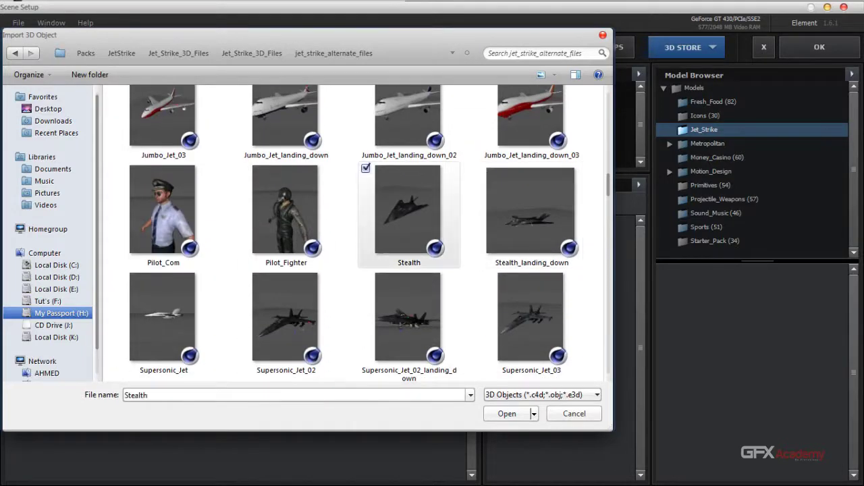
{"action": "scroll", "coordinate": [407, 223], "scroll_direction": "down", "scroll_amount": 6}
{"action": "scroll", "coordinate": [407, 223], "scroll_direction": "up", "scroll_amount": 3}
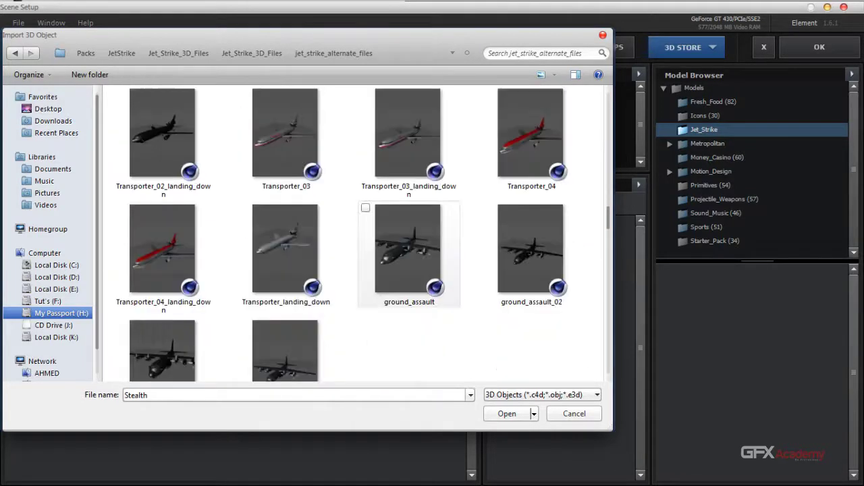
{"action": "scroll", "coordinate": [408, 250], "scroll_direction": "up", "scroll_amount": 3}
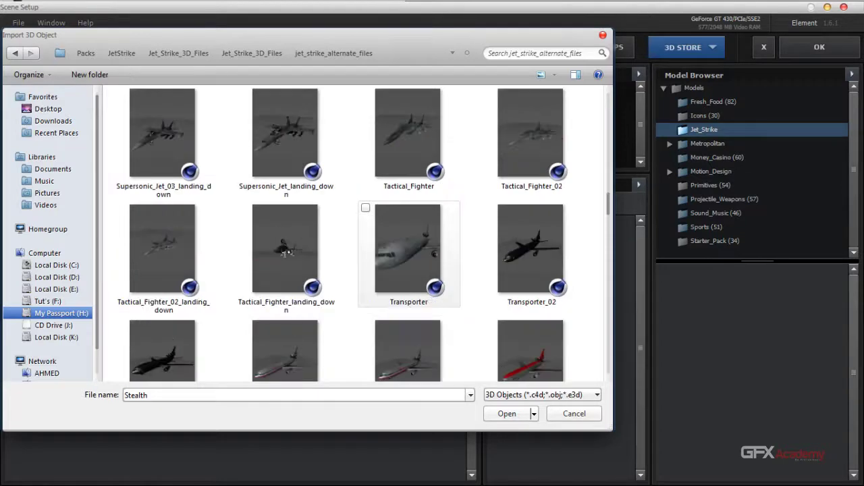
{"action": "scroll", "coordinate": [408, 250], "scroll_direction": "up", "scroll_amount": 2}
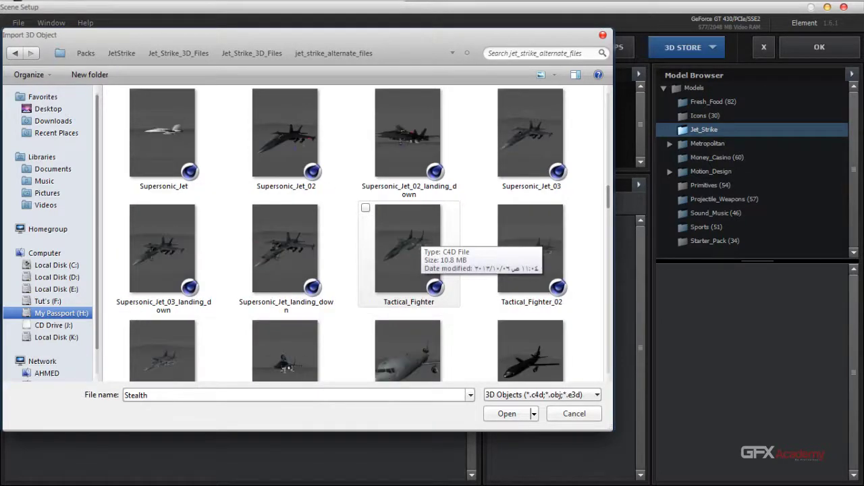
{"action": "scroll", "coordinate": [407, 250], "scroll_direction": "up", "scroll_amount": 3}
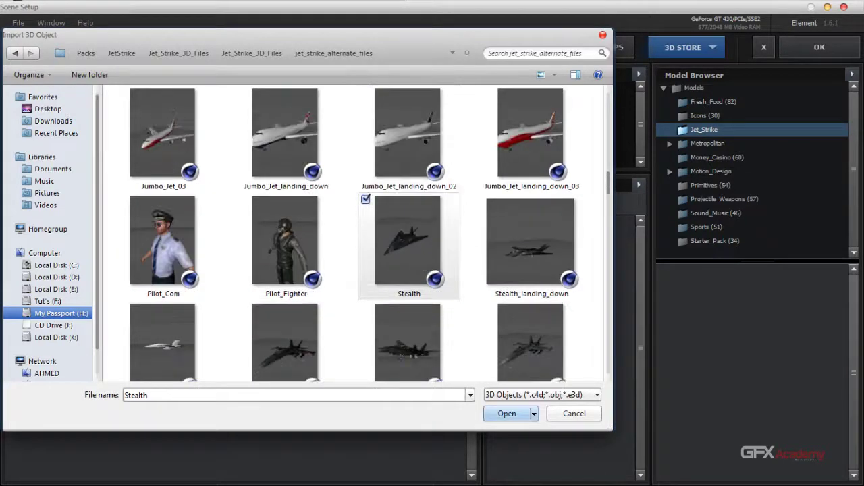
{"action": "left_click", "coordinate": [507, 413]}
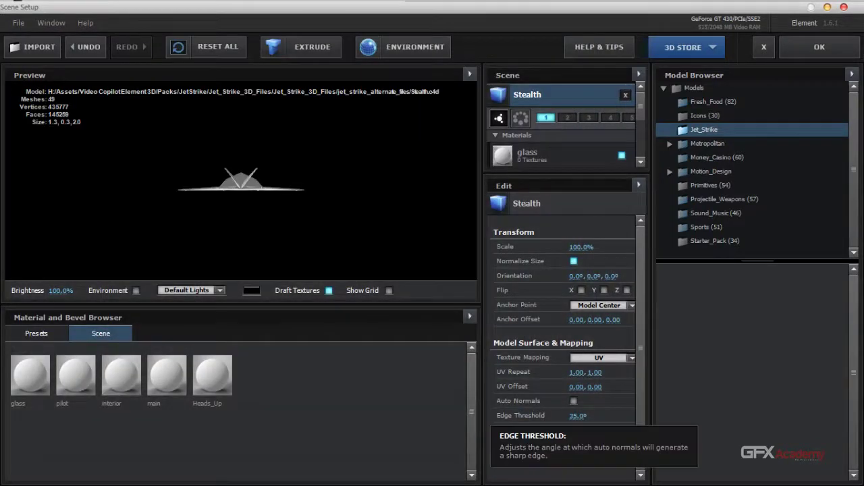
Turn off draft textures in the preview of the Stealth model
{"action": "left_click_drag", "start_coordinate": [240, 189], "coordinate": [304, 202]}
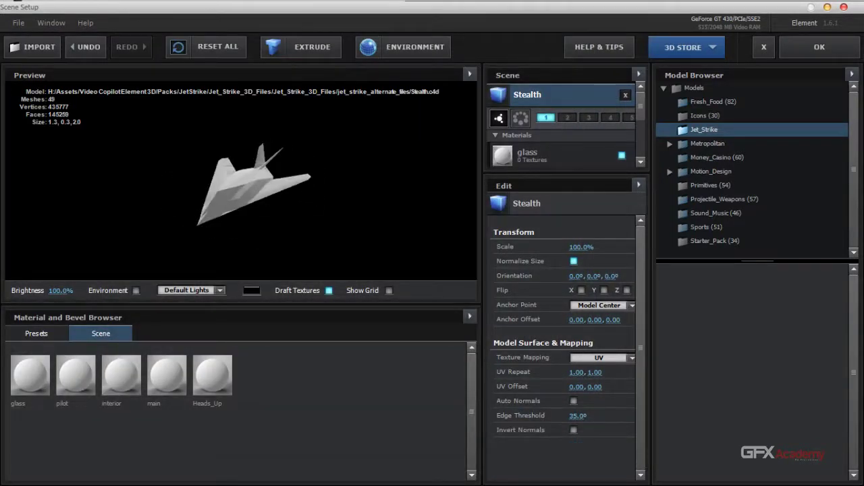
{"action": "scroll", "coordinate": [240, 181], "scroll_direction": "up", "scroll_amount": 5}
{"action": "left_click_drag", "start_coordinate": [240, 181], "coordinate": [270, 176]}
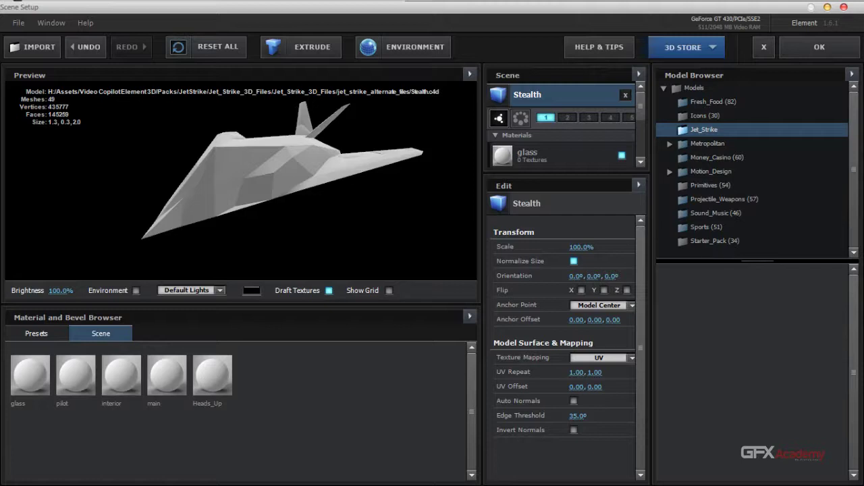
{"action": "left_click", "coordinate": [329, 290]}
{"action": "left_click", "coordinate": [329, 290]}
{"action": "left_click", "coordinate": [329, 290]}
{"action": "left_click", "coordinate": [328, 290]}
{"action": "left_click", "coordinate": [329, 290]}
{"action": "left_click_drag", "start_coordinate": [241, 181], "coordinate": [224, 208]}
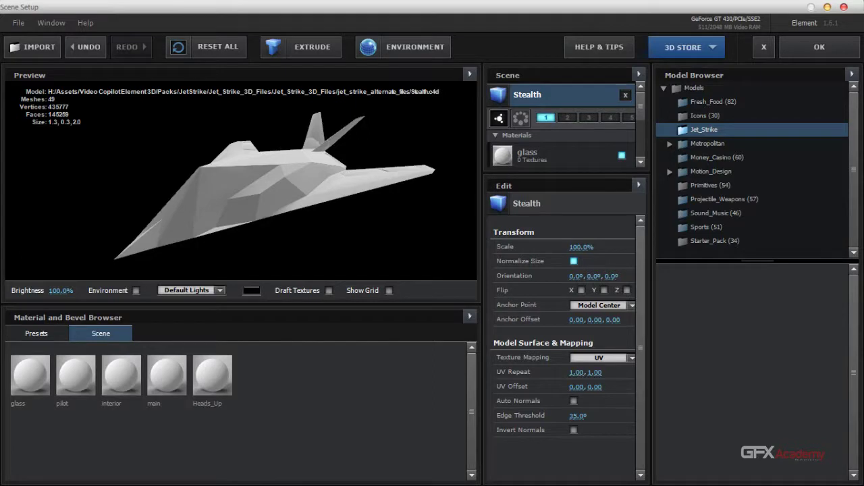
Enlarge the scene's material list and open the Diffuse texture channel of the Stealth model's main material
{"action": "left_click_drag", "start_coordinate": [560, 174], "coordinate": [560, 277]}
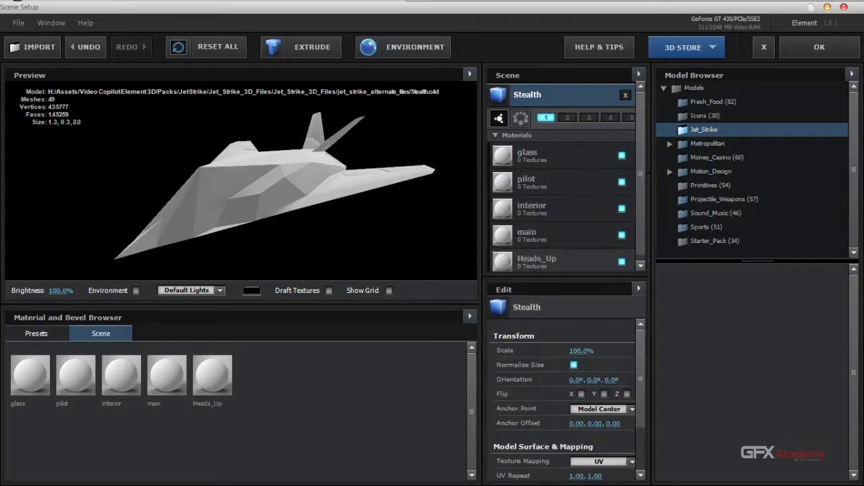
{"action": "left_click", "coordinate": [561, 235]}
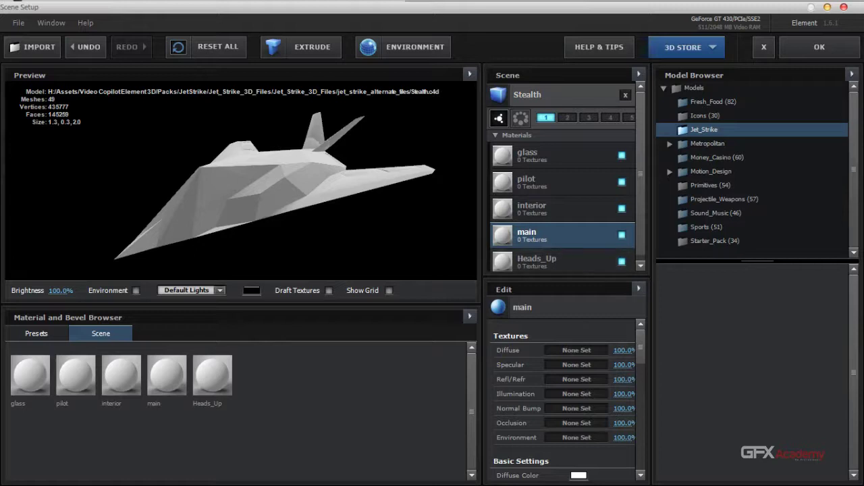
{"action": "left_click", "coordinate": [577, 350]}
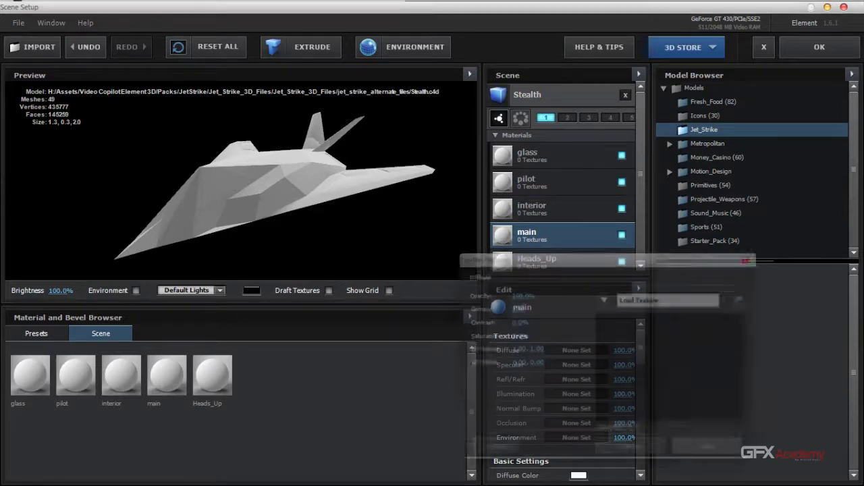
{"action": "left_click_drag", "start_coordinate": [601, 257], "coordinate": [481, 129]}
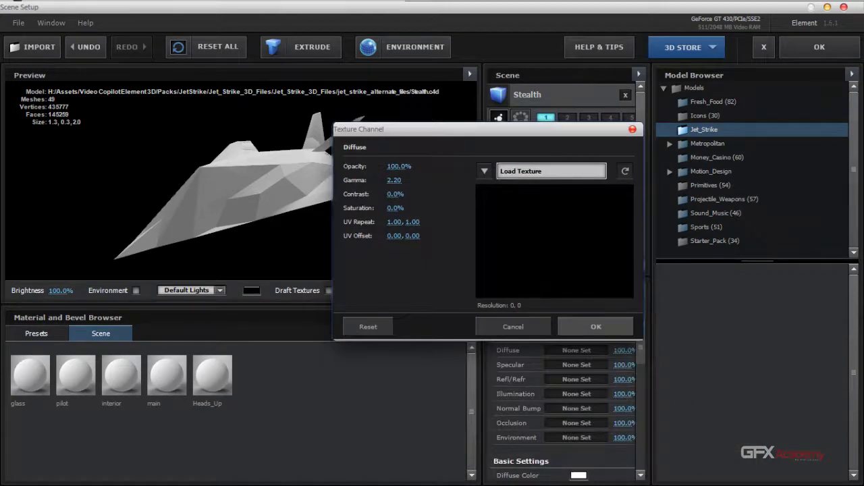
Start loading a diffuse texture and browse on My Passport (H:) through the JetStrike pack's jet_strike_alternate_files folder to its tex folder
{"action": "left_click", "coordinate": [551, 171]}
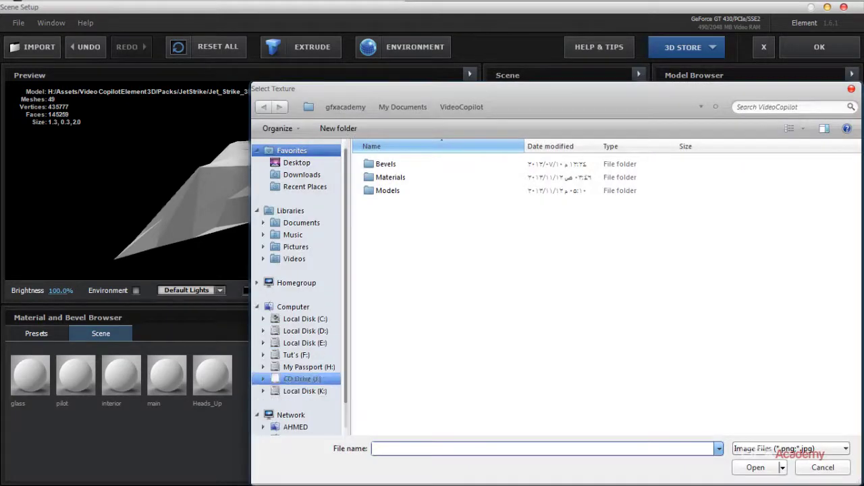
{"action": "left_click", "coordinate": [307, 366]}
{"action": "double_click", "coordinate": [387, 185]}
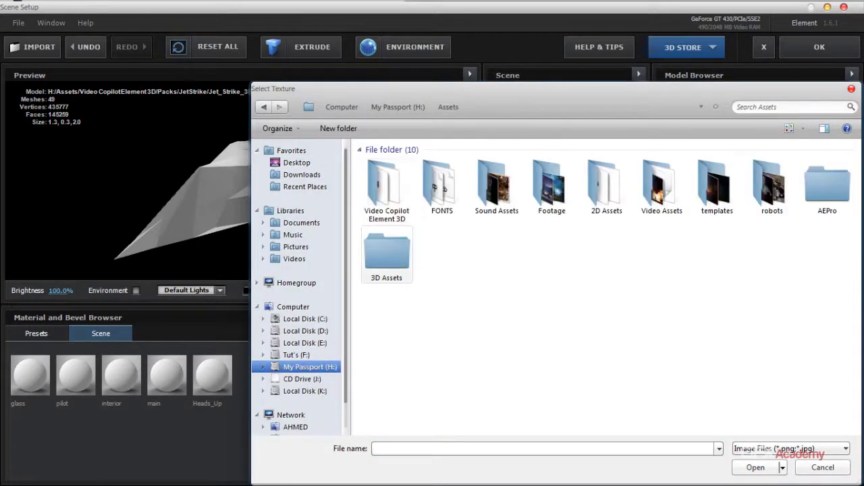
{"action": "double_click", "coordinate": [387, 185]}
{"action": "double_click", "coordinate": [537, 209]}
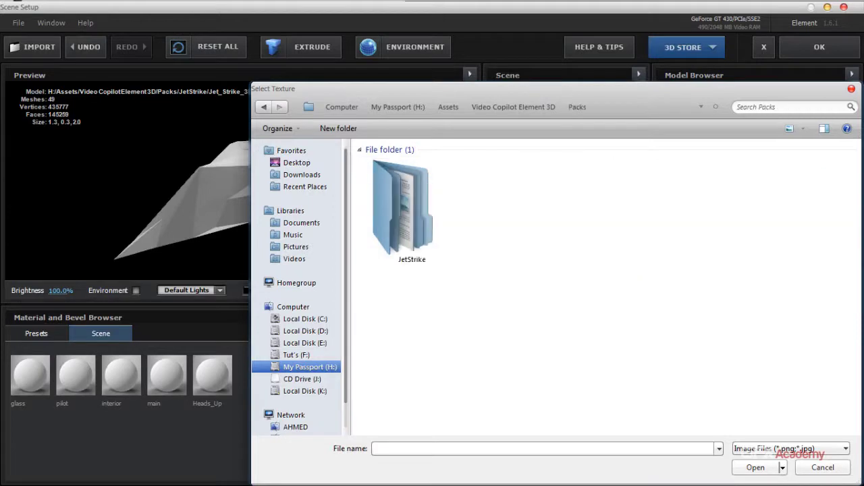
{"action": "double_click", "coordinate": [412, 210]}
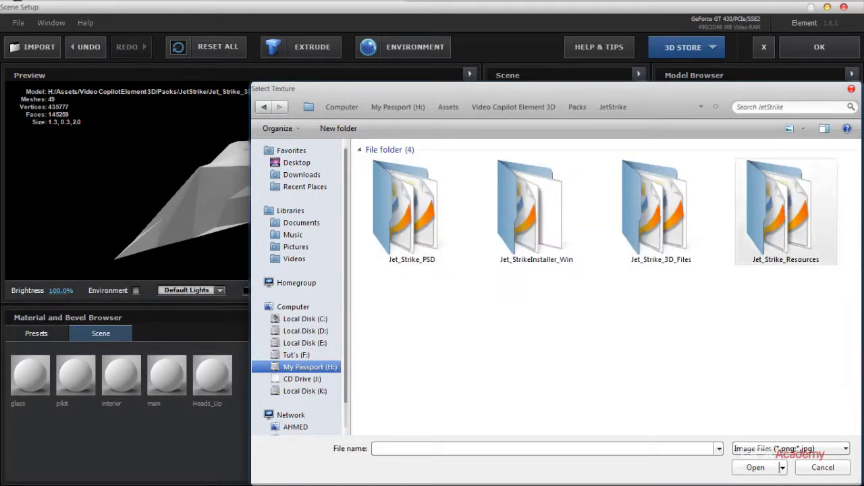
{"action": "double_click", "coordinate": [786, 209]}
{"action": "key", "text": "BackSpace"}
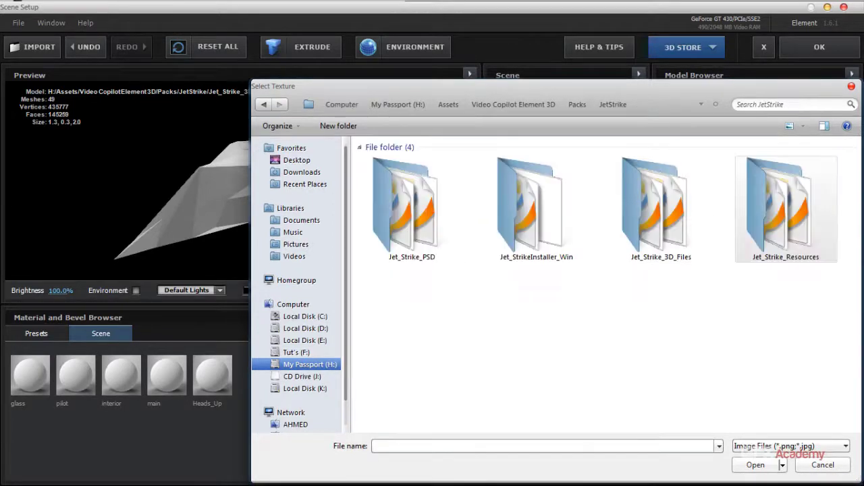
{"action": "double_click", "coordinate": [662, 209]}
{"action": "double_click", "coordinate": [412, 210]}
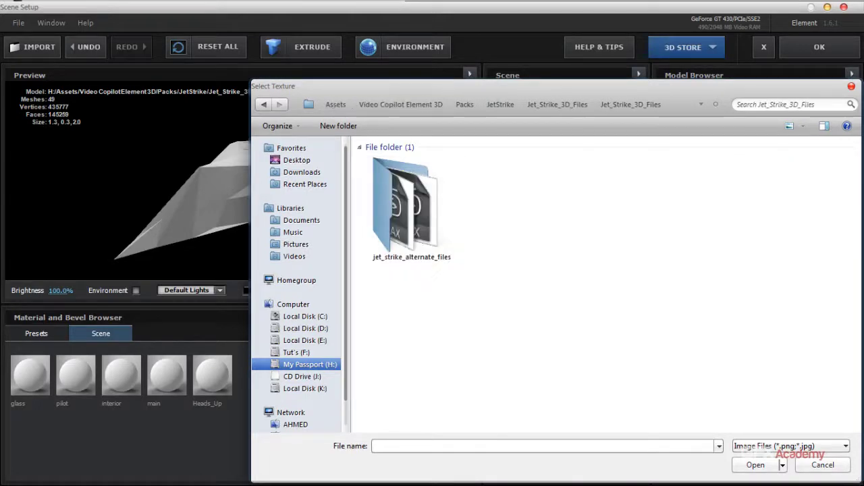
{"action": "double_click", "coordinate": [412, 210]}
{"action": "double_click", "coordinate": [412, 209]}
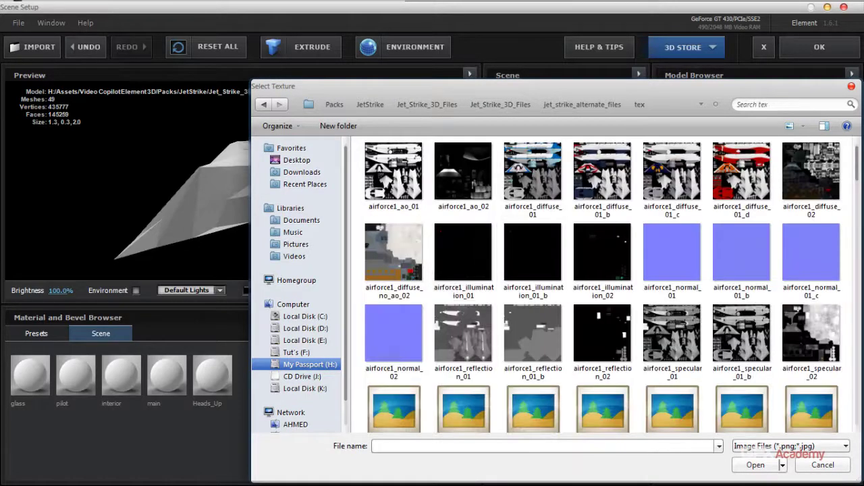
Search the tex folder for "steal" to find the stealth textures
{"action": "left_click_drag", "start_coordinate": [513, 86], "coordinate": [468, 70]}
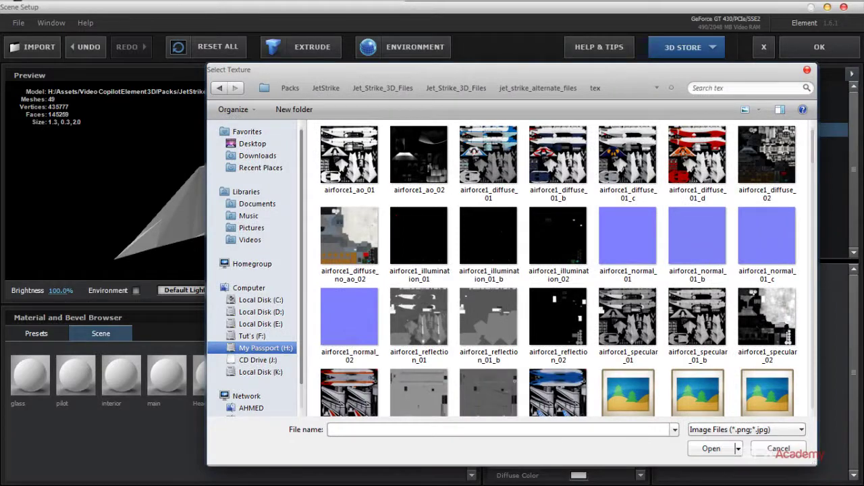
{"action": "left_click_drag", "start_coordinate": [812, 147], "coordinate": [812, 207]}
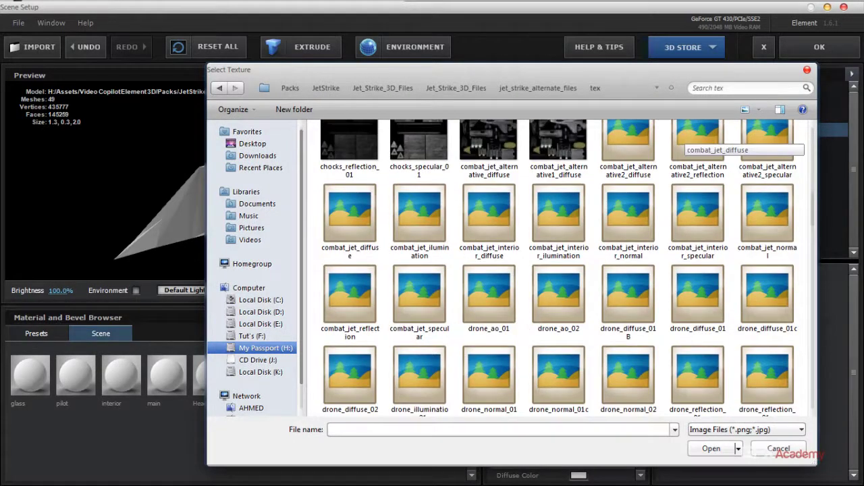
{"action": "scroll", "coordinate": [682, 145], "scroll_direction": "down", "scroll_amount": 1}
{"action": "scroll", "coordinate": [682, 146], "scroll_direction": "down", "scroll_amount": 5}
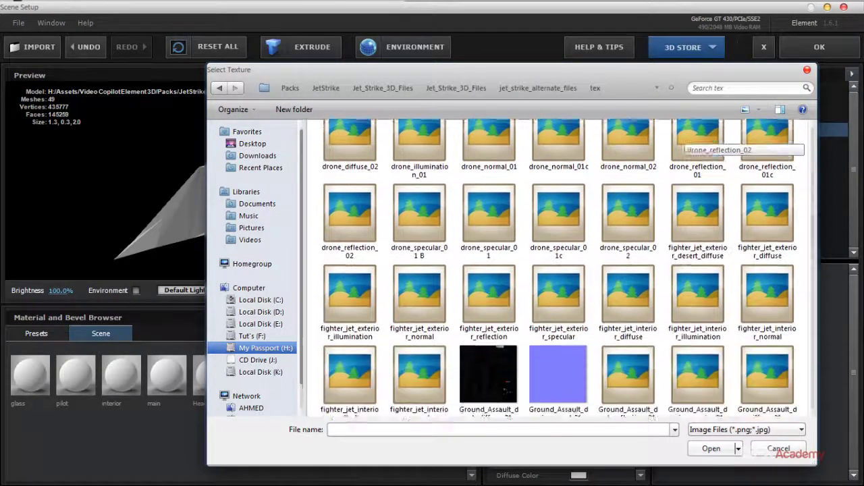
{"action": "left_click", "coordinate": [742, 88]}
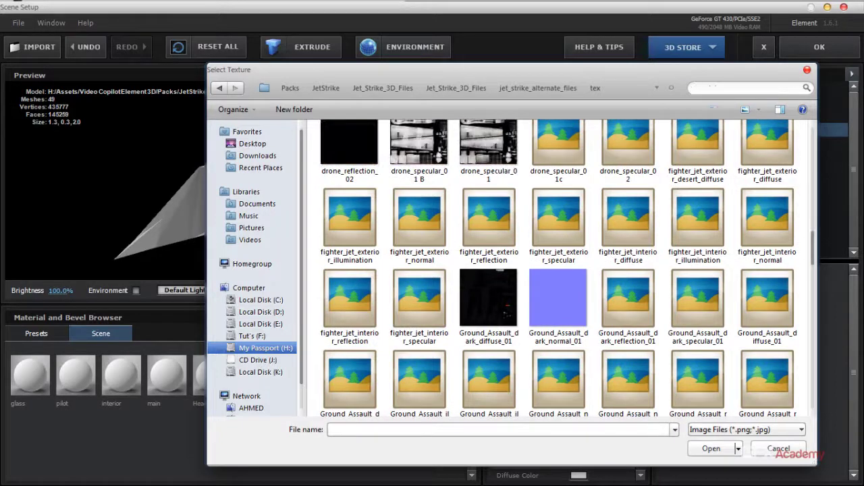
{"action": "type", "text": "stealt"}
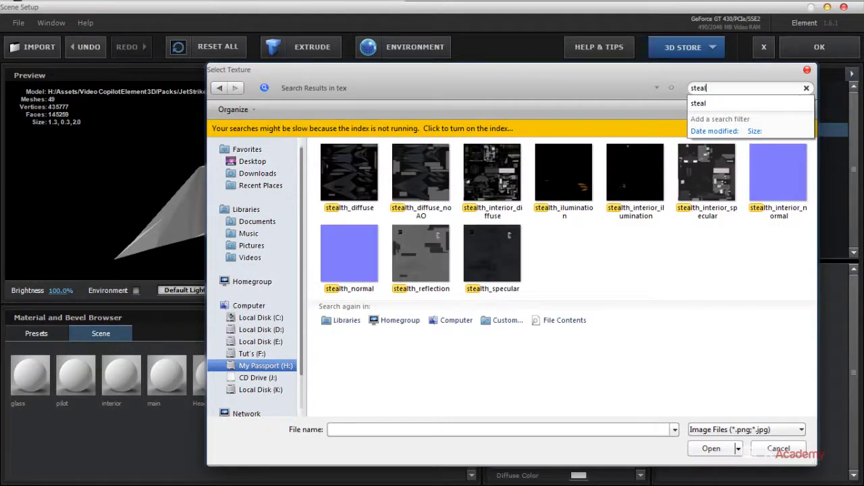
{"action": "key", "text": "Return"}
Load stealth_diffuse as the main material's diffuse texture and accept the texture channel settings
{"action": "left_click_drag", "start_coordinate": [635, 69], "coordinate": [662, 73]}
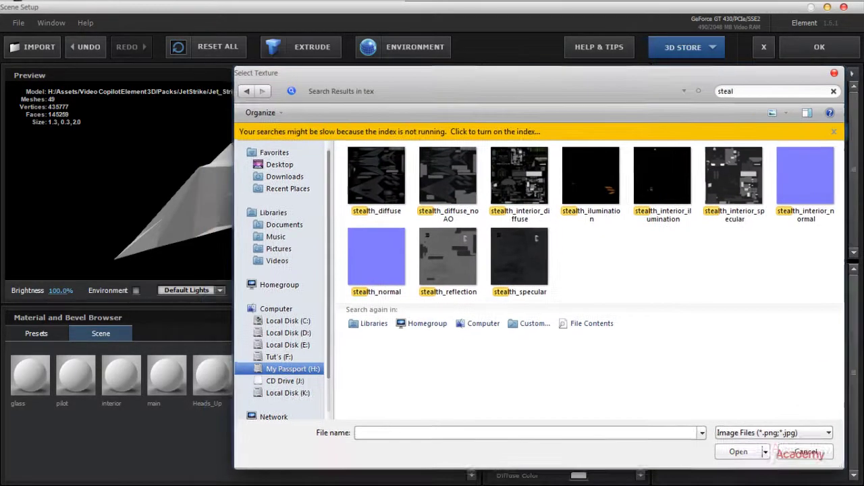
{"action": "left_click_drag", "start_coordinate": [500, 73], "coordinate": [476, 171]}
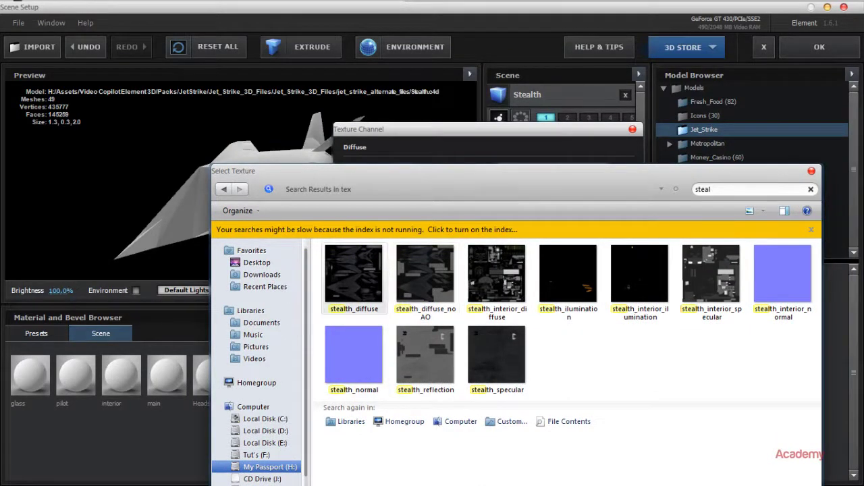
{"action": "left_click_drag", "start_coordinate": [476, 171], "coordinate": [476, 85]}
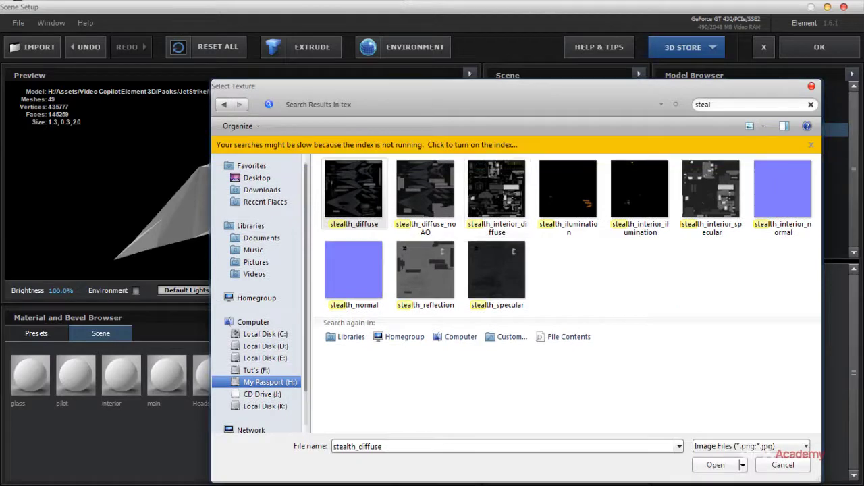
{"action": "left_click", "coordinate": [715, 465]}
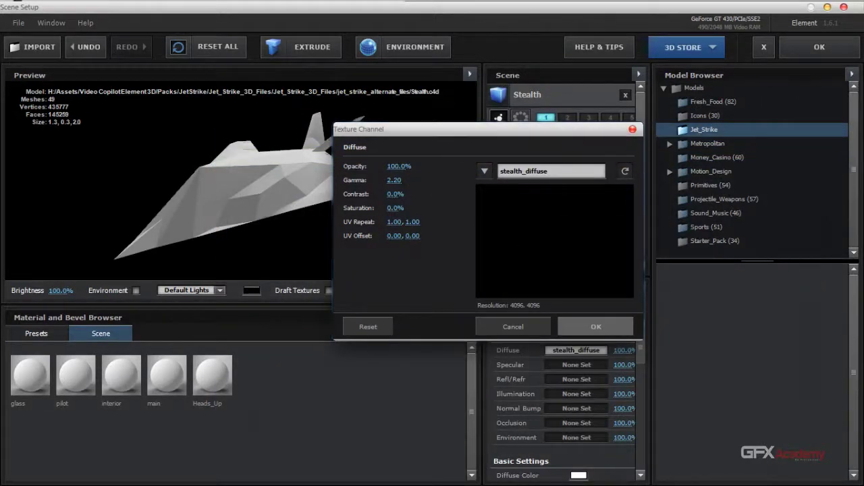
{"action": "left_click", "coordinate": [595, 326]}
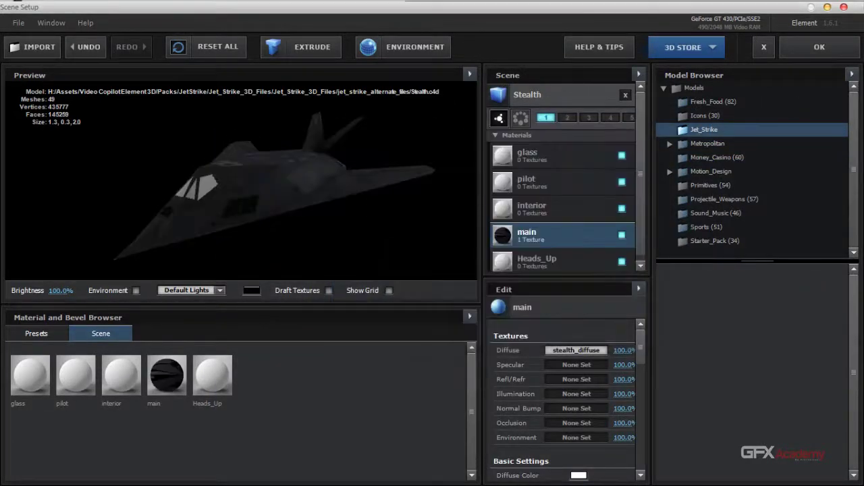
Start loading a Specular texture for the main material and browse My Passport (H:) to the JetStrike pack's jet_strike_alternate_files folder
{"action": "left_click_drag", "start_coordinate": [283, 169], "coordinate": [229, 209]}
{"action": "left_click_drag", "start_coordinate": [295, 196], "coordinate": [331, 169]}
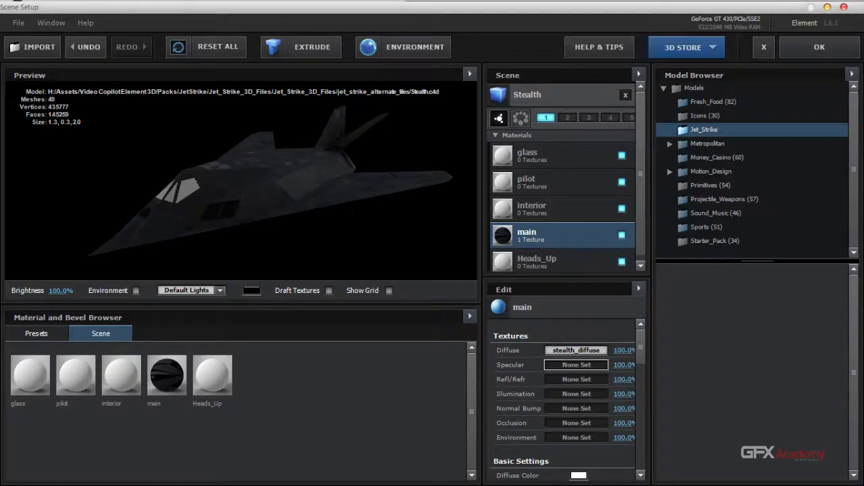
{"action": "left_click", "coordinate": [575, 365]}
{"action": "left_click", "coordinate": [670, 314]}
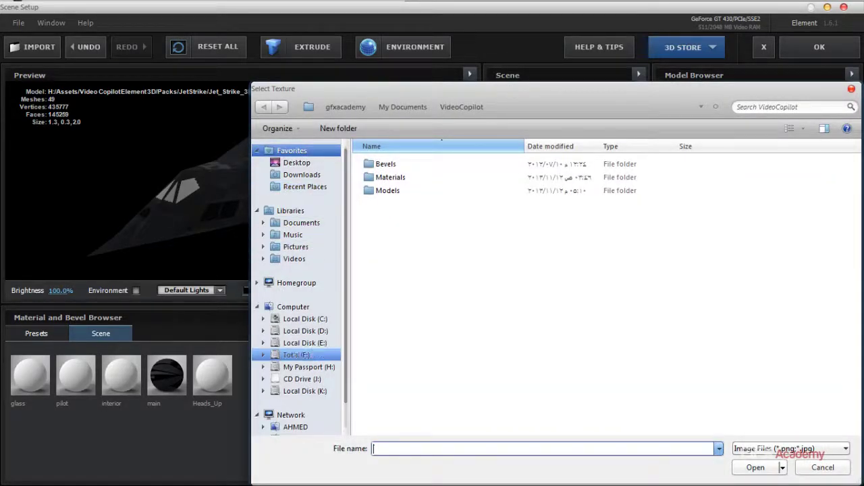
{"action": "left_click", "coordinate": [310, 367]}
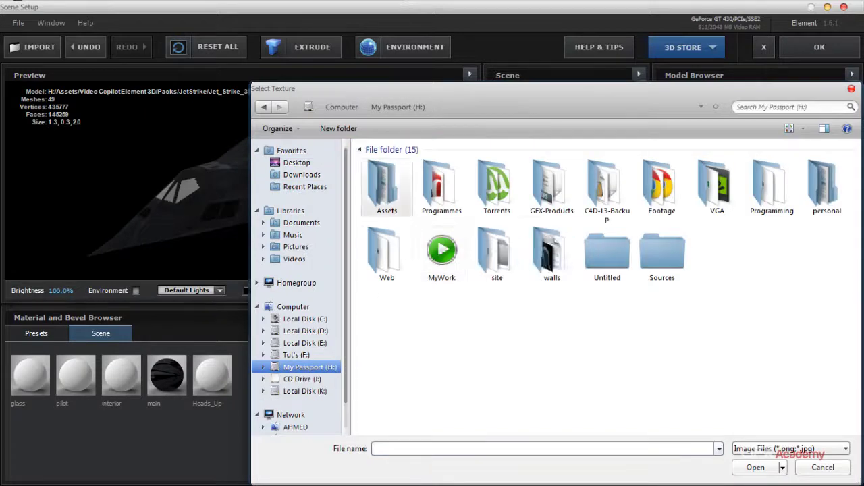
{"action": "double_click", "coordinate": [387, 185]}
{"action": "double_click", "coordinate": [387, 189]}
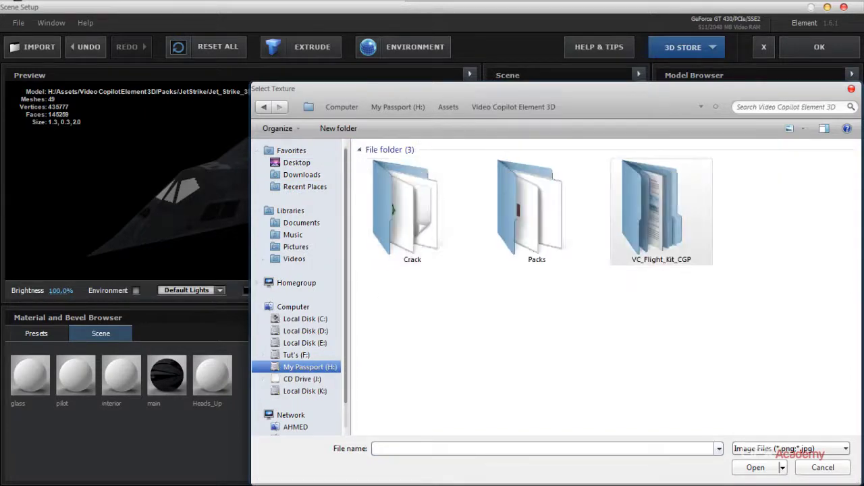
{"action": "double_click", "coordinate": [536, 209]}
{"action": "double_click", "coordinate": [411, 209]}
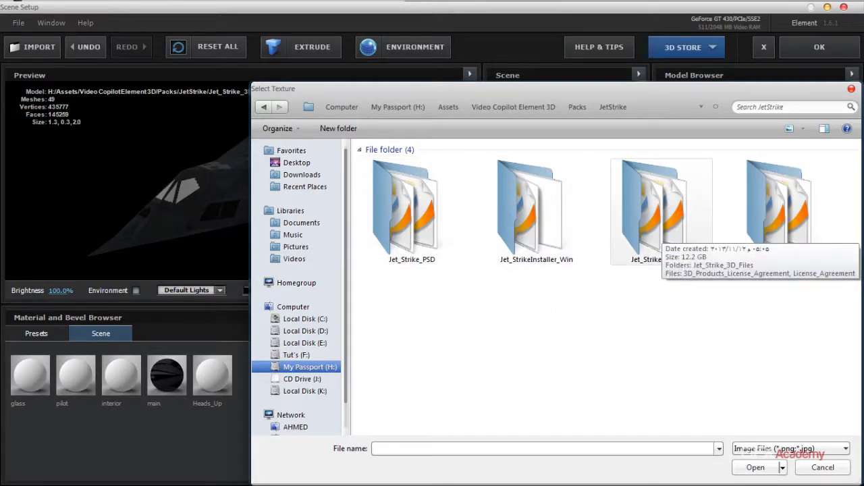
{"action": "double_click", "coordinate": [661, 209]}
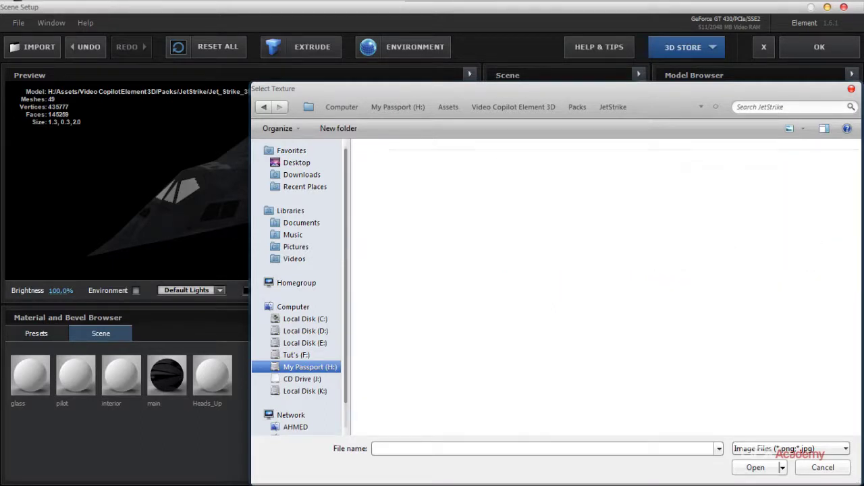
{"action": "double_click", "coordinate": [411, 209]}
{"action": "double_click", "coordinate": [412, 210]}
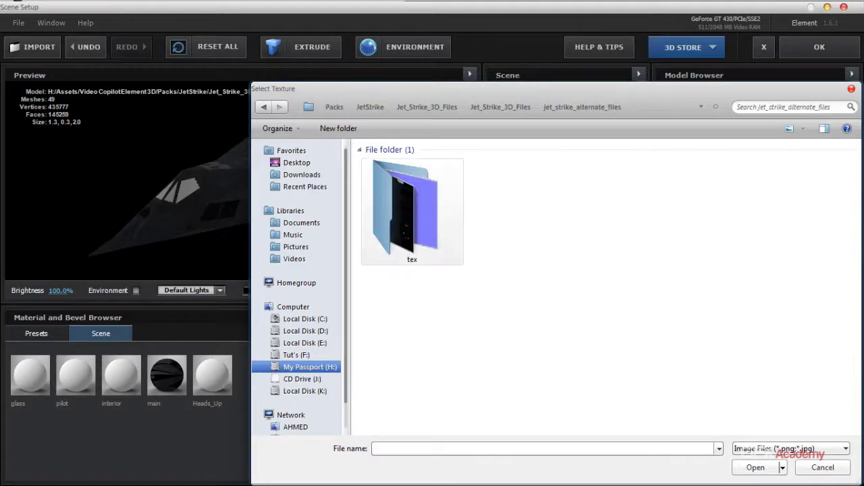
Open the tex folder in a separate window and use its stealth interior specular texture for the main material's Specular channel
{"action": "right_click", "coordinate": [413, 202]}
{"action": "left_click", "coordinate": [307, 147]}
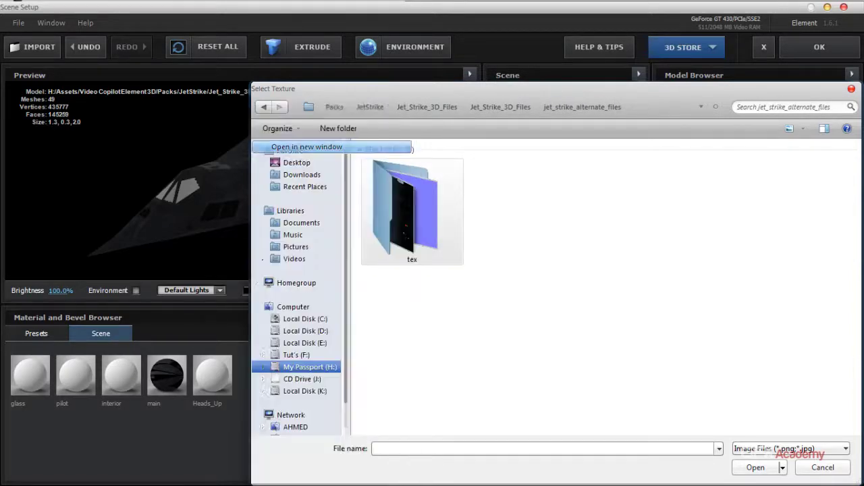
{"action": "left_click_drag", "start_coordinate": [473, 88], "coordinate": [246, 105]}
{"action": "left_click_drag", "start_coordinate": [78, 104], "coordinate": [77, 86]}
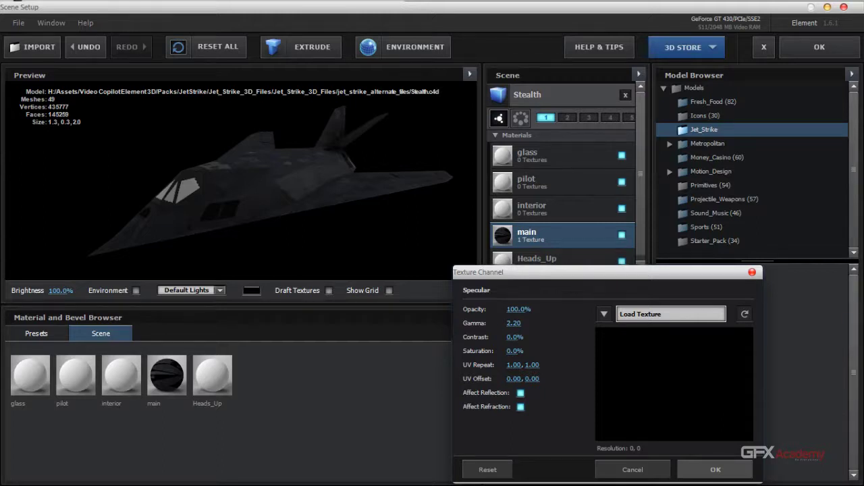
{"action": "left_click", "coordinate": [632, 469]}
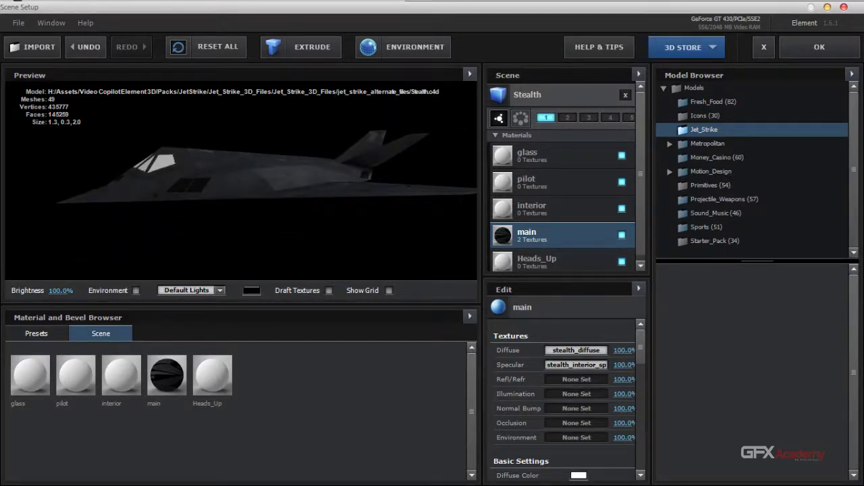
Load the stealth reflection, illumination and normal textures into the main material's Refl/Refr, Illumination and Normal Bump channels
{"action": "scroll", "coordinate": [563, 399], "scroll_direction": "down", "scroll_amount": 5}
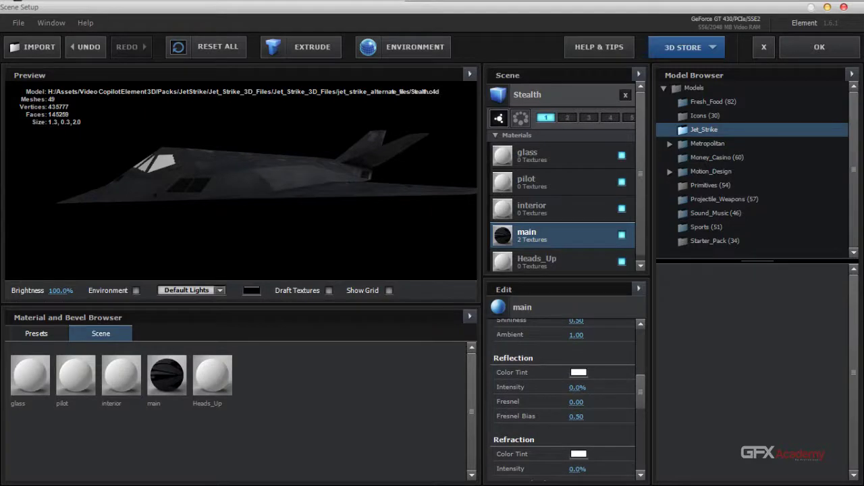
{"action": "scroll", "coordinate": [563, 399], "scroll_direction": "up", "scroll_amount": 5}
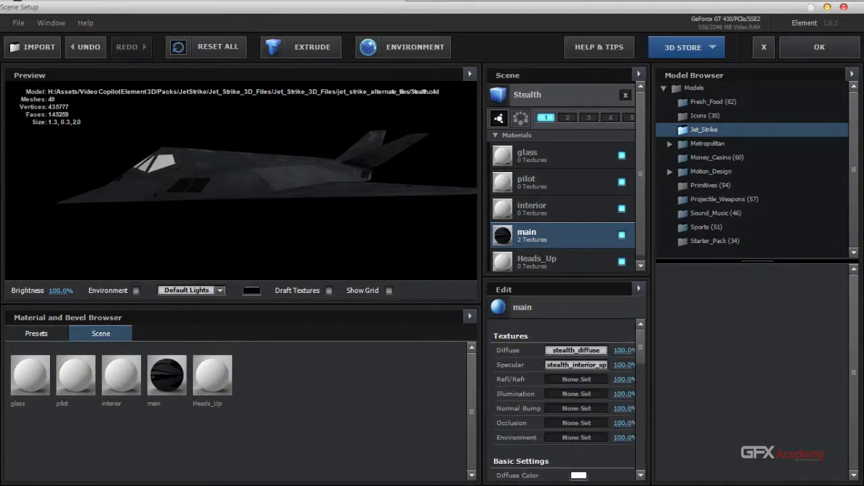
{"action": "left_click", "coordinate": [575, 379]}
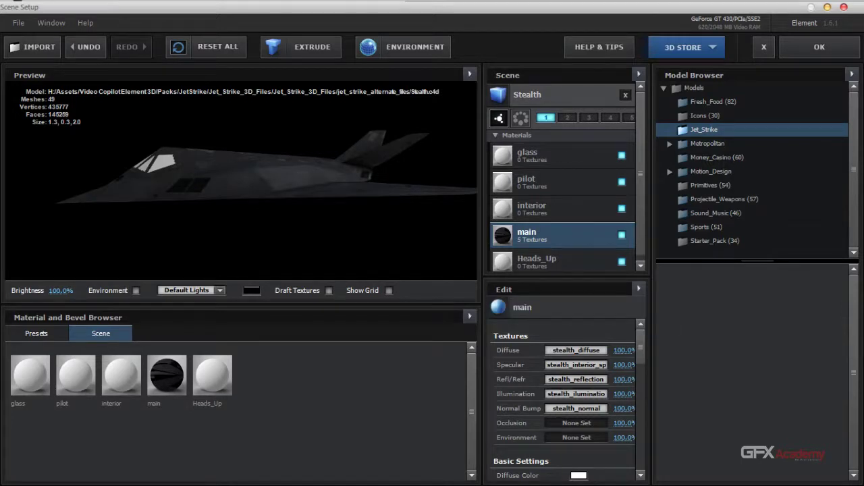
Texture the glass material with the stealth_diffuse_no diffuse variant, stealth_reflection for Refl/Refr and stealth_specular for Specular
{"action": "left_click_drag", "start_coordinate": [241, 180], "coordinate": [303, 199]}
{"action": "scroll", "coordinate": [241, 180], "scroll_direction": "up", "scroll_amount": 4}
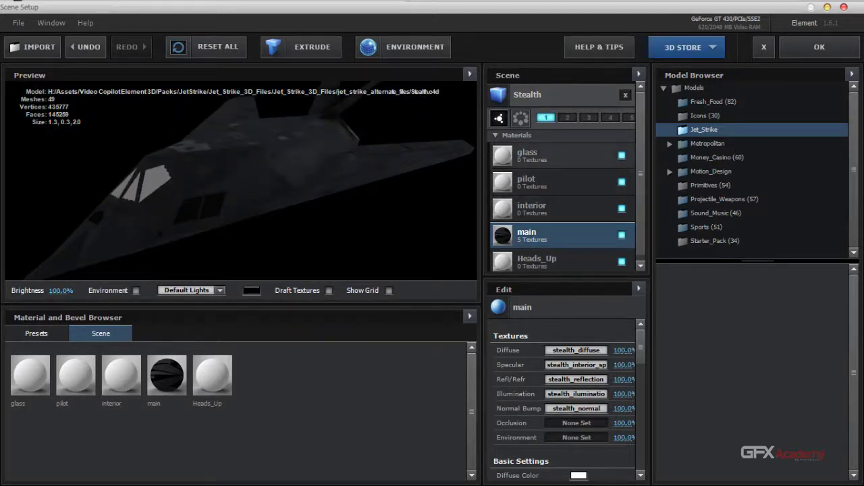
{"action": "left_click", "coordinate": [562, 155]}
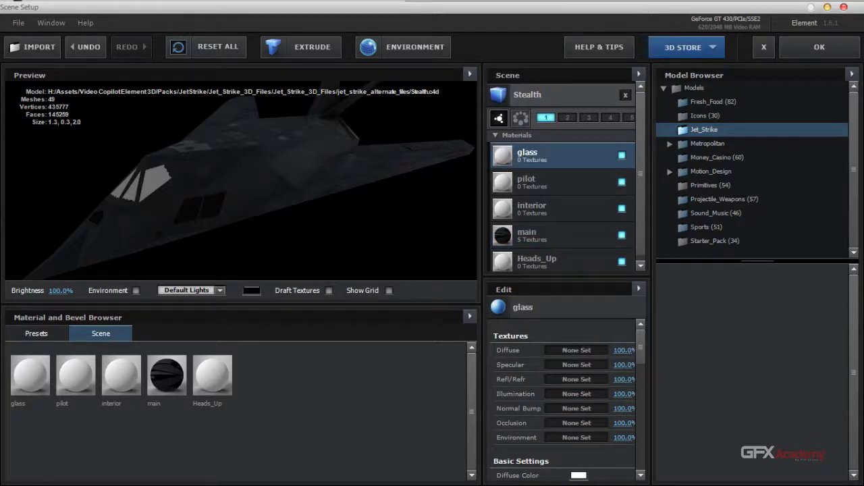
{"action": "left_click", "coordinate": [576, 350]}
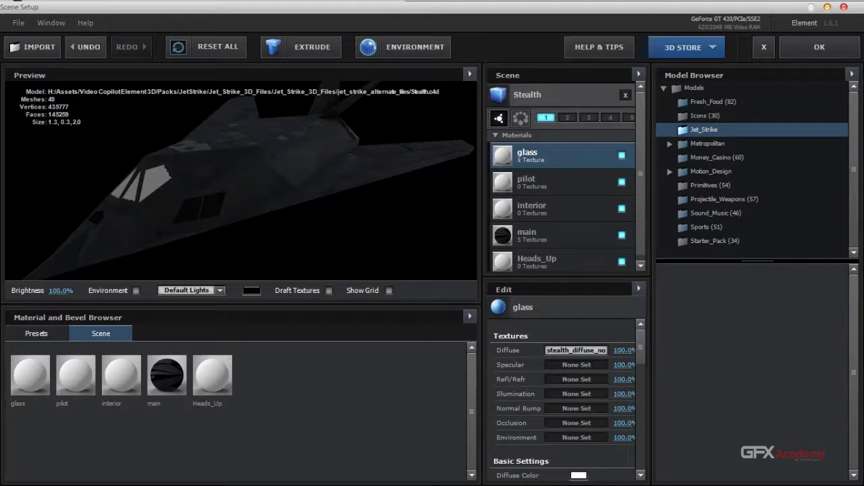
{"action": "left_click_drag", "start_coordinate": [202, 183], "coordinate": [304, 182]}
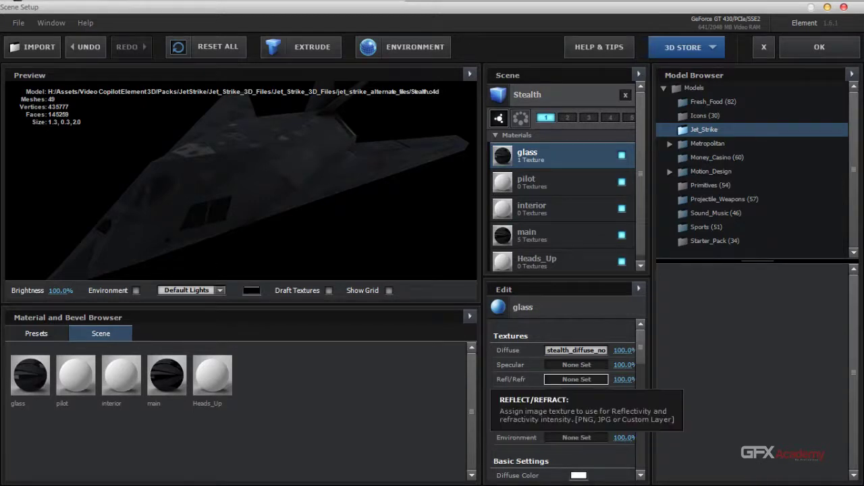
{"action": "left_click", "coordinate": [576, 379]}
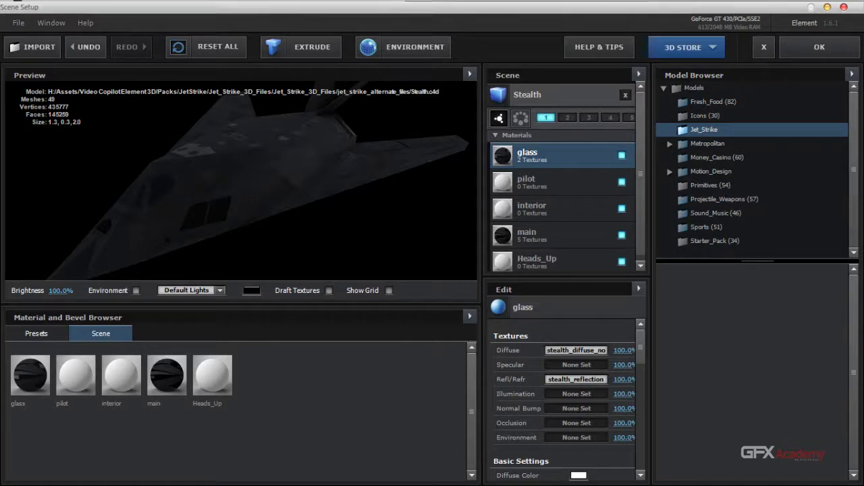
{"action": "left_click", "coordinate": [576, 364]}
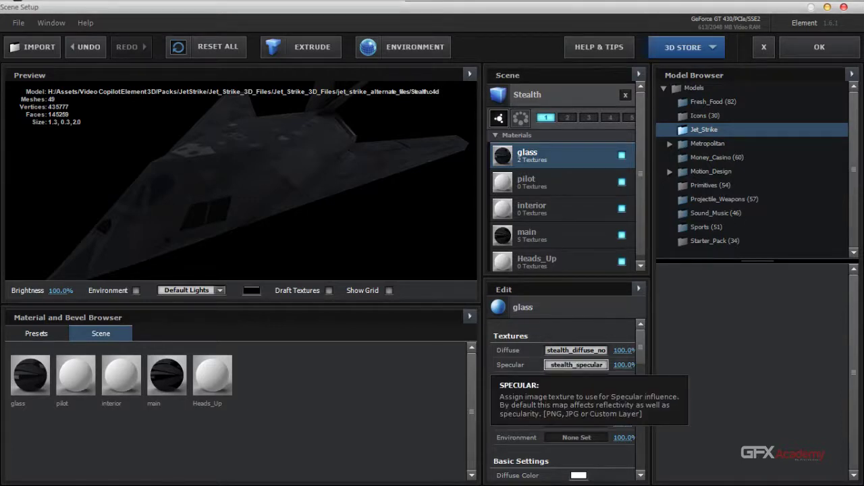
Replace the main material's Specular texture with stealth_specular, and set its Specular to 3.22 and Shininess to 0.65
{"action": "left_click", "coordinate": [562, 235]}
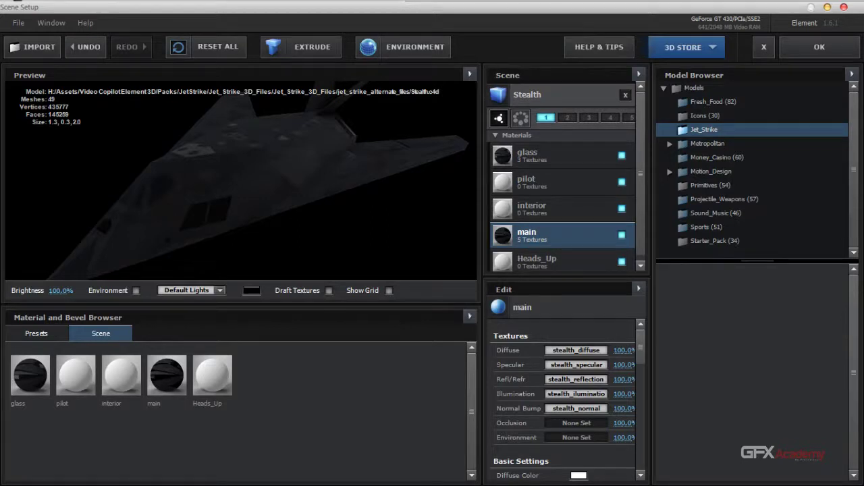
{"action": "left_click_drag", "start_coordinate": [270, 189], "coordinate": [216, 176]}
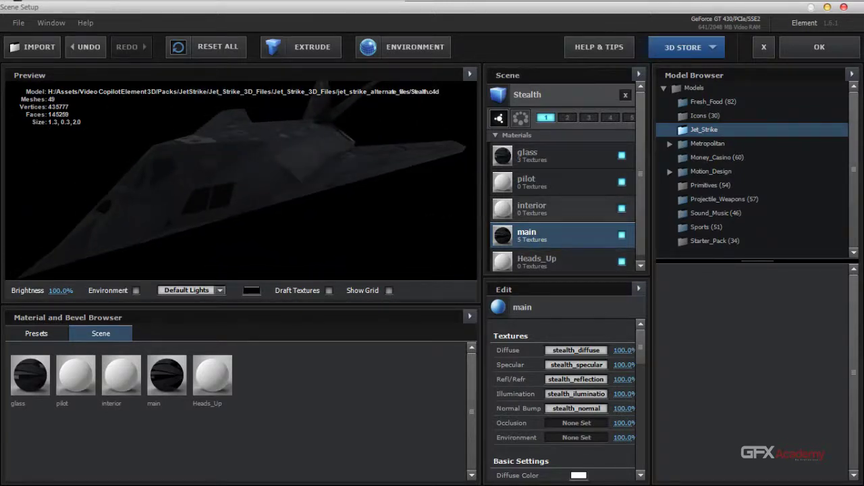
{"action": "scroll", "coordinate": [562, 401], "scroll_direction": "down", "scroll_amount": 4}
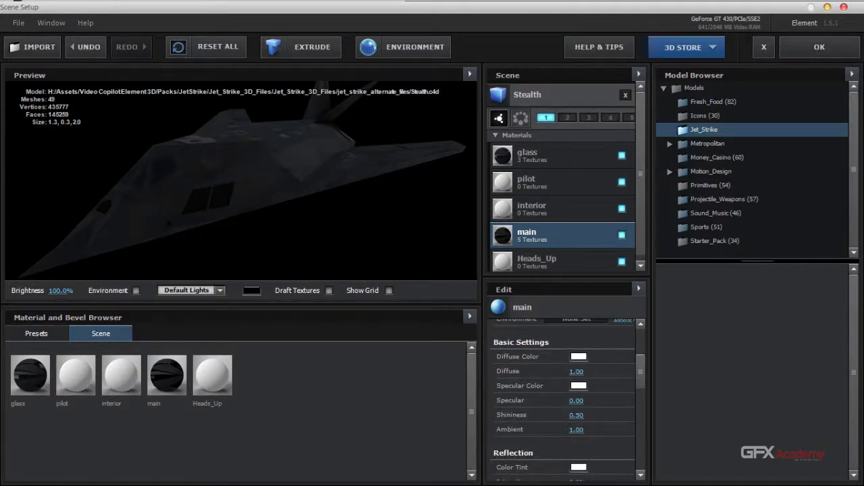
{"action": "scroll", "coordinate": [562, 402], "scroll_direction": "down", "scroll_amount": 1}
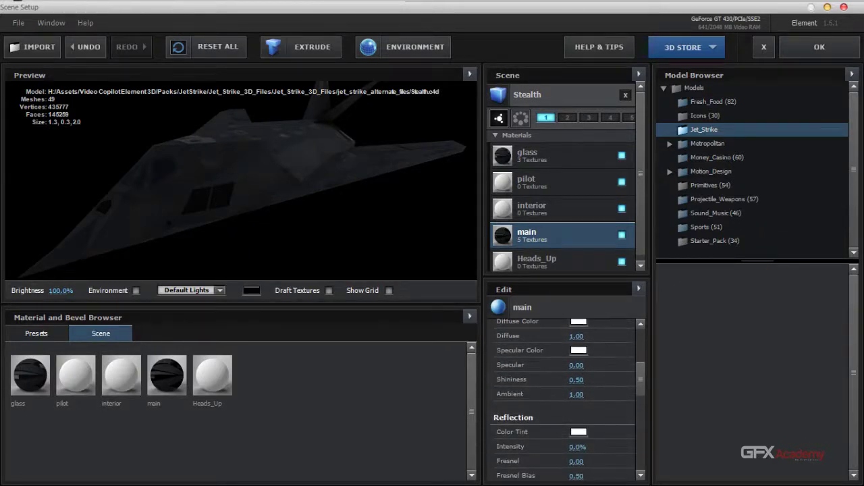
{"action": "left_click_drag", "start_coordinate": [576, 365], "coordinate": [635, 364]}
{"action": "left_click_drag", "start_coordinate": [576, 379], "coordinate": [584, 379]}
{"action": "mouse_move", "coordinate": [241, 181]}
{"action": "left_mouse_down"}
{"action": "mouse_move", "coordinate": [297, 216]}
{"action": "mouse_move", "coordinate": [236, 176]}
{"action": "mouse_move", "coordinate": [256, 182]}
{"action": "mouse_move", "coordinate": [270, 223]}
{"action": "mouse_move", "coordinate": [229, 182]}
{"action": "left_mouse_up"}
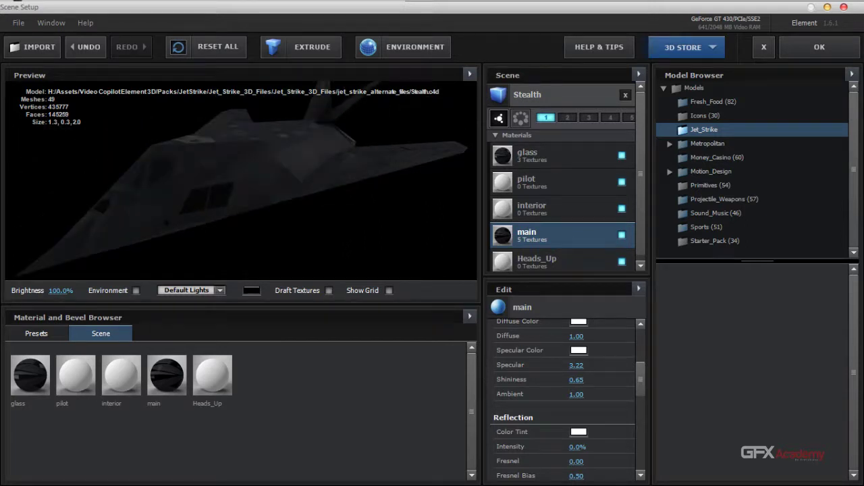
Set the main material's reflection intensity to 210% and its refraction intensity to 8%
{"action": "scroll", "coordinate": [566, 398], "scroll_direction": "down", "scroll_amount": 2}
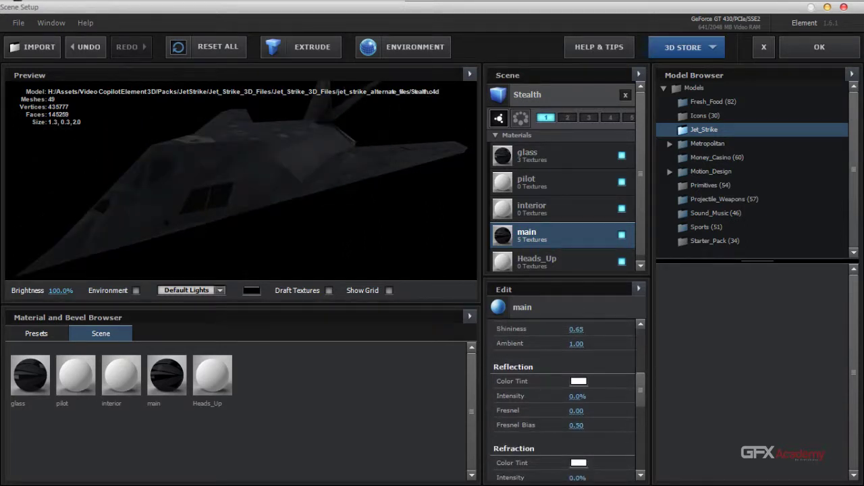
{"action": "left_click_drag", "start_coordinate": [577, 396], "coordinate": [639, 397]}
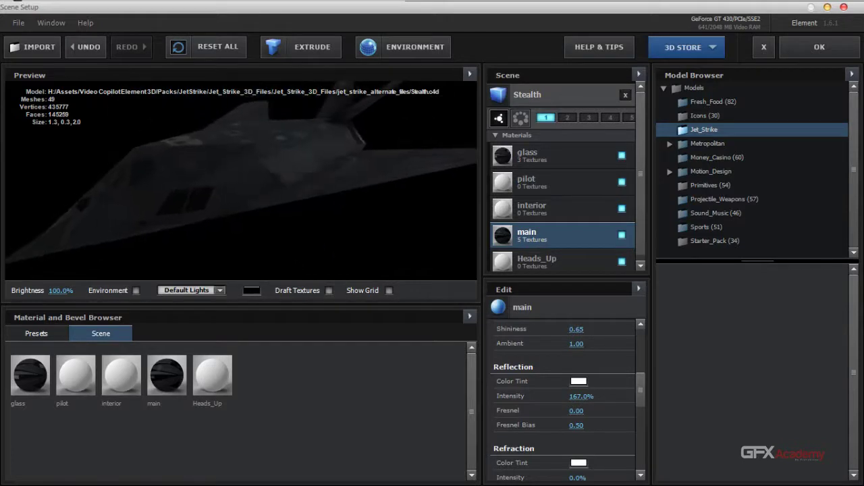
{"action": "scroll", "coordinate": [567, 398], "scroll_direction": "down", "scroll_amount": 3}
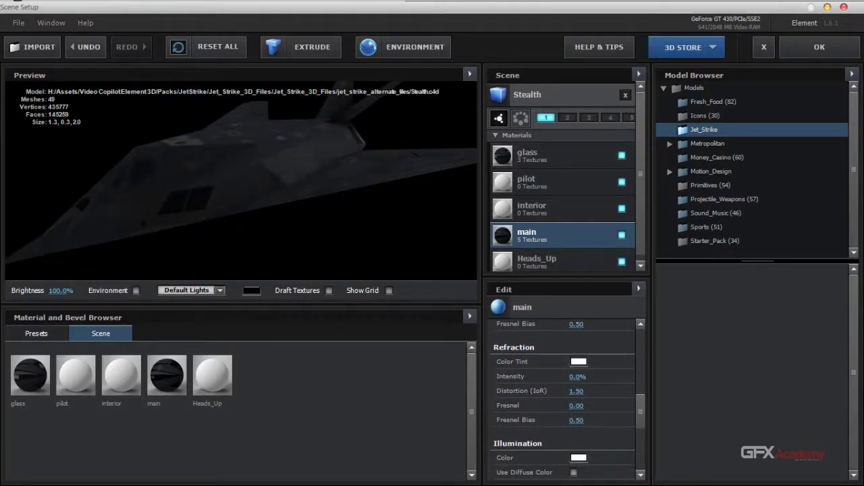
{"action": "scroll", "coordinate": [563, 398], "scroll_direction": "up", "scroll_amount": 5}
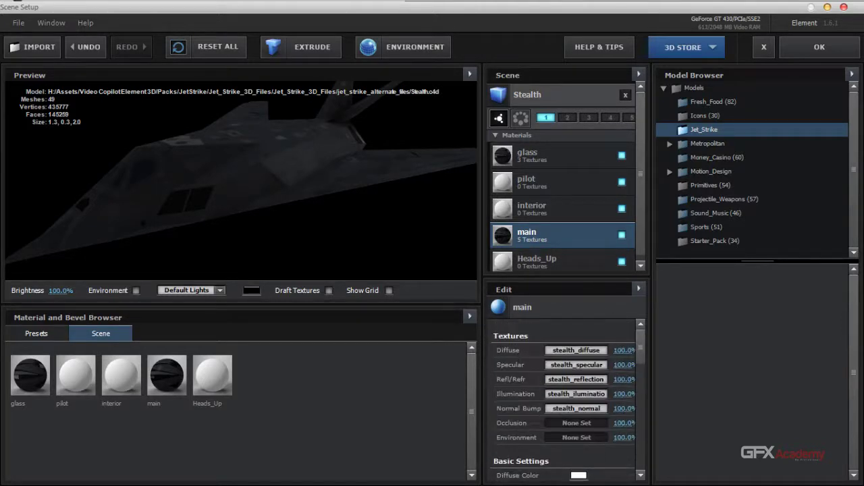
{"action": "scroll", "coordinate": [564, 398], "scroll_direction": "down", "scroll_amount": 5}
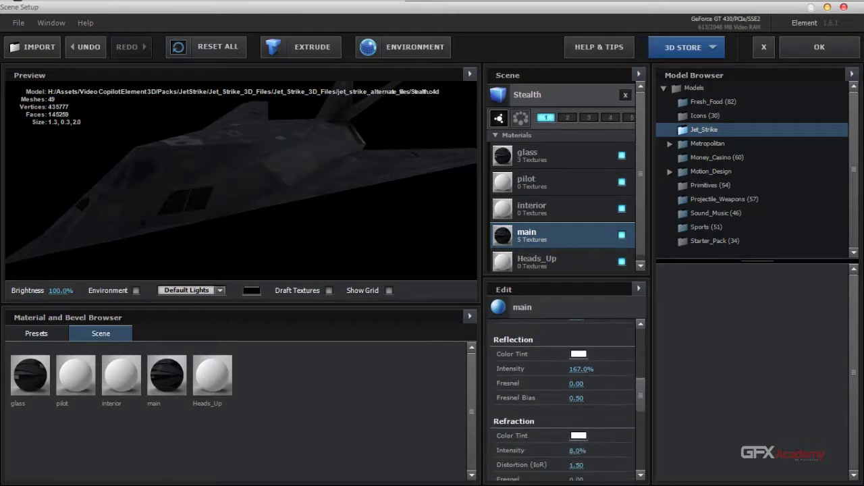
{"action": "left_click_drag", "start_coordinate": [581, 368], "coordinate": [615, 369]}
Switch the preview lighting to Dramatic, inspecting the jet with the environment shown before hiding the environment again
{"action": "left_click_drag", "start_coordinate": [241, 180], "coordinate": [209, 186]}
{"action": "left_click", "coordinate": [136, 290]}
{"action": "left_click", "coordinate": [191, 290]}
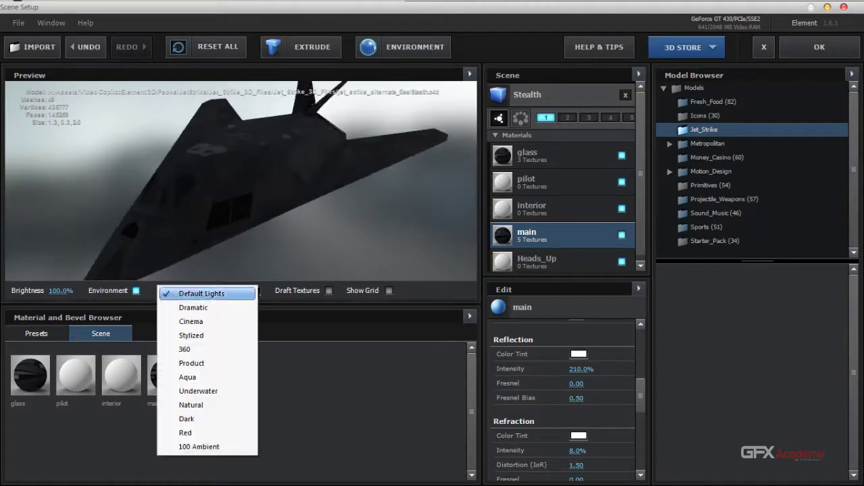
{"action": "left_click", "coordinate": [192, 309]}
{"action": "left_click_drag", "start_coordinate": [240, 181], "coordinate": [318, 148]}
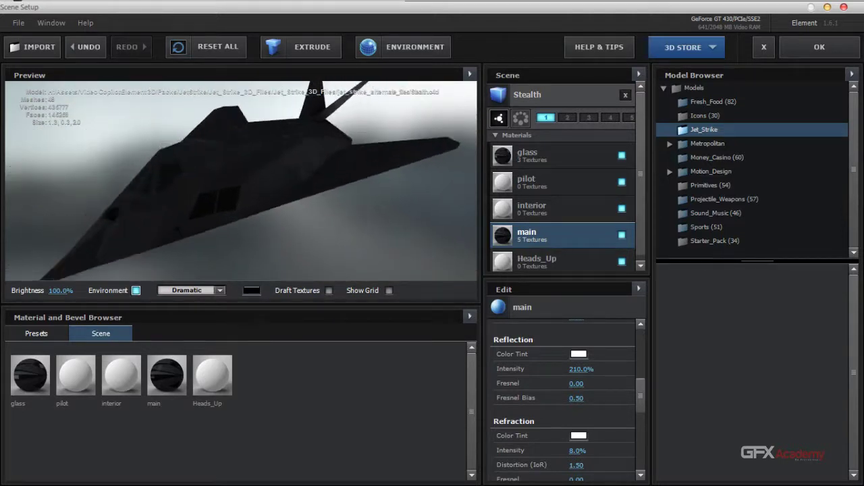
{"action": "left_click", "coordinate": [135, 290]}
Load stealth_reflection into the main material's Environment texture channel
{"action": "scroll", "coordinate": [564, 398], "scroll_direction": "up", "scroll_amount": 5}
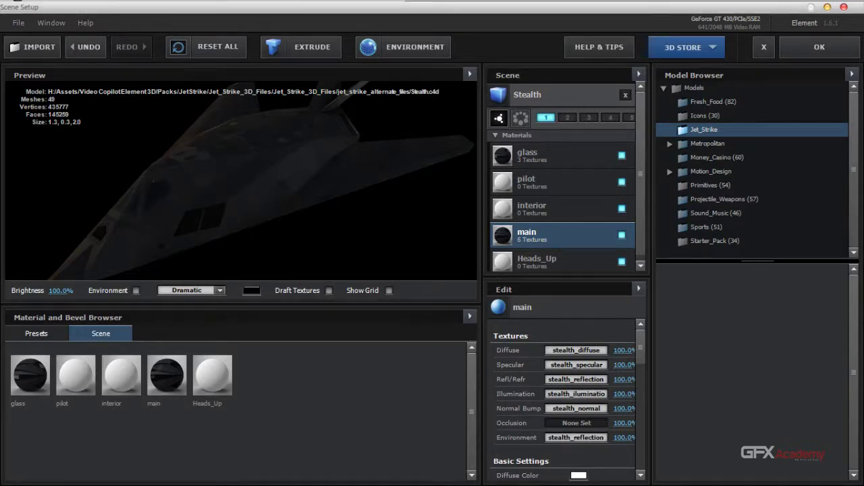
{"action": "scroll", "coordinate": [563, 398], "scroll_direction": "down", "scroll_amount": 3}
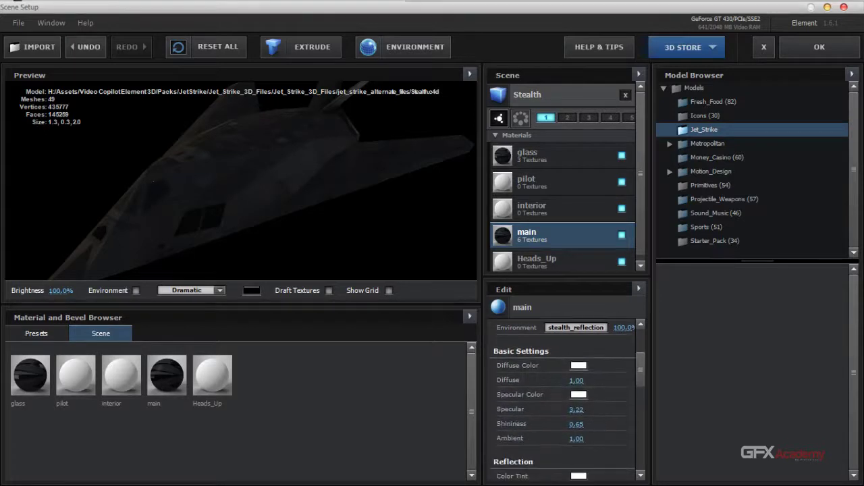
{"action": "scroll", "coordinate": [563, 398], "scroll_direction": "down", "scroll_amount": 2}
{"action": "scroll", "coordinate": [564, 398], "scroll_direction": "down", "scroll_amount": 5}
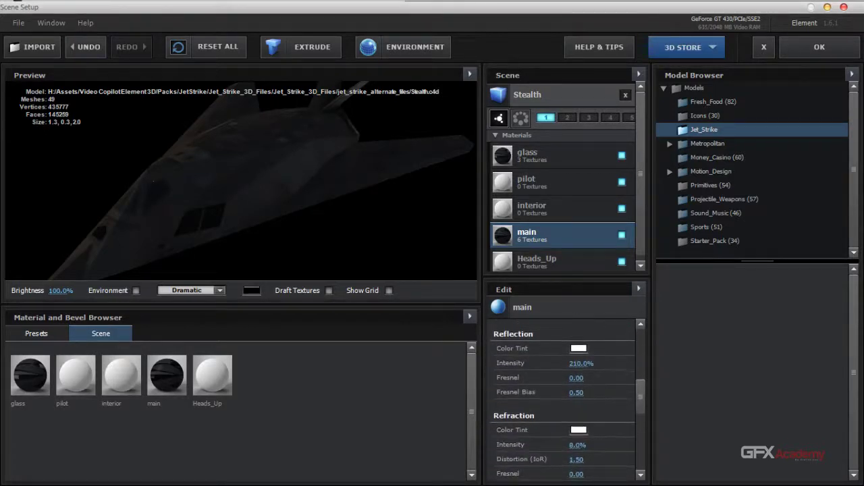
{"action": "scroll", "coordinate": [563, 399], "scroll_direction": "down", "scroll_amount": 3}
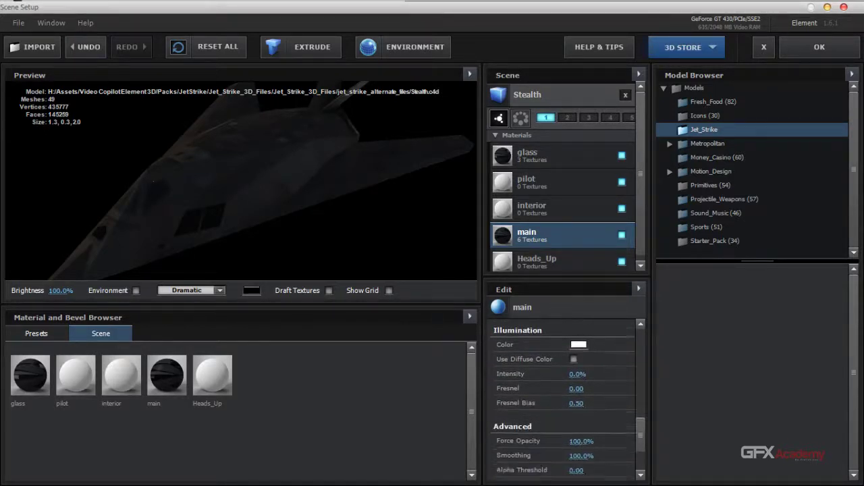
Examine the main material's texture channels, basic settings, reflection and refraction values against the jet in the preview
{"action": "scroll", "coordinate": [564, 399], "scroll_direction": "up", "scroll_amount": 10}
{"action": "scroll", "coordinate": [563, 398], "scroll_direction": "down", "scroll_amount": 2}
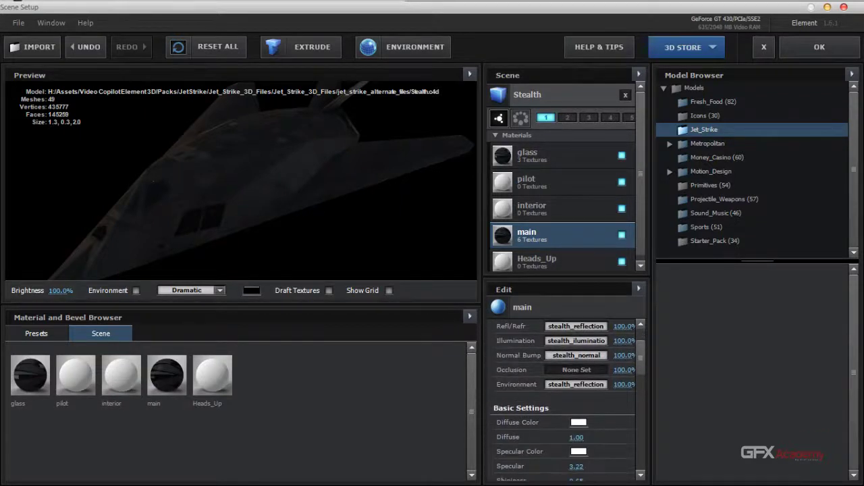
{"action": "left_click_drag", "start_coordinate": [283, 177], "coordinate": [257, 149]}
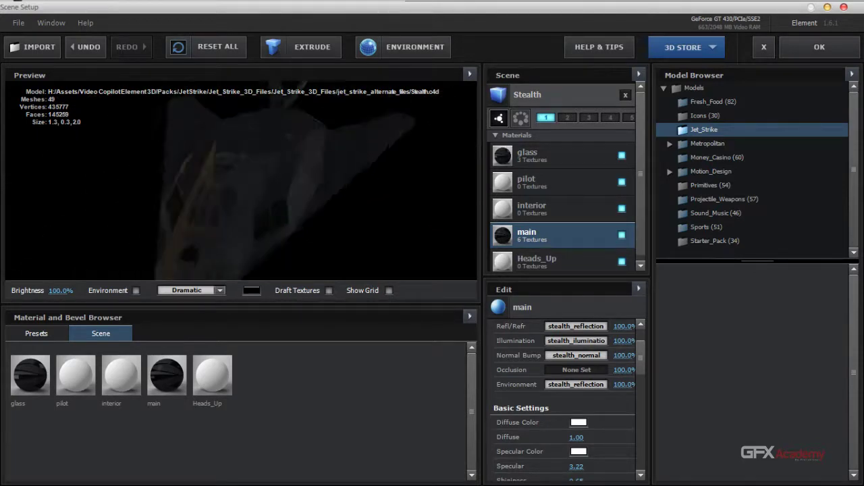
{"action": "scroll", "coordinate": [564, 401], "scroll_direction": "down", "scroll_amount": 3}
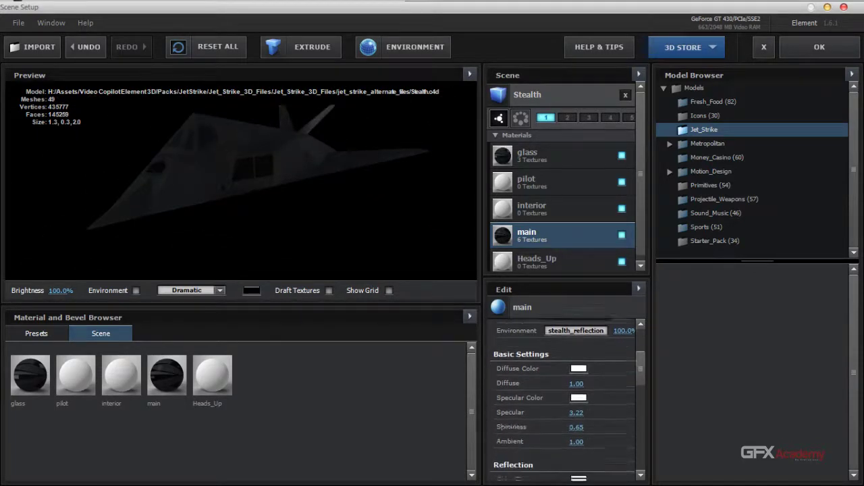
{"action": "scroll", "coordinate": [564, 401], "scroll_direction": "up", "scroll_amount": 1}
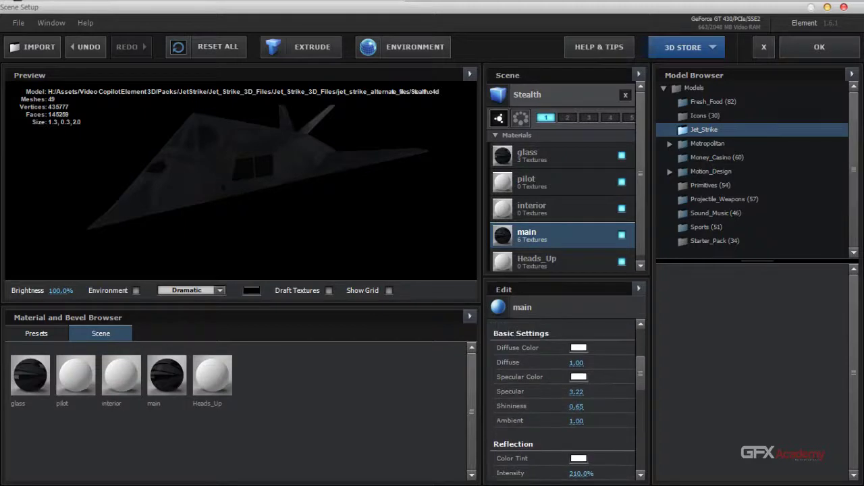
{"action": "scroll", "coordinate": [564, 401], "scroll_direction": "down", "scroll_amount": 3}
{"action": "scroll", "coordinate": [564, 401], "scroll_direction": "down", "scroll_amount": 2}
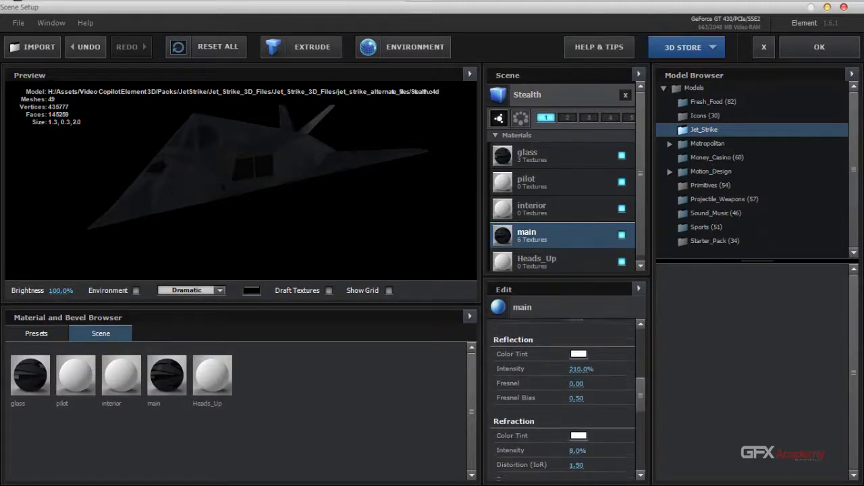
{"action": "scroll", "coordinate": [565, 401], "scroll_direction": "up", "scroll_amount": 7}
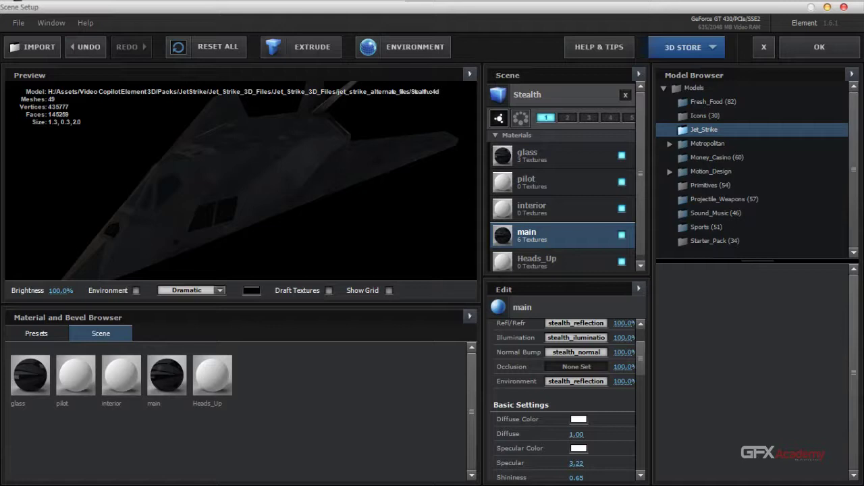
Replace the main material's Environment texture with Aerial_02 from the Jet_Strike_Resources folder, accepting the downscaling to 4096x4096
{"action": "key", "text": "alt+Tab"}
{"action": "key", "text": "BackSpace"}
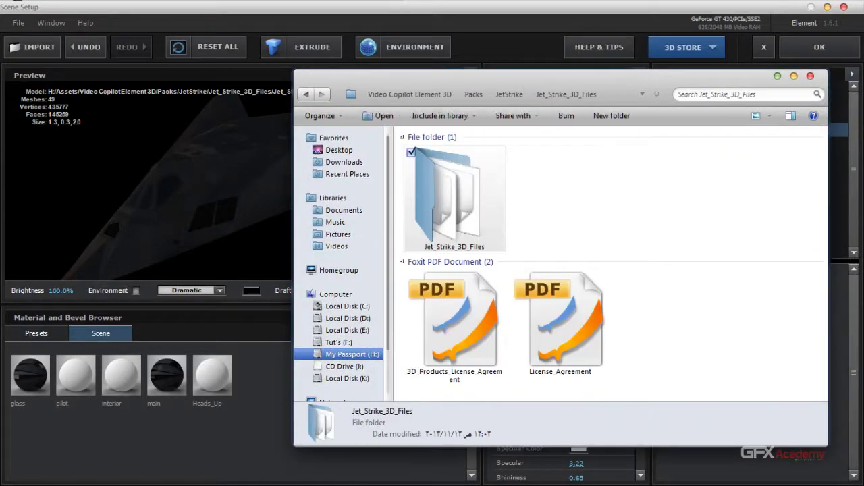
{"action": "key", "text": "BackSpace"}
{"action": "double_click", "coordinate": [770, 199]}
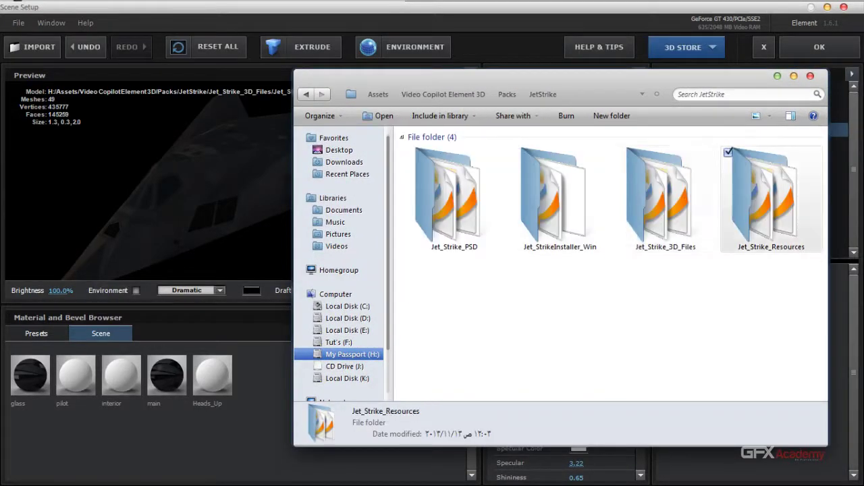
{"action": "double_click", "coordinate": [454, 199]}
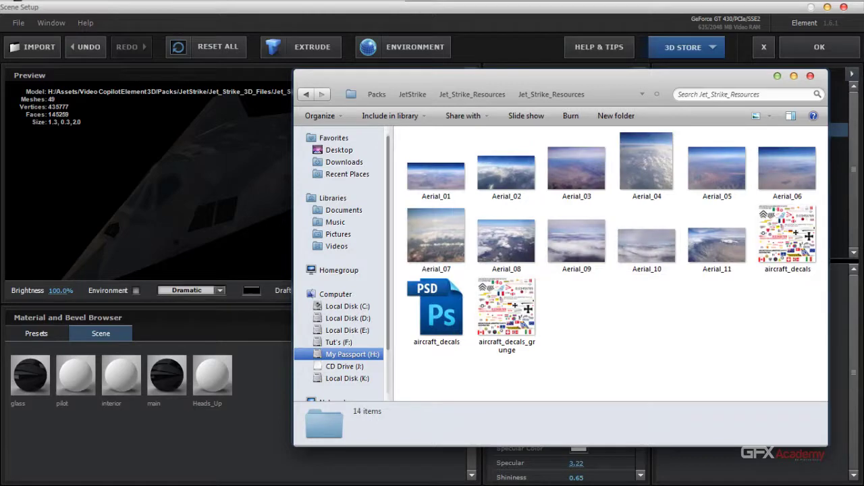
{"action": "left_click", "coordinate": [506, 173]}
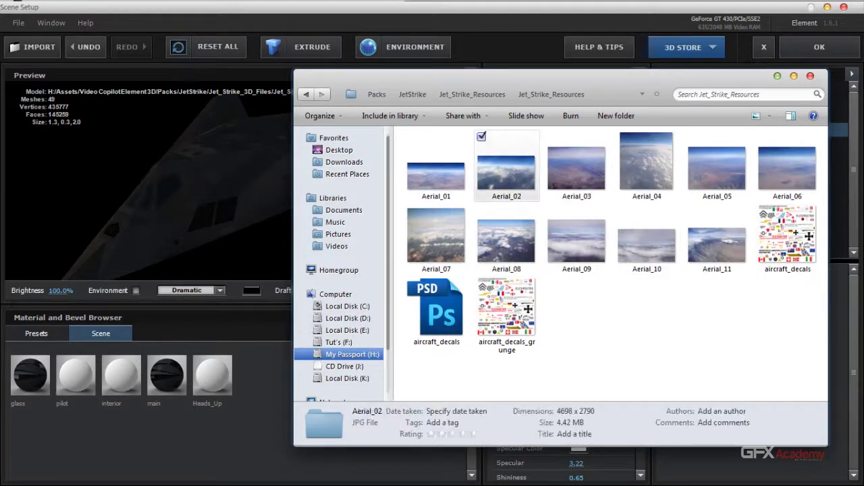
{"action": "key", "text": "Return"}
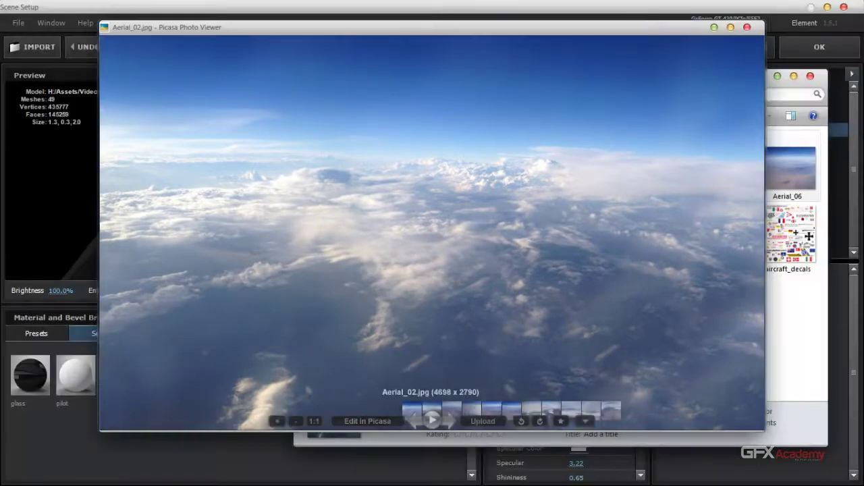
{"action": "key", "text": "Escape"}
{"action": "key", "text": "alt+Tab"}
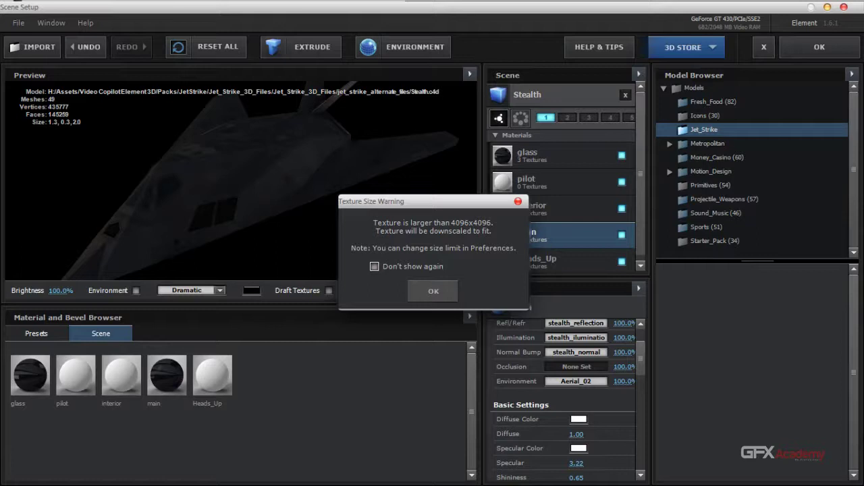
{"action": "left_click", "coordinate": [432, 291]}
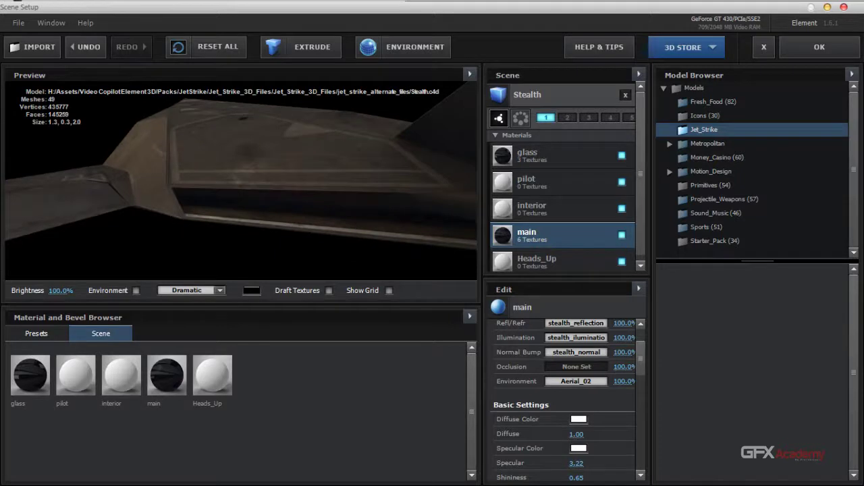
Set the main material's illumination intensity to 404%, checking the exhaust and fuselage light, and apply the scene setup
{"action": "scroll", "coordinate": [566, 398], "scroll_direction": "down", "scroll_amount": 8}
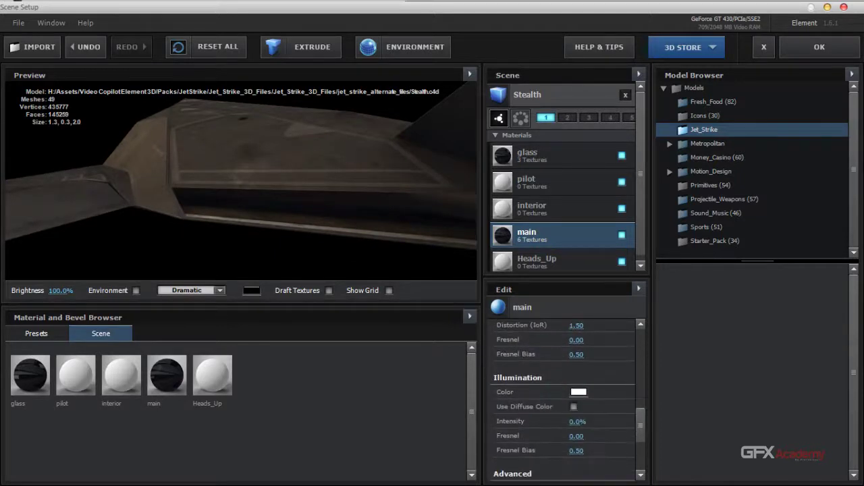
{"action": "left_click_drag", "start_coordinate": [577, 421], "coordinate": [782, 421]}
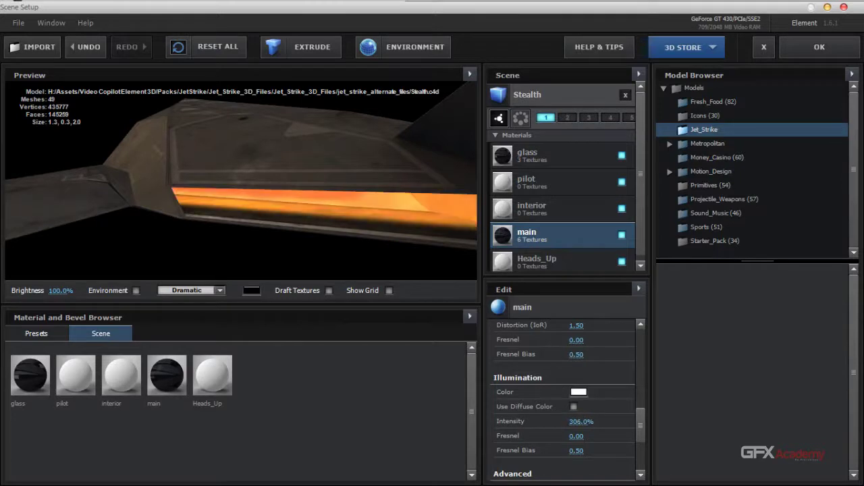
{"action": "scroll", "coordinate": [241, 180], "scroll_direction": "down", "scroll_amount": 5}
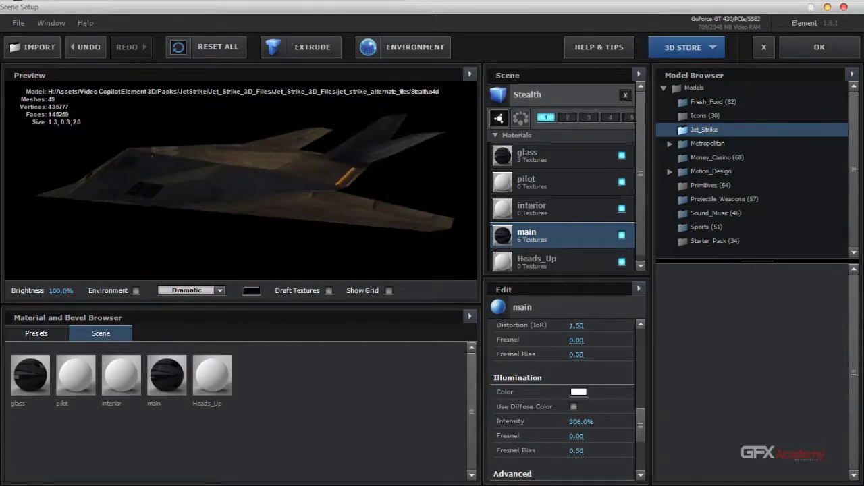
{"action": "scroll", "coordinate": [241, 180], "scroll_direction": "up", "scroll_amount": 5}
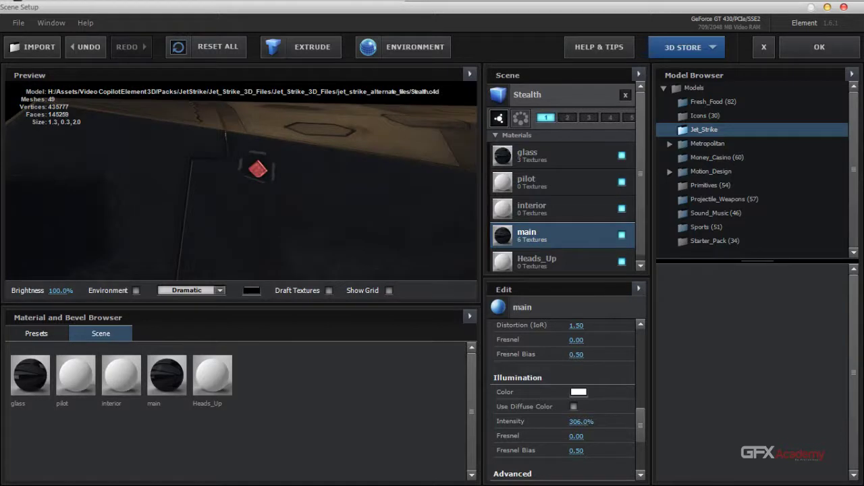
{"action": "mouse_move", "coordinate": [580, 422]}
{"action": "left_mouse_down"}
{"action": "mouse_move", "coordinate": [837, 422]}
{"action": "mouse_move", "coordinate": [675, 422]}
{"action": "mouse_move", "coordinate": [727, 421]}
{"action": "mouse_move", "coordinate": [707, 421]}
{"action": "left_mouse_up"}
{"action": "scroll", "coordinate": [241, 181], "scroll_direction": "down", "scroll_amount": 5}
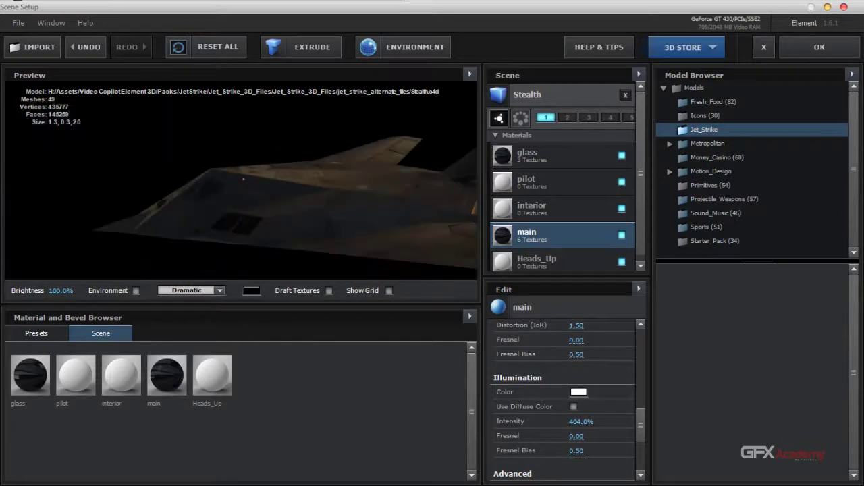
{"action": "left_click_drag", "start_coordinate": [284, 175], "coordinate": [175, 216]}
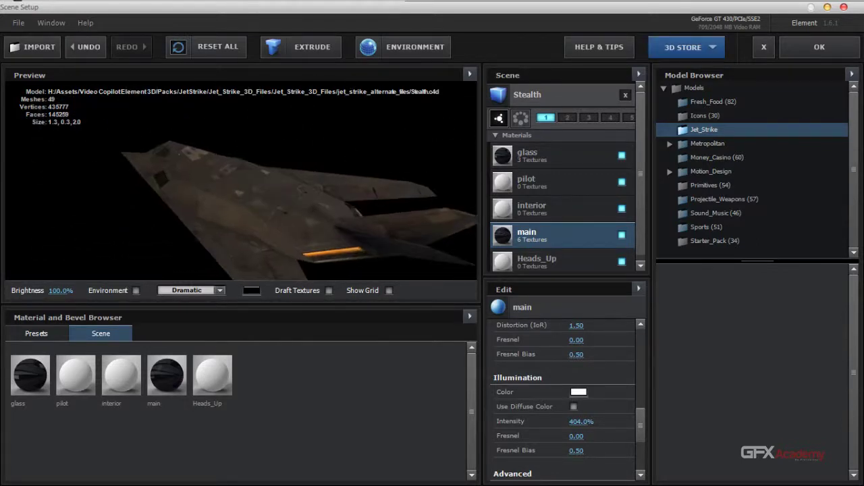
{"action": "left_click", "coordinate": [819, 47]}
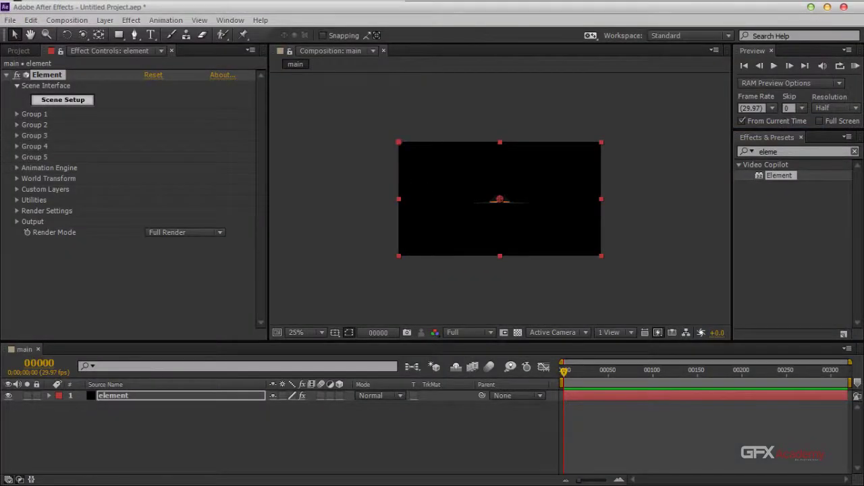
Add a two-node camera with the 80mm preset to the main composition
{"action": "left_click", "coordinate": [578, 426]}
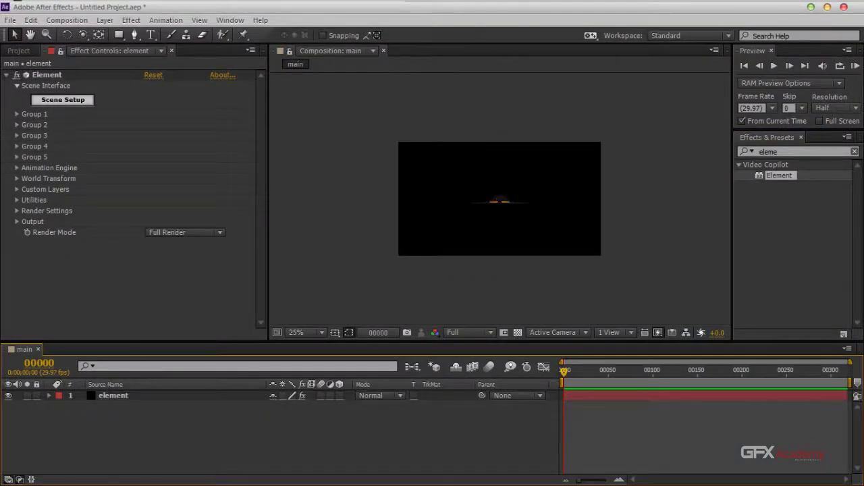
{"action": "left_click", "coordinate": [62, 99]}
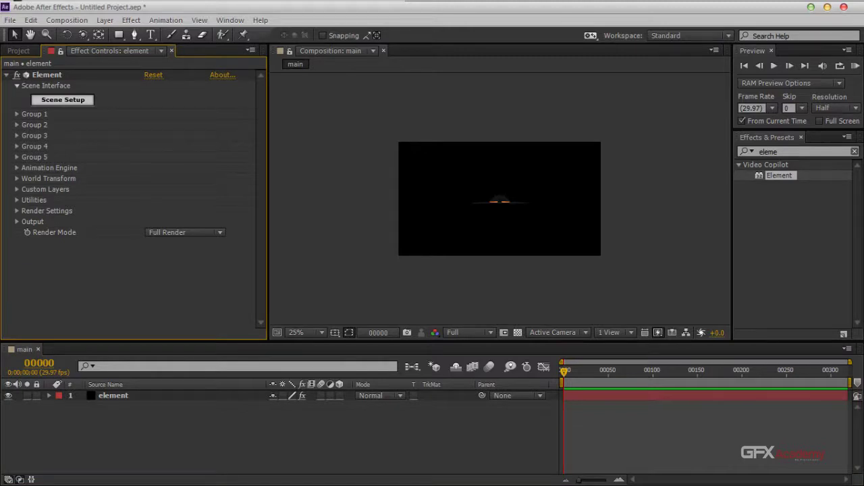
{"action": "key", "text": "ctrl+alt+shift+c"}
{"action": "left_click", "coordinate": [510, 152]}
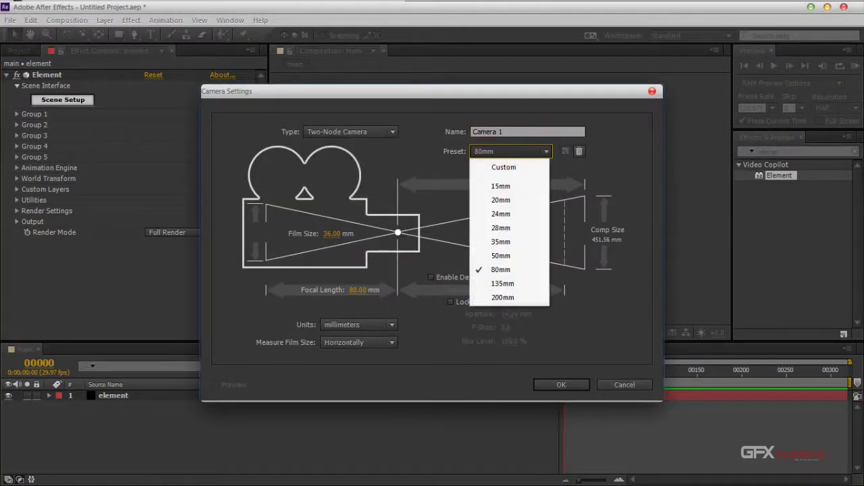
{"action": "key", "text": "Escape"}
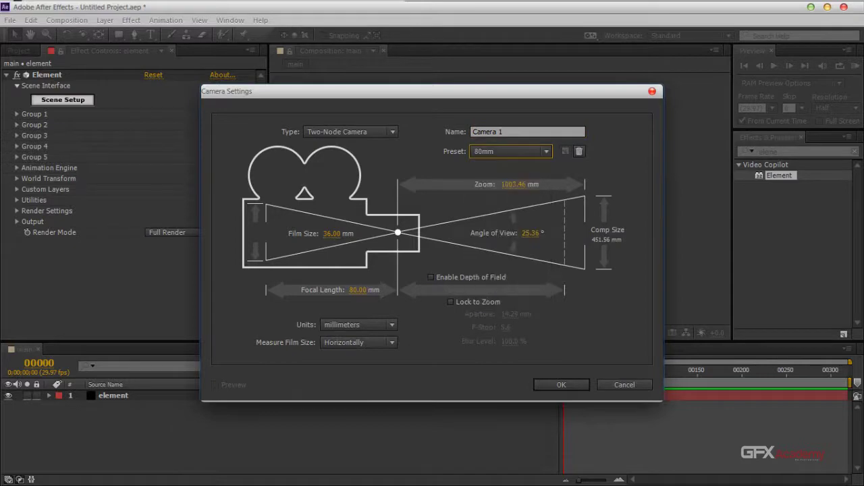
{"action": "key", "text": "Return"}
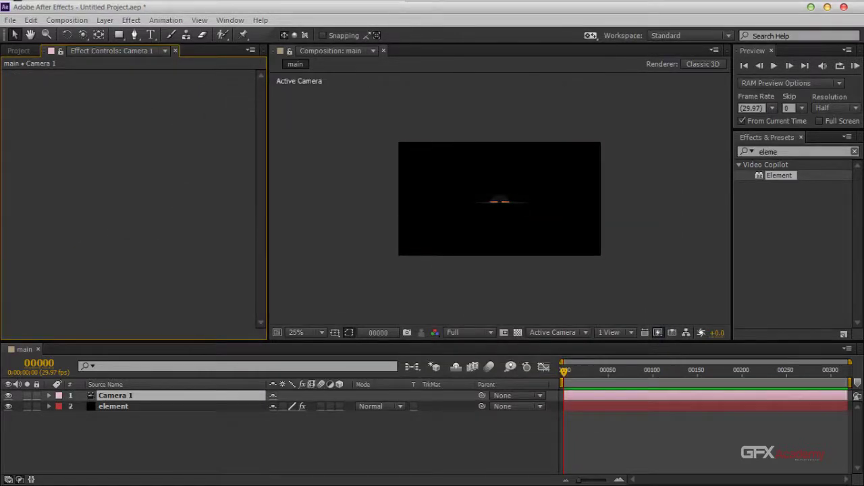
Import Aerial_04.jpg into the project, place it beneath the element layer and make it a 3D layer
{"action": "key", "text": "c"}
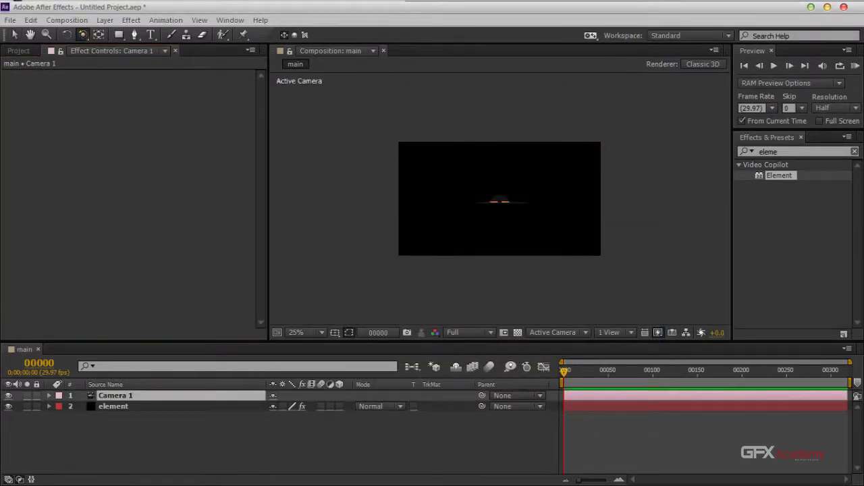
{"action": "key", "text": "F2"}
{"action": "key", "text": "ctrl+0"}
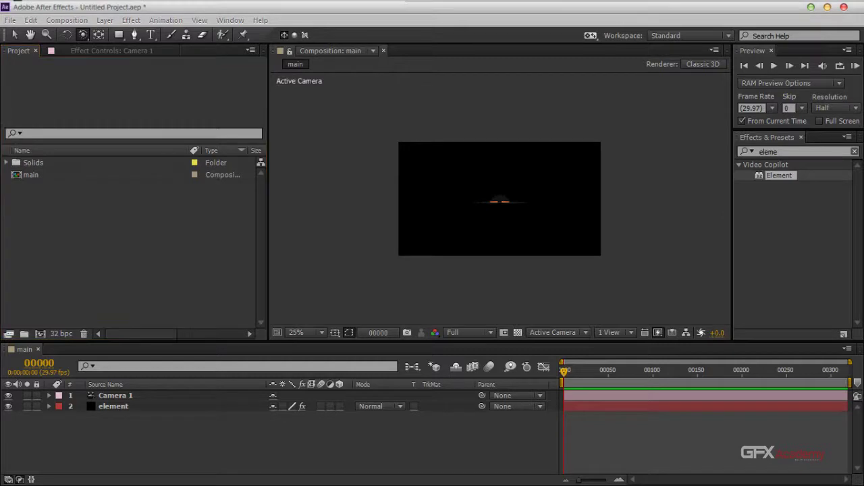
{"action": "left_click_drag", "start_coordinate": [863, 264], "coordinate": [158, 287]}
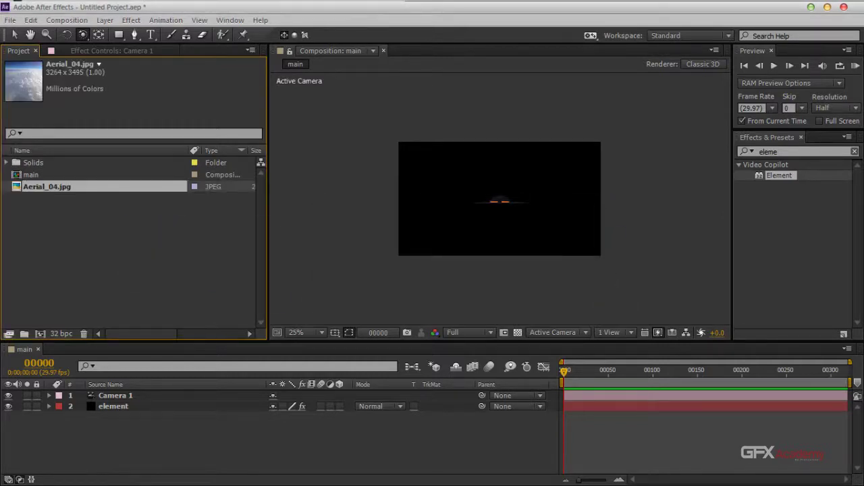
{"action": "left_click_drag", "start_coordinate": [67, 186], "coordinate": [141, 417]}
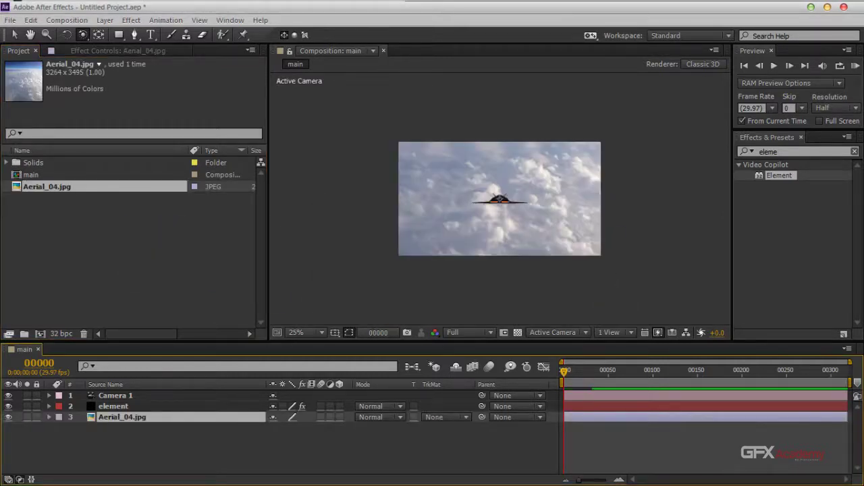
{"action": "key", "text": "F4"}
{"action": "key", "text": "F4"}
{"action": "left_click", "coordinate": [339, 416]}
Orbit the camera around the jet to an angled view from above and behind, with the composition magnified to 50%
{"action": "scroll", "coordinate": [500, 199], "scroll_direction": "up", "scroll_amount": 3}
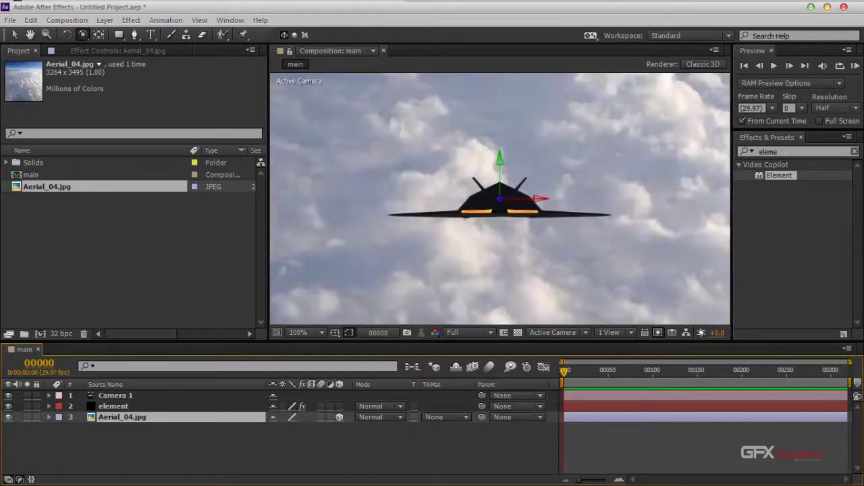
{"action": "left_click_drag", "start_coordinate": [499, 199], "coordinate": [568, 252]}
{"action": "key", "text": "comma"}
{"action": "key", "text": "comma"}
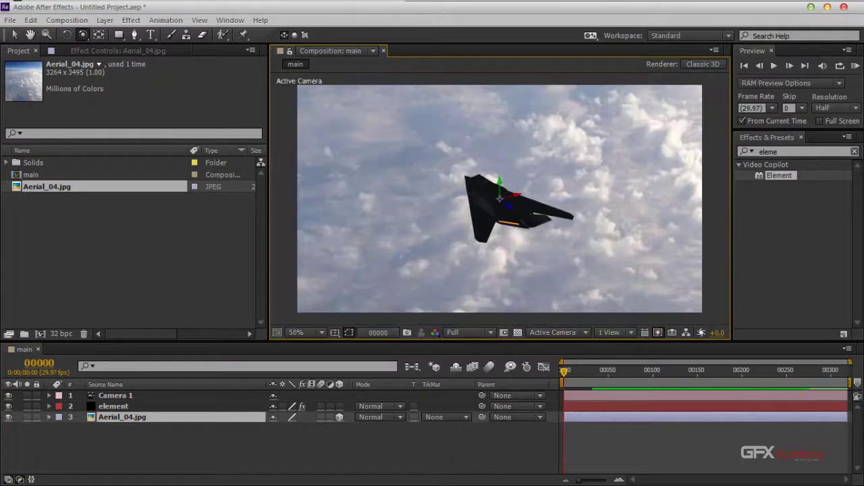
{"action": "left_click_drag", "start_coordinate": [492, 181], "coordinate": [504, 202]}
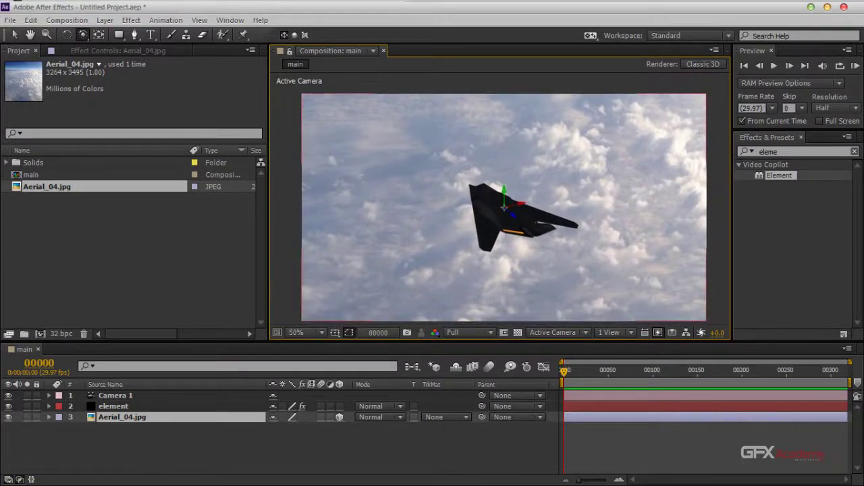
Set Camera 1's Zoom to about 6694 pixels and orbit the camera slightly to reframe the jet
{"action": "left_click", "coordinate": [115, 396]}
{"action": "key", "text": "a"}
{"action": "key", "text": "a"}
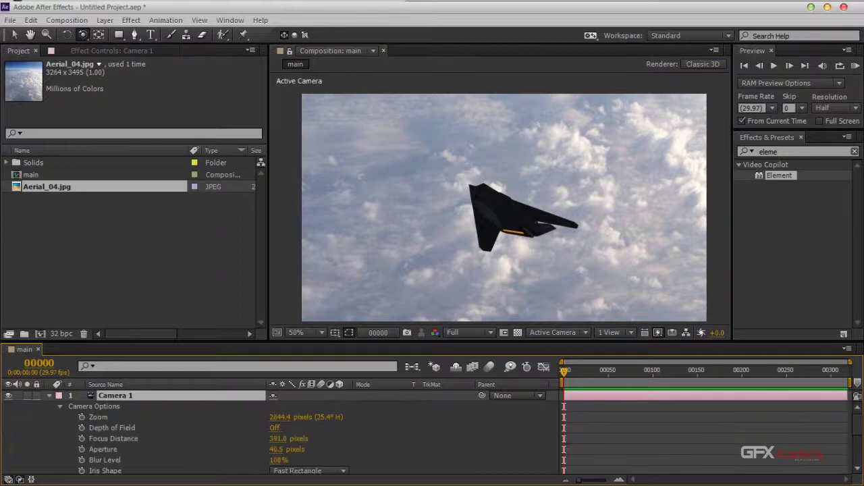
{"action": "left_click_drag", "start_coordinate": [280, 416], "coordinate": [487, 417]}
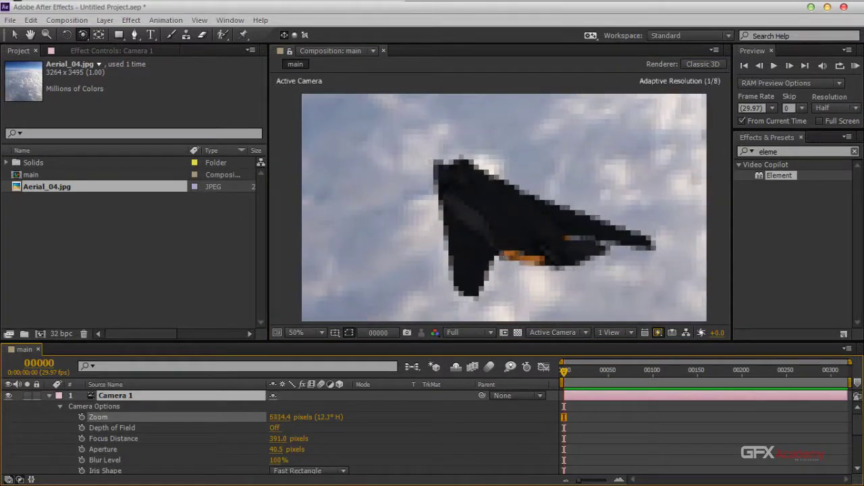
{"action": "left_click_drag", "start_coordinate": [378, 417], "coordinate": [422, 416]}
{"action": "mouse_move", "coordinate": [500, 208]}
{"action": "left_mouse_down"}
{"action": "mouse_move", "coordinate": [498, 217]}
{"action": "mouse_move", "coordinate": [493, 187]}
{"action": "mouse_move", "coordinate": [495, 215]}
{"action": "mouse_move", "coordinate": [513, 212]}
{"action": "mouse_move", "coordinate": [516, 201]}
{"action": "left_mouse_up"}
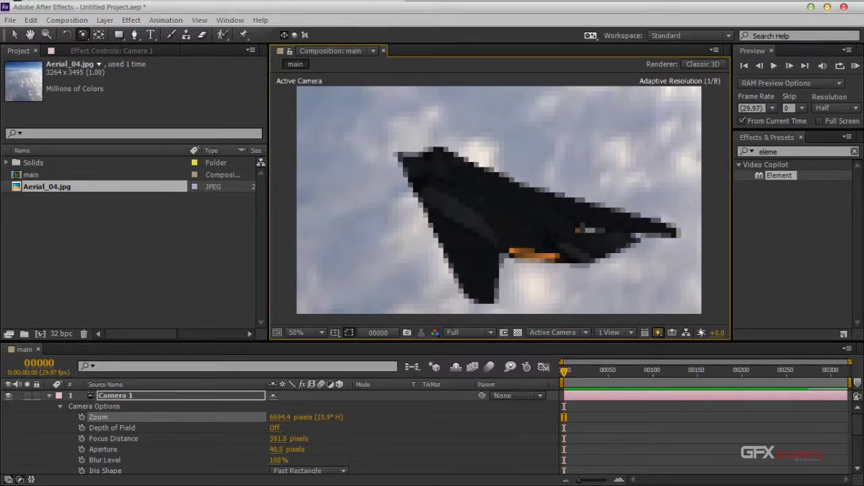
Nudge the camera orbit around the jet and add an Ambient light named sun, with a pale color sampled from the image
{"action": "mouse_move", "coordinate": [515, 200]}
{"action": "left_mouse_down"}
{"action": "mouse_move", "coordinate": [500, 207]}
{"action": "mouse_move", "coordinate": [518, 200]}
{"action": "mouse_move", "coordinate": [512, 204]}
{"action": "left_mouse_up"}
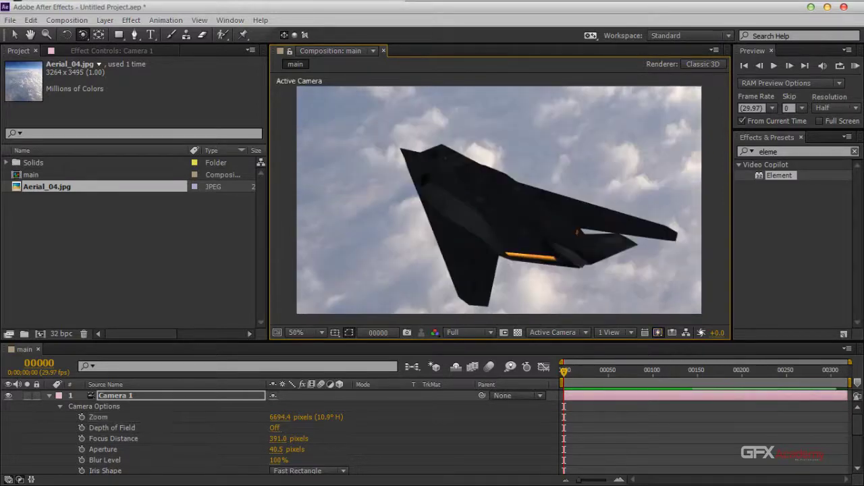
{"action": "key", "text": "u"}
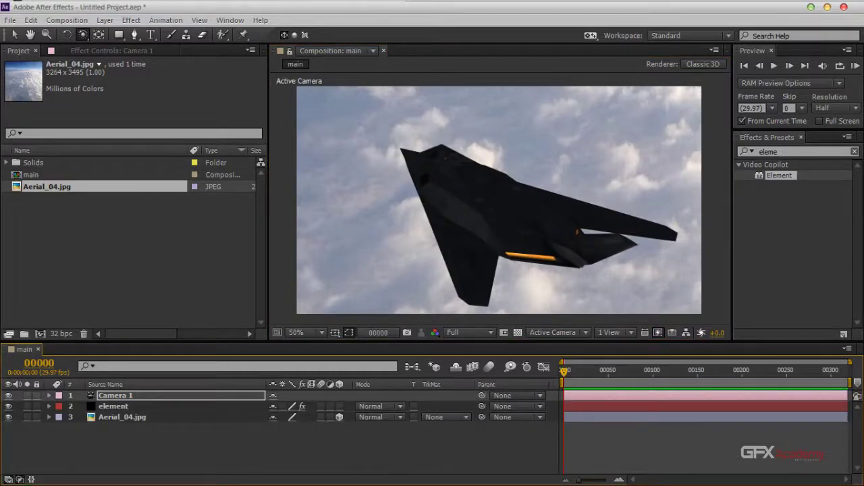
{"action": "left_click", "coordinate": [104, 19]}
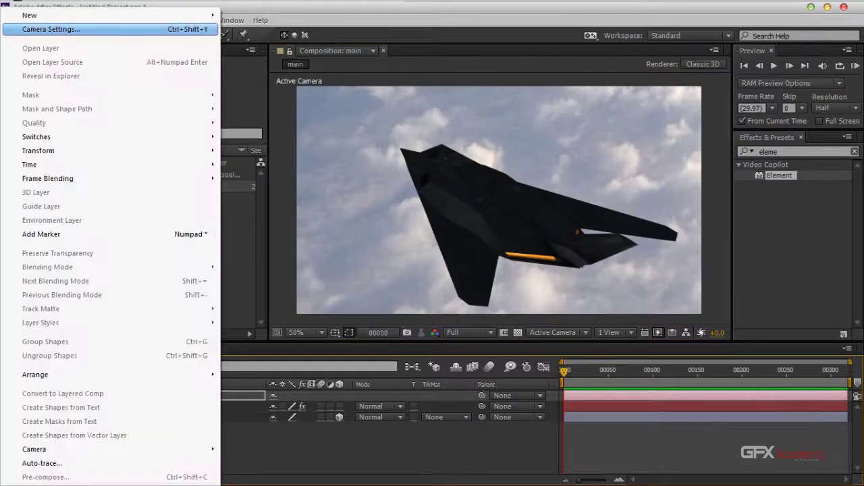
{"action": "mouse_move", "coordinate": [67, 15]}
{"action": "left_click", "coordinate": [250, 42]}
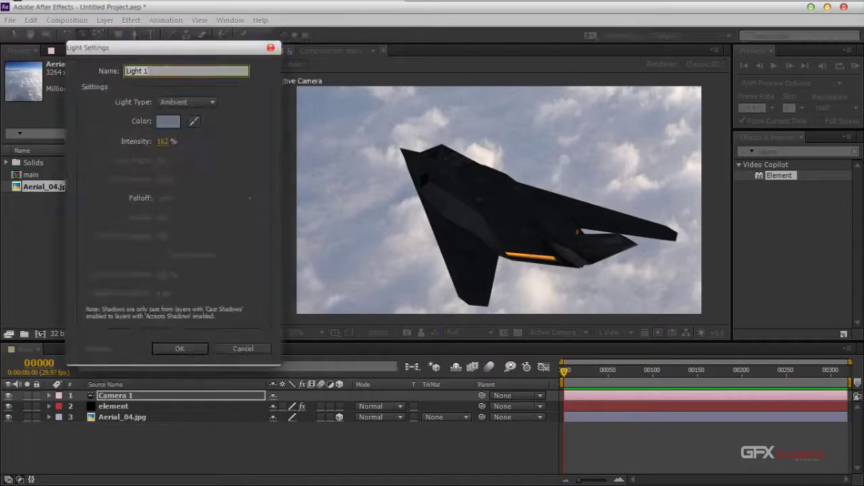
{"action": "type", "text": "sun"}
{"action": "left_click", "coordinate": [194, 121]}
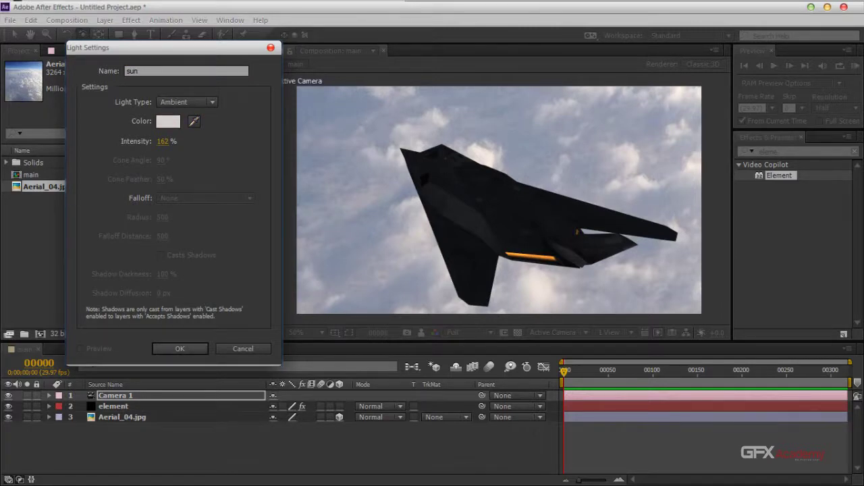
{"action": "left_click", "coordinate": [180, 348]}
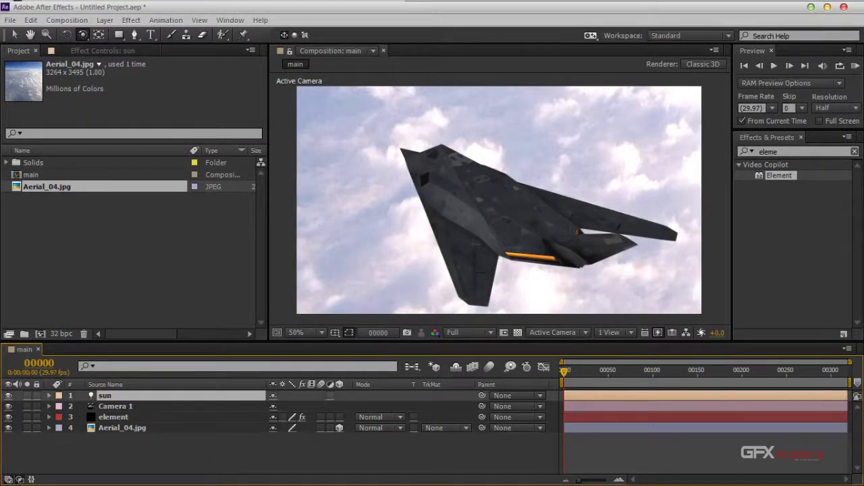
Turn off Accepts Lights in the material options of the Aerial_04.jpg layer
{"action": "left_click", "coordinate": [122, 427]}
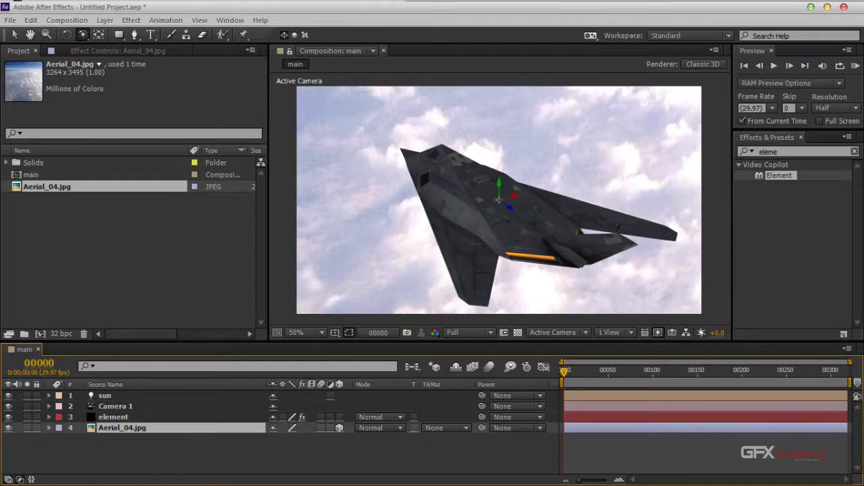
{"action": "key", "text": "a"}
{"action": "key", "text": "a"}
{"action": "scroll", "coordinate": [283, 432], "scroll_direction": "down", "scroll_amount": 2}
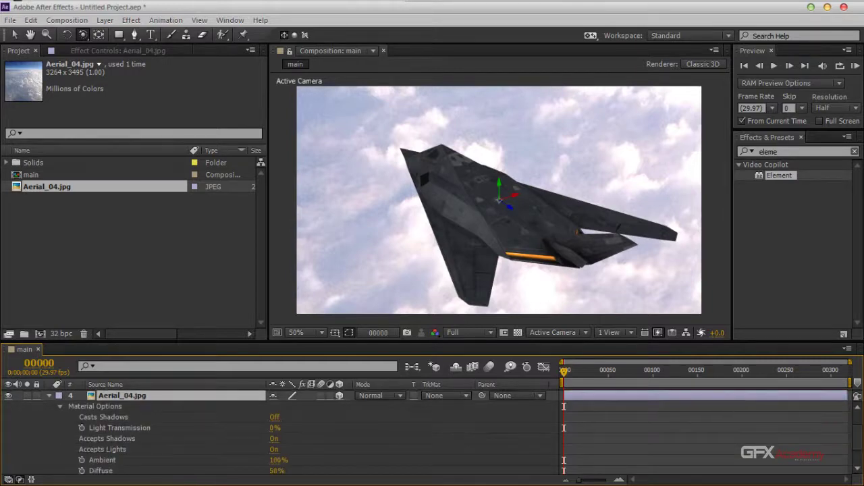
{"action": "left_click", "coordinate": [273, 448]}
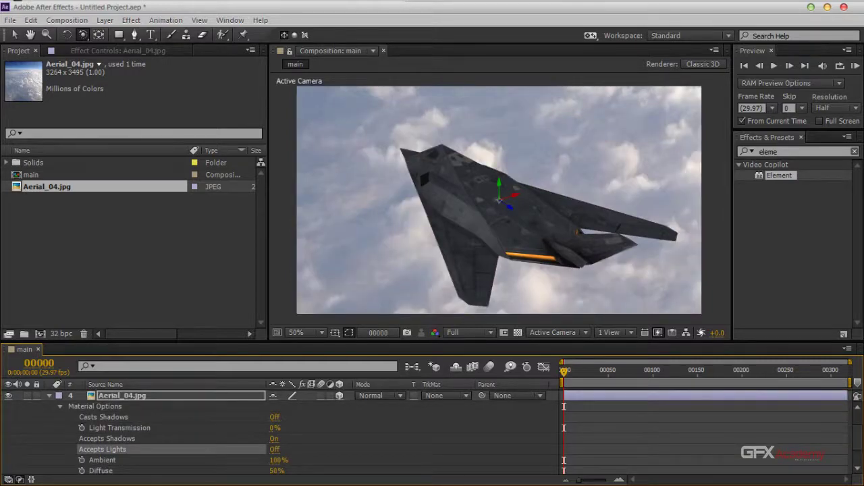
{"action": "key", "text": "u"}
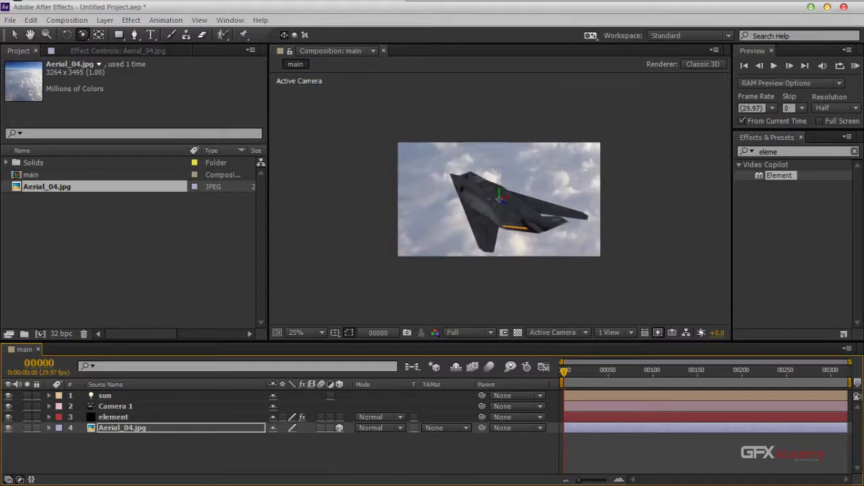
Change the sun light's type to Parallel
{"action": "left_click", "coordinate": [105, 396]}
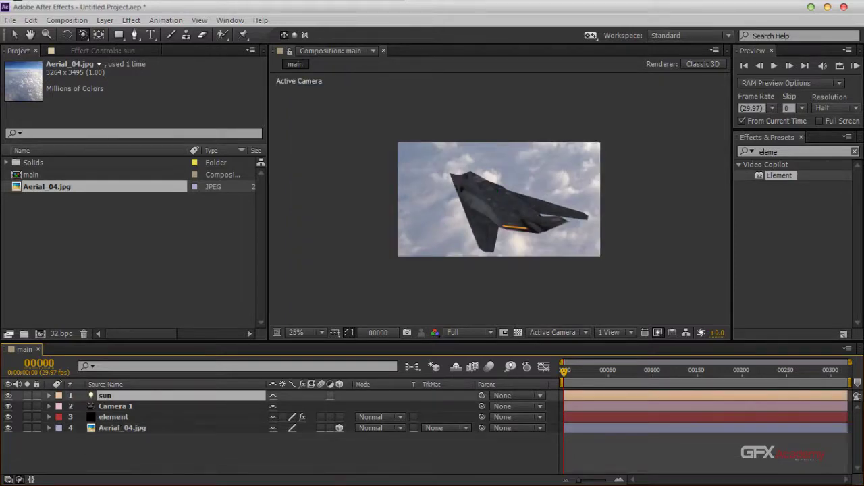
{"action": "left_click", "coordinate": [105, 19]}
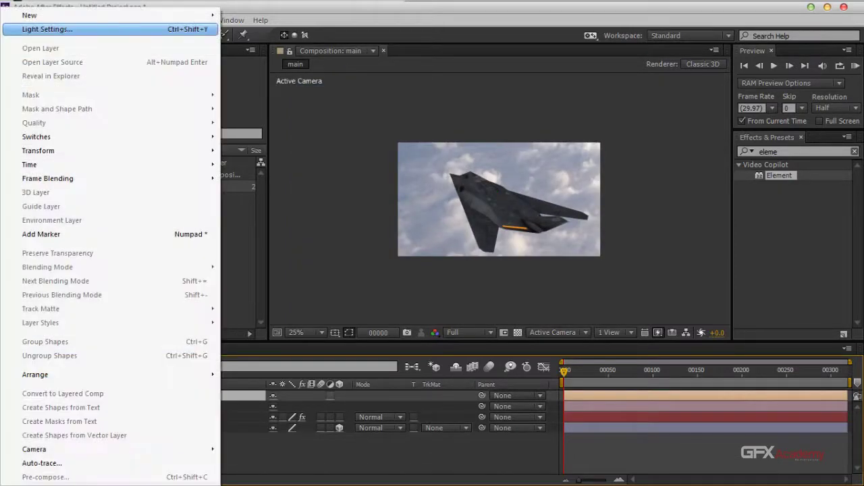
{"action": "left_click", "coordinate": [47, 29]}
{"action": "left_click", "coordinate": [187, 102]}
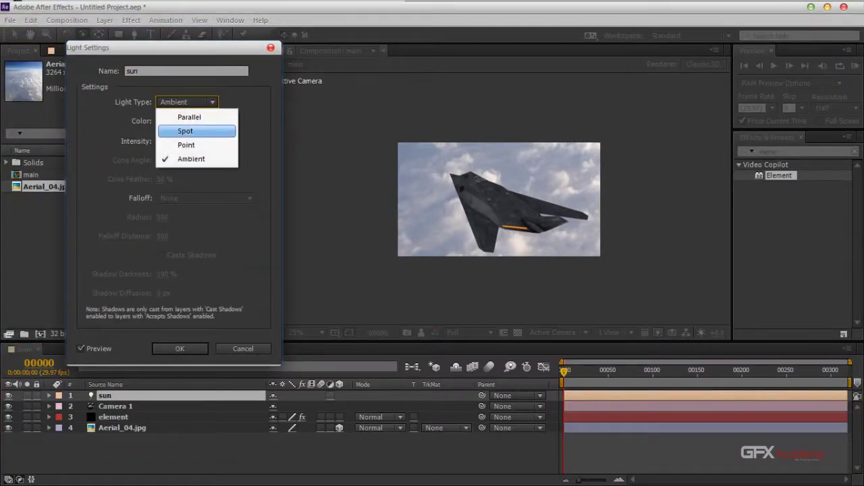
{"action": "left_click", "coordinate": [189, 117]}
{"action": "key", "text": "Return"}
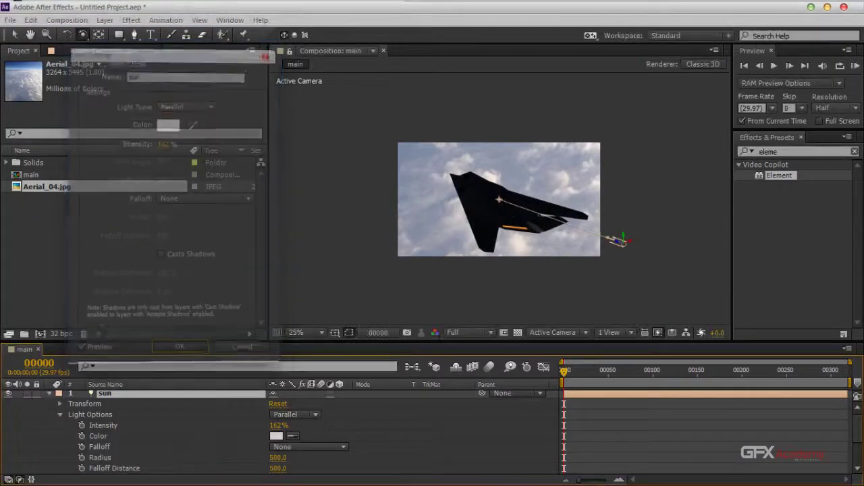
Move the sun light above and to the right of the jet and aim its point of interest at the jet
{"action": "key", "text": "v"}
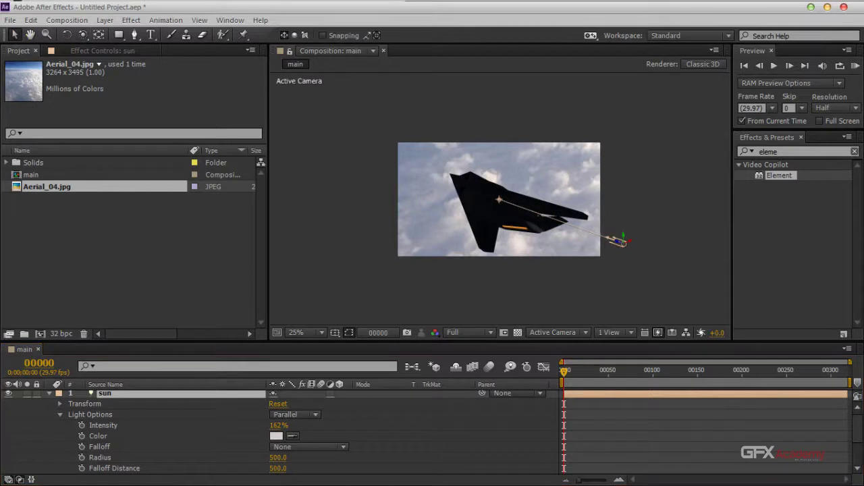
{"action": "left_click_drag", "start_coordinate": [623, 236], "coordinate": [612, 104]}
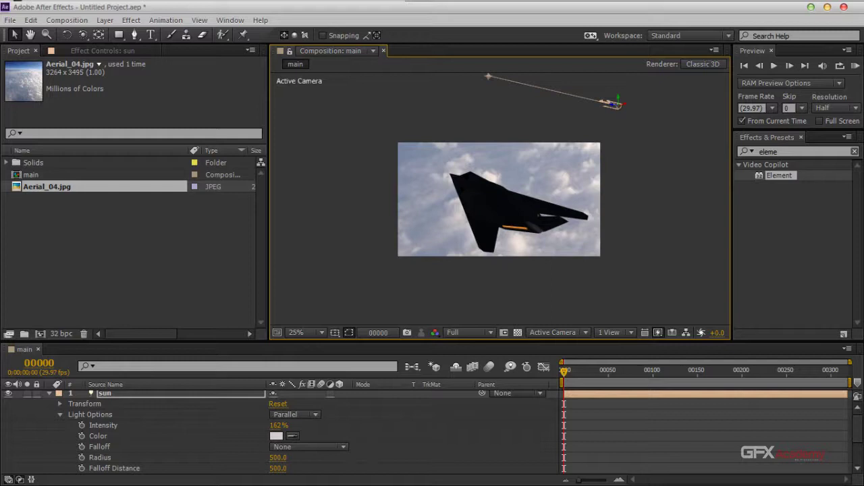
{"action": "left_click_drag", "start_coordinate": [488, 76], "coordinate": [511, 209]}
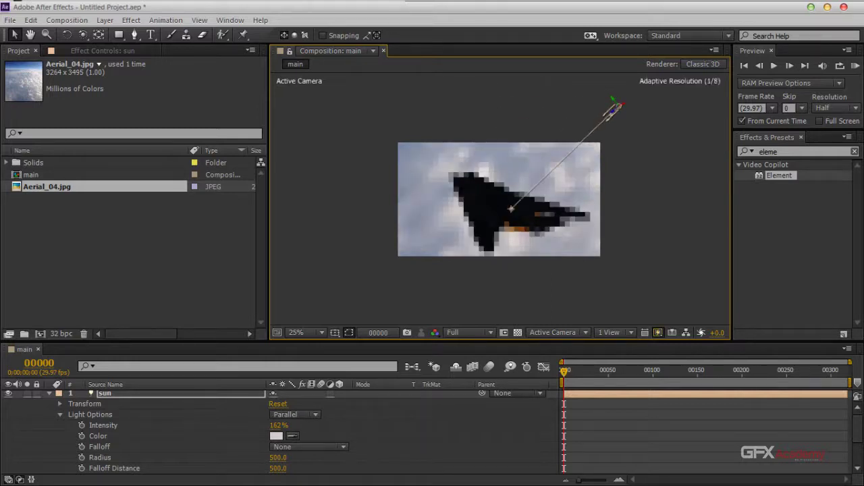
{"action": "scroll", "coordinate": [511, 209], "scroll_direction": "up", "scroll_amount": 2}
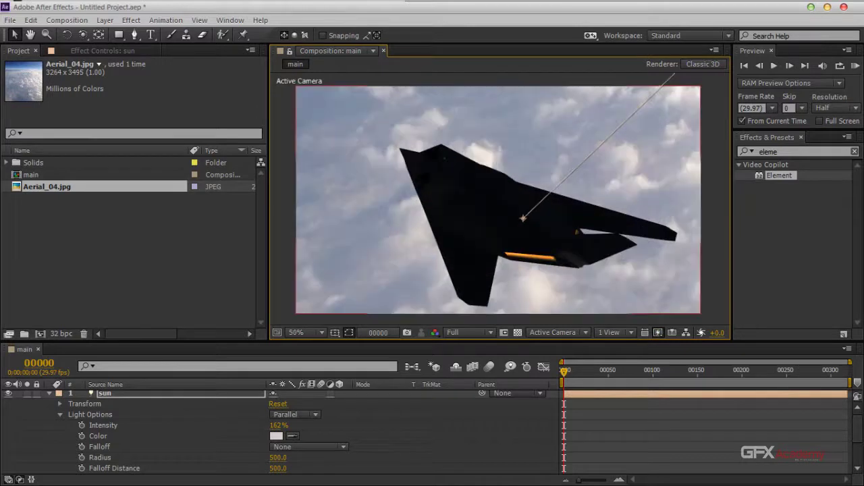
{"action": "left_click_drag", "start_coordinate": [523, 218], "coordinate": [520, 199]}
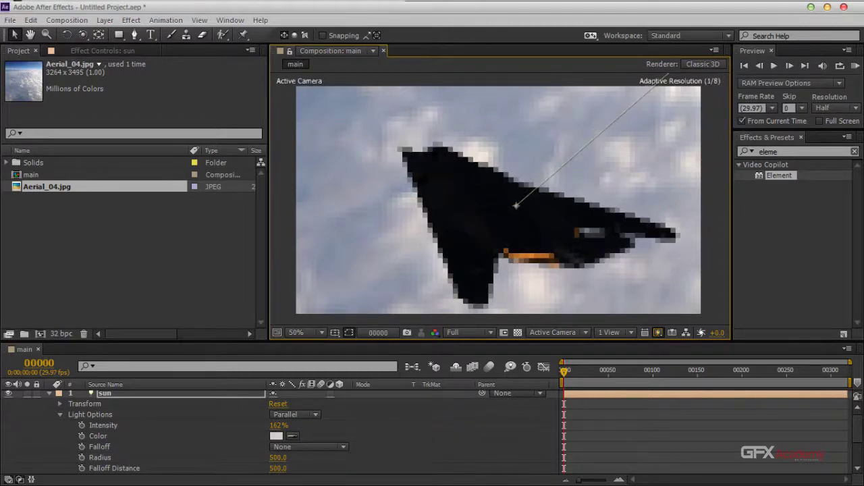
Try the sun light high above the frame, then farther right, keeping its point of interest aimed at the jet
{"action": "key", "text": "comma"}
{"action": "key", "text": "comma"}
{"action": "left_click_drag", "start_coordinate": [556, 154], "coordinate": [503, 81]}
{"action": "left_click_drag", "start_coordinate": [457, 135], "coordinate": [511, 197]}
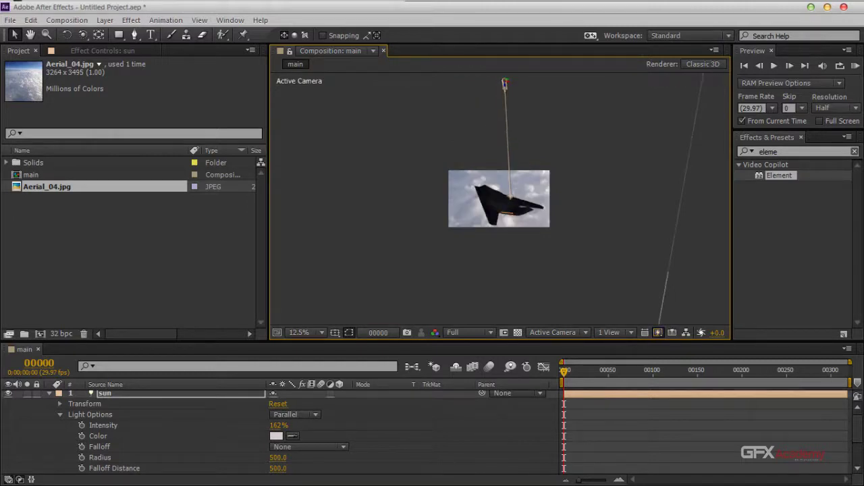
{"action": "left_click_drag", "start_coordinate": [504, 83], "coordinate": [533, 74]}
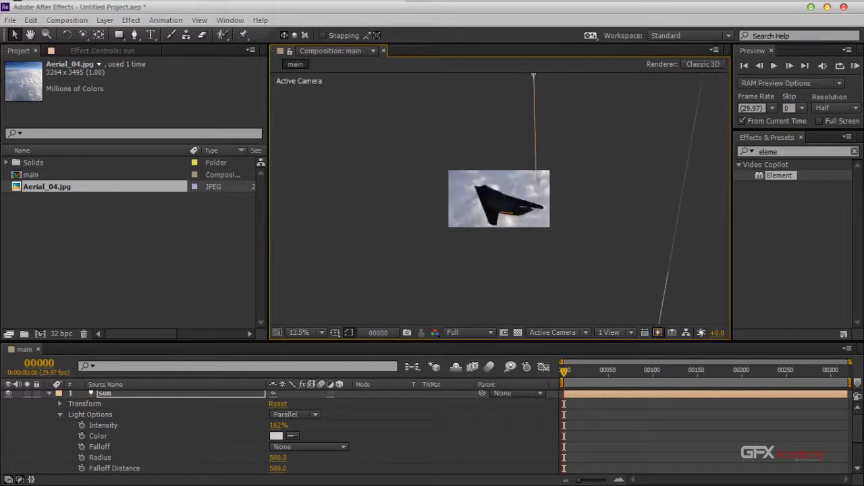
{"action": "scroll", "coordinate": [500, 199], "scroll_direction": "down", "scroll_amount": 1}
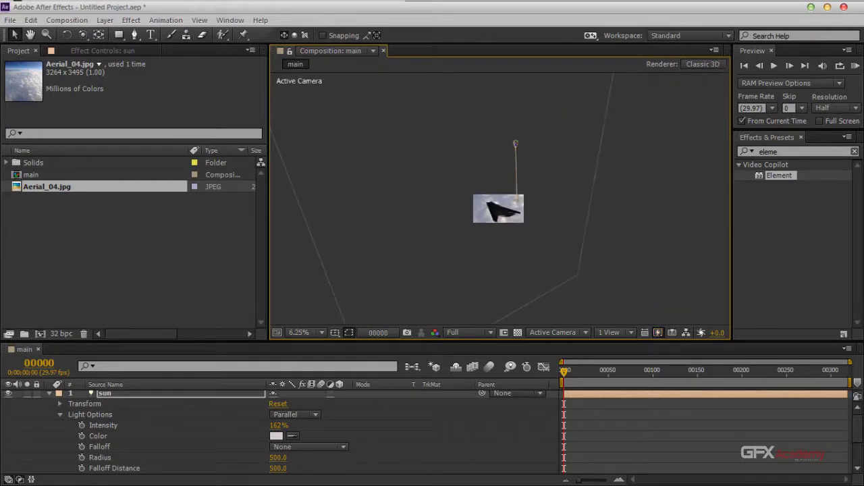
{"action": "mouse_move", "coordinate": [516, 198]}
{"action": "left_mouse_down"}
{"action": "mouse_move", "coordinate": [577, 218]}
{"action": "mouse_move", "coordinate": [506, 212]}
{"action": "left_mouse_up"}
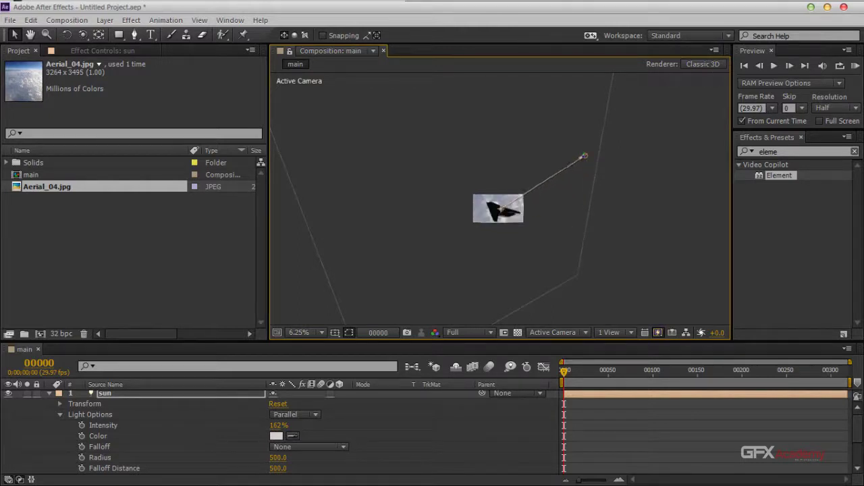
Bring the sun light closer, above the frame's right edge, and re-aim its point of interest at the jet's body
{"action": "scroll", "coordinate": [500, 199], "scroll_direction": "up", "scroll_amount": 2}
{"action": "left_click_drag", "start_coordinate": [500, 199], "coordinate": [447, 241]}
{"action": "scroll", "coordinate": [500, 199], "scroll_direction": "down", "scroll_amount": 1}
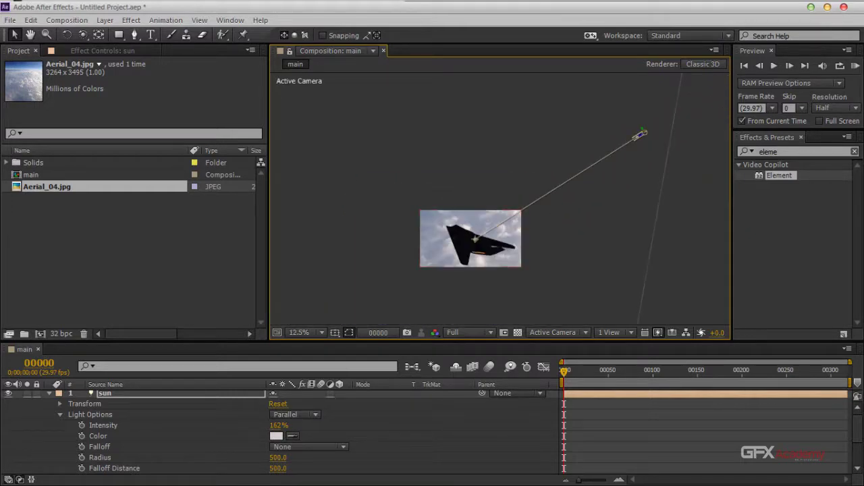
{"action": "left_click_drag", "start_coordinate": [639, 135], "coordinate": [529, 150]}
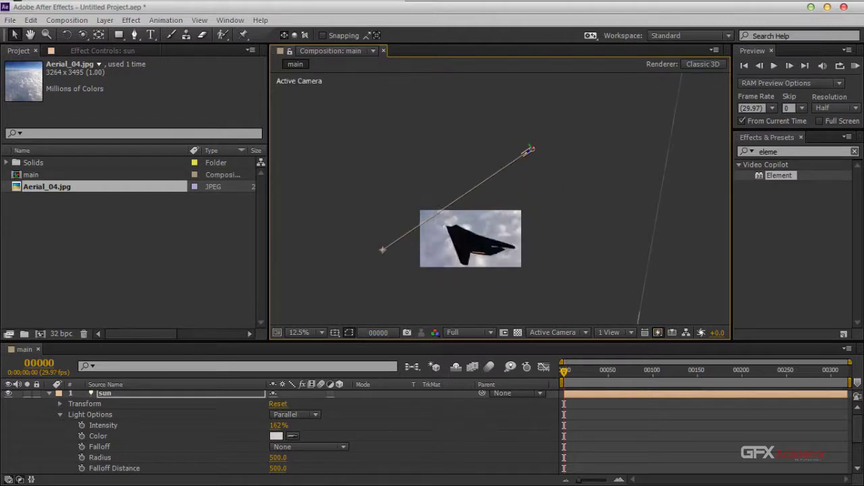
{"action": "left_click_drag", "start_coordinate": [484, 228], "coordinate": [523, 227]}
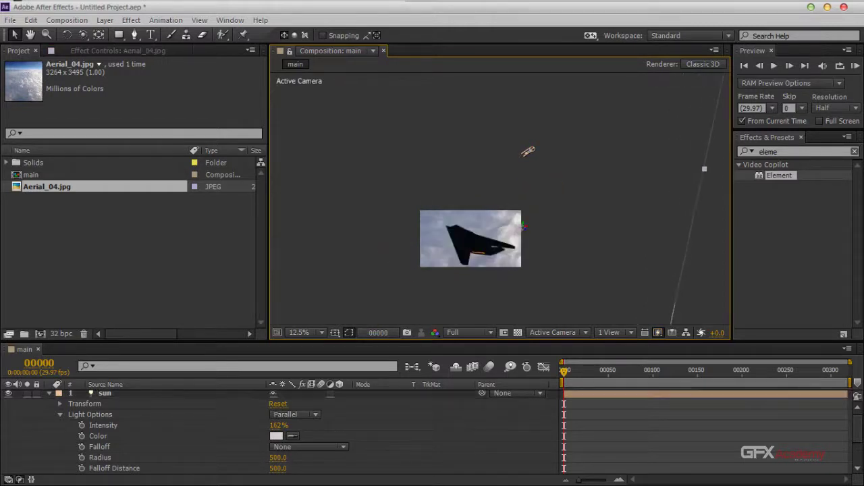
{"action": "left_click", "coordinate": [528, 151]}
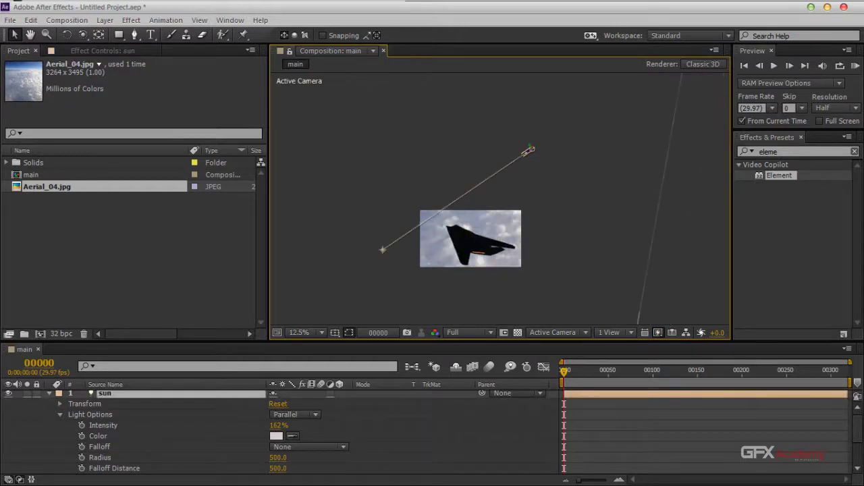
{"action": "left_click_drag", "start_coordinate": [382, 250], "coordinate": [467, 237]}
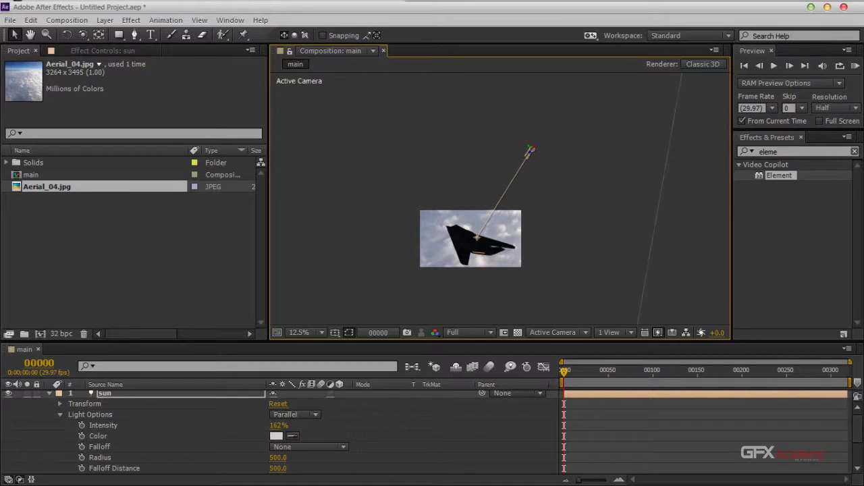
Set the sun light's Intensity to 251% and move its point of interest outside the frame, to the upper right of the jet
{"action": "scroll", "coordinate": [490, 236], "scroll_direction": "up", "scroll_amount": 4}
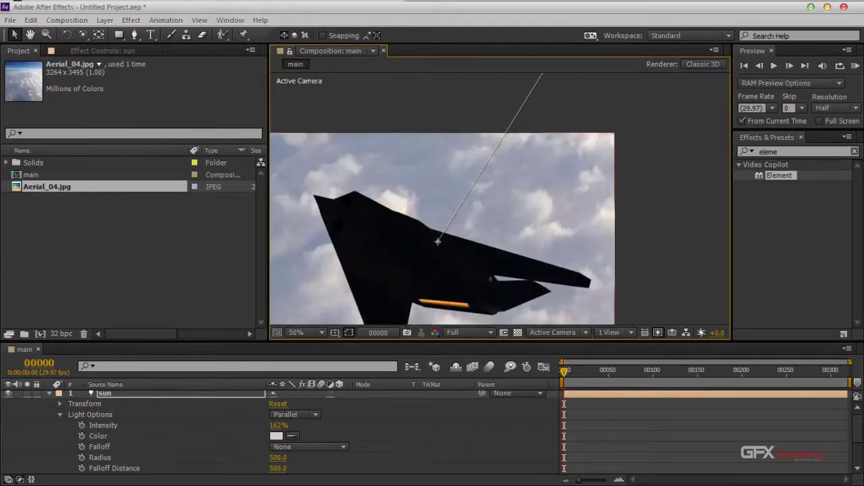
{"action": "left_click_drag", "start_coordinate": [279, 425], "coordinate": [304, 425]}
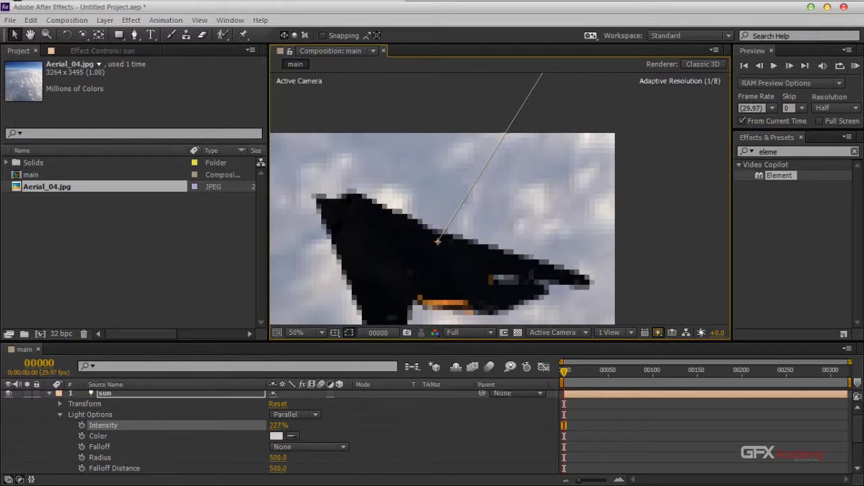
{"action": "scroll", "coordinate": [499, 199], "scroll_direction": "down", "scroll_amount": 4}
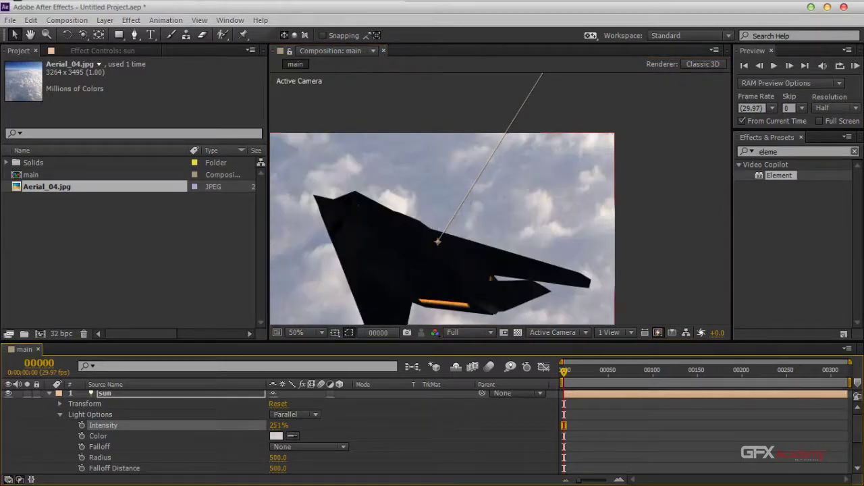
{"action": "left_click_drag", "start_coordinate": [484, 209], "coordinate": [608, 180]}
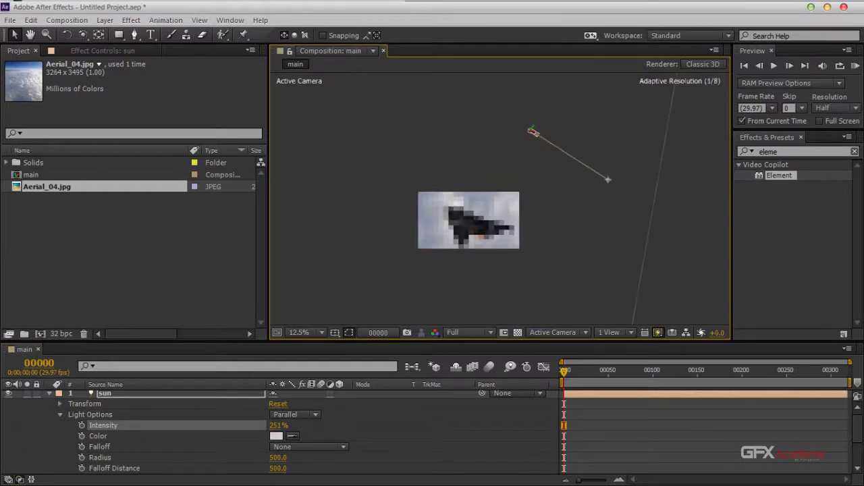
{"action": "key", "text": "period"}
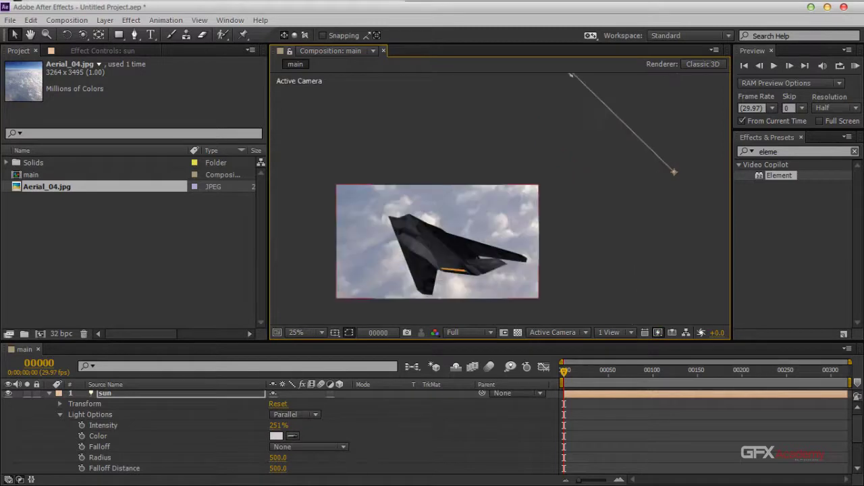
{"action": "key", "text": "period"}
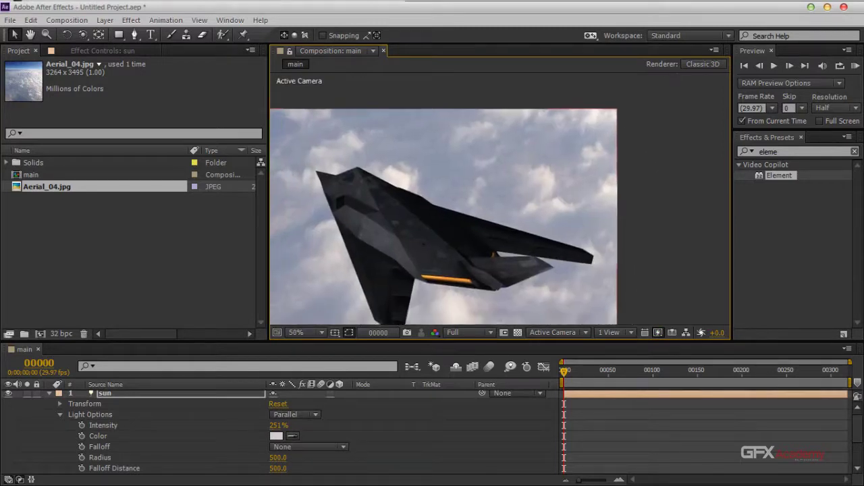
{"action": "key", "text": "comma"}
{"action": "key", "text": "comma"}
{"action": "left_click_drag", "start_coordinate": [523, 226], "coordinate": [517, 243]}
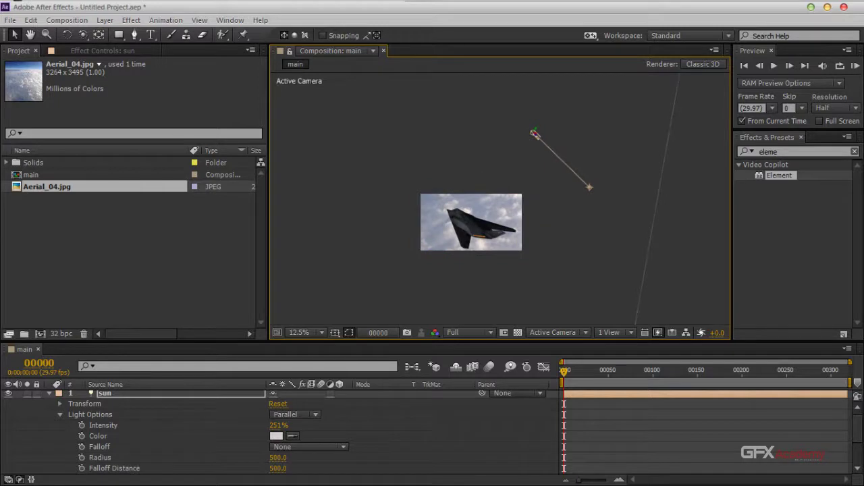
{"action": "left_click", "coordinate": [66, 35]}
{"action": "left_click", "coordinate": [67, 34]}
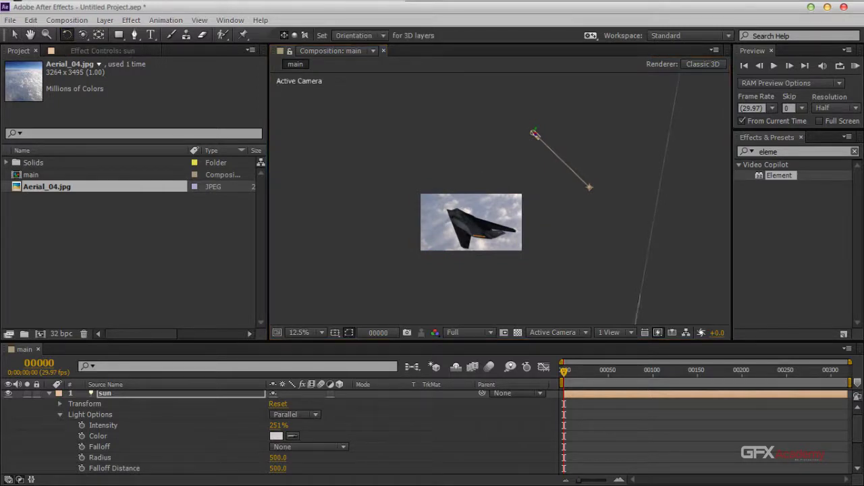
{"action": "key", "text": "v"}
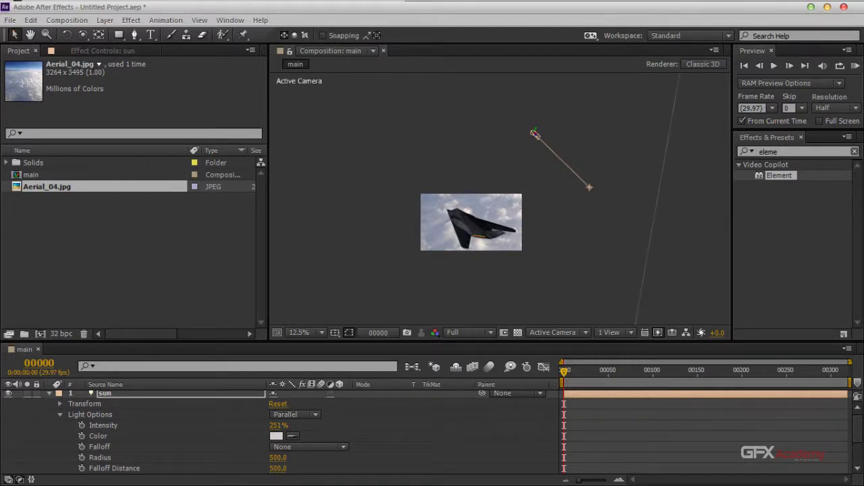
Move the sun light above the frame, over the jet, and place its point of interest well to the right of the frame
{"action": "left_click_drag", "start_coordinate": [534, 134], "coordinate": [451, 97]}
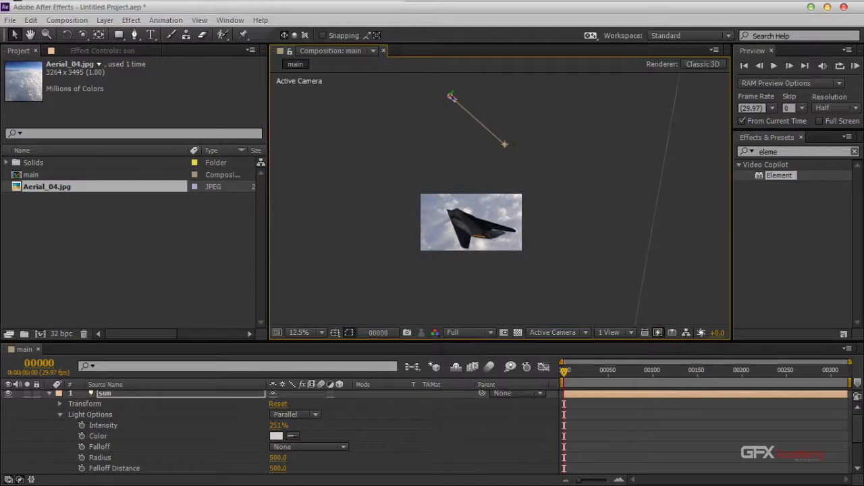
{"action": "left_click_drag", "start_coordinate": [504, 146], "coordinate": [493, 168]}
{"action": "left_click_drag", "start_coordinate": [451, 98], "coordinate": [453, 98]}
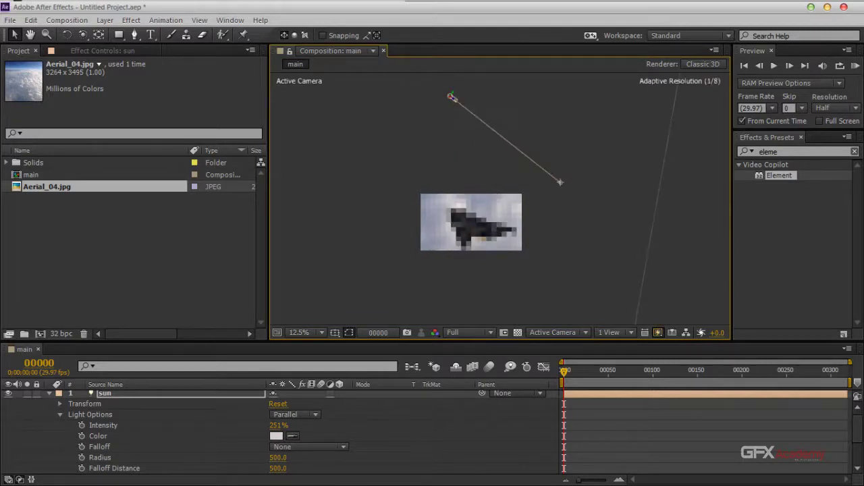
{"action": "mouse_move", "coordinate": [560, 183]}
{"action": "left_mouse_down"}
{"action": "mouse_move", "coordinate": [555, 123]}
{"action": "mouse_move", "coordinate": [555, 194]}
{"action": "left_mouse_up"}
{"action": "left_click_drag", "start_coordinate": [453, 98], "coordinate": [452, 98]}
Set the sun light's Intensity to 371% and its color to the warm off-white EEE2D4
{"action": "scroll", "coordinate": [500, 198], "scroll_direction": "up", "scroll_amount": 3}
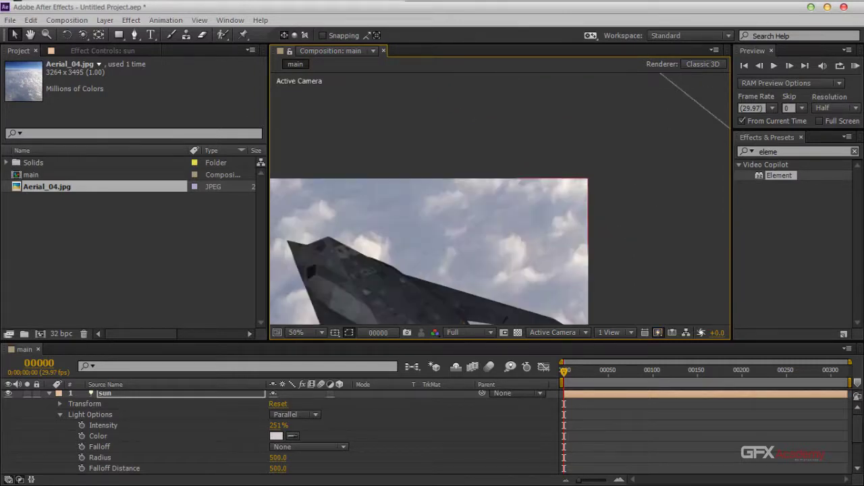
{"action": "left_click_drag", "start_coordinate": [443, 274], "coordinate": [490, 173]}
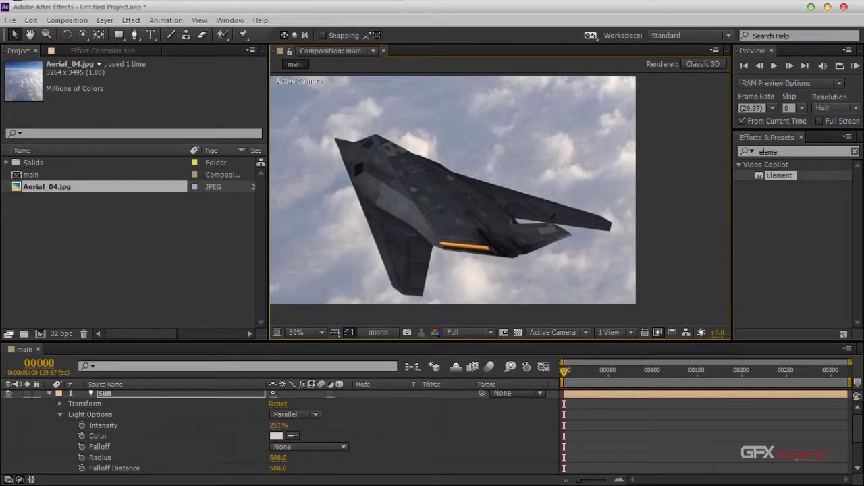
{"action": "left_click_drag", "start_coordinate": [278, 426], "coordinate": [359, 425]}
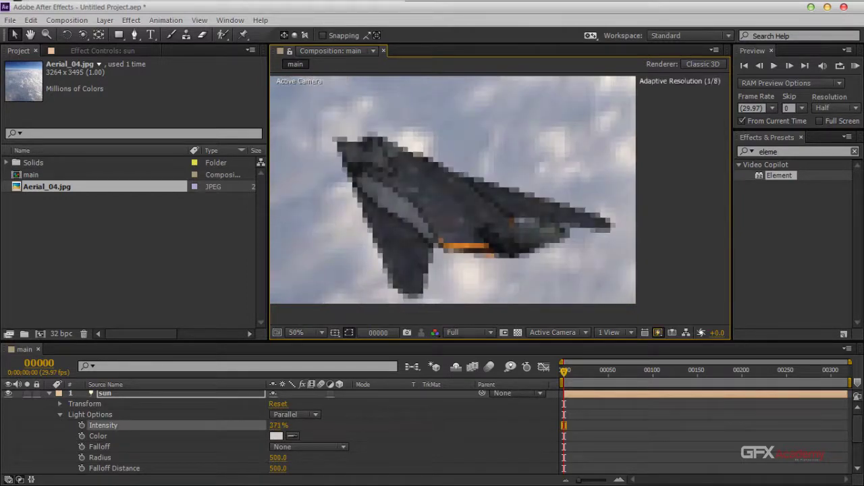
{"action": "left_click", "coordinate": [276, 436]}
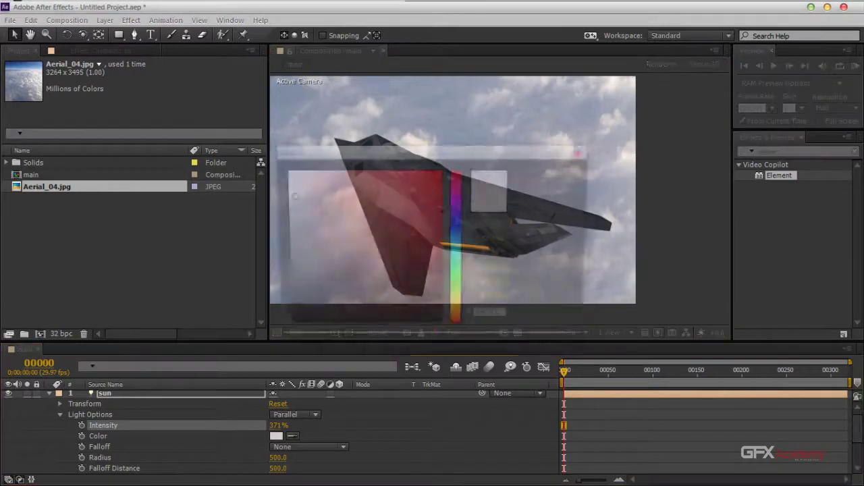
{"action": "left_click_drag", "start_coordinate": [457, 307], "coordinate": [457, 316]}
{"action": "left_click_drag", "start_coordinate": [288, 195], "coordinate": [298, 179]}
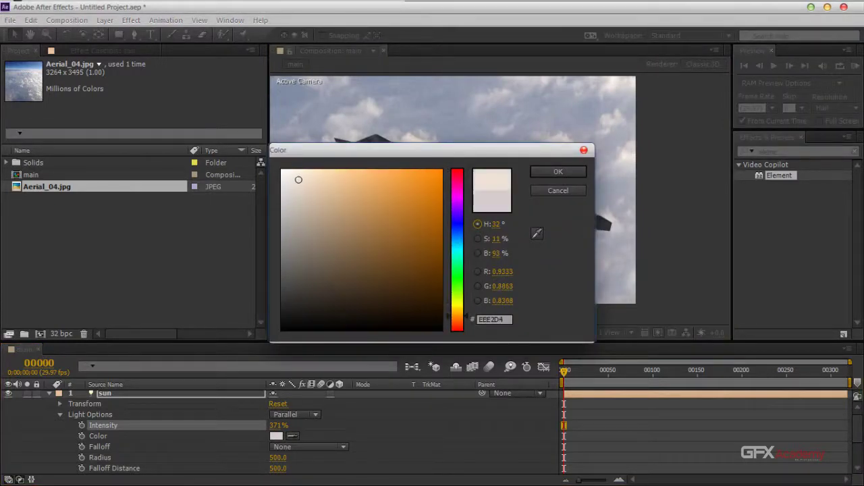
{"action": "left_click", "coordinate": [558, 172]}
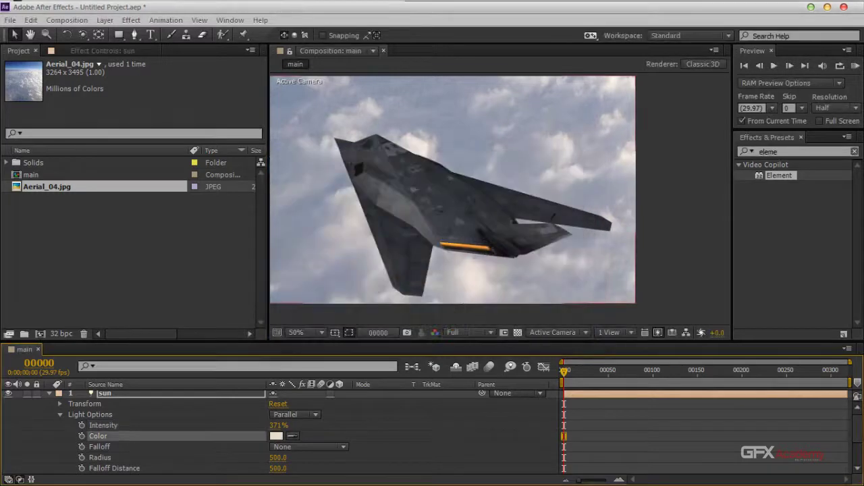
Collapse the sun layer's properties and add a new parallel light with a grey-blue color sampled from the sky background
{"action": "left_click", "coordinate": [105, 393]}
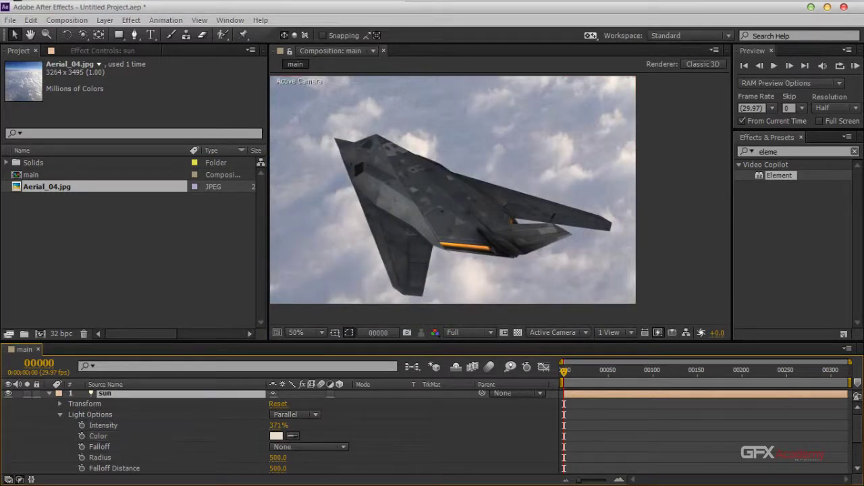
{"action": "key", "text": "u"}
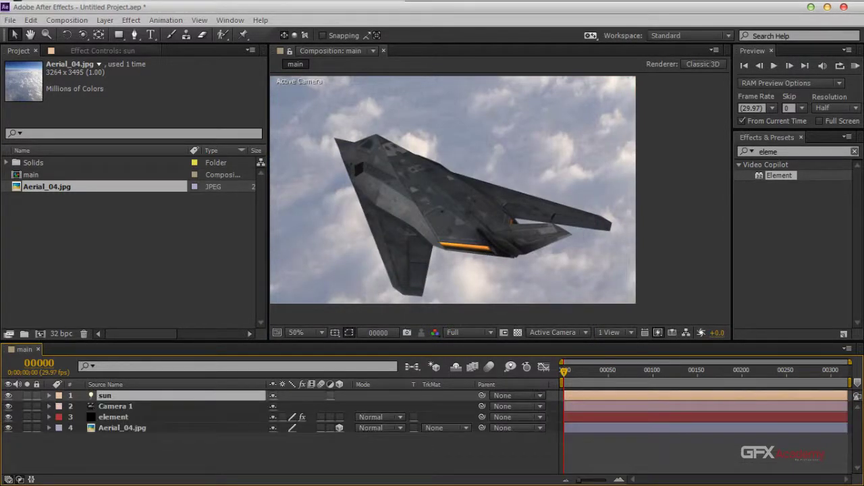
{"action": "left_click", "coordinate": [105, 19]}
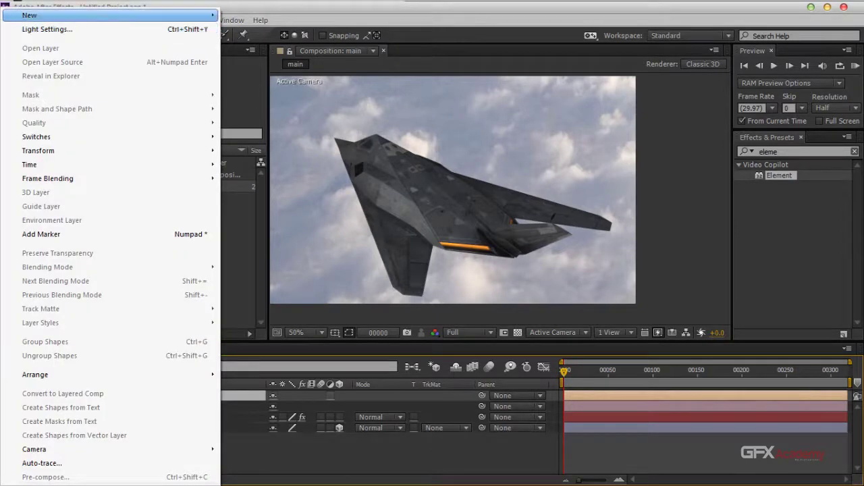
{"action": "mouse_move", "coordinate": [54, 15]}
{"action": "left_click", "coordinate": [250, 44]}
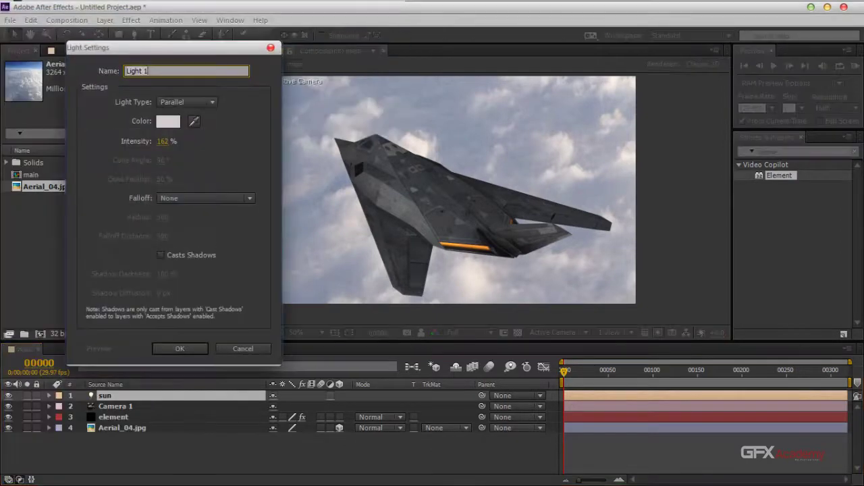
{"action": "left_click", "coordinate": [193, 121]}
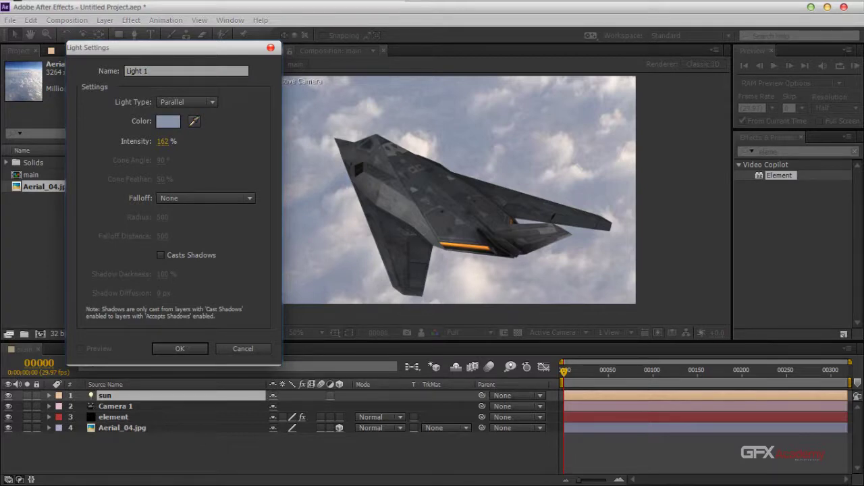
{"action": "key", "text": "Return"}
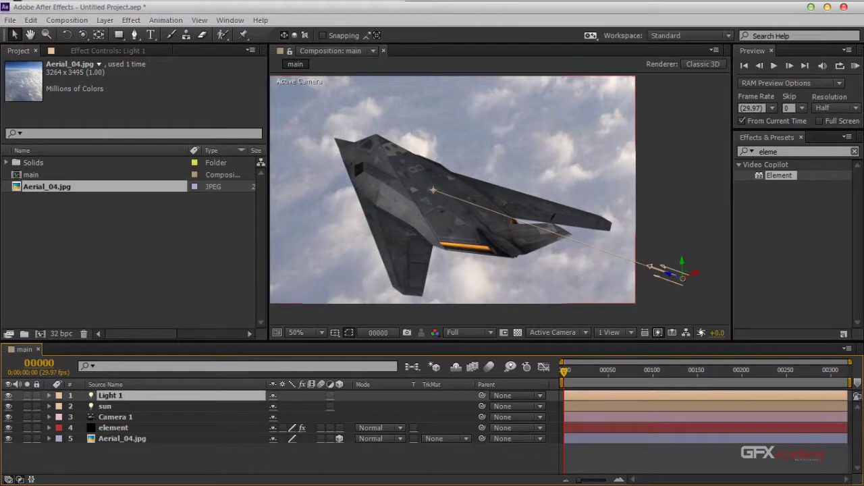
Change Light 1 to an Ambient light with 155% Intensity and collapse its properties
{"action": "left_click", "coordinate": [105, 20]}
{"action": "left_click", "coordinate": [146, 28]}
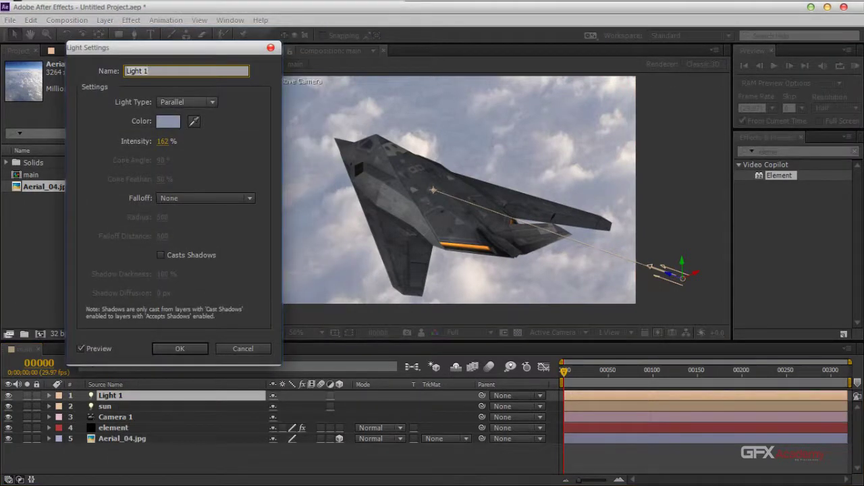
{"action": "left_click", "coordinate": [186, 102]}
{"action": "left_click", "coordinate": [189, 158]}
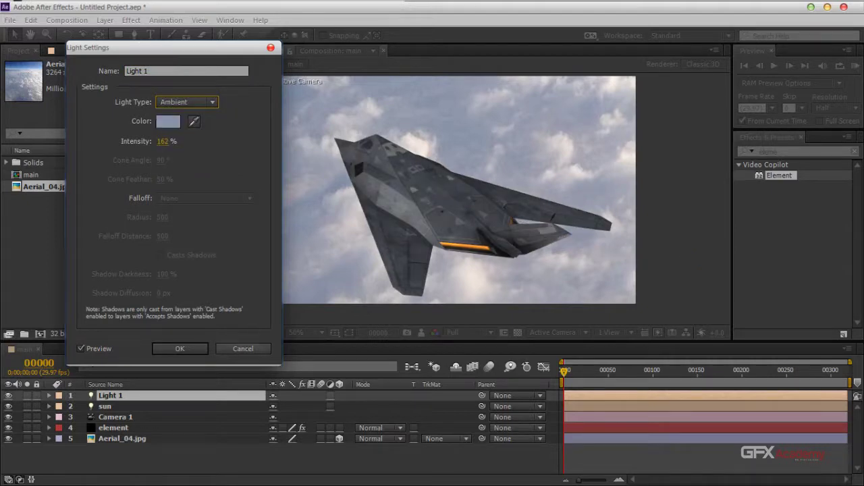
{"action": "left_click", "coordinate": [162, 141]}
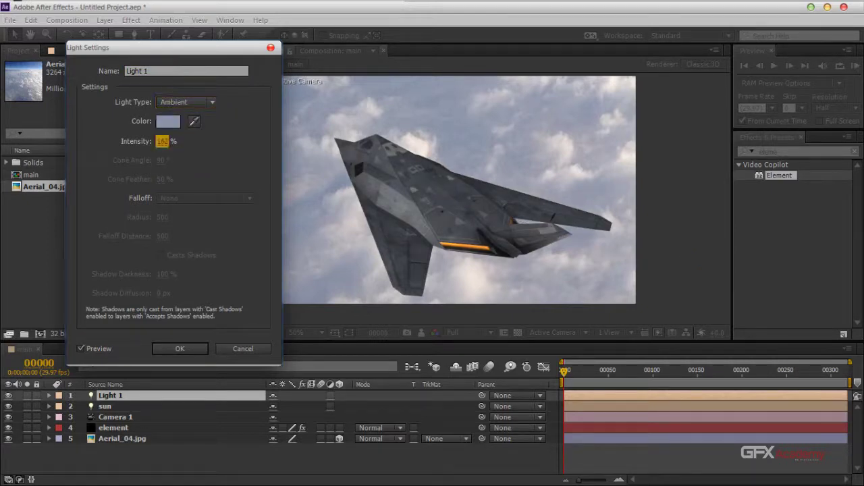
{"action": "mouse_move", "coordinate": [162, 141]}
{"action": "left_mouse_down"}
{"action": "mouse_move", "coordinate": [45, 141]}
{"action": "mouse_move", "coordinate": [110, 141]}
{"action": "left_mouse_up"}
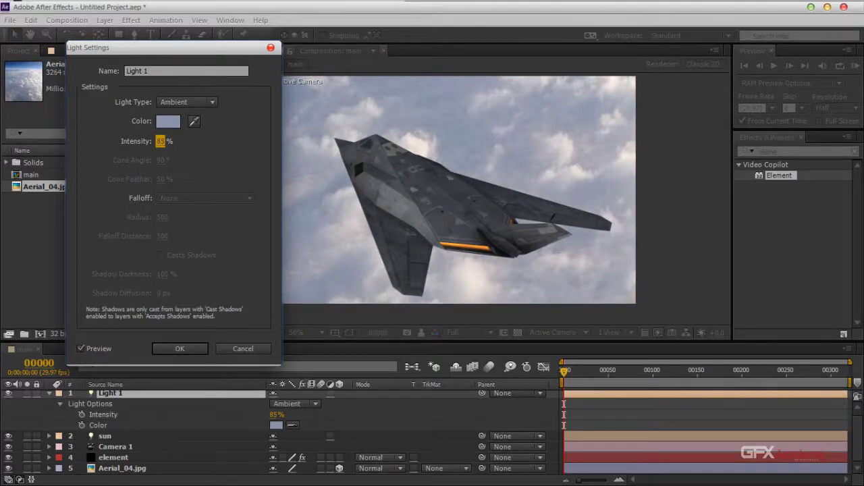
{"action": "type", "text": "100"}
{"action": "left_click", "coordinate": [179, 349]}
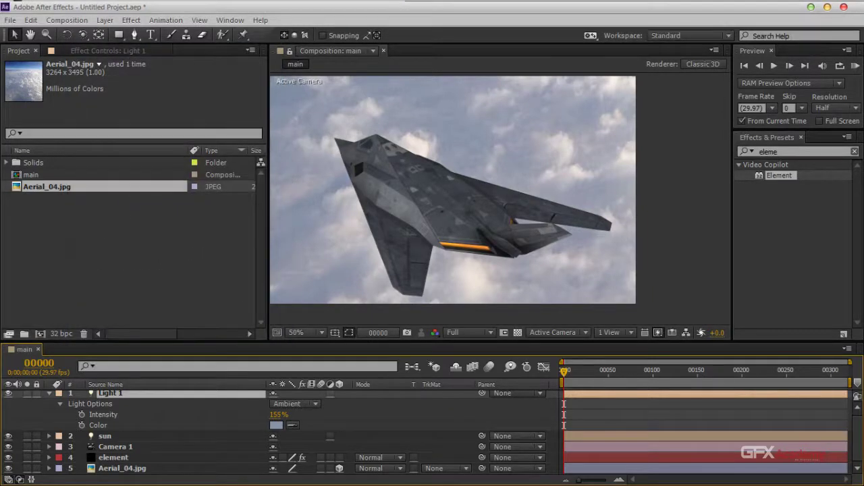
{"action": "left_click", "coordinate": [49, 393]}
Toggle the sun light's visibility several times to compare the jet's shading with and without it
{"action": "left_click", "coordinate": [104, 405]}
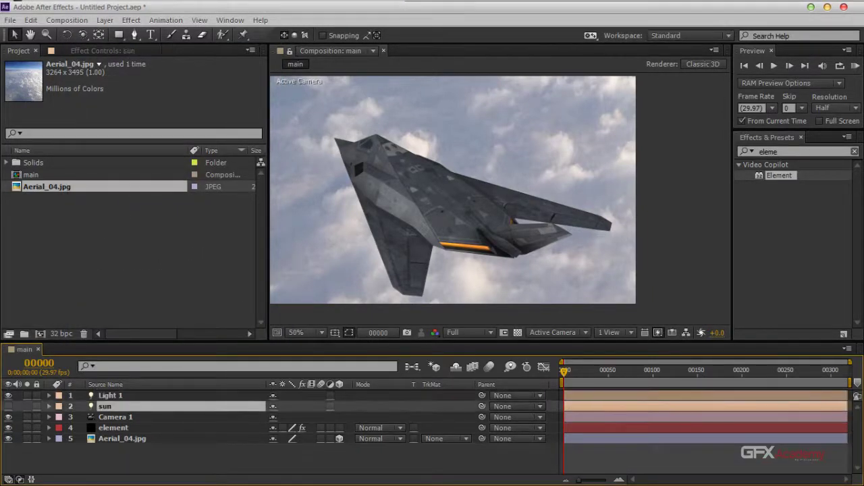
{"action": "left_click", "coordinate": [8, 405]}
{"action": "left_click", "coordinate": [8, 405]}
{"action": "left_click", "coordinate": [8, 405]}
{"action": "left_click", "coordinate": [9, 406]}
{"action": "left_click", "coordinate": [8, 406]}
{"action": "left_click", "coordinate": [8, 406]}
Aim the sun light's point of interest at the jet's body and set Fast Previews to Off (Final Quality)
{"action": "scroll", "coordinate": [492, 198], "scroll_direction": "down", "scroll_amount": 4}
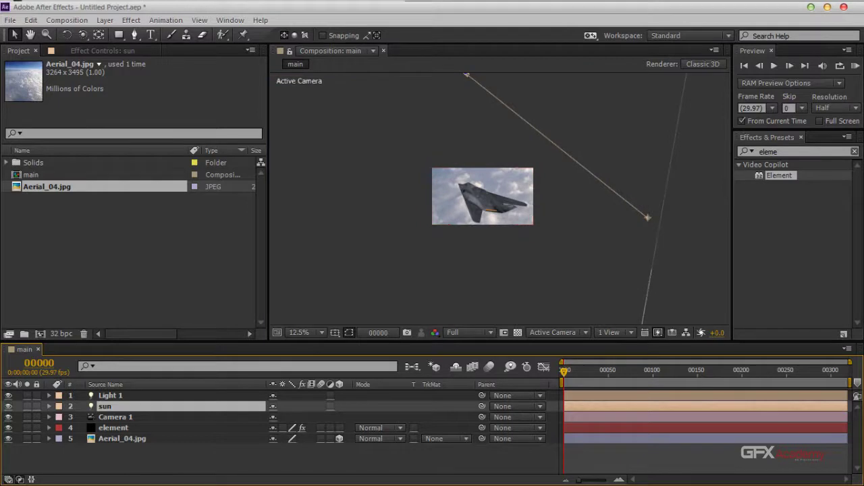
{"action": "left_click_drag", "start_coordinate": [646, 217], "coordinate": [495, 199]}
{"action": "scroll", "coordinate": [495, 200], "scroll_direction": "up", "scroll_amount": 4}
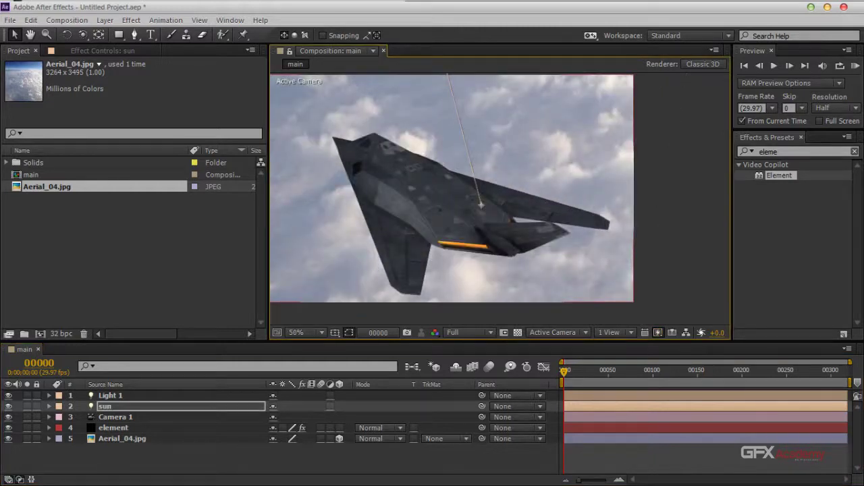
{"action": "left_click", "coordinate": [658, 332]}
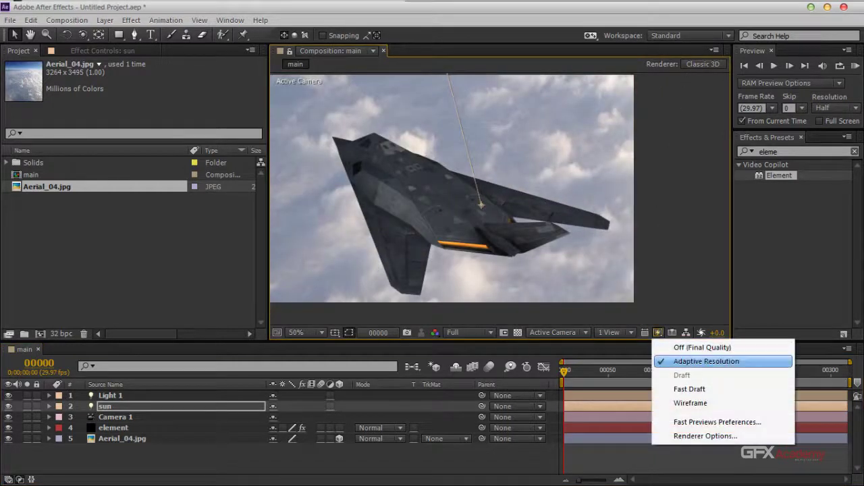
{"action": "left_click", "coordinate": [702, 347]}
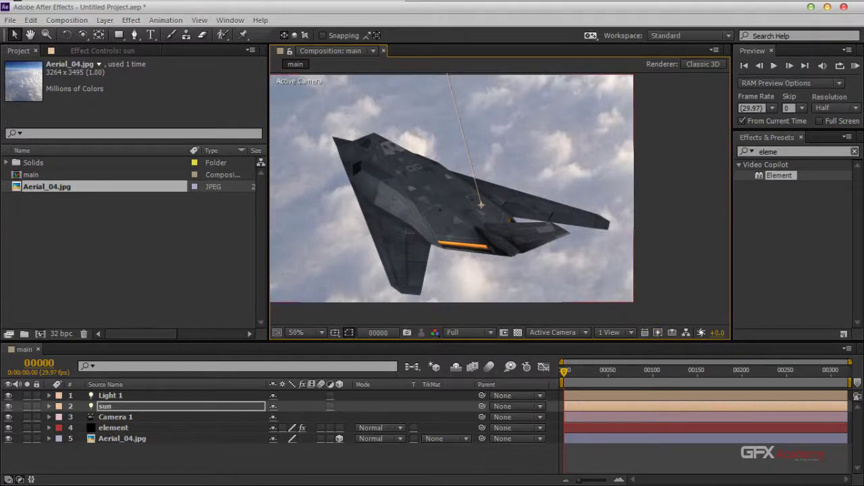
Shift the sun light slightly up and to the left so its point of interest sits on the jet's upper body edge
{"action": "mouse_move", "coordinate": [481, 205]}
{"action": "left_mouse_down"}
{"action": "mouse_move", "coordinate": [377, 202]}
{"action": "mouse_move", "coordinate": [538, 214]}
{"action": "mouse_move", "coordinate": [439, 205]}
{"action": "left_mouse_up"}
{"action": "left_click", "coordinate": [105, 406]}
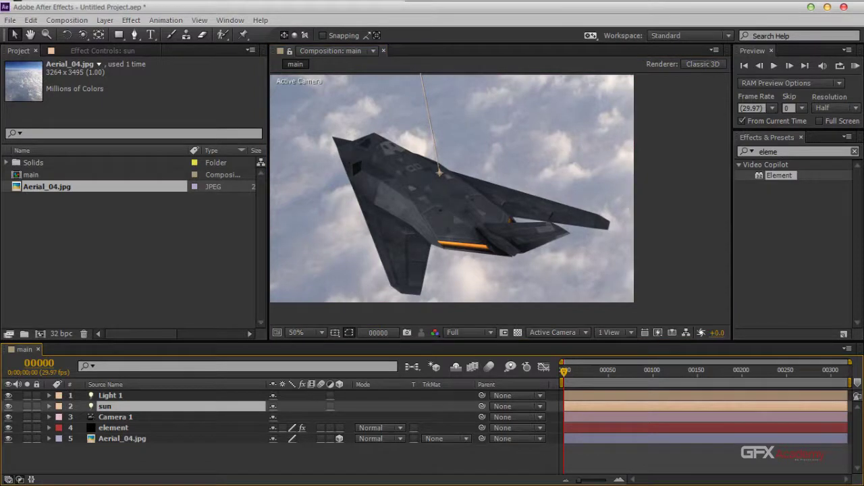
{"action": "key", "text": "comma"}
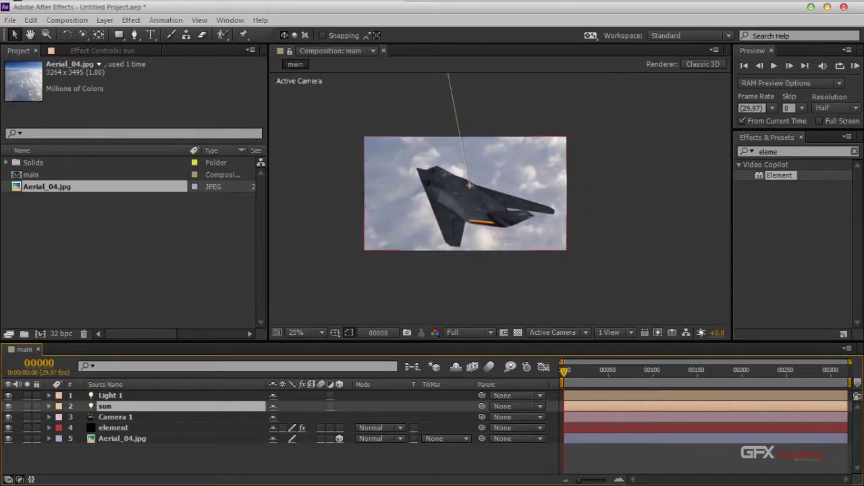
{"action": "key", "text": "period"}
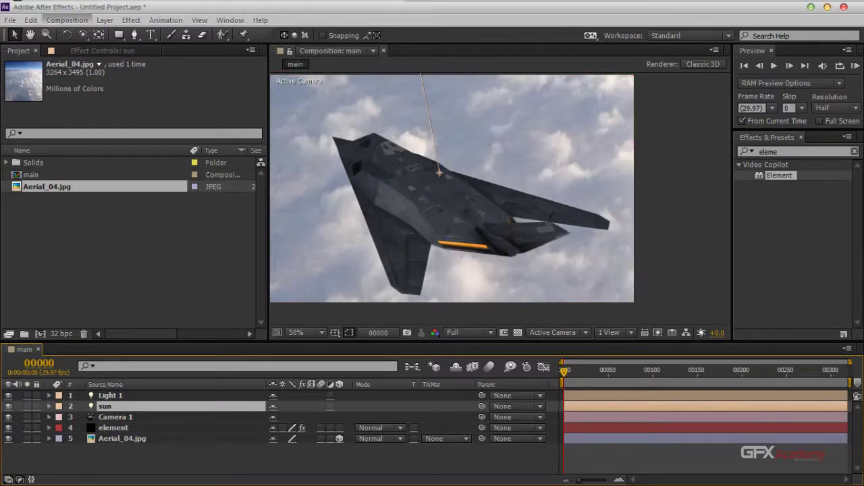
Start a new light layer, Light 2, and give it the pale peach color FFE9DC
{"action": "left_click", "coordinate": [105, 20]}
{"action": "mouse_move", "coordinate": [108, 15]}
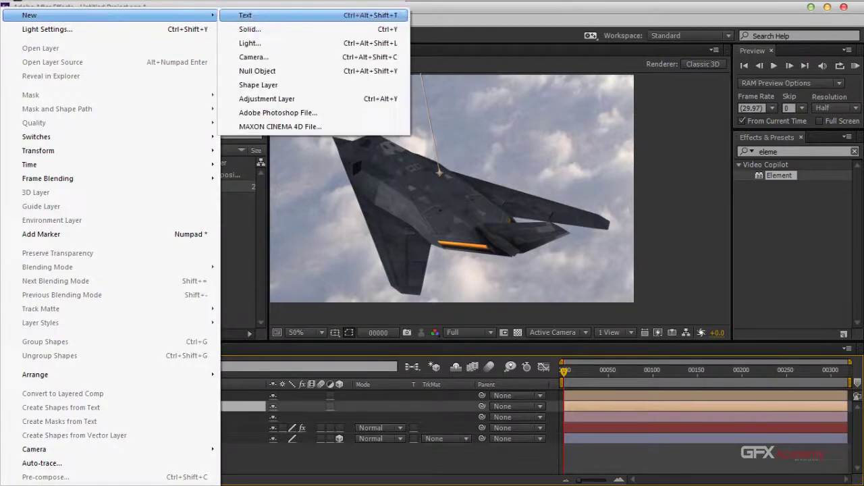
{"action": "left_click", "coordinate": [247, 43]}
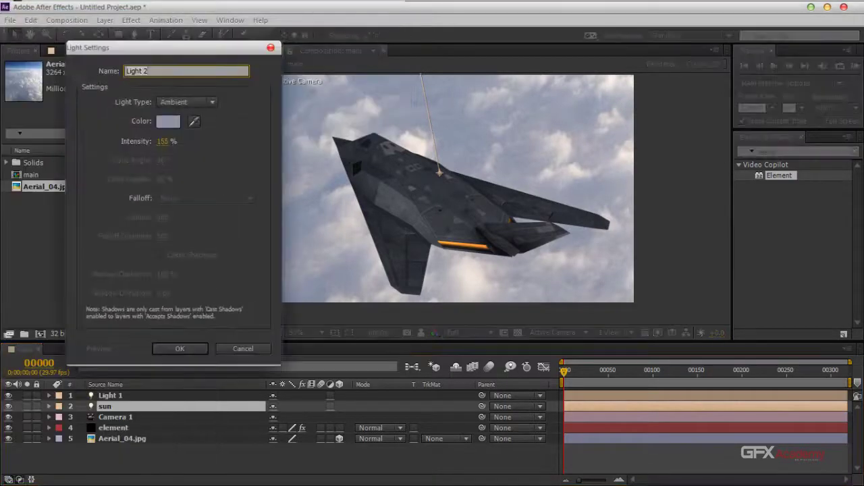
{"action": "left_click", "coordinate": [169, 121]}
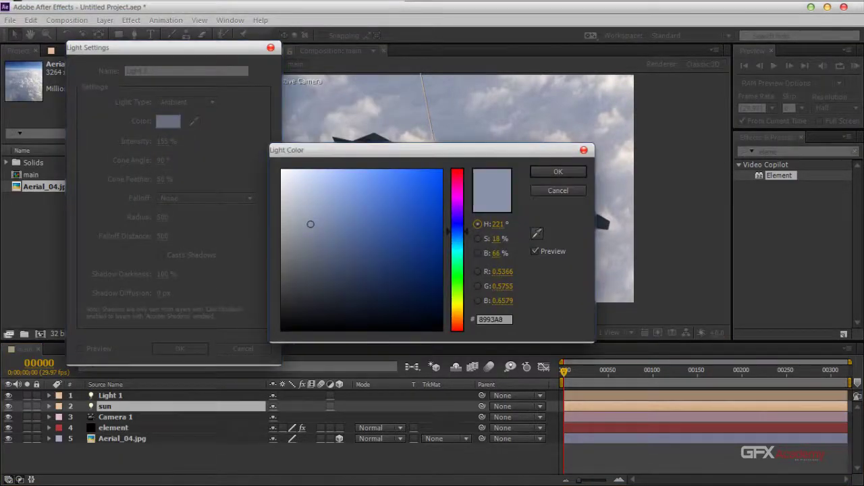
{"action": "left_click_drag", "start_coordinate": [457, 232], "coordinate": [457, 320]}
{"action": "left_click_drag", "start_coordinate": [310, 224], "coordinate": [301, 172]}
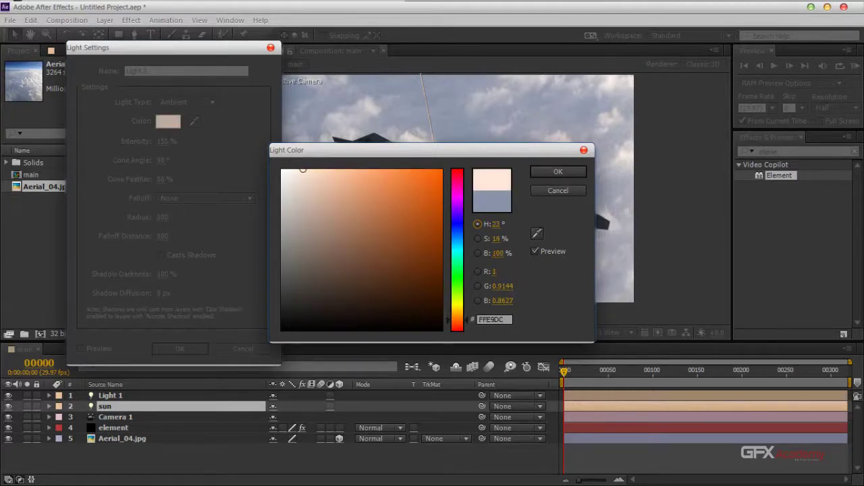
{"action": "left_click", "coordinate": [558, 172]}
Set Light 2's Intensity to 261% and its type to Point, and create the light
{"action": "left_click_drag", "start_coordinate": [162, 141], "coordinate": [151, 141]}
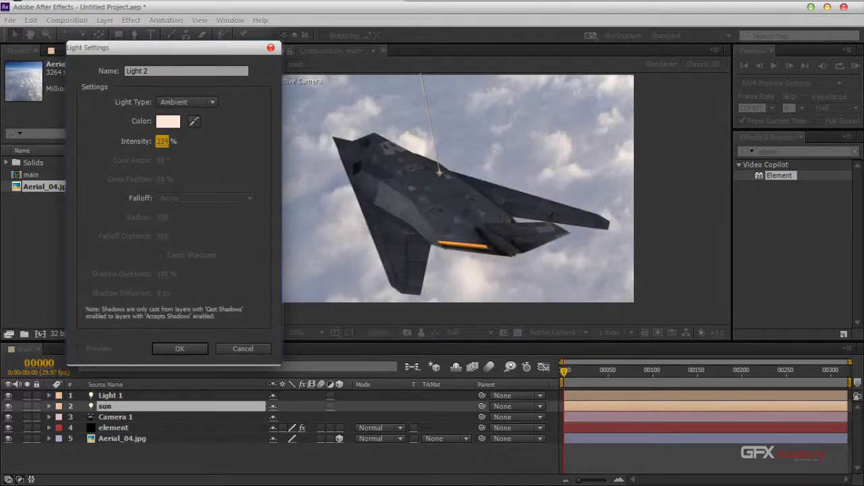
{"action": "left_click", "coordinate": [187, 102]}
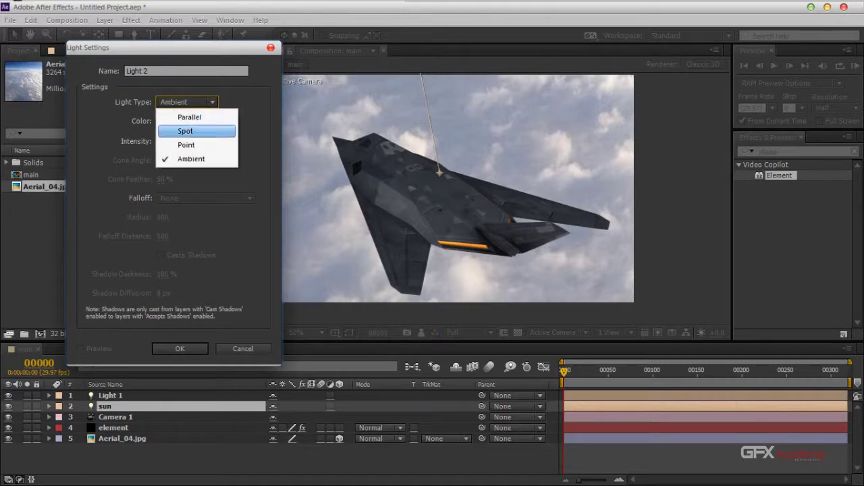
{"action": "left_click", "coordinate": [182, 145]}
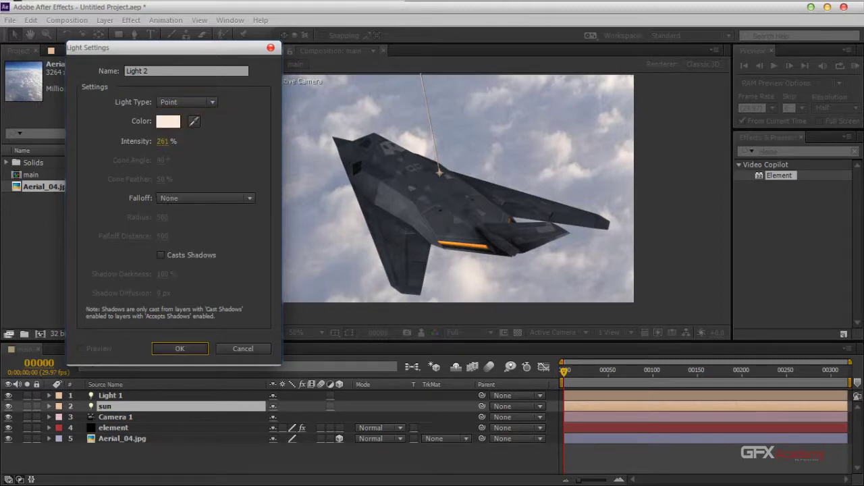
{"action": "left_click", "coordinate": [179, 348]}
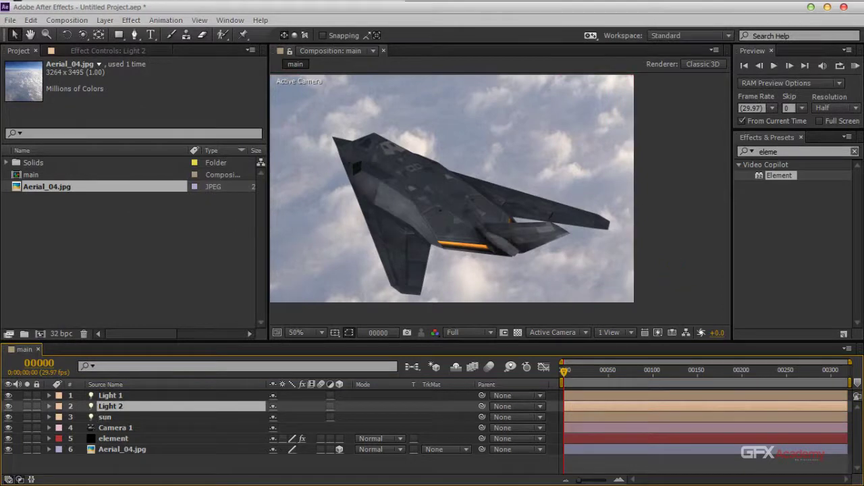
Move Light 2 to the left of the jet, just outside the frame at about the height of its nose
{"action": "left_click_drag", "start_coordinate": [545, 315], "coordinate": [317, 221]}
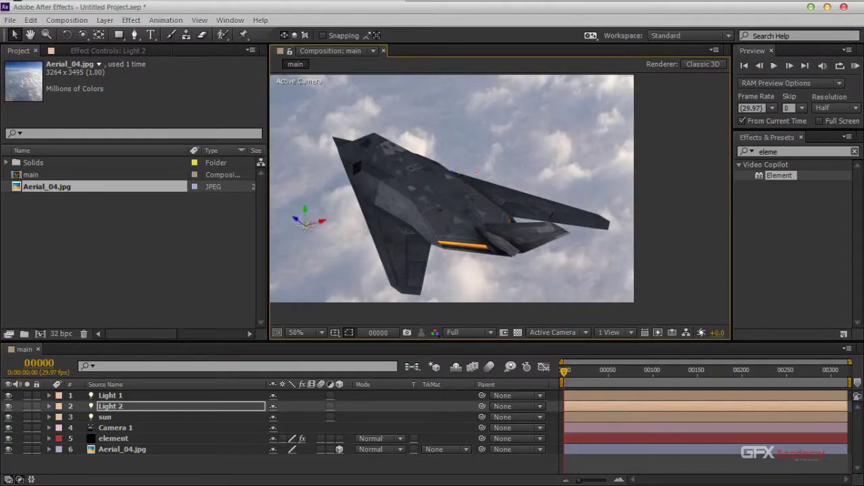
{"action": "left_click", "coordinate": [429, 190]}
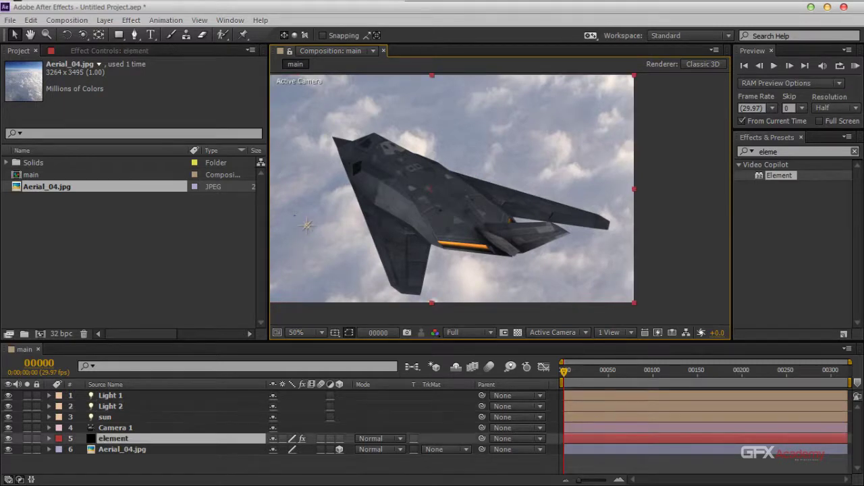
{"action": "left_click", "coordinate": [110, 396]}
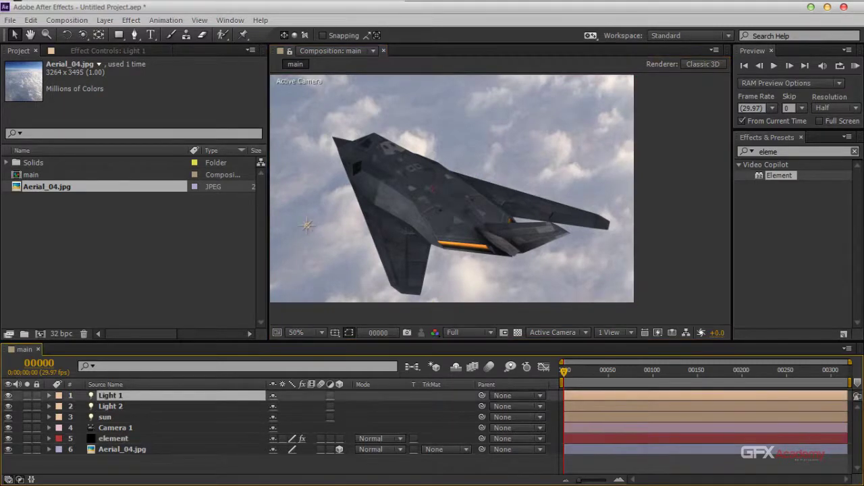
{"action": "left_click", "coordinate": [110, 406]}
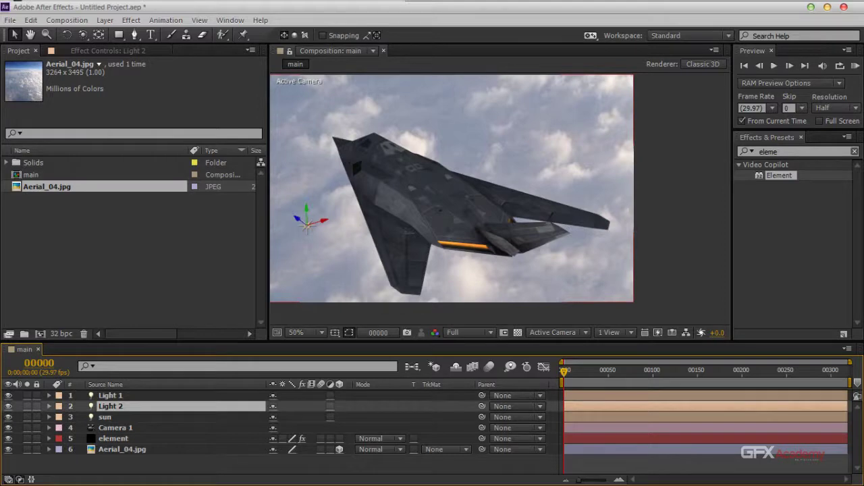
{"action": "left_click_drag", "start_coordinate": [306, 210], "coordinate": [306, 181]}
{"action": "scroll", "coordinate": [500, 198], "scroll_direction": "down", "scroll_amount": 2}
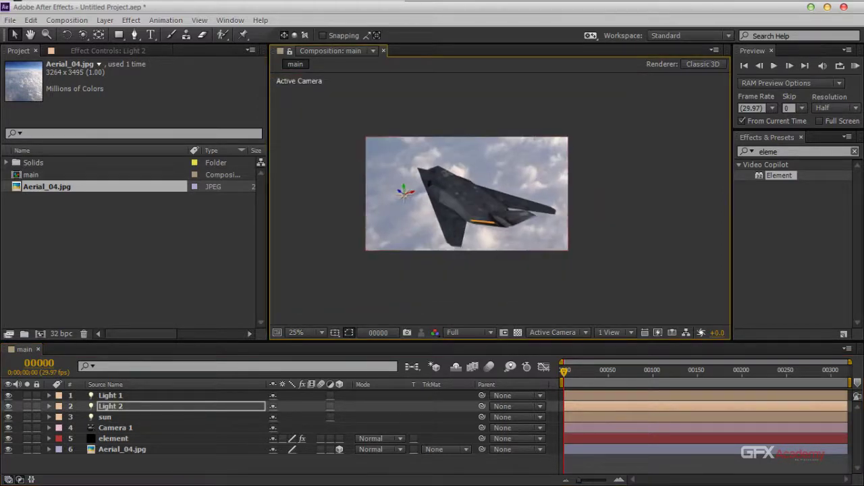
{"action": "key", "text": "period"}
{"action": "key", "text": "period"}
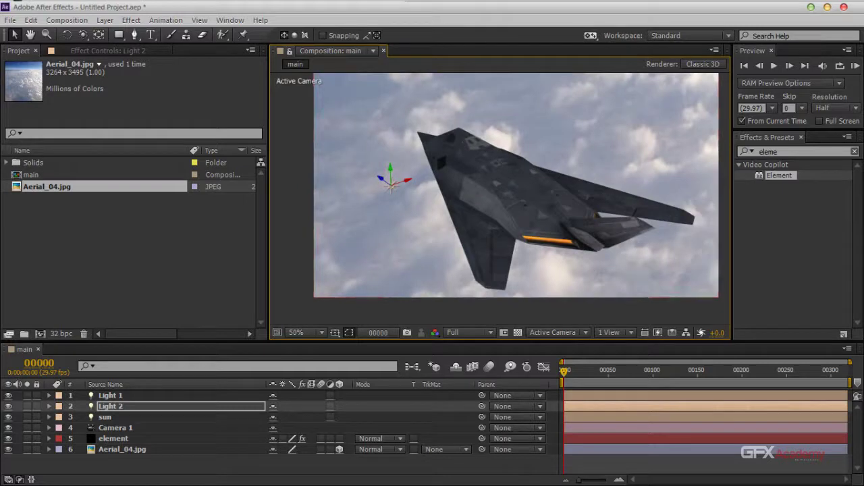
{"action": "left_click_drag", "start_coordinate": [391, 186], "coordinate": [263, 152]}
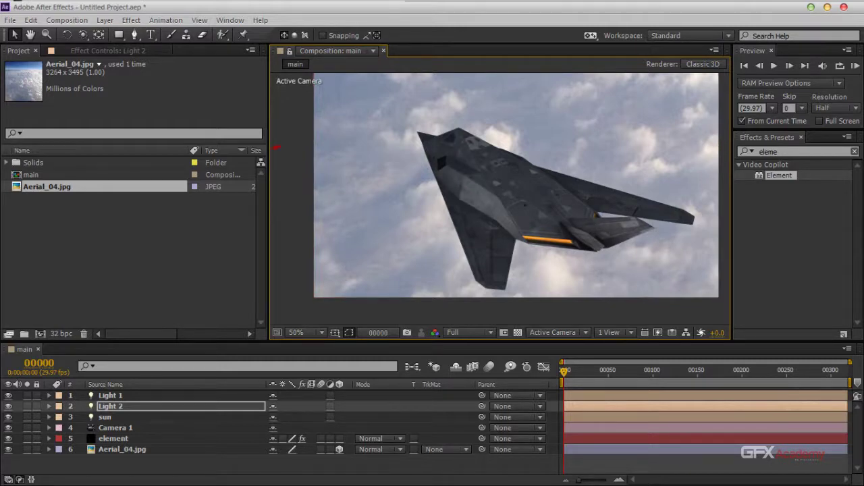
Reveal Light 2's Light Options and raise its Intensity to 457%
{"action": "left_click", "coordinate": [110, 405]}
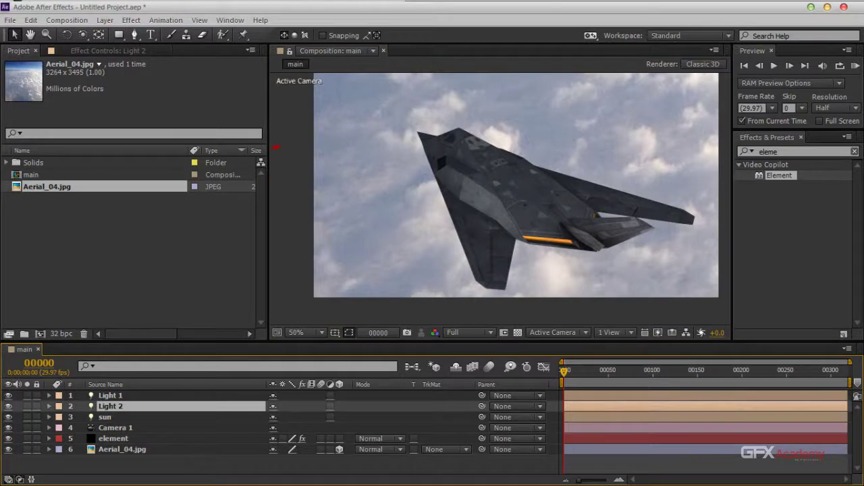
{"action": "key", "text": "a"}
{"action": "key", "text": "a"}
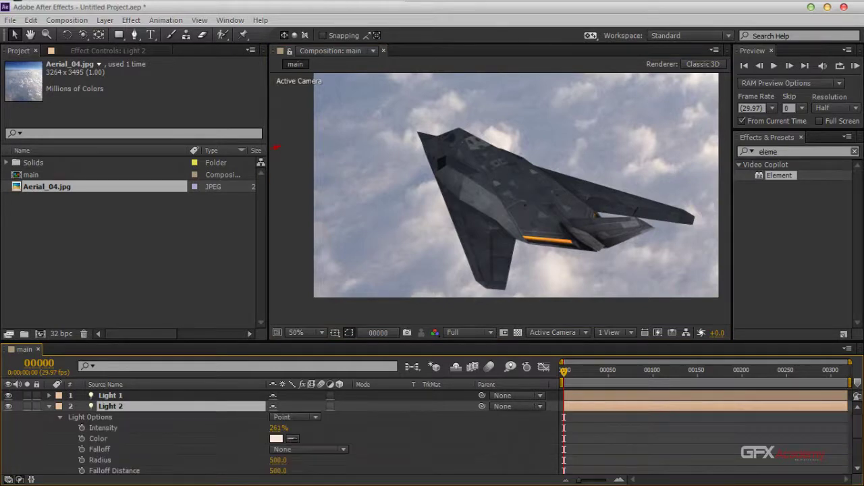
{"action": "left_click_drag", "start_coordinate": [277, 427], "coordinate": [409, 428]}
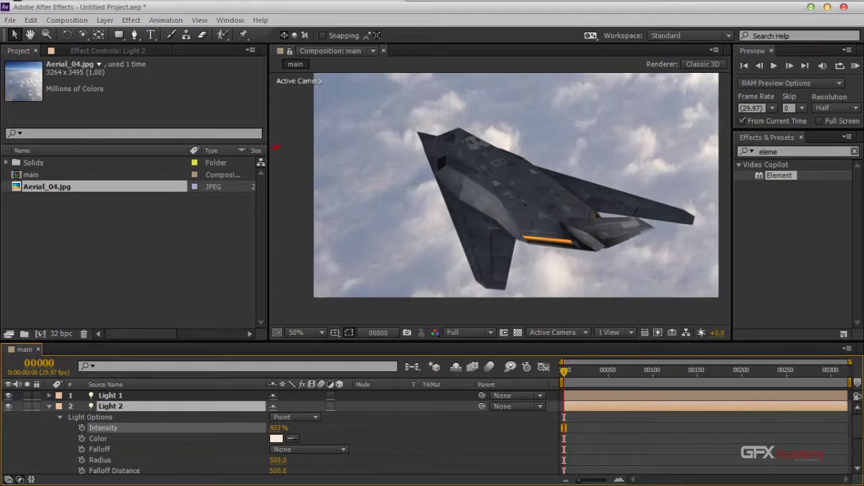
{"action": "key", "text": "Return"}
Shift Light 2 slightly down and farther left outside the frame, and collapse its properties
{"action": "scroll", "coordinate": [499, 196], "scroll_direction": "down", "scroll_amount": 2}
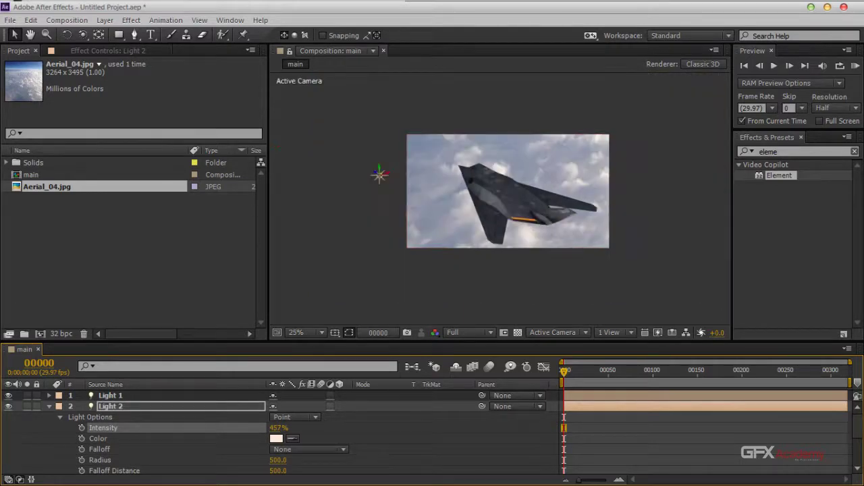
{"action": "left_click_drag", "start_coordinate": [380, 175], "coordinate": [370, 196]}
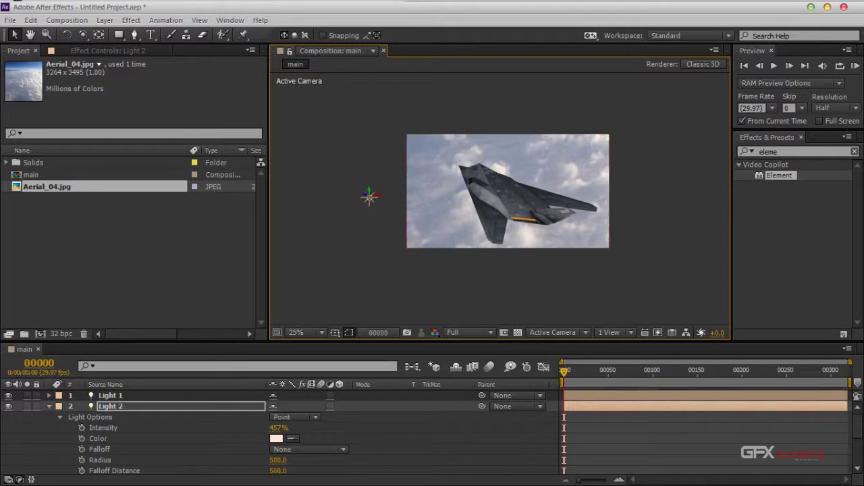
{"action": "key", "text": "u"}
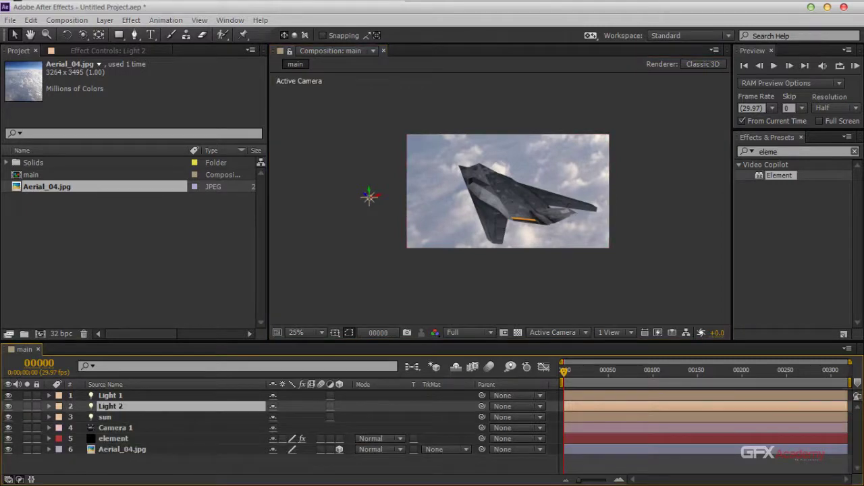
Rename Light 2 as spec and Light 1 as amp
{"action": "key", "text": "Return"}
{"action": "type", "text": "spec"}
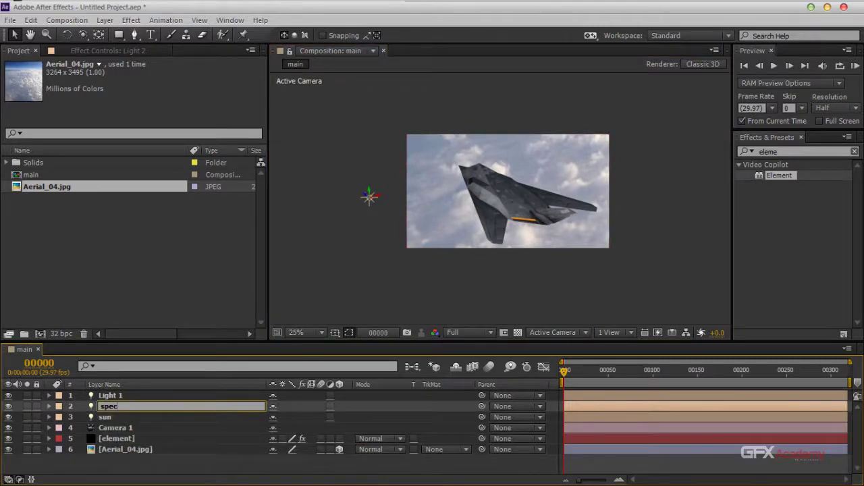
{"action": "key", "text": "Return"}
{"action": "left_click", "coordinate": [110, 395]}
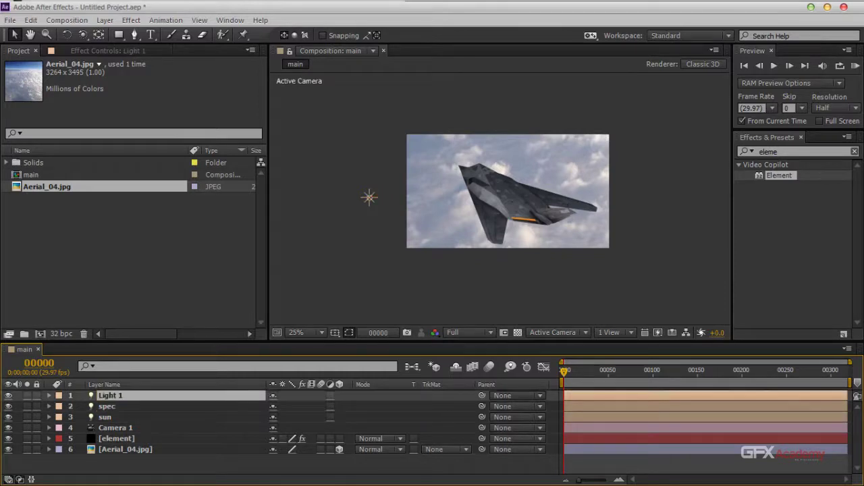
{"action": "key", "text": "Return"}
{"action": "type", "text": "amp"}
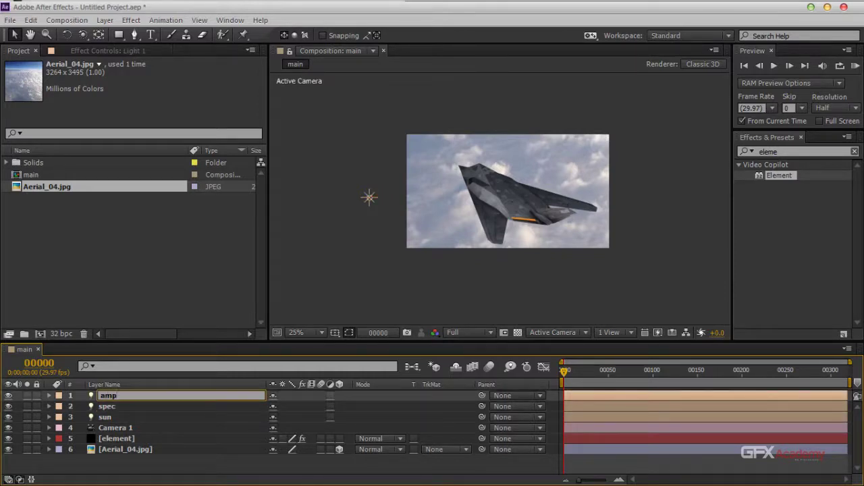
{"action": "key", "text": "Return"}
Reposition the sun light above and to the right of the jet, with its point of interest on the middle of the jet's body
{"action": "left_click", "coordinate": [104, 417]}
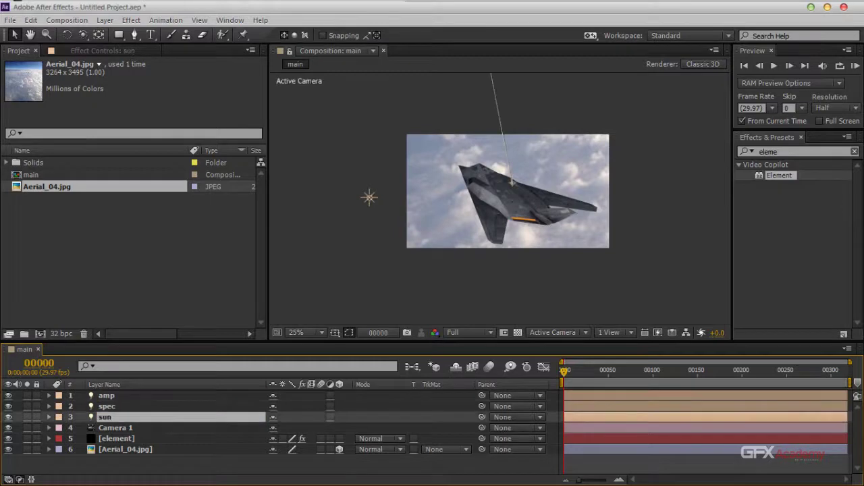
{"action": "scroll", "coordinate": [500, 199], "scroll_direction": "down", "scroll_amount": 1}
{"action": "left_click_drag", "start_coordinate": [500, 198], "coordinate": [500, 218]}
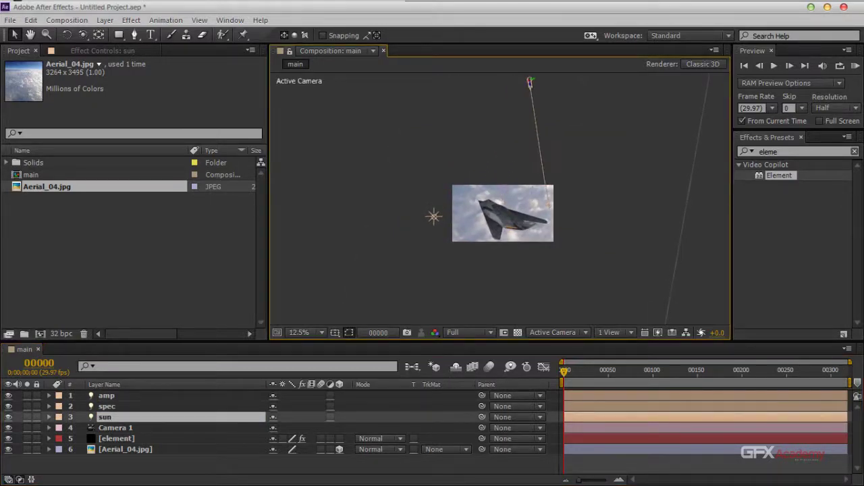
{"action": "key", "text": "Return"}
{"action": "left_click_drag", "start_coordinate": [576, 201], "coordinate": [511, 215]}
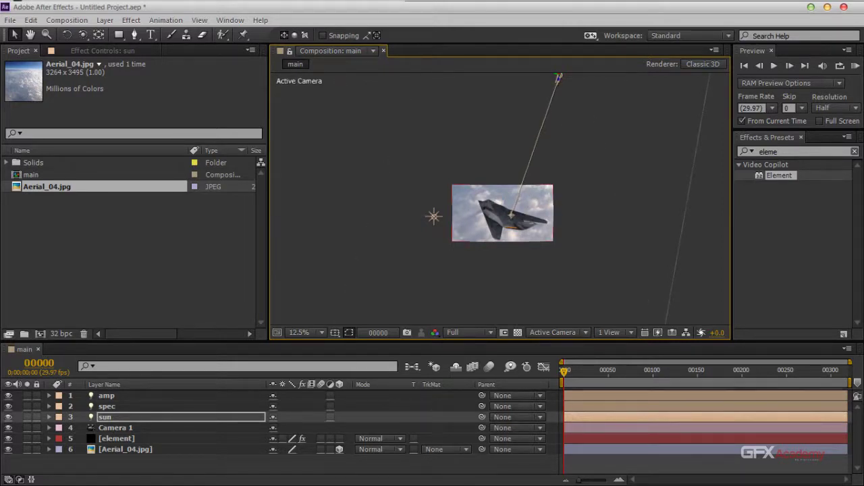
{"action": "scroll", "coordinate": [507, 215], "scroll_direction": "up", "scroll_amount": 6}
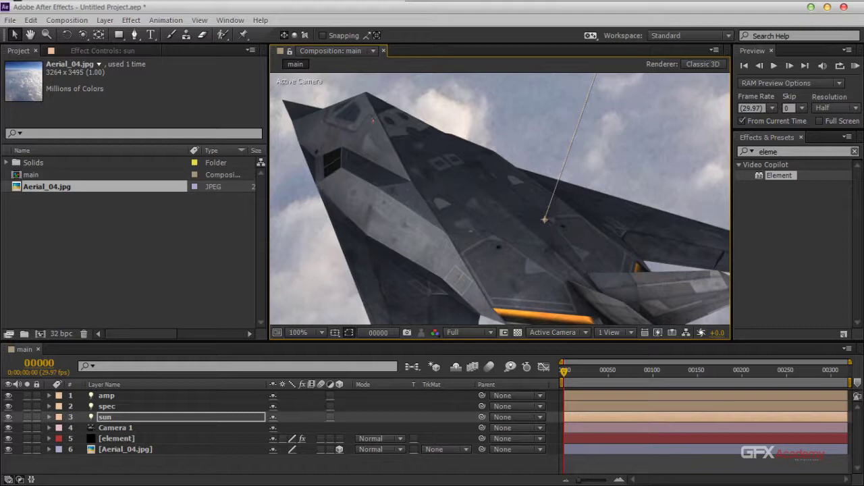
{"action": "scroll", "coordinate": [507, 215], "scroll_direction": "down", "scroll_amount": 4}
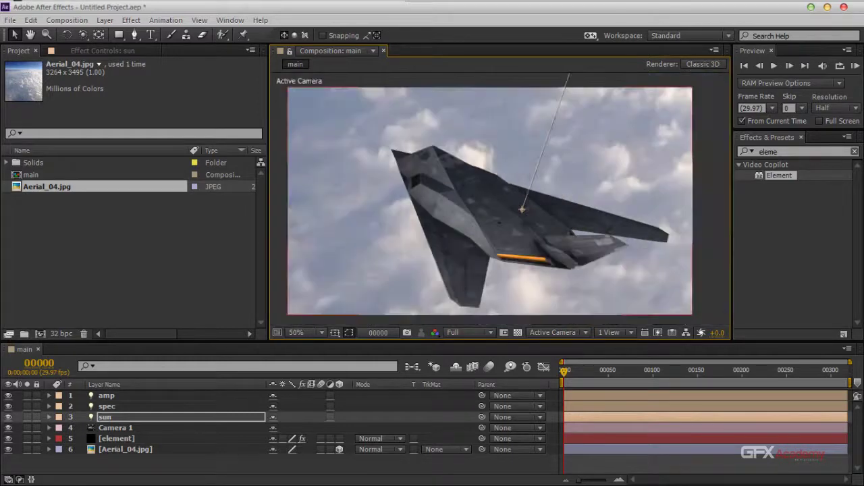
{"action": "scroll", "coordinate": [499, 198], "scroll_direction": "up", "scroll_amount": 2}
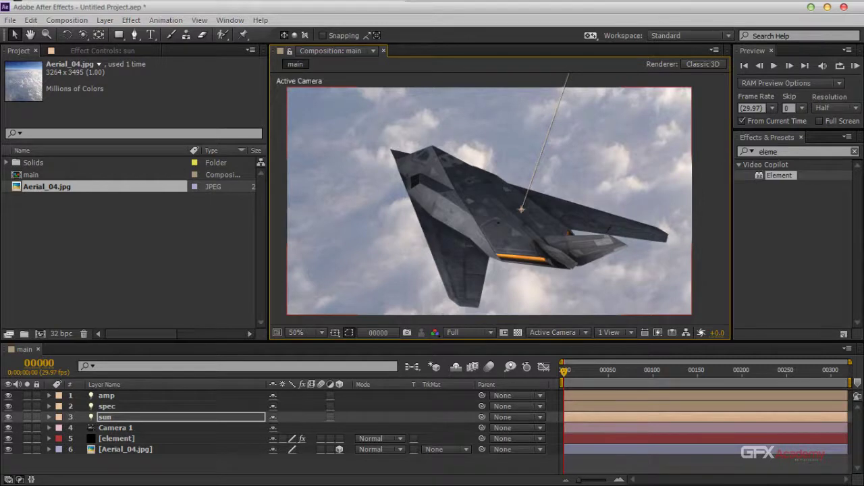
{"action": "key", "text": "comma"}
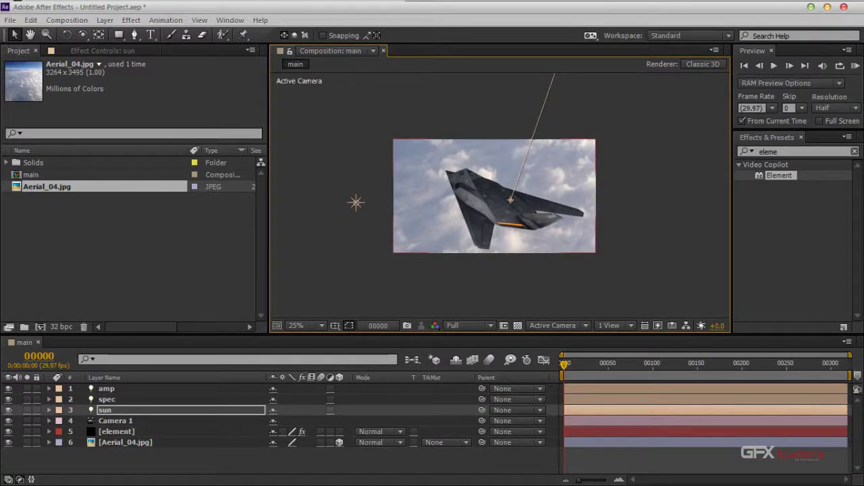
Enable Glow in the Render Settings of the element layer's Element effect
{"action": "left_click", "coordinate": [116, 431]}
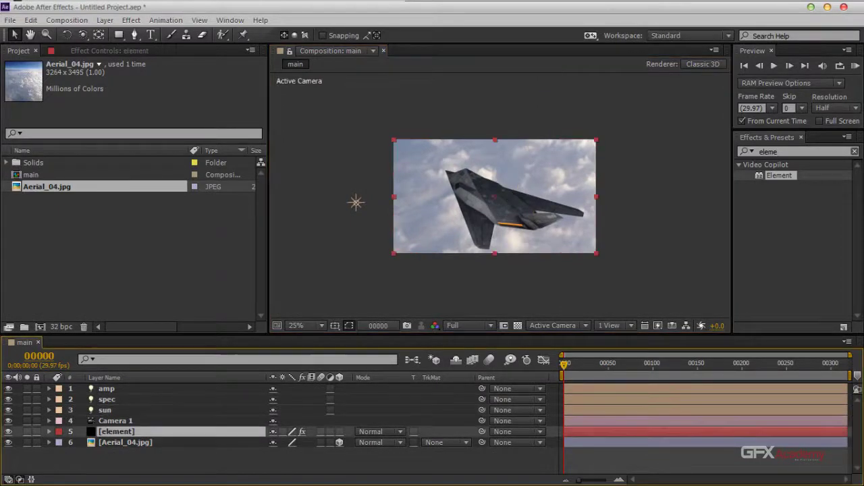
{"action": "key", "text": "F3"}
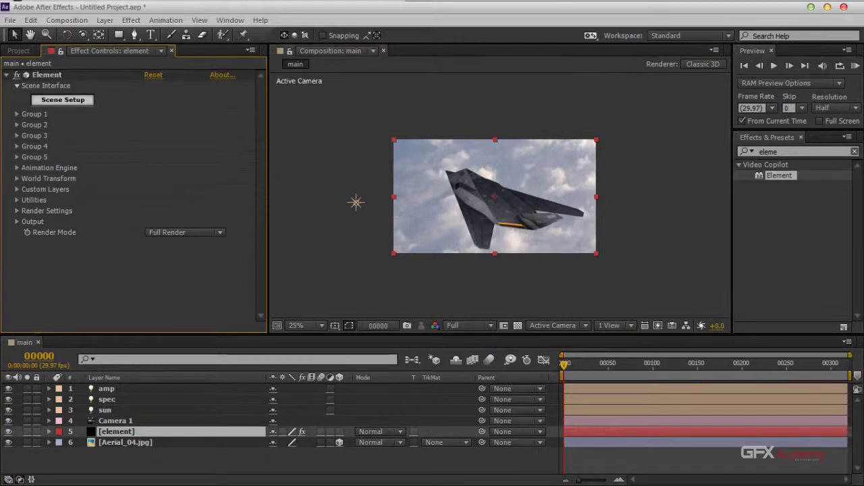
{"action": "left_click", "coordinate": [17, 211]}
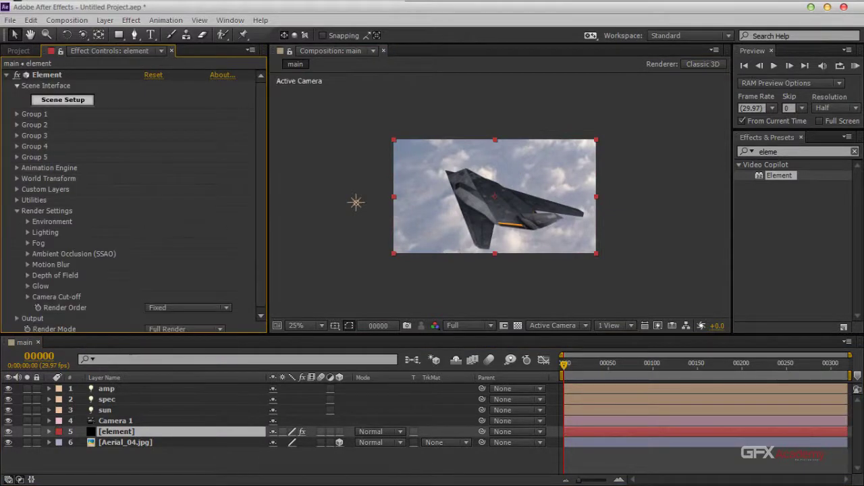
{"action": "left_click", "coordinate": [28, 285]}
{"action": "scroll", "coordinate": [132, 202], "scroll_direction": "down", "scroll_amount": 4}
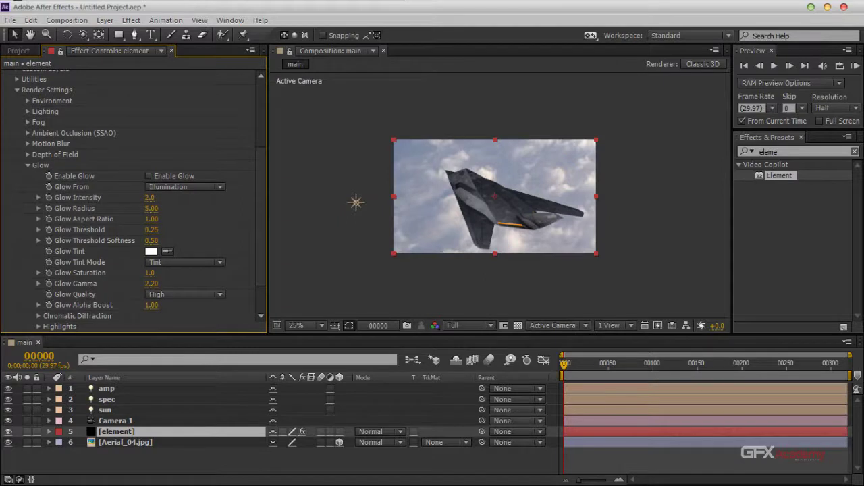
{"action": "left_click", "coordinate": [149, 175]}
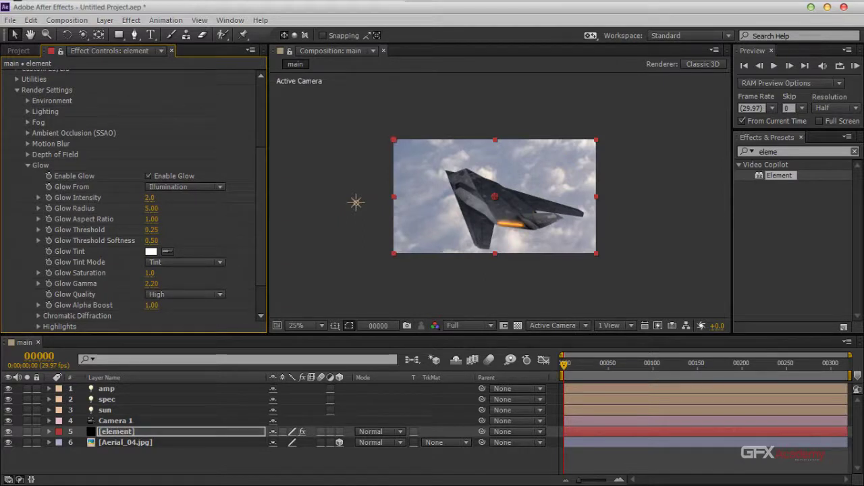
Set the Element effect's Glow Radius to 15 and its Glow Intensity to 4
{"action": "left_click", "coordinate": [152, 208]}
{"action": "type", "text": "5"}
{"action": "type", "text": "15"}
{"action": "key", "text": "Return"}
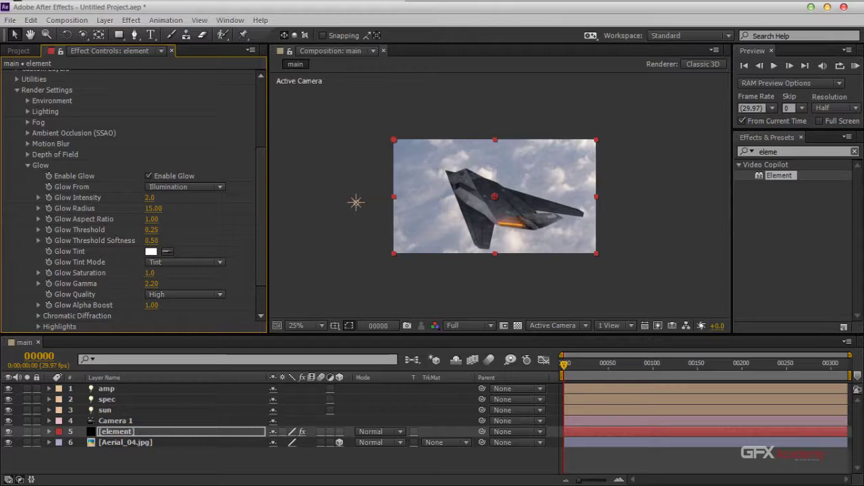
{"action": "left_click", "coordinate": [148, 197]}
{"action": "type", "text": "4"}
{"action": "key", "text": "Return"}
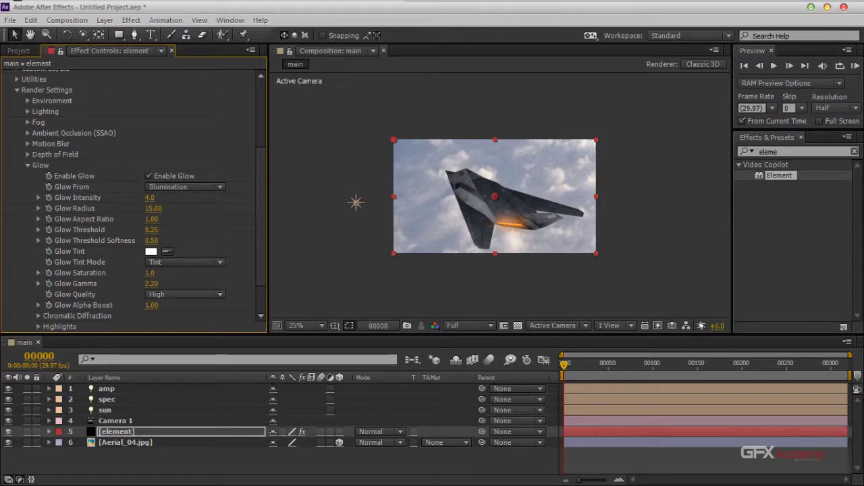
Set the Glow Threshold to 0.1 and check the engine glow up close
{"action": "left_click", "coordinate": [151, 229]}
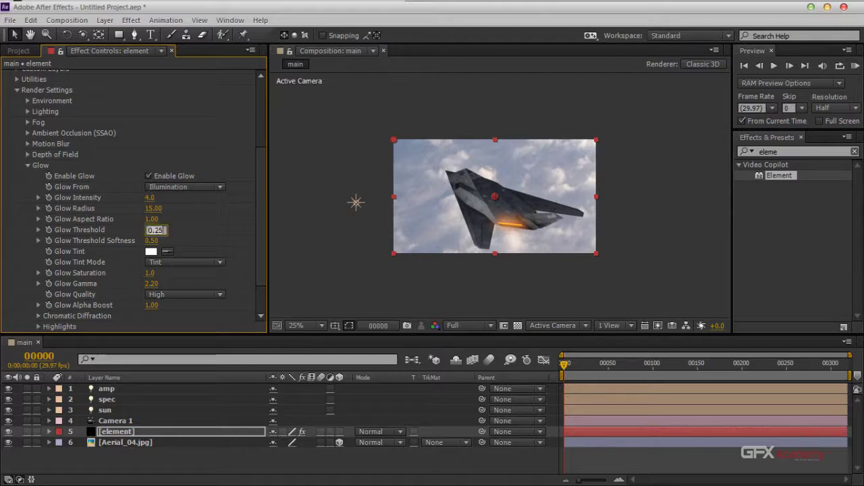
{"action": "type", "text": "0.1"}
{"action": "key", "text": "Return"}
{"action": "scroll", "coordinate": [500, 195], "scroll_direction": "up", "scroll_amount": 3}
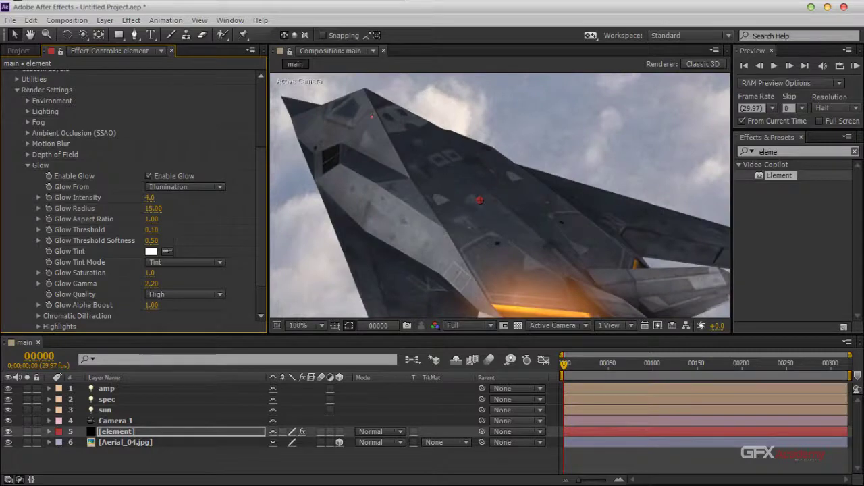
{"action": "key", "text": "comma"}
{"action": "key", "text": "comma"}
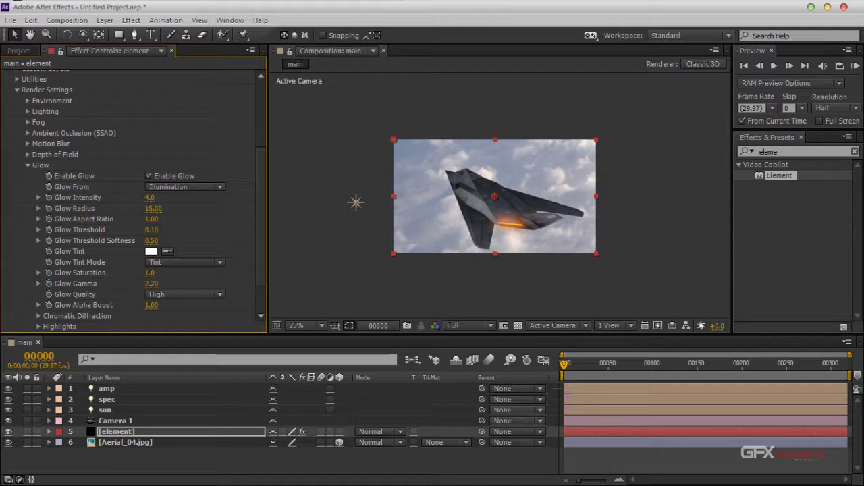
Reveal Camera 1's Point of Interest and Position and add a keyframe to both at frame 149
{"action": "left_click", "coordinate": [115, 420]}
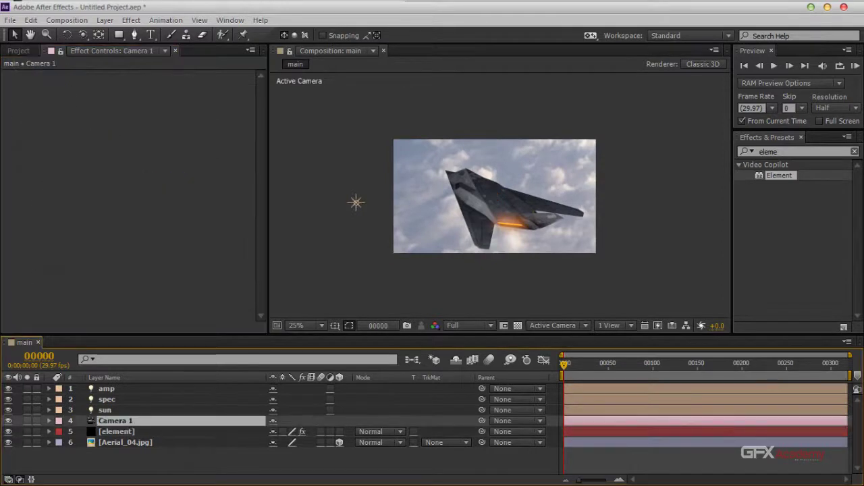
{"action": "key", "text": "p"}
{"action": "key", "text": "shift+a"}
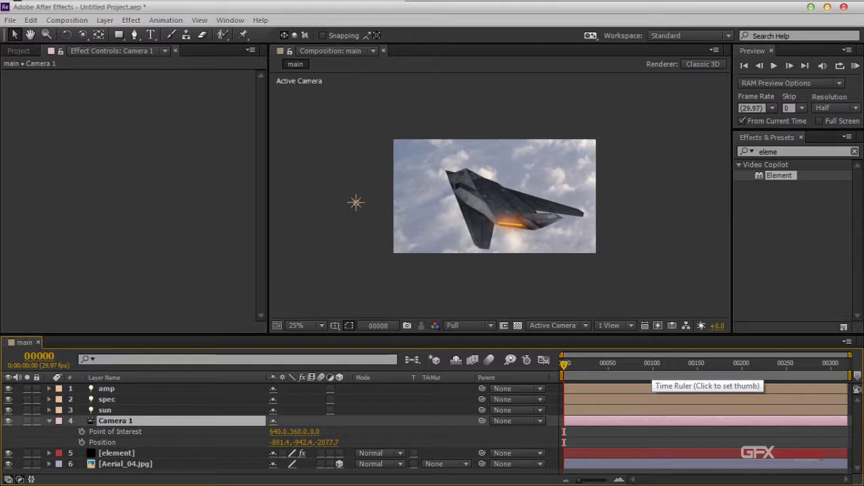
{"action": "left_click", "coordinate": [697, 368]}
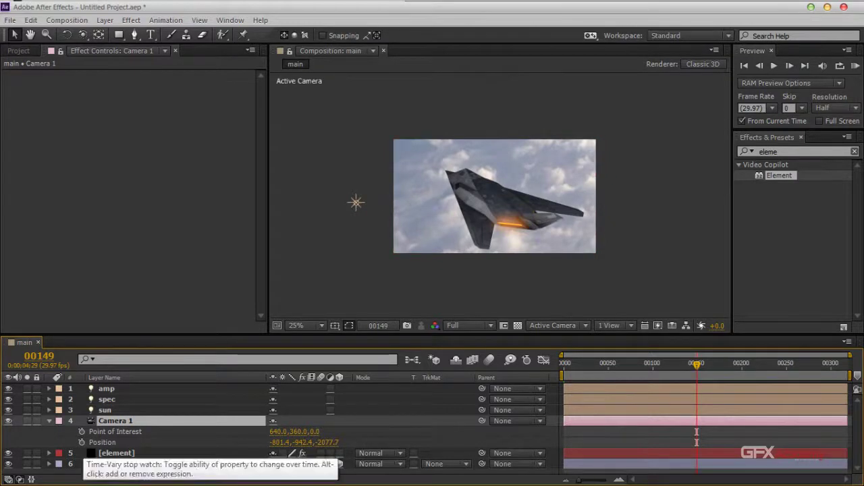
{"action": "left_click", "coordinate": [82, 442]}
{"action": "left_click", "coordinate": [82, 432]}
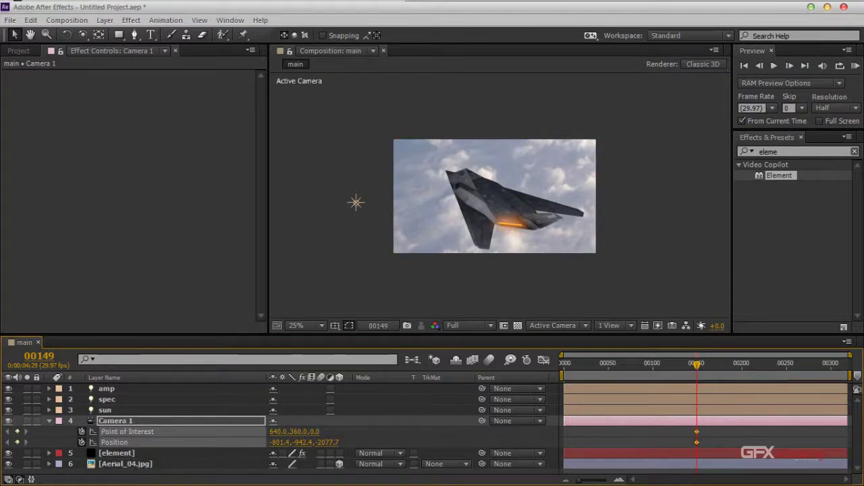
At frame 0, orbit Camera 1 to a Position of about -1209, -1282, -1406 and preview the camera move
{"action": "left_click_drag", "start_coordinate": [697, 364], "coordinate": [565, 364]}
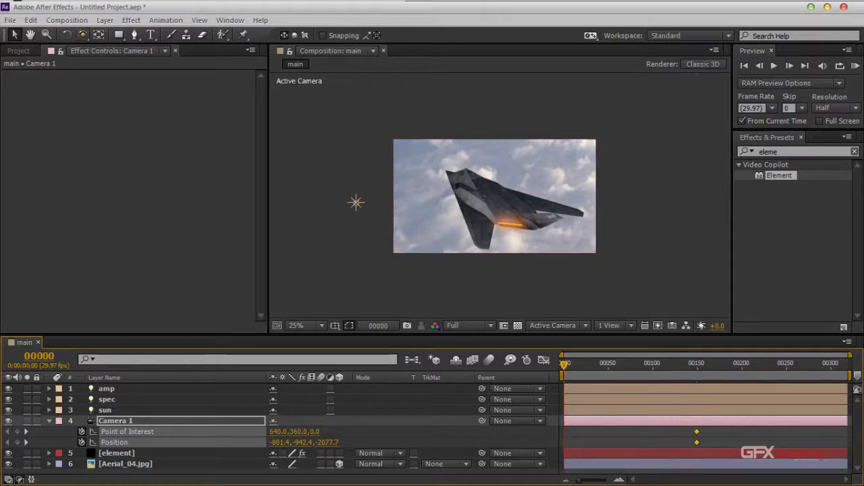
{"action": "left_click_drag", "start_coordinate": [82, 35], "coordinate": [135, 34]}
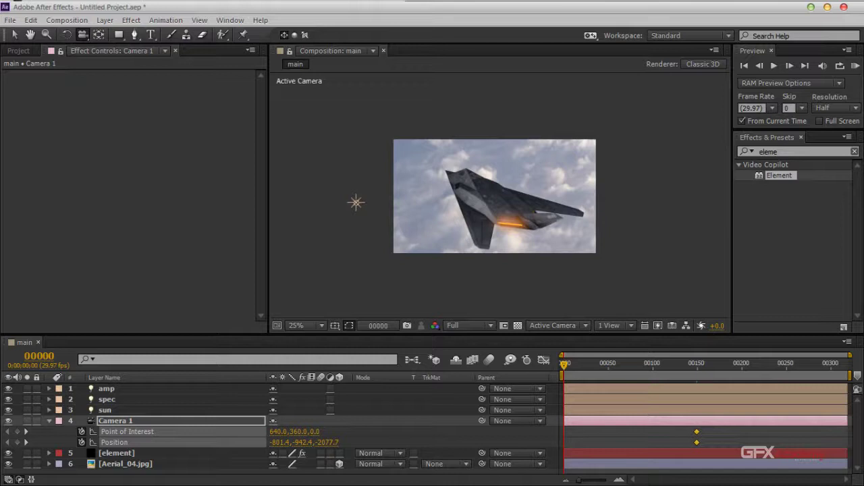
{"action": "left_click_drag", "start_coordinate": [494, 196], "coordinate": [454, 176]}
{"action": "left_click_drag", "start_coordinate": [340, 184], "coordinate": [345, 164]}
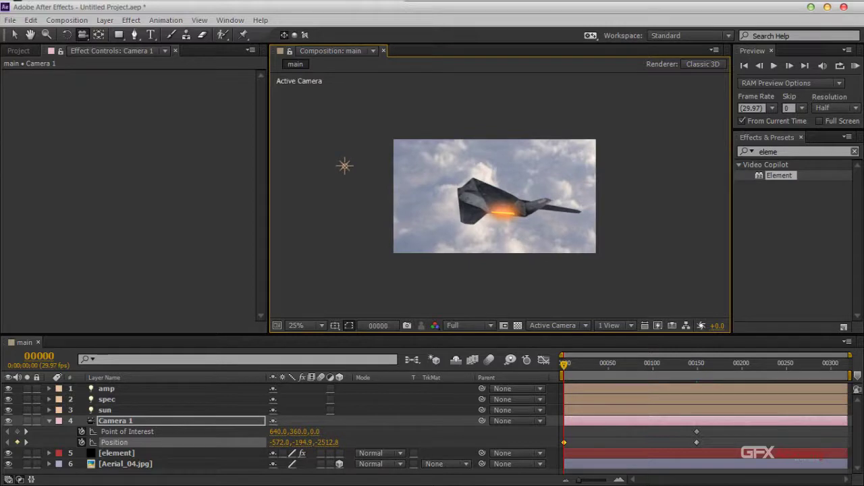
{"action": "key", "text": "space"}
{"action": "key", "text": "Home"}
{"action": "mouse_move", "coordinate": [494, 196]}
{"action": "left_mouse_down"}
{"action": "mouse_move", "coordinate": [486, 195]}
{"action": "mouse_move", "coordinate": [559, 230]}
{"action": "mouse_move", "coordinate": [569, 261]}
{"action": "left_mouse_up"}
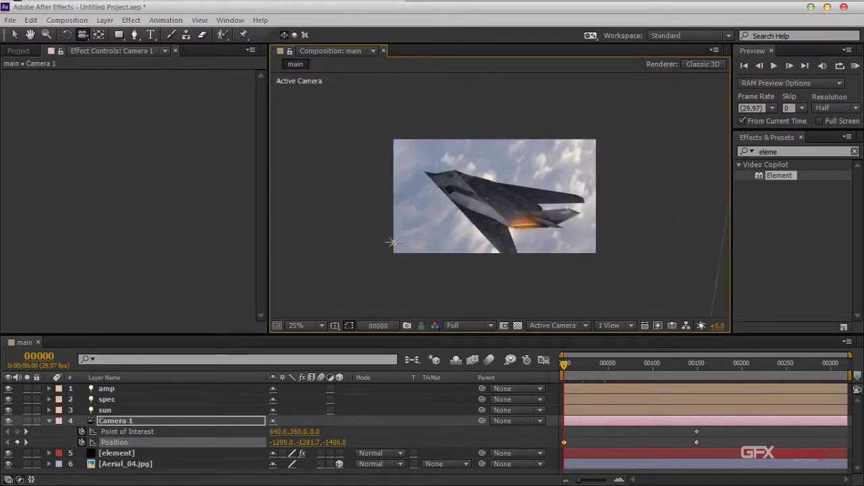
{"action": "key", "text": "space"}
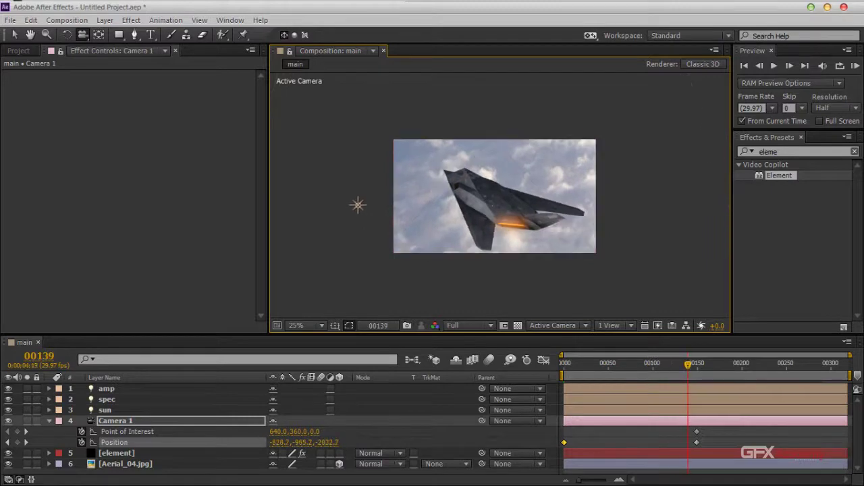
{"action": "key", "text": "Home"}
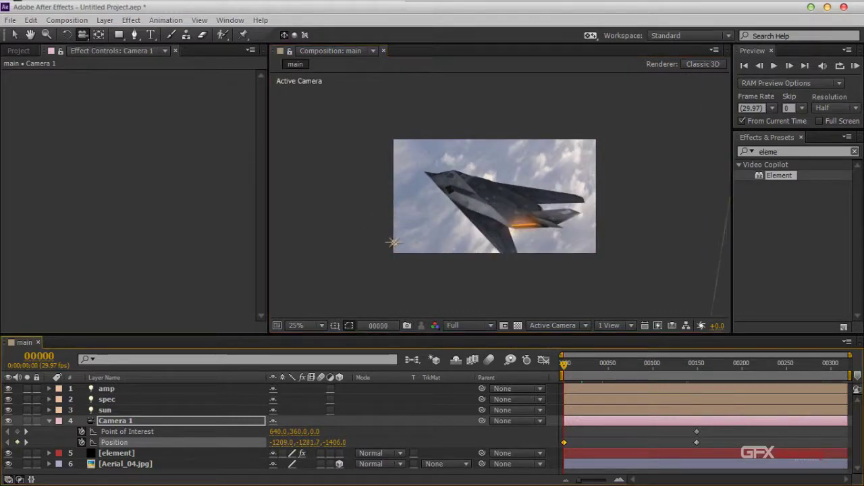
At frame 0, track Camera 1 slightly back from the jet and shift the framing until the jet sits a little higher, and preview the move
{"action": "left_click_drag", "start_coordinate": [82, 34], "coordinate": [135, 74]}
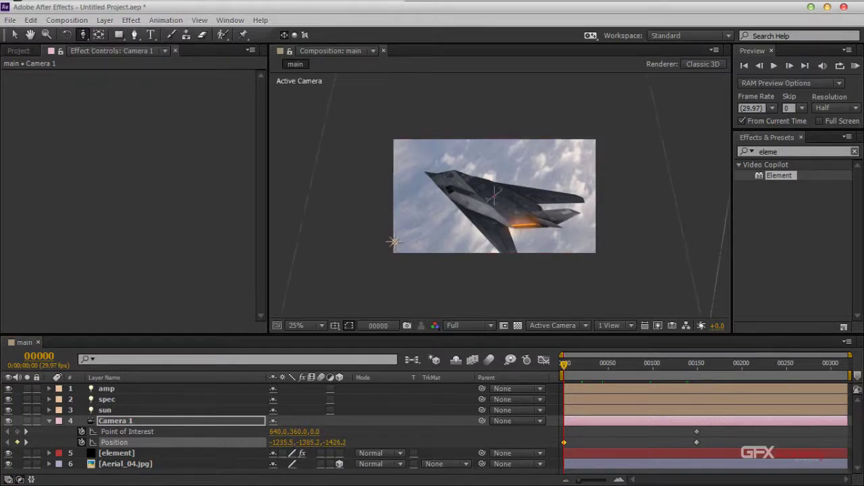
{"action": "left_click_drag", "start_coordinate": [494, 196], "coordinate": [494, 209]}
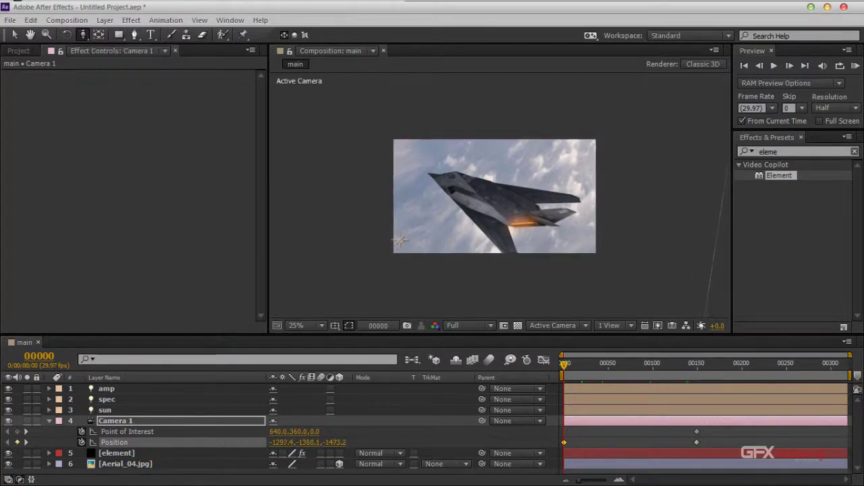
{"action": "left_click_drag", "start_coordinate": [82, 35], "coordinate": [135, 61]}
{"action": "left_click_drag", "start_coordinate": [399, 239], "coordinate": [397, 226]}
{"action": "key", "text": "space"}
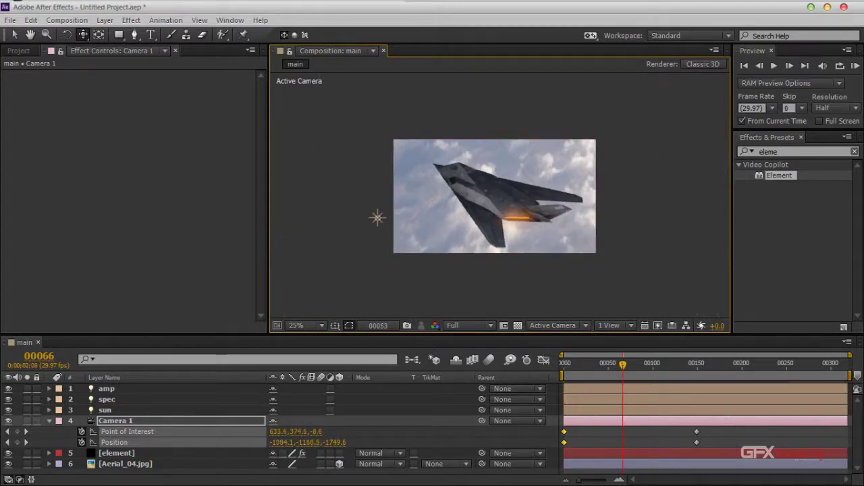
{"action": "key", "text": "space"}
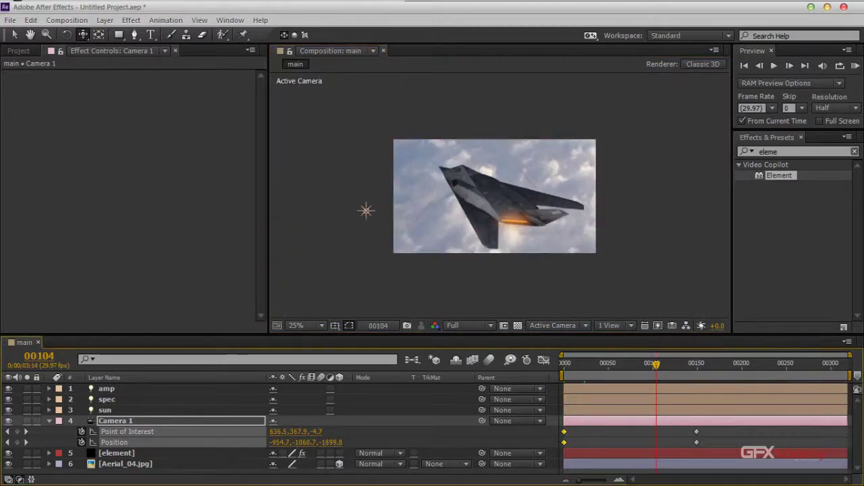
Push the Aerial_04.jpg layer far behind the jet by setting its Z Position to 3520
{"action": "left_click", "coordinate": [125, 463]}
{"action": "key", "text": "comma"}
{"action": "key", "text": "comma"}
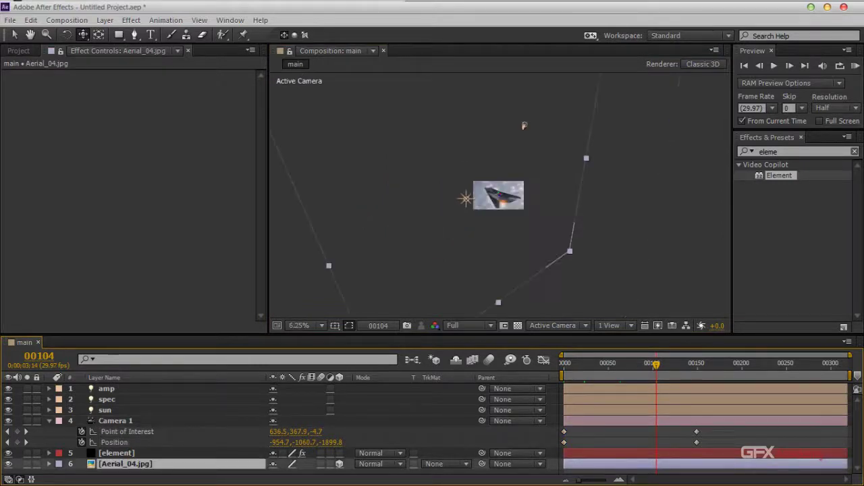
{"action": "scroll", "coordinate": [524, 126], "scroll_direction": "up", "scroll_amount": 4}
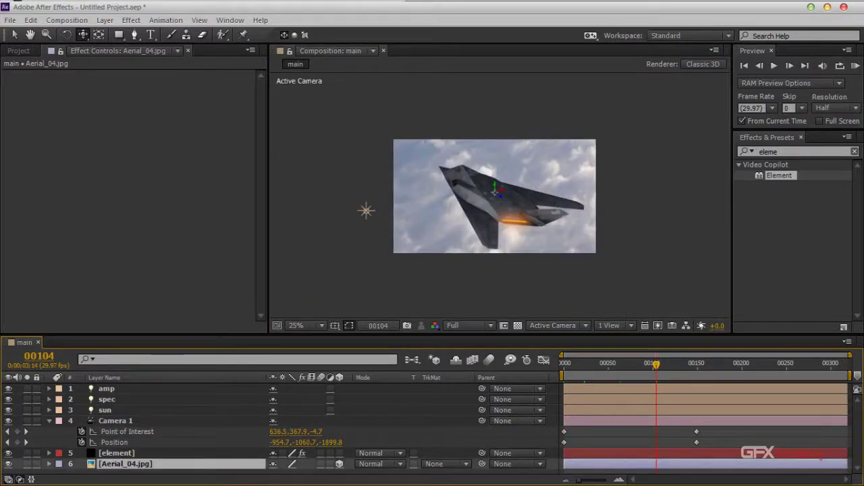
{"action": "key", "text": "p"}
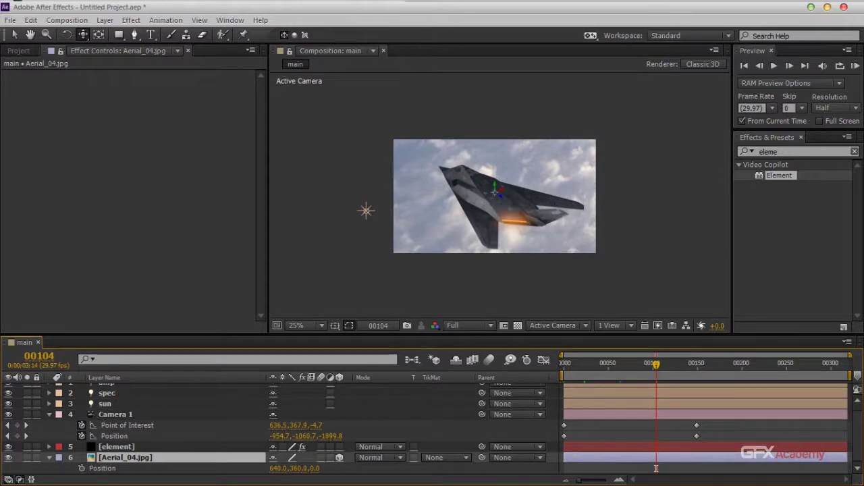
{"action": "left_click_drag", "start_coordinate": [312, 468], "coordinate": [540, 468]}
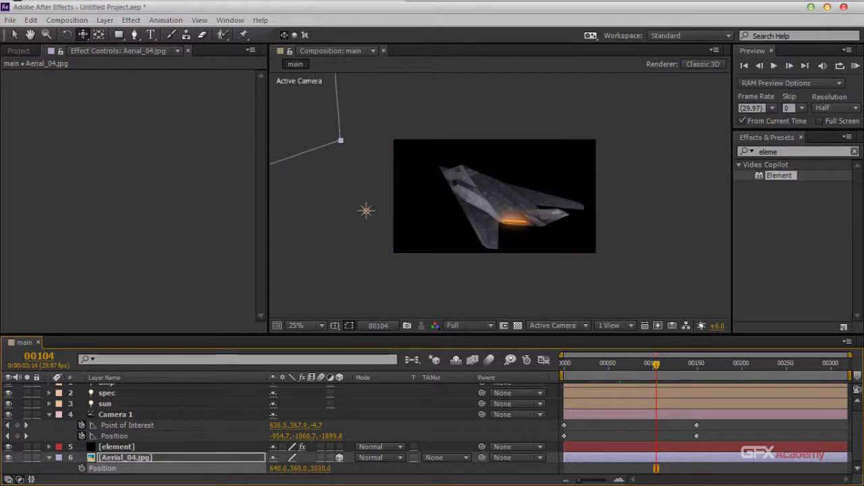
Bring the Aerial_04.jpg background back behind the jet by setting its X Position to 3670 and Y Position to 2430
{"action": "left_click_drag", "start_coordinate": [294, 467], "coordinate": [408, 468]}
{"action": "left_click_drag", "start_coordinate": [280, 468], "coordinate": [351, 468]}
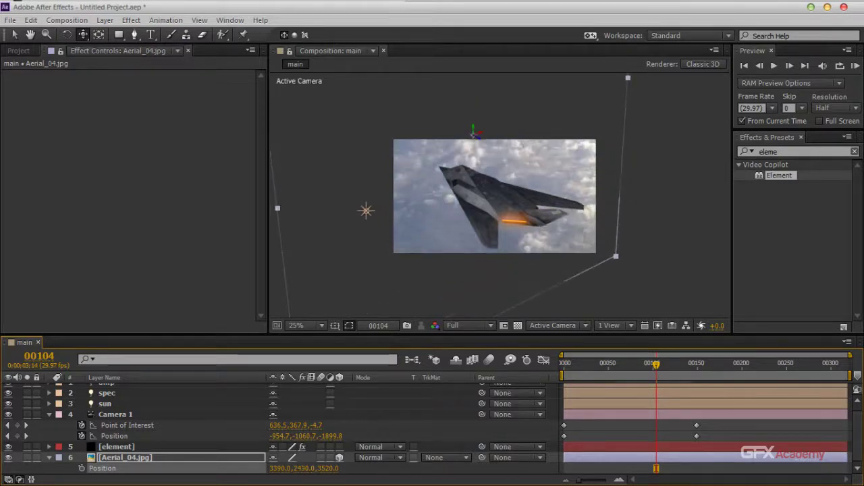
{"action": "left_click_drag", "start_coordinate": [282, 468], "coordinate": [301, 468]}
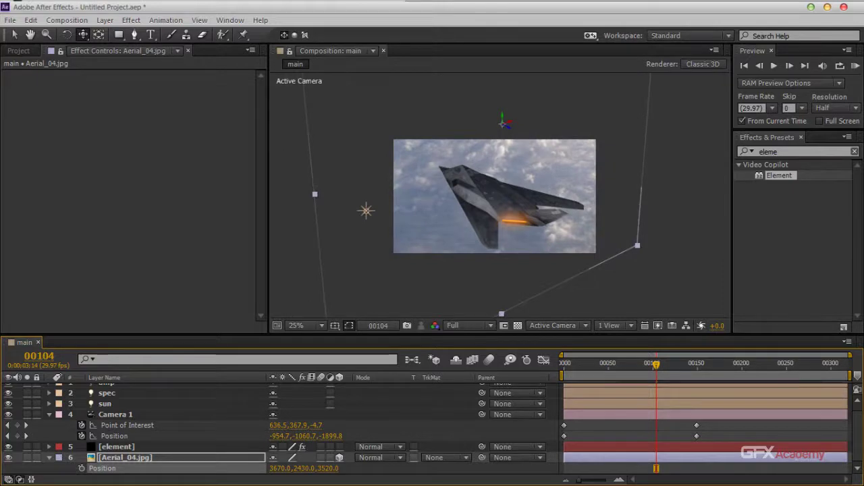
At frame 0, scale Aerial_04.jpg to 320% so it fills the frame, and preview the animation
{"action": "left_click_drag", "start_coordinate": [656, 364], "coordinate": [563, 364]}
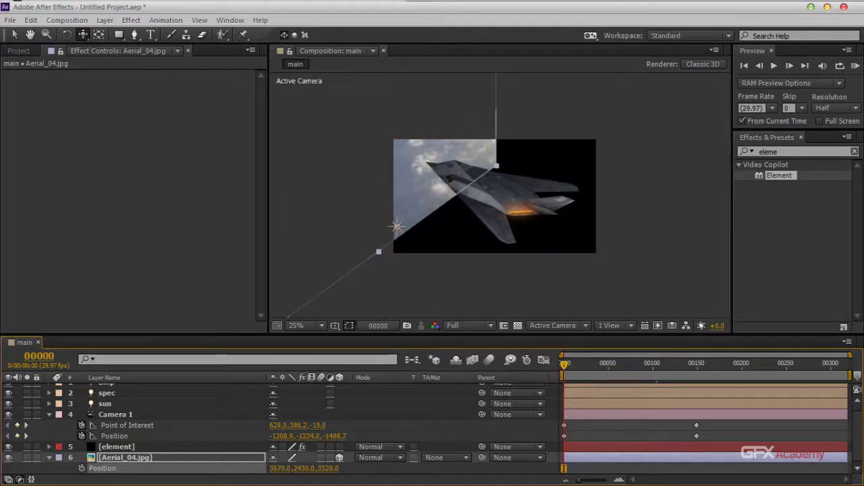
{"action": "key", "text": "s"}
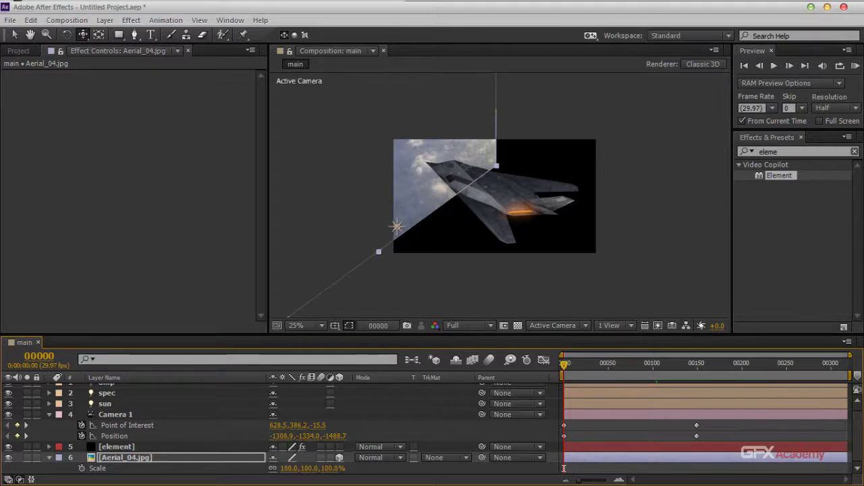
{"action": "left_click_drag", "start_coordinate": [289, 468], "coordinate": [438, 468]}
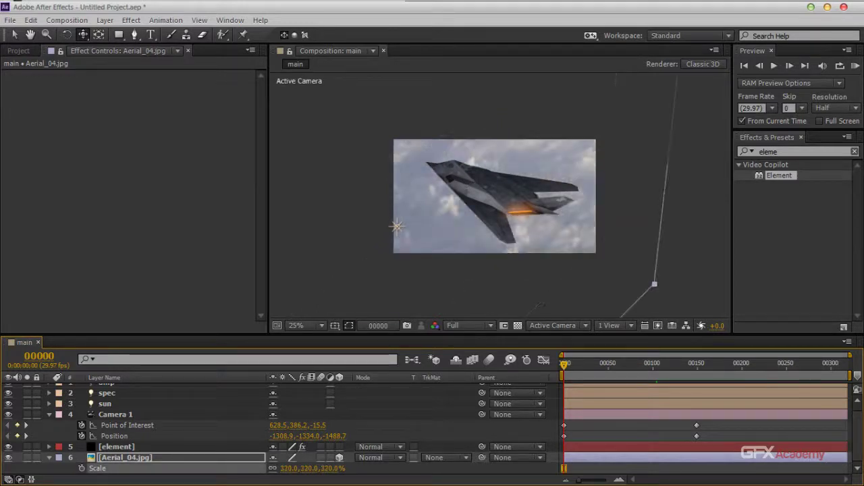
{"action": "key", "text": "space"}
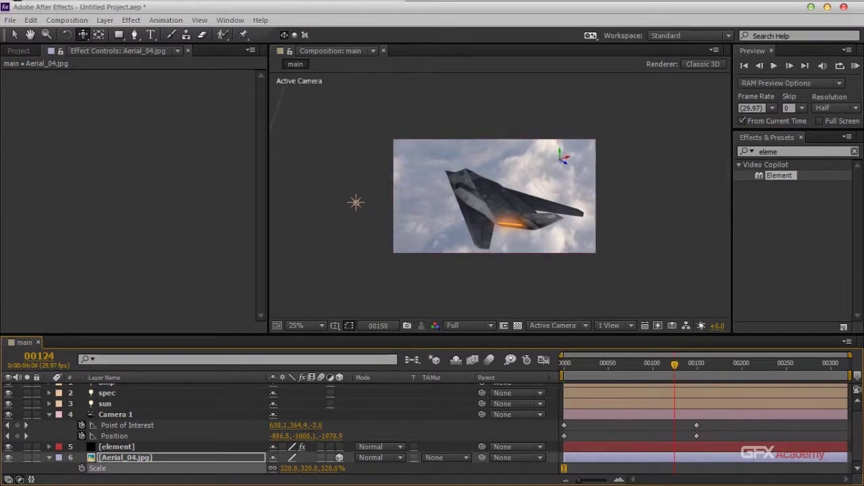
{"action": "key", "text": "space"}
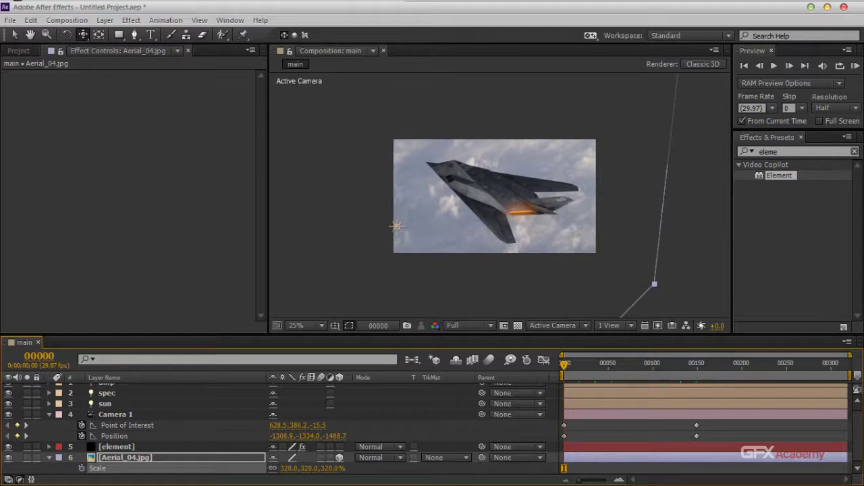
At frame 149, orbit Camera 1 down to a flatter side angle on the jet
{"action": "left_click_drag", "start_coordinate": [563, 365], "coordinate": [696, 364]}
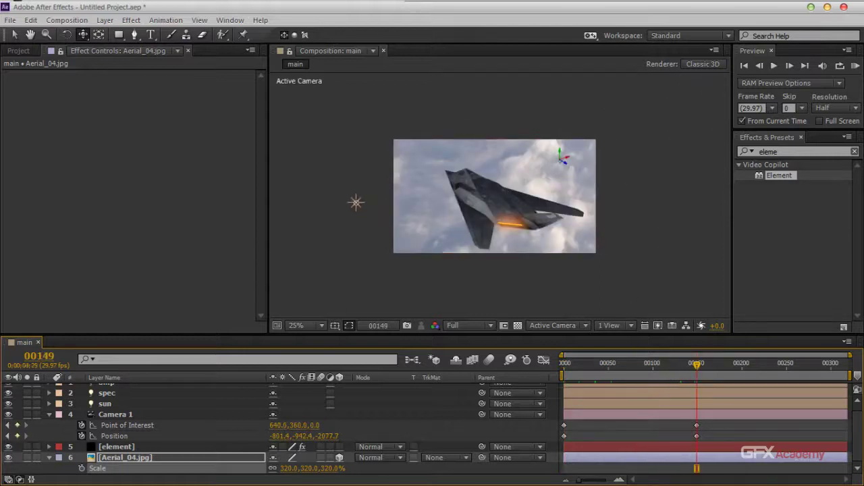
{"action": "left_click_drag", "start_coordinate": [83, 34], "coordinate": [119, 48]}
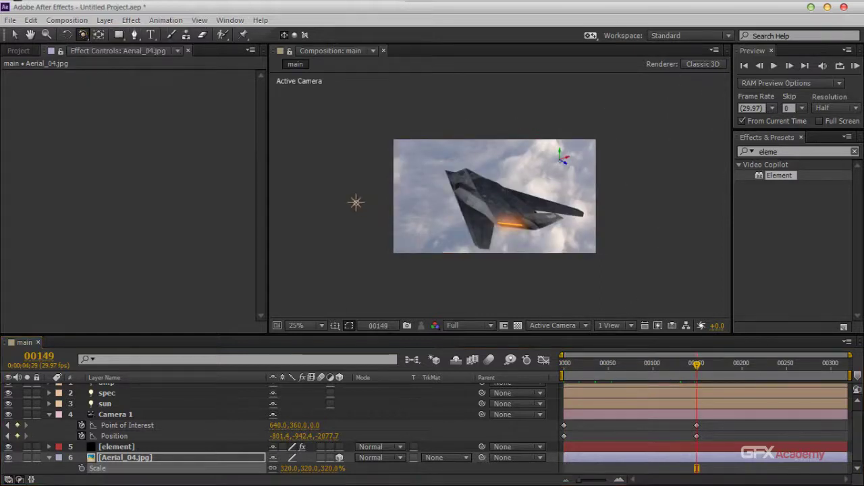
{"action": "left_click_drag", "start_coordinate": [540, 225], "coordinate": [545, 181]}
{"action": "key", "text": "ctrl+shift+a"}
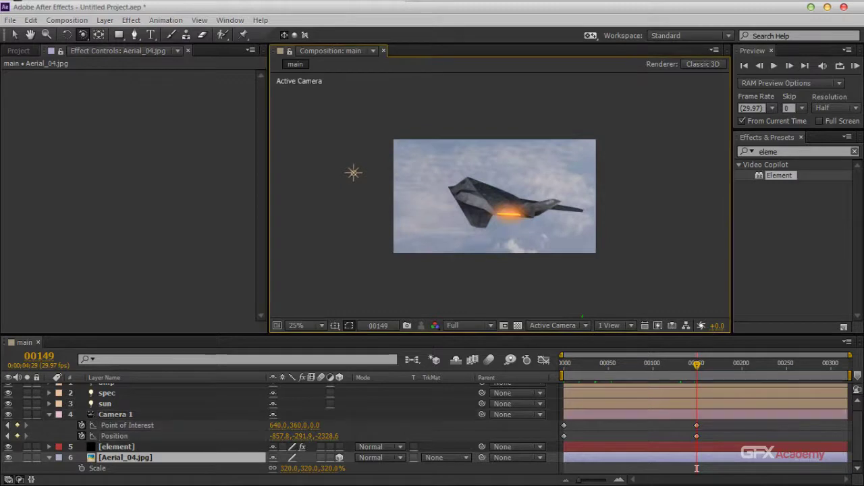
Review the camera move backwards from frame 149 to frame 0, and preview the animation from the start
{"action": "key", "text": "Page_Up"}
{"action": "key", "text": "Page_Up"}
{"action": "key", "text": "Page_Up"}
{"action": "key", "text": "Page_Up"}
{"action": "key", "text": "Page_Up"}
{"action": "key", "text": "Page_Up"}
{"action": "key", "text": "Page_Up"}
{"action": "key", "text": "Page_Up"}
{"action": "key", "text": "Page_Up"}
{"action": "key", "text": "Page_Up"}
{"action": "key", "text": "Page_Up"}
{"action": "key", "text": "Page_Up"}
{"action": "key", "text": "Page_Up"}
{"action": "key", "text": "Page_Up"}
{"action": "key", "text": "Page_Up"}
{"action": "key", "text": "Page_Up"}
{"action": "key", "text": "Page_Up"}
{"action": "key", "text": "Page_Up"}
{"action": "key", "text": "Page_Up"}
{"action": "key", "text": "Page_Up"}
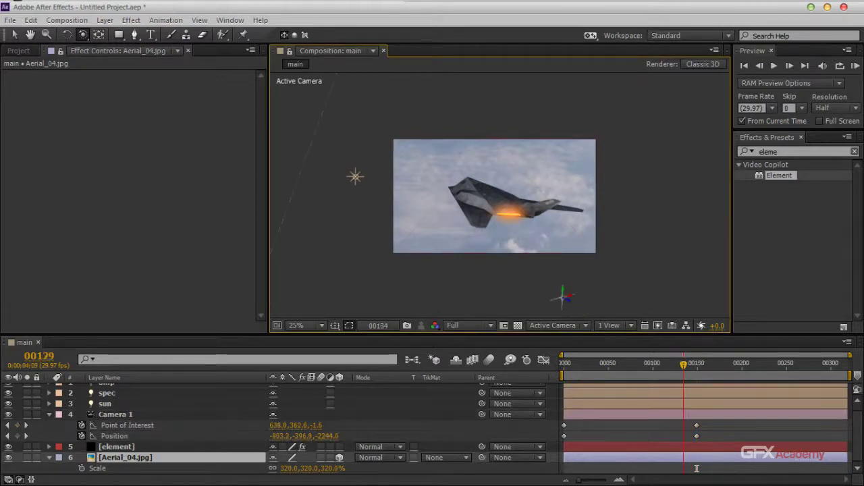
{"action": "key", "text": "Page_Up"}
{"action": "key", "text": "Page_Up"}
{"action": "key", "text": "Page_Up"}
{"action": "key", "text": "Page_Up"}
{"action": "key", "text": "Page_Up"}
{"action": "key", "text": "Page_Up"}
{"action": "key", "text": "Page_Up"}
{"action": "key", "text": "Page_Up"}
{"action": "key", "text": "Page_Up"}
{"action": "key", "text": "Page_Up"}
{"action": "key", "text": "Page_Up"}
{"action": "key", "text": "Page_Up"}
{"action": "key", "text": "Page_Up"}
{"action": "key", "text": "Page_Up"}
{"action": "key", "text": "Page_Up"}
{"action": "key", "text": "Page_Up"}
{"action": "key", "text": "Page_Up"}
{"action": "key", "text": "Page_Up"}
{"action": "key", "text": "Page_Up"}
{"action": "key", "text": "Page_Up"}
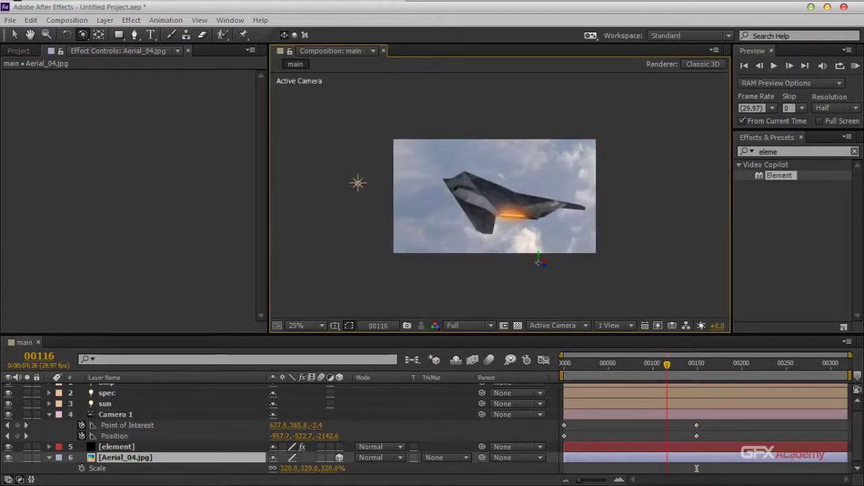
{"action": "key", "text": "Page_Up"}
{"action": "key", "text": "Page_Up"}
{"action": "key", "text": "Page_Up"}
{"action": "key", "text": "Page_Up"}
{"action": "key", "text": "Page_Up"}
{"action": "key", "text": "Page_Up"}
{"action": "key", "text": "Page_Up"}
{"action": "key", "text": "Page_Up"}
{"action": "key", "text": "Page_Up"}
{"action": "key", "text": "Page_Up"}
{"action": "key", "text": "Page_Up"}
{"action": "key", "text": "Page_Up"}
{"action": "key", "text": "Page_Up"}
{"action": "key", "text": "Page_Up"}
{"action": "key", "text": "Page_Up"}
{"action": "key", "text": "Page_Up"}
{"action": "key", "text": "Page_Up"}
{"action": "key", "text": "Page_Up"}
{"action": "key", "text": "Page_Up"}
{"action": "key", "text": "Page_Up"}
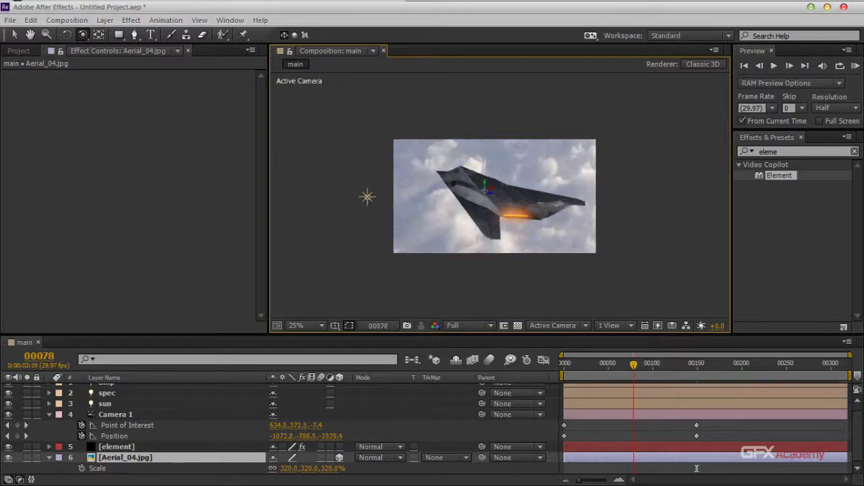
{"action": "key", "text": "Page_Up"}
{"action": "key", "text": "Page_Up"}
{"action": "key", "text": "Page_Up"}
{"action": "key", "text": "Page_Up"}
{"action": "key", "text": "Page_Up"}
{"action": "key", "text": "Page_Up"}
{"action": "key", "text": "Page_Up"}
{"action": "key", "text": "Page_Up"}
{"action": "key", "text": "Page_Up"}
{"action": "key", "text": "Page_Up"}
{"action": "key", "text": "Page_Up"}
{"action": "key", "text": "Page_Up"}
{"action": "key", "text": "Page_Up"}
{"action": "key", "text": "Page_Up"}
{"action": "key", "text": "Page_Up"}
{"action": "key", "text": "Page_Up"}
{"action": "key", "text": "Page_Up"}
{"action": "key", "text": "Page_Up"}
{"action": "key", "text": "Page_Up"}
{"action": "key", "text": "Page_Up"}
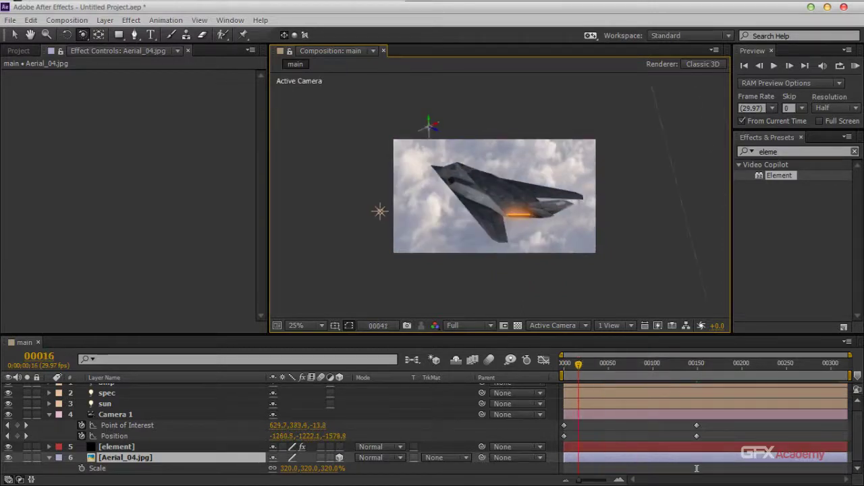
{"action": "key", "text": "Page_Up"}
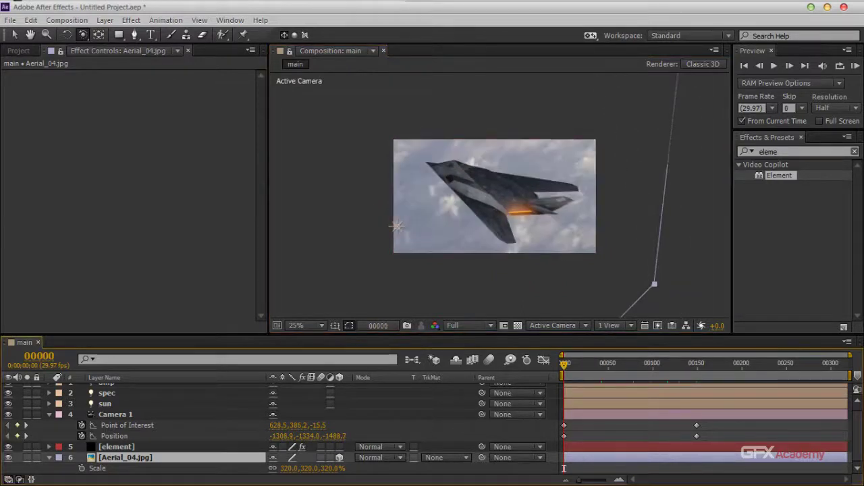
{"action": "key", "text": "KP_0"}
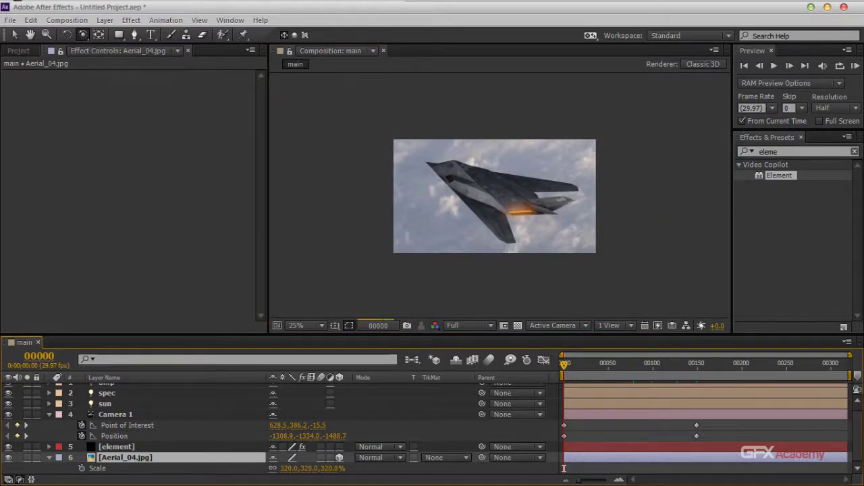
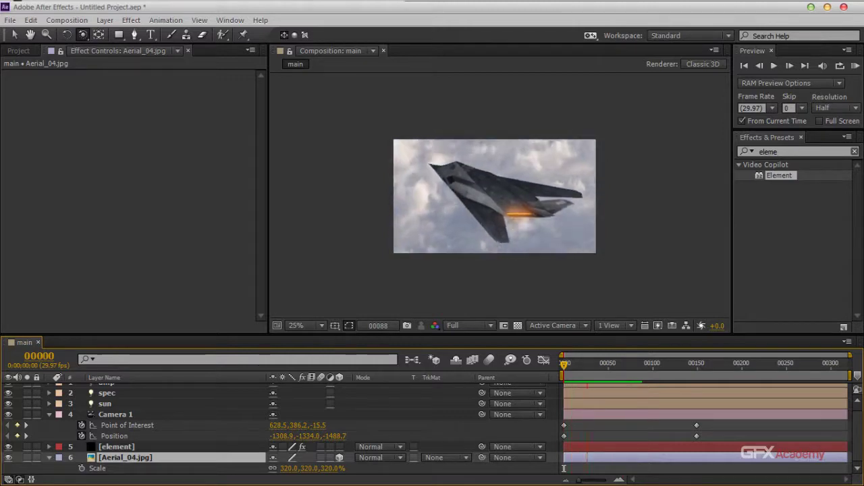
{"action": "key", "text": "space"}
Widen Camera 1's view by setting its Zoom to 5377.4 pixels, and preview the animation
{"action": "left_click", "coordinate": [115, 414]}
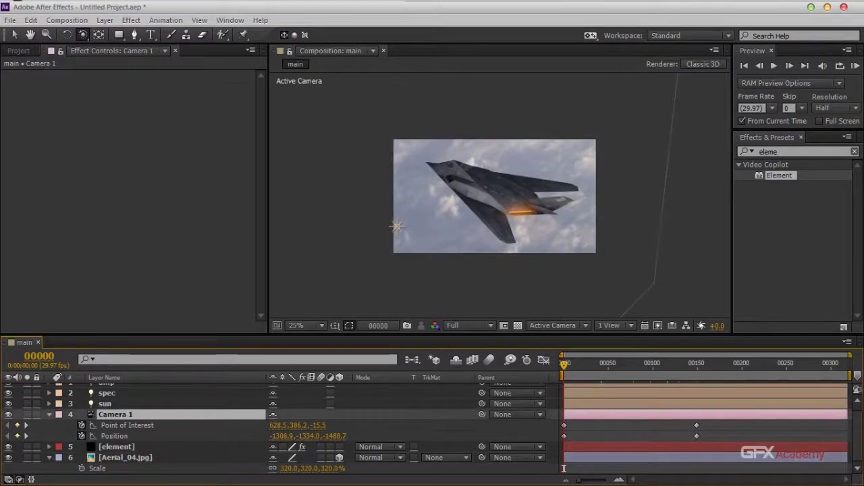
{"action": "key", "text": "a"}
{"action": "key", "text": "a"}
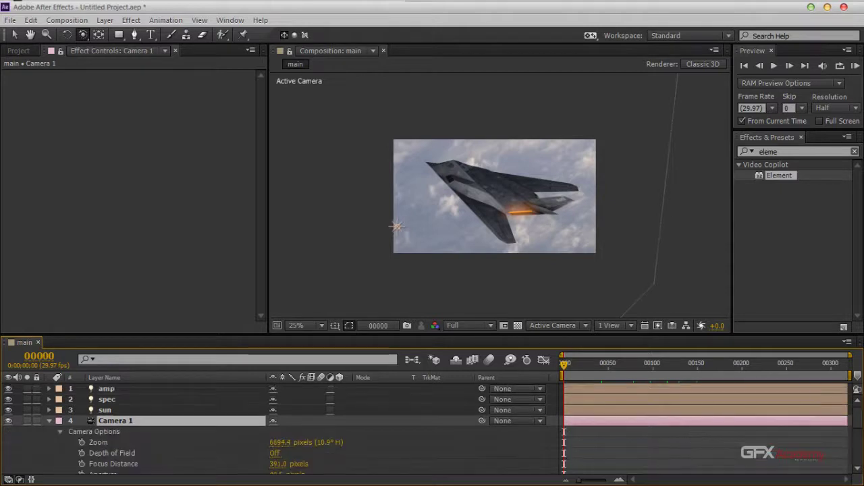
{"action": "left_click_drag", "start_coordinate": [279, 442], "coordinate": [203, 442]}
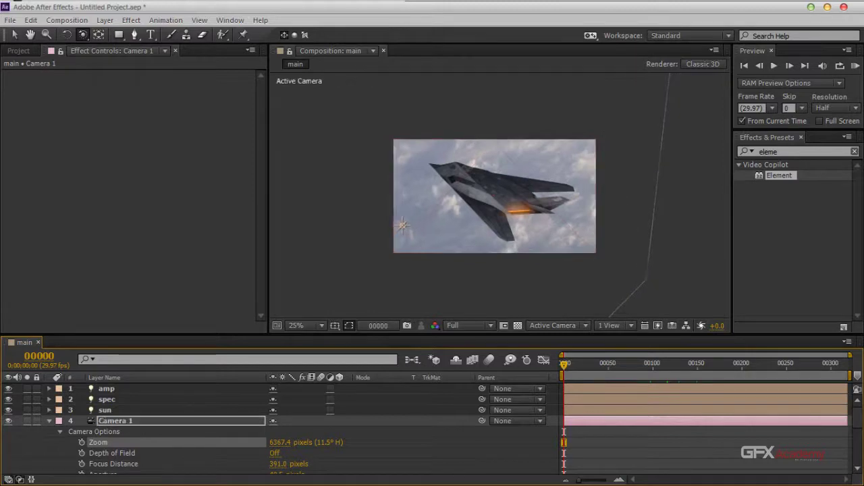
{"action": "left_click_drag", "start_coordinate": [280, 442], "coordinate": [29, 442]}
{"action": "left_click_drag", "start_coordinate": [124, 442], "coordinate": [18, 442]}
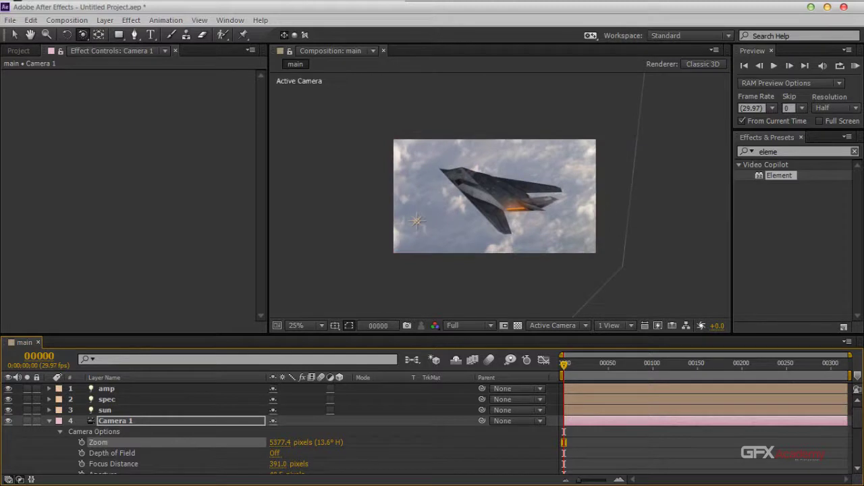
{"action": "key", "text": "space"}
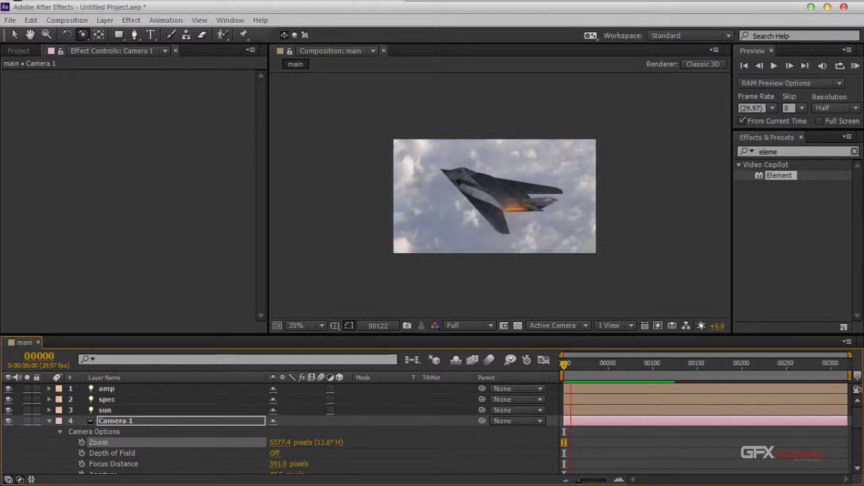
{"action": "key", "text": "space"}
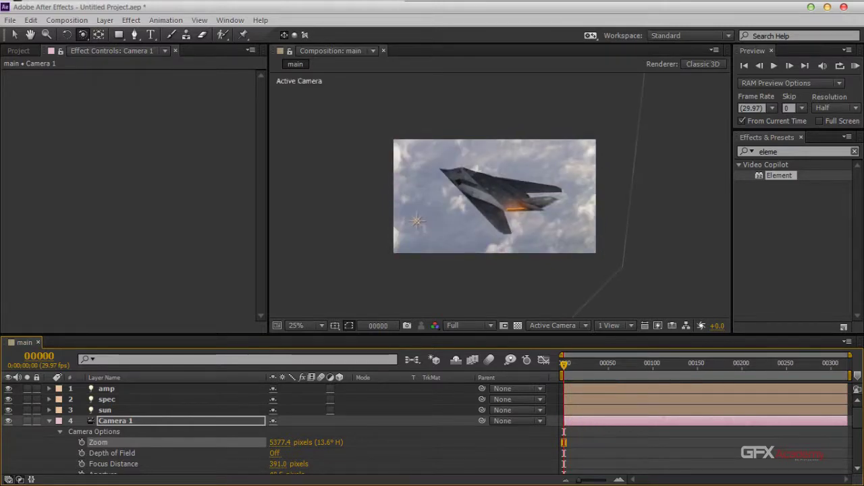
At frame 149, orbit Camera 1 to a higher angle further around the jet and shift the framing until the jet sits in the upper half
{"action": "left_click", "coordinate": [105, 410]}
{"action": "left_click", "coordinate": [115, 421]}
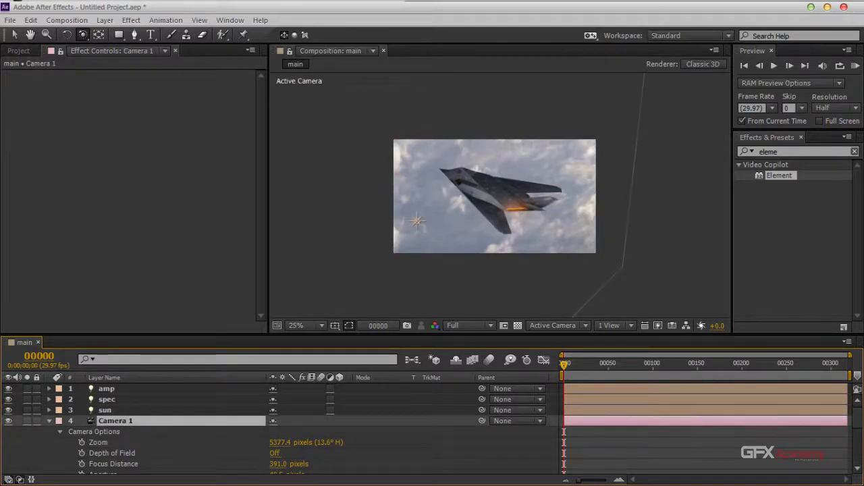
{"action": "key", "text": "u"}
{"action": "key", "text": "k"}
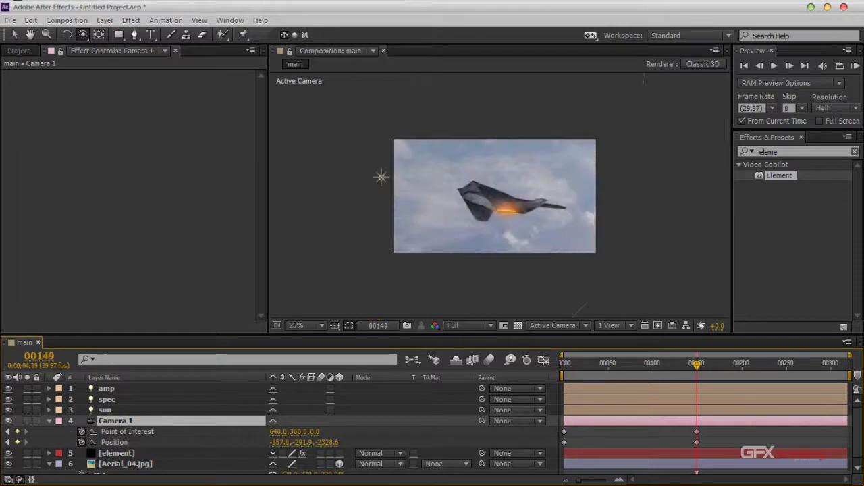
{"action": "left_click_drag", "start_coordinate": [494, 196], "coordinate": [527, 215]}
{"action": "key", "text": "backslash"}
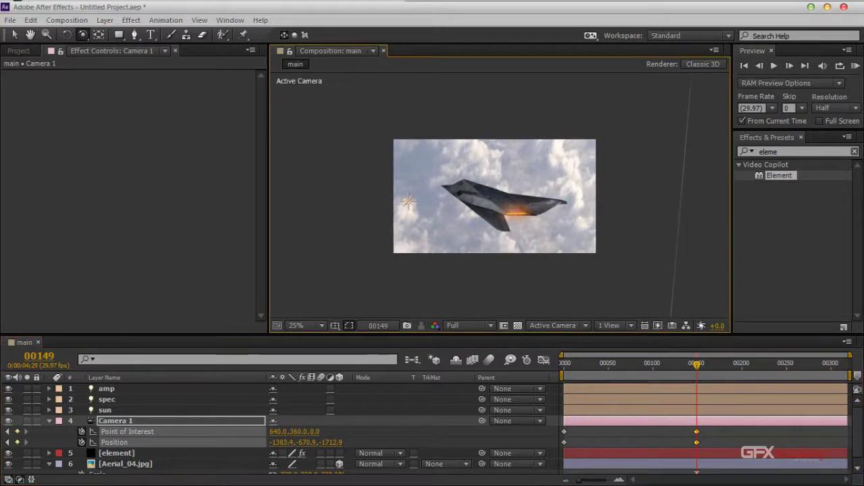
{"action": "key", "text": "c"}
{"action": "left_click_drag", "start_coordinate": [494, 202], "coordinate": [489, 180]}
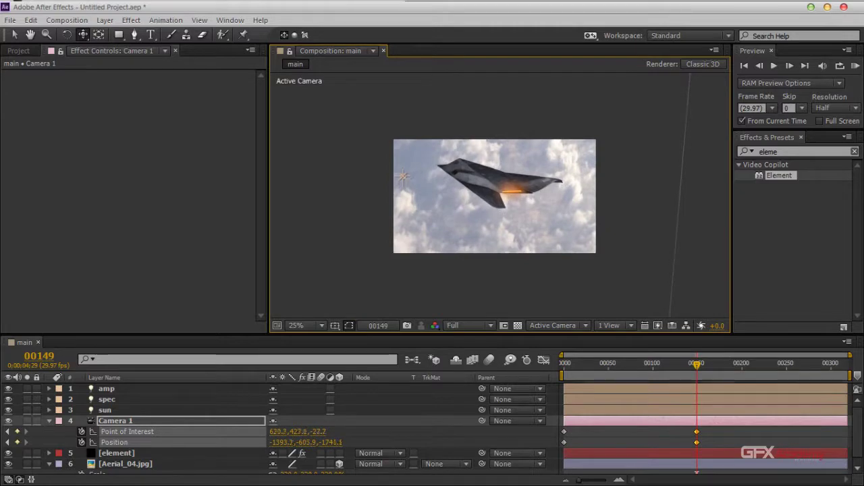
Review the camera move backwards from frame 149 to frame 43
{"action": "key", "text": "Page_Up"}
{"action": "key", "text": "Page_Up"}
{"action": "key", "text": "Page_Up"}
{"action": "key", "text": "Page_Up"}
{"action": "key", "text": "Page_Up"}
{"action": "key", "text": "Page_Up"}
{"action": "key", "text": "Page_Up"}
{"action": "key", "text": "Page_Up"}
{"action": "key", "text": "Page_Up"}
{"action": "key", "text": "Page_Up"}
{"action": "key", "text": "Page_Up"}
{"action": "key", "text": "Page_Up"}
{"action": "key", "text": "Page_Up"}
{"action": "key", "text": "Page_Up"}
{"action": "key", "text": "Page_Up"}
{"action": "key", "text": "Page_Up"}
{"action": "key", "text": "Page_Up"}
{"action": "key", "text": "Page_Up"}
{"action": "key", "text": "Page_Up"}
{"action": "key", "text": "Page_Up"}
{"action": "key", "text": "Page_Up"}
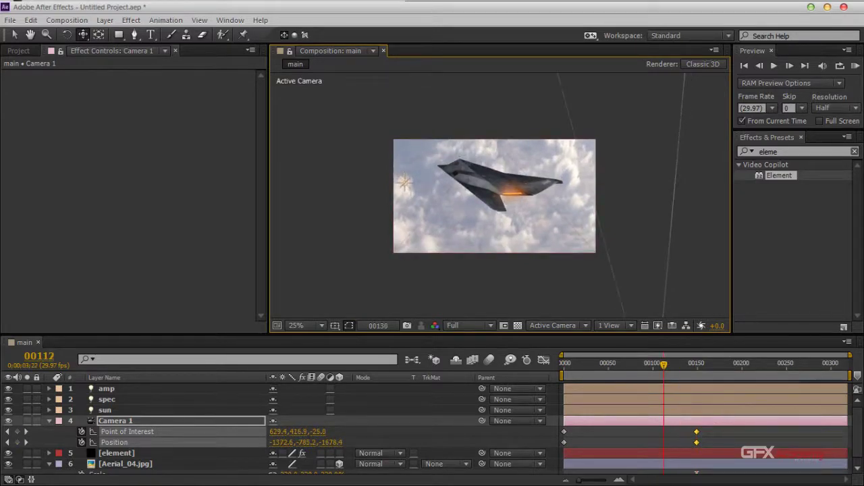
{"action": "key", "text": "Page_Up"}
{"action": "key", "text": "Page_Up"}
{"action": "key", "text": "Page_Up"}
{"action": "key", "text": "Page_Up"}
{"action": "key", "text": "Page_Up"}
{"action": "key", "text": "Page_Up"}
{"action": "key", "text": "Page_Up"}
{"action": "key", "text": "Page_Up"}
{"action": "key", "text": "Page_Up"}
{"action": "key", "text": "Page_Up"}
{"action": "key", "text": "Page_Up"}
{"action": "key", "text": "Page_Up"}
{"action": "key", "text": "Page_Up"}
{"action": "key", "text": "Page_Up"}
{"action": "key", "text": "Page_Up"}
{"action": "key", "text": "Page_Up"}
{"action": "key", "text": "Page_Up"}
{"action": "key", "text": "Page_Up"}
{"action": "key", "text": "Page_Up"}
{"action": "key", "text": "Page_Up"}
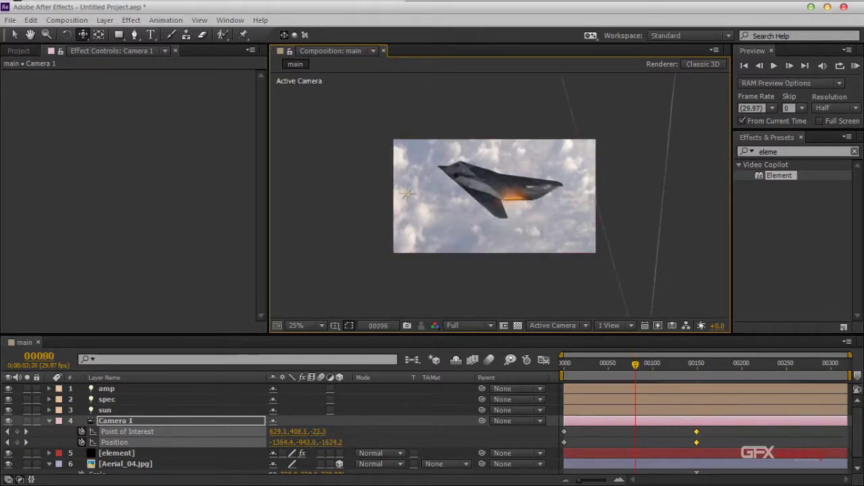
{"action": "key", "text": "Page_Up"}
{"action": "key", "text": "Page_Up"}
{"action": "key", "text": "Page_Up"}
{"action": "key", "text": "Page_Up"}
{"action": "key", "text": "Page_Up"}
{"action": "key", "text": "Page_Up"}
{"action": "key", "text": "Page_Up"}
{"action": "key", "text": "Page_Up"}
{"action": "key", "text": "Page_Up"}
{"action": "key", "text": "Page_Up"}
{"action": "key", "text": "Page_Up"}
{"action": "key", "text": "Page_Up"}
{"action": "key", "text": "Page_Up"}
{"action": "key", "text": "Page_Up"}
{"action": "key", "text": "Page_Up"}
{"action": "key", "text": "Page_Up"}
{"action": "key", "text": "Page_Up"}
{"action": "key", "text": "Page_Up"}
{"action": "key", "text": "Page_Up"}
{"action": "key", "text": "Page_Up"}
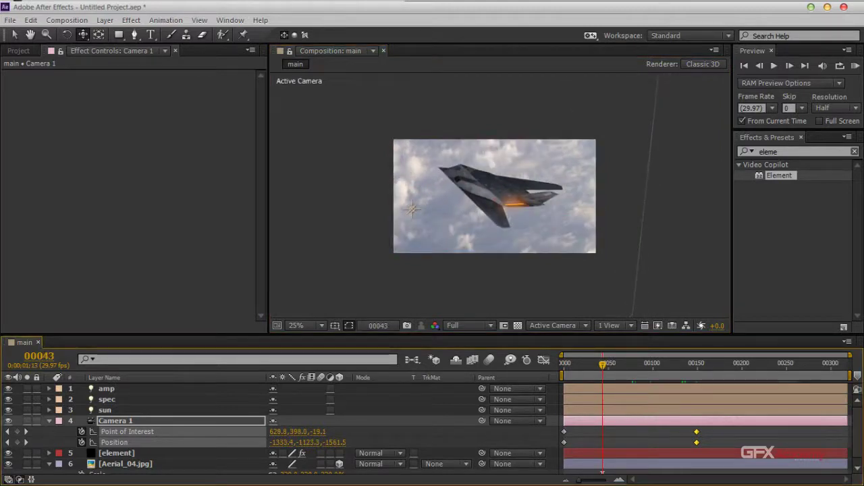
Return to frame 149 and orbit Camera 1 further around the jet, to a Position of about -620.7, -510.7, -2404.7
{"action": "key", "text": "Page_Down"}
{"action": "key", "text": "Page_Down"}
{"action": "key", "text": "Page_Down"}
{"action": "key", "text": "Page_Down"}
{"action": "key", "text": "Page_Down"}
{"action": "key", "text": "Page_Down"}
{"action": "key", "text": "Page_Down"}
{"action": "key", "text": "Page_Down"}
{"action": "key", "text": "Page_Down"}
{"action": "key", "text": "Page_Down"}
{"action": "key", "text": "Page_Down"}
{"action": "key", "text": "Page_Down"}
{"action": "key", "text": "Page_Down"}
{"action": "key", "text": "Page_Down"}
{"action": "key", "text": "Page_Down"}
{"action": "key", "text": "Page_Down"}
{"action": "key", "text": "Page_Down"}
{"action": "key", "text": "Page_Down"}
{"action": "key", "text": "Page_Down"}
{"action": "key", "text": "Page_Down"}
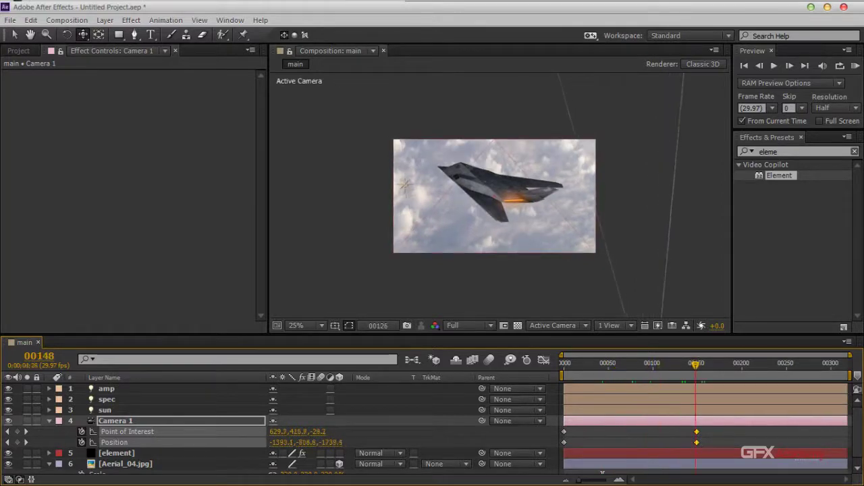
{"action": "key", "text": "Page_Down"}
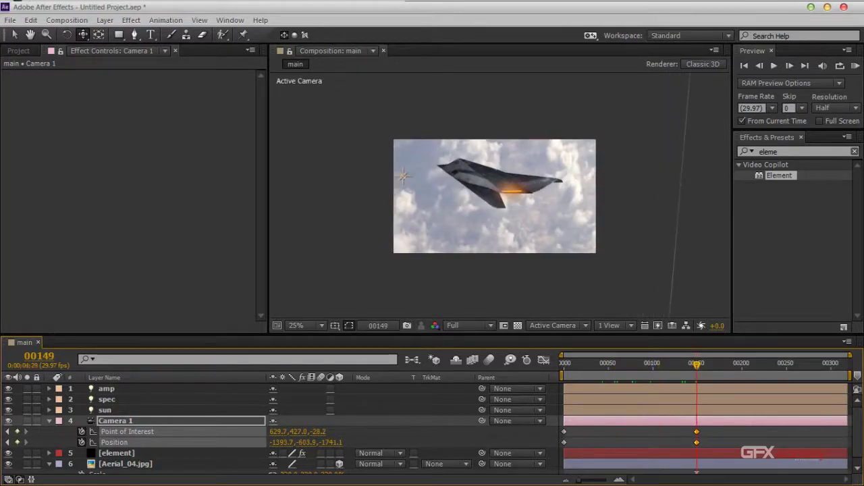
{"action": "left_click_drag", "start_coordinate": [83, 35], "coordinate": [128, 45]}
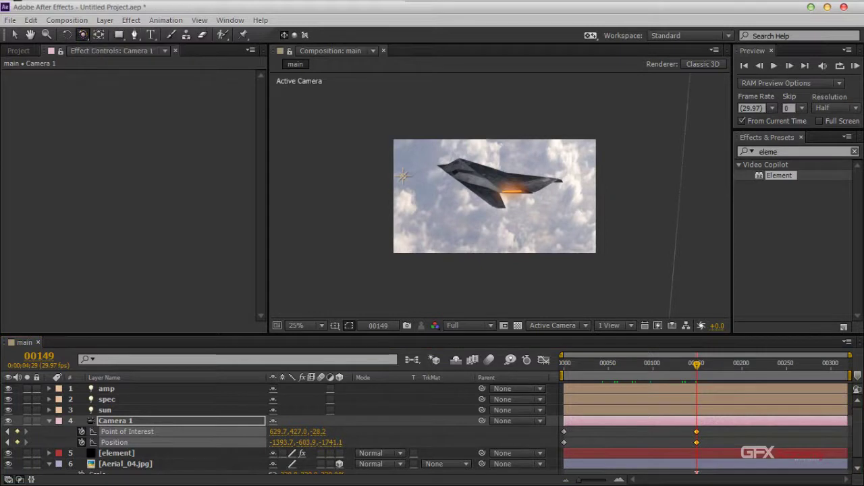
{"action": "left_click_drag", "start_coordinate": [403, 176], "coordinate": [374, 160]}
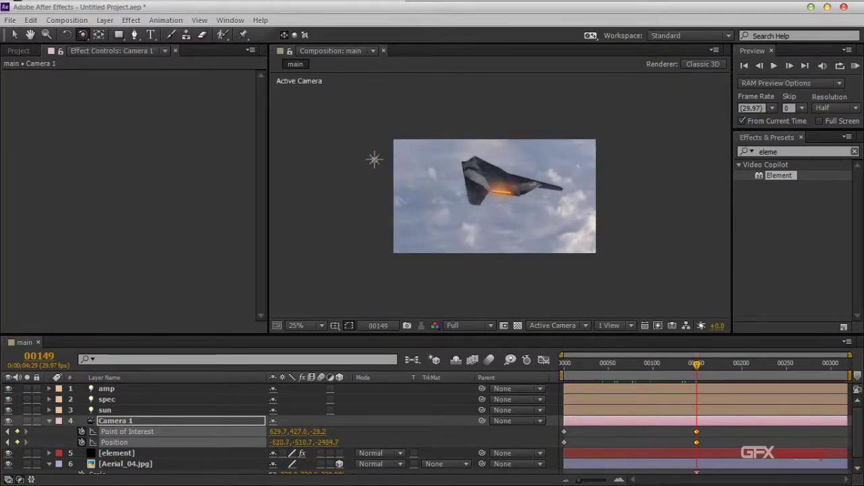
Review the camera move backwards from frame 149 to frame 0, and preview the animation from the start
{"action": "key", "text": "Page_Up"}
{"action": "key", "text": "Page_Up"}
{"action": "key", "text": "Page_Up"}
{"action": "key", "text": "Page_Up"}
{"action": "key", "text": "Page_Up"}
{"action": "key", "text": "Page_Up"}
{"action": "key", "text": "Page_Up"}
{"action": "key", "text": "Page_Up"}
{"action": "key", "text": "Page_Up"}
{"action": "key", "text": "Page_Up"}
{"action": "key", "text": "Page_Up"}
{"action": "key", "text": "Page_Up"}
{"action": "key", "text": "Page_Up"}
{"action": "key", "text": "Page_Up"}
{"action": "key", "text": "Page_Up"}
{"action": "key", "text": "Page_Up"}
{"action": "key", "text": "Page_Up"}
{"action": "key", "text": "Page_Up"}
{"action": "key", "text": "Page_Up"}
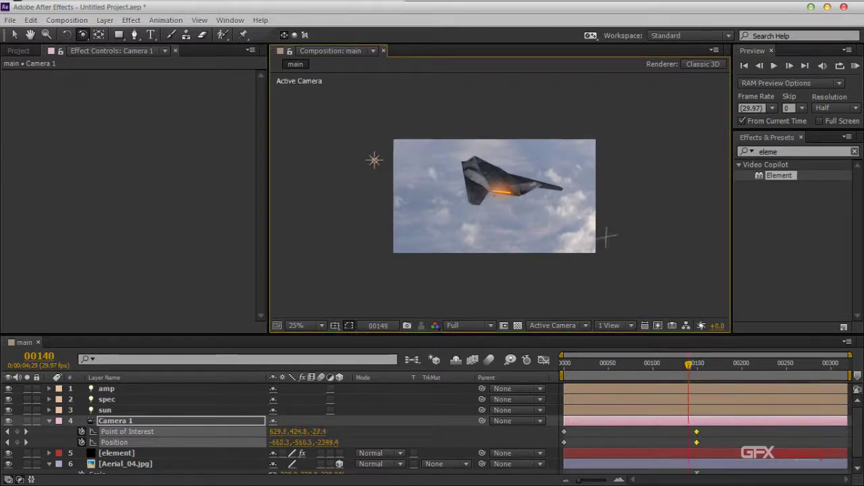
{"action": "key", "text": "Page_Up"}
{"action": "key", "text": "Page_Up"}
{"action": "key", "text": "Page_Up"}
{"action": "key", "text": "Page_Up"}
{"action": "key", "text": "Page_Up"}
{"action": "key", "text": "Page_Up"}
{"action": "key", "text": "Page_Up"}
{"action": "key", "text": "Page_Up"}
{"action": "key", "text": "Page_Up"}
{"action": "key", "text": "Page_Up"}
{"action": "key", "text": "Page_Up"}
{"action": "key", "text": "Page_Up"}
{"action": "key", "text": "Page_Up"}
{"action": "key", "text": "Page_Up"}
{"action": "key", "text": "Page_Up"}
{"action": "key", "text": "Page_Up"}
{"action": "key", "text": "Page_Up"}
{"action": "key", "text": "Page_Up"}
{"action": "key", "text": "Page_Up"}
{"action": "key", "text": "Page_Up"}
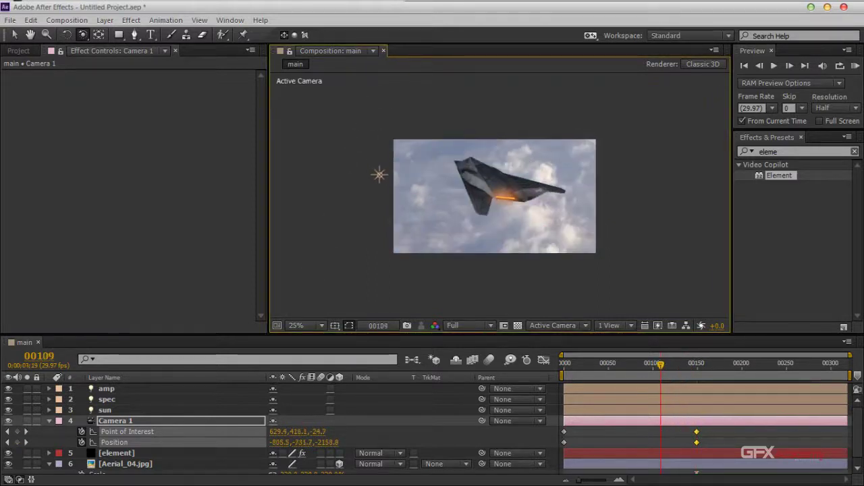
{"action": "key", "text": "Page_Up"}
{"action": "key", "text": "Page_Up"}
{"action": "key", "text": "Page_Up"}
{"action": "key", "text": "Page_Up"}
{"action": "key", "text": "Page_Up"}
{"action": "key", "text": "Page_Up"}
{"action": "key", "text": "Page_Up"}
{"action": "key", "text": "Page_Up"}
{"action": "key", "text": "Page_Up"}
{"action": "key", "text": "Page_Up"}
{"action": "key", "text": "Page_Up"}
{"action": "key", "text": "Page_Up"}
{"action": "key", "text": "Page_Up"}
{"action": "key", "text": "Page_Up"}
{"action": "key", "text": "Page_Up"}
{"action": "key", "text": "Page_Up"}
{"action": "key", "text": "Page_Up"}
{"action": "key", "text": "Page_Up"}
{"action": "key", "text": "Page_Up"}
{"action": "key", "text": "Page_Up"}
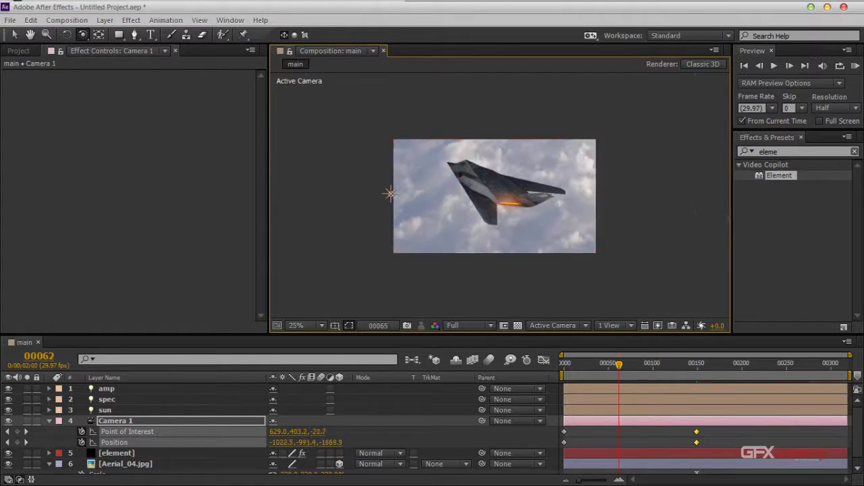
{"action": "key", "text": "Page_Up"}
{"action": "key", "text": "Page_Up"}
{"action": "key", "text": "Page_Up"}
{"action": "key", "text": "Page_Up"}
{"action": "key", "text": "Page_Up"}
{"action": "key", "text": "Page_Up"}
{"action": "key", "text": "Page_Up"}
{"action": "key", "text": "Page_Up"}
{"action": "key", "text": "Page_Up"}
{"action": "key", "text": "Page_Up"}
{"action": "key", "text": "Page_Up"}
{"action": "key", "text": "Page_Up"}
{"action": "key", "text": "Page_Up"}
{"action": "key", "text": "Page_Up"}
{"action": "key", "text": "Page_Up"}
{"action": "key", "text": "Page_Up"}
{"action": "key", "text": "Page_Up"}
{"action": "key", "text": "Page_Up"}
{"action": "key", "text": "Page_Up"}
{"action": "key", "text": "Page_Up"}
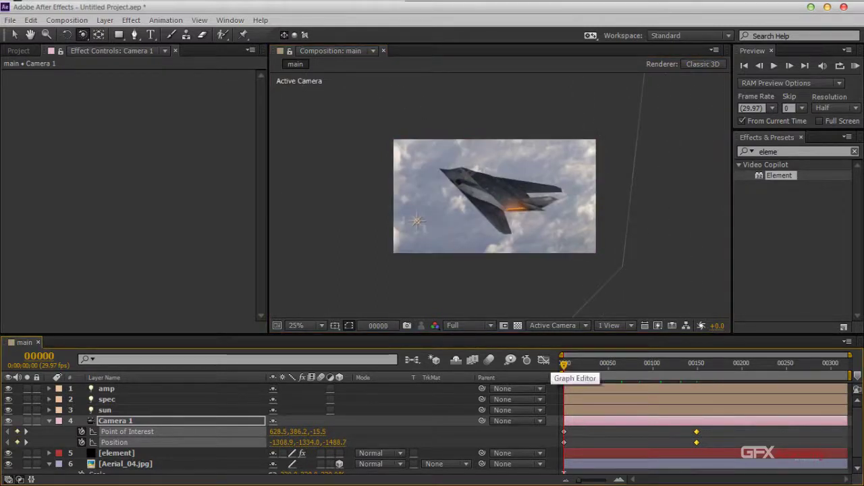
{"action": "key", "text": "KP_0"}
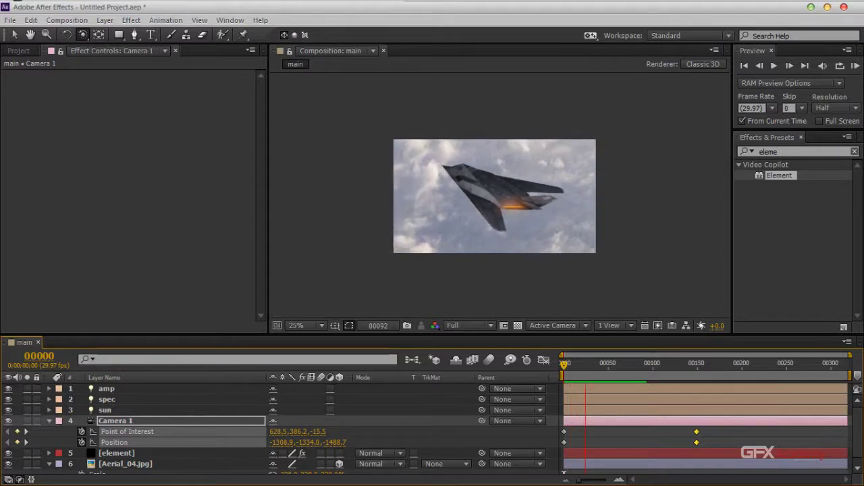
{"action": "key", "text": "space"}
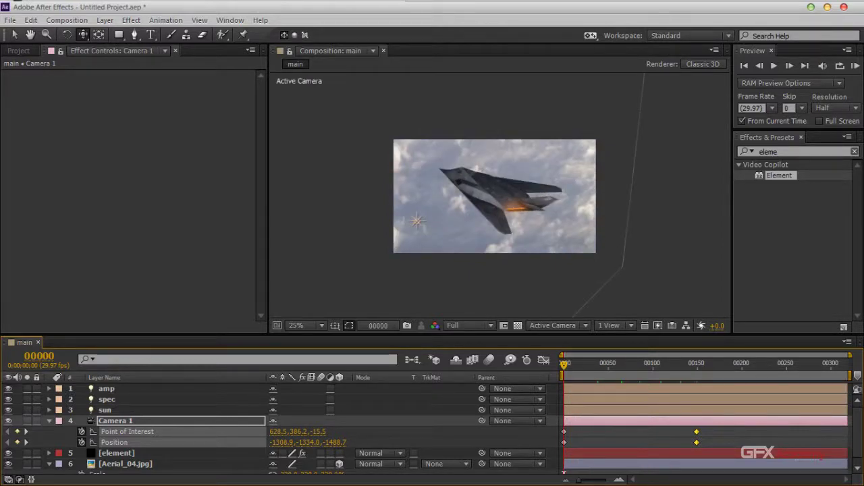
At frame 0, shift Camera 1's framing so the jet sits lower, orbit slightly to Position about -1293.4, -1382.8, -1451.4, and preview
{"action": "left_click_drag", "start_coordinate": [417, 220], "coordinate": [409, 241]}
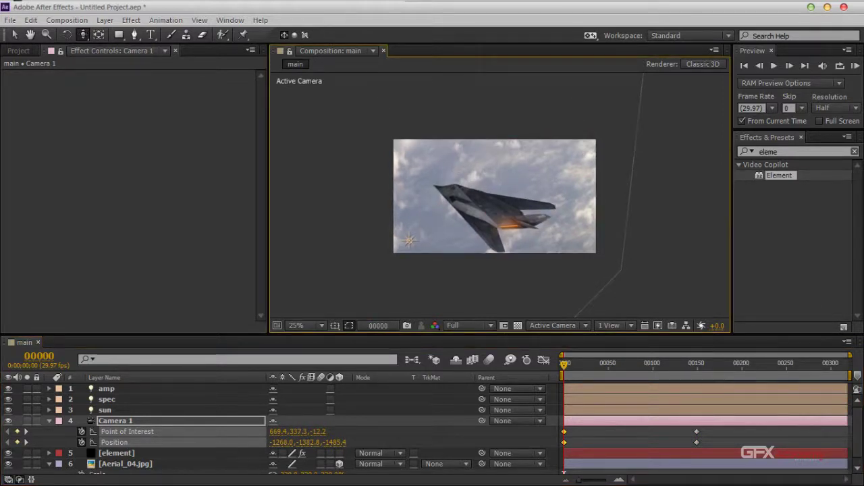
{"action": "key", "text": "period"}
{"action": "key", "text": "c"}
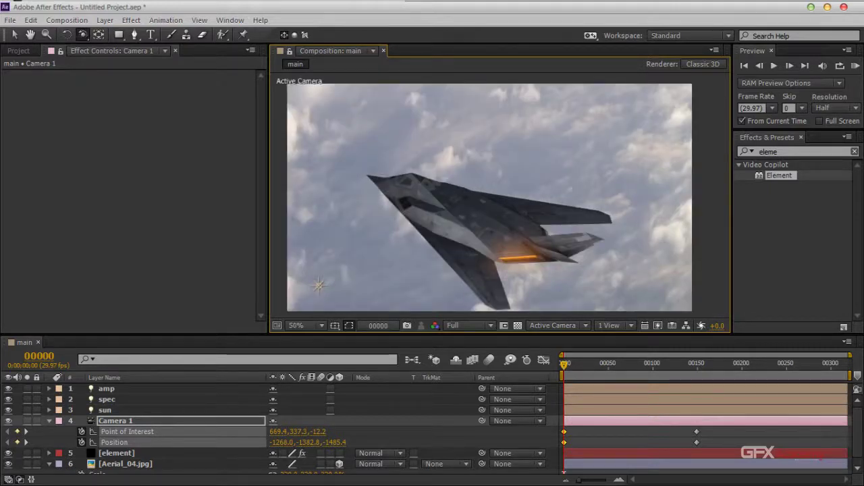
{"action": "mouse_move", "coordinate": [318, 285]}
{"action": "left_mouse_down"}
{"action": "mouse_move", "coordinate": [308, 265]}
{"action": "mouse_move", "coordinate": [327, 305]}
{"action": "mouse_move", "coordinate": [323, 287]}
{"action": "left_mouse_up"}
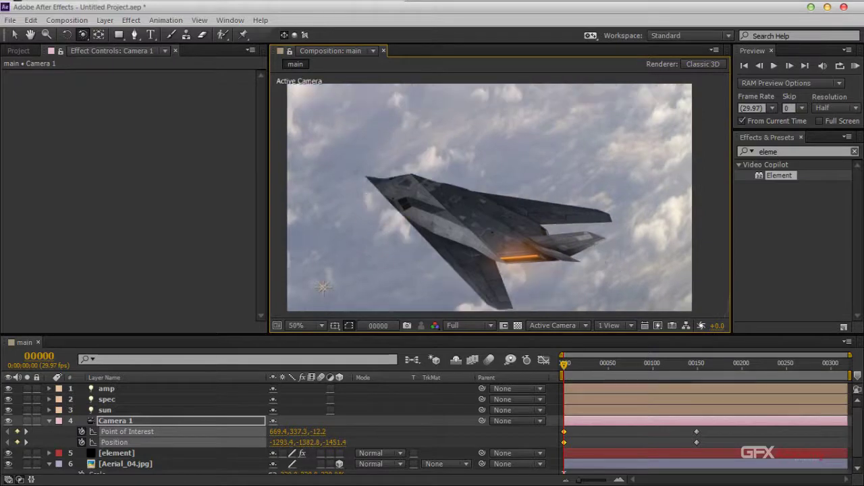
{"action": "key", "text": "comma"}
{"action": "key", "text": "space"}
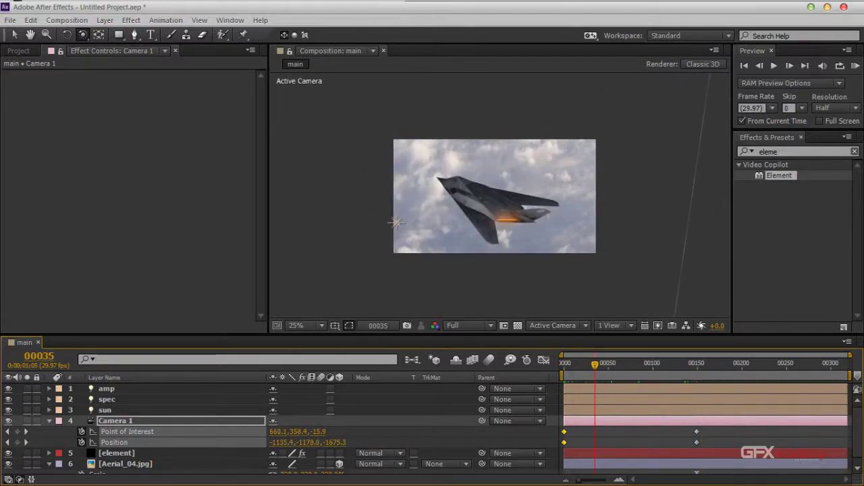
{"action": "left_click_drag", "start_coordinate": [594, 364], "coordinate": [564, 364]}
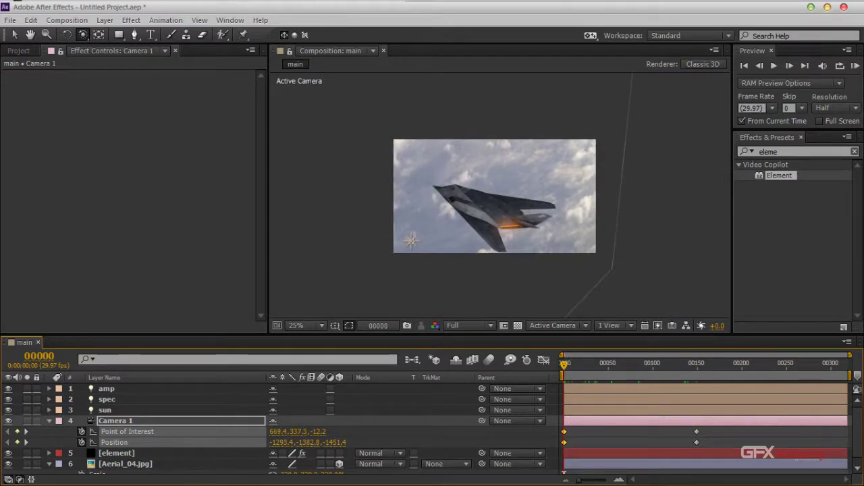
Keyframe Camera 1's X, Y and Z Rotation at 0°, and move these keyframes to about frame 21
{"action": "left_click", "coordinate": [115, 420]}
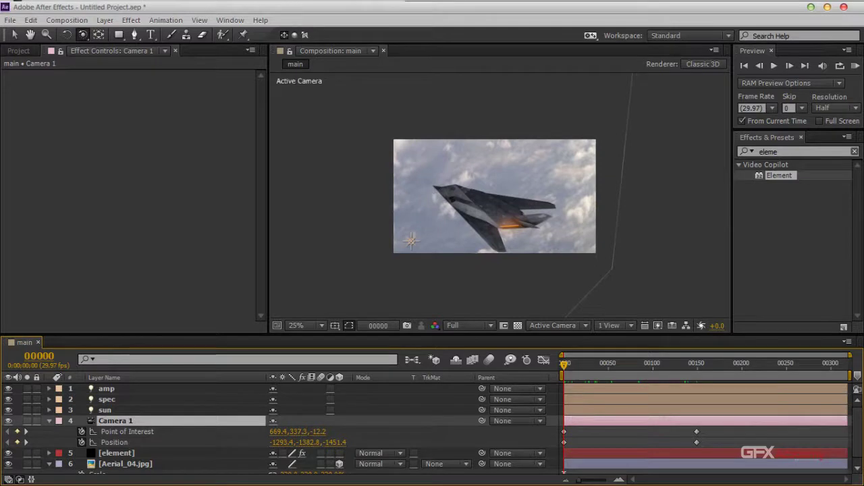
{"action": "key", "text": "shift+r"}
{"action": "scroll", "coordinate": [432, 430], "scroll_direction": "down", "scroll_amount": 1}
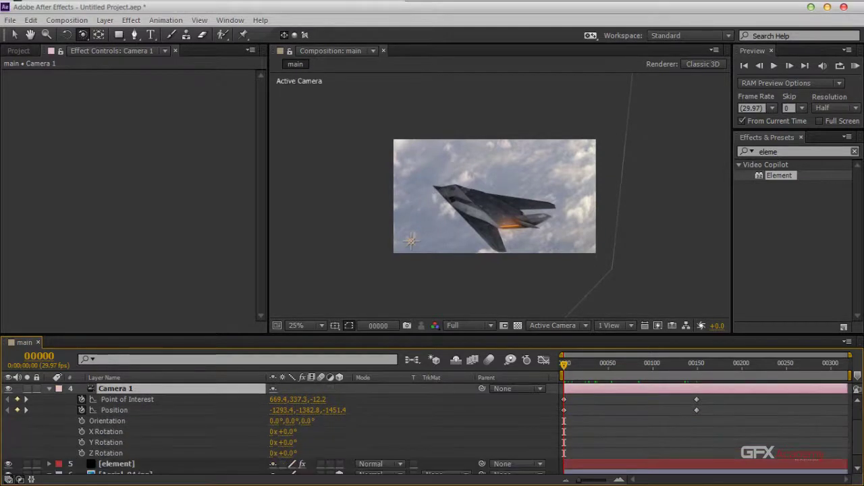
{"action": "key", "text": "alt+shift+r"}
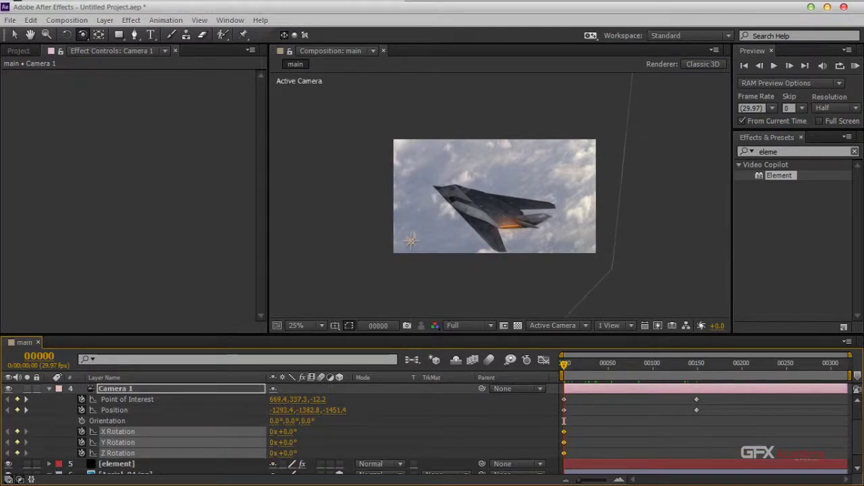
{"action": "key", "text": "shift+Page_Down"}
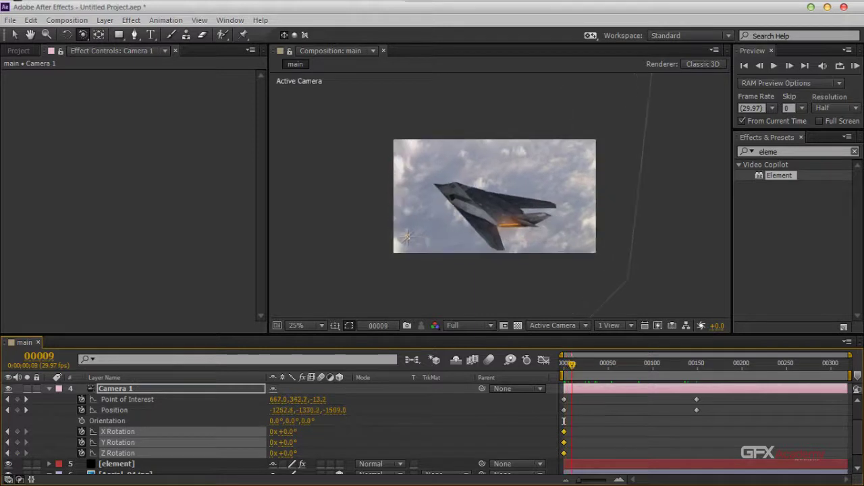
{"action": "key", "text": "space"}
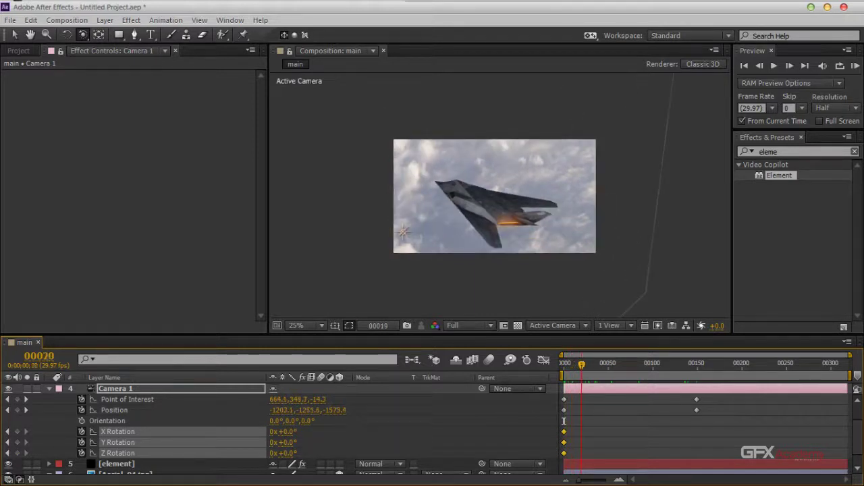
{"action": "key", "text": "space"}
{"action": "mouse_move", "coordinate": [569, 428]}
{"action": "left_mouse_down"}
{"action": "mouse_move", "coordinate": [561, 458]}
{"action": "mouse_move", "coordinate": [583, 442]}
{"action": "left_mouse_up"}
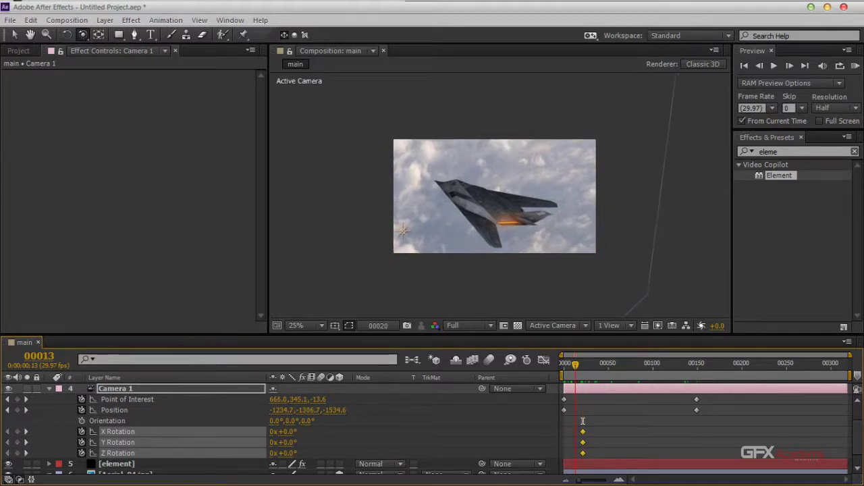
At frame 0, set Camera 1's X Rotation and Y Rotation to -10°, and preview the opening swing
{"action": "key", "text": "Home"}
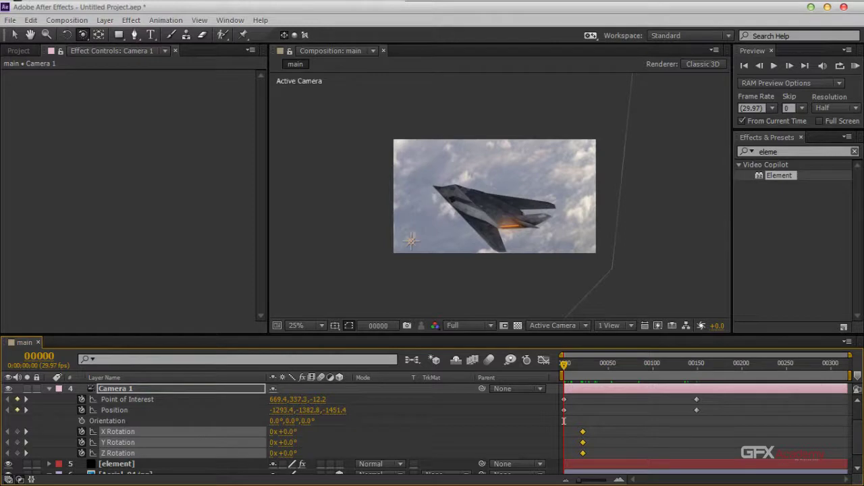
{"action": "mouse_move", "coordinate": [285, 442]}
{"action": "left_mouse_down"}
{"action": "mouse_move", "coordinate": [263, 442]}
{"action": "mouse_move", "coordinate": [286, 442]}
{"action": "mouse_move", "coordinate": [264, 442]}
{"action": "mouse_move", "coordinate": [292, 432]}
{"action": "mouse_move", "coordinate": [267, 431]}
{"action": "left_mouse_up"}
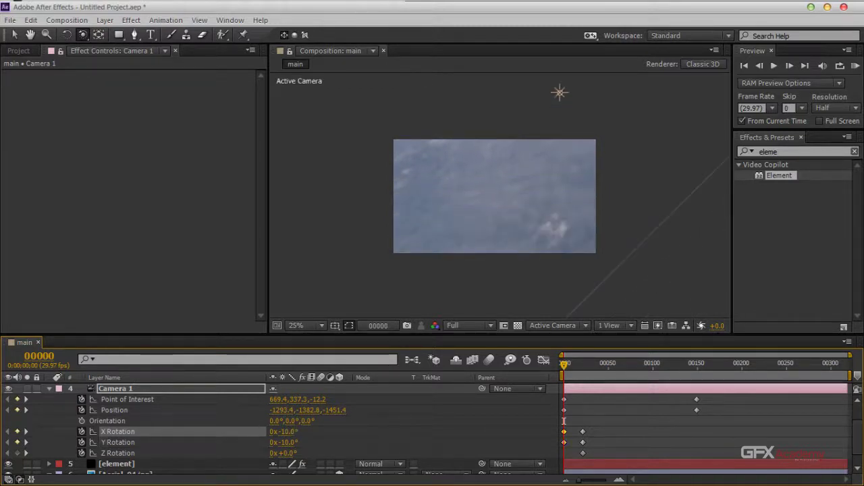
{"action": "key", "text": "space"}
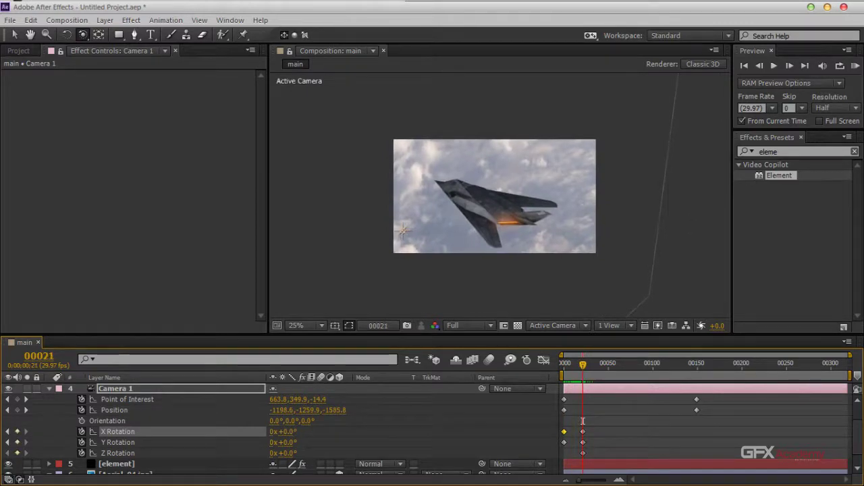
Set Camera 1's Z Rotation to 6° at frame 0, and preview the opening frames
{"action": "left_click_drag", "start_coordinate": [283, 453], "coordinate": [289, 452]}
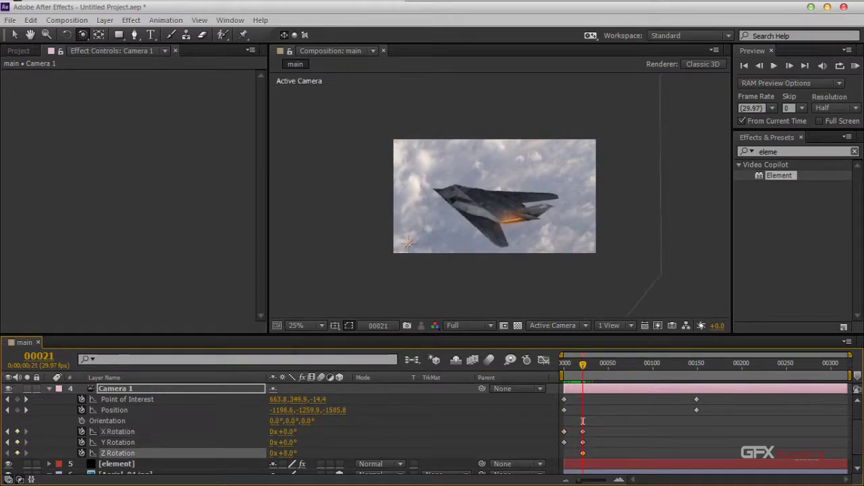
{"action": "key", "text": "ctrl+z"}
{"action": "key", "text": "Home"}
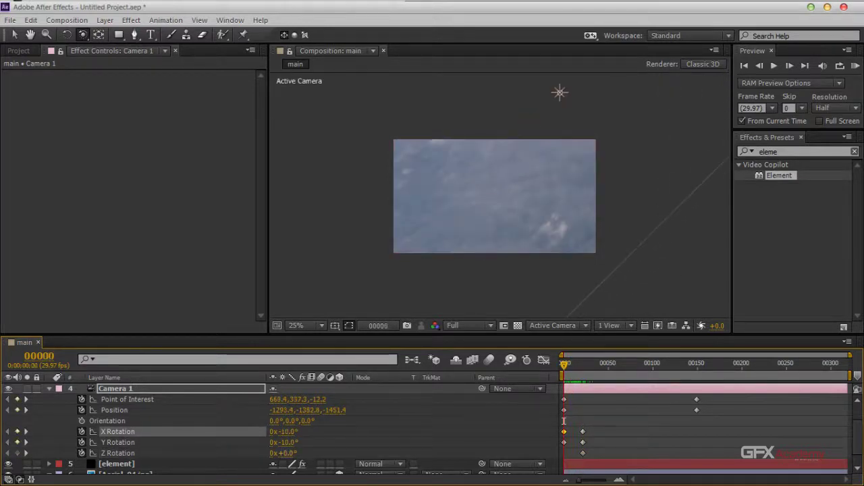
{"action": "left_click_drag", "start_coordinate": [287, 453], "coordinate": [292, 453]}
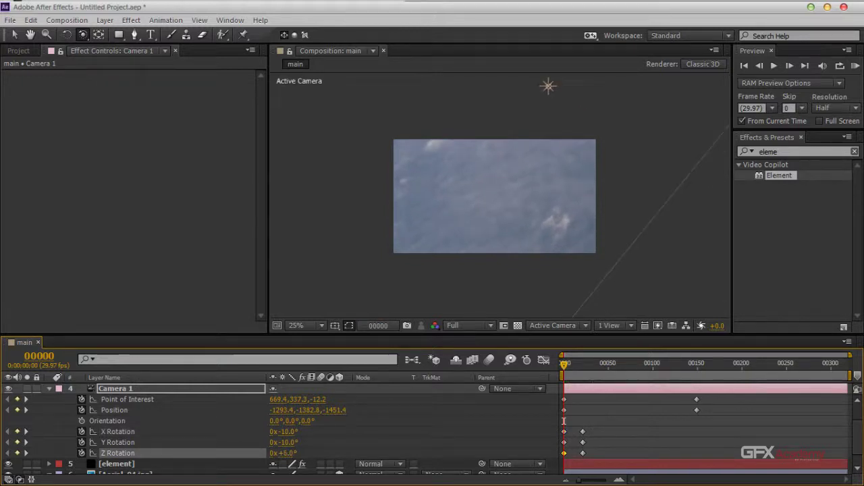
{"action": "key", "text": "space"}
{"action": "key", "text": "space"}
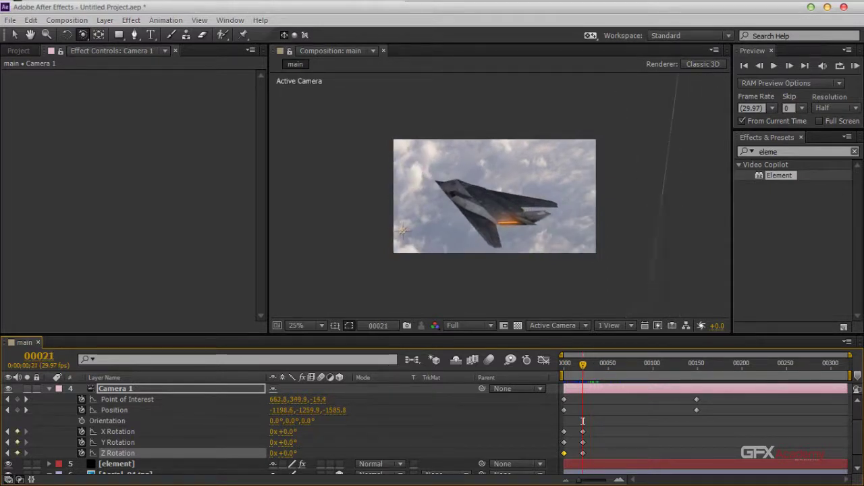
Reveal Camera 1's camera options and add a Zoom keyframe at frame 21
{"action": "left_click", "coordinate": [582, 421]}
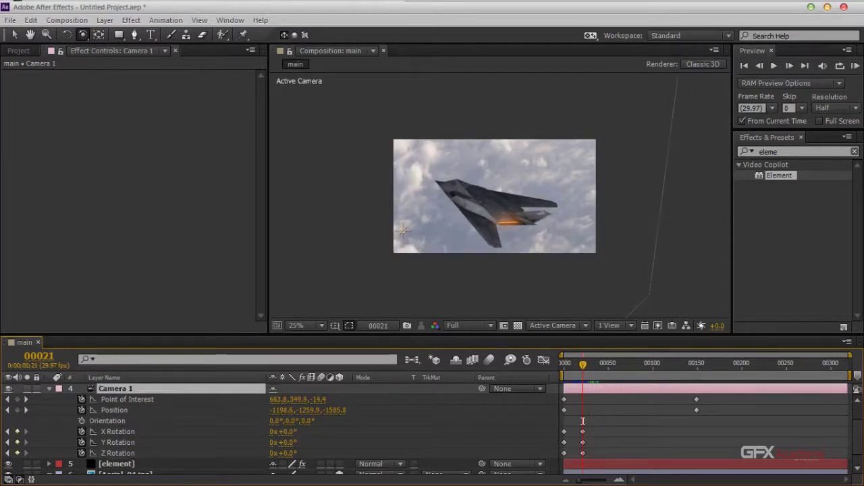
{"action": "key", "text": "a"}
{"action": "key", "text": "a"}
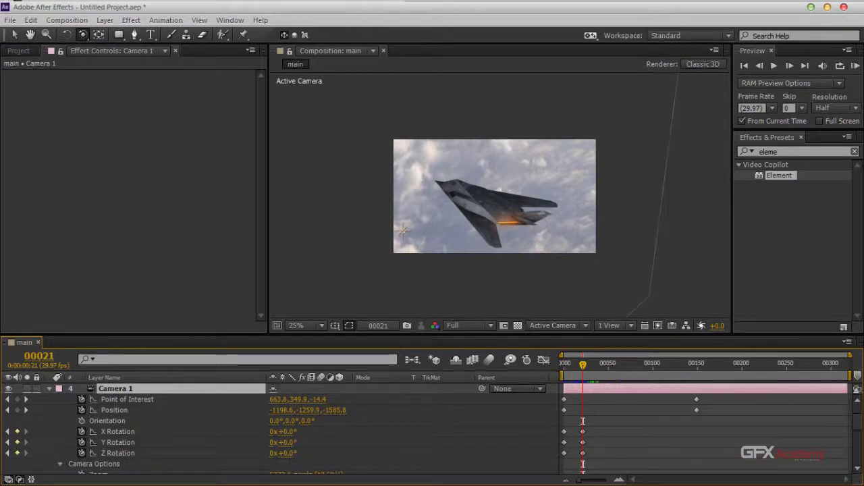
{"action": "scroll", "coordinate": [583, 421], "scroll_direction": "down", "scroll_amount": 2}
{"action": "left_click", "coordinate": [81, 442]}
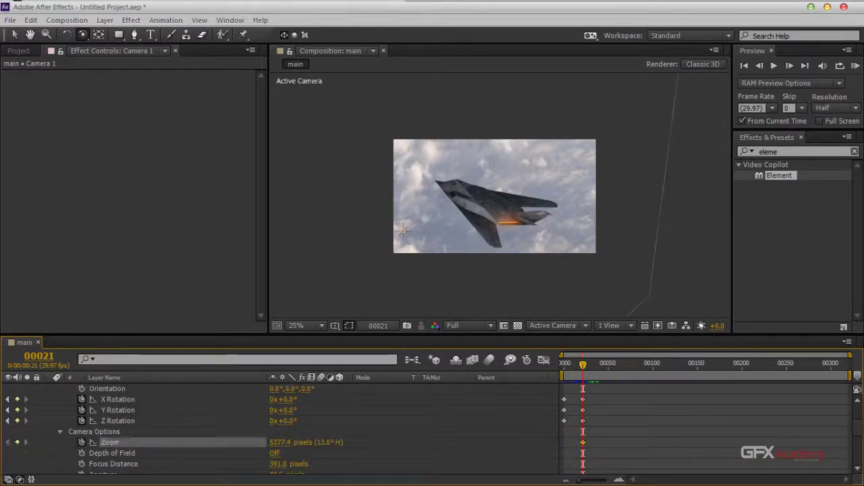
At frame 44, zoom Camera 1 in on the jet by setting its Zoom to 9057.4 pixels
{"action": "left_click_drag", "start_coordinate": [582, 365], "coordinate": [598, 364]}
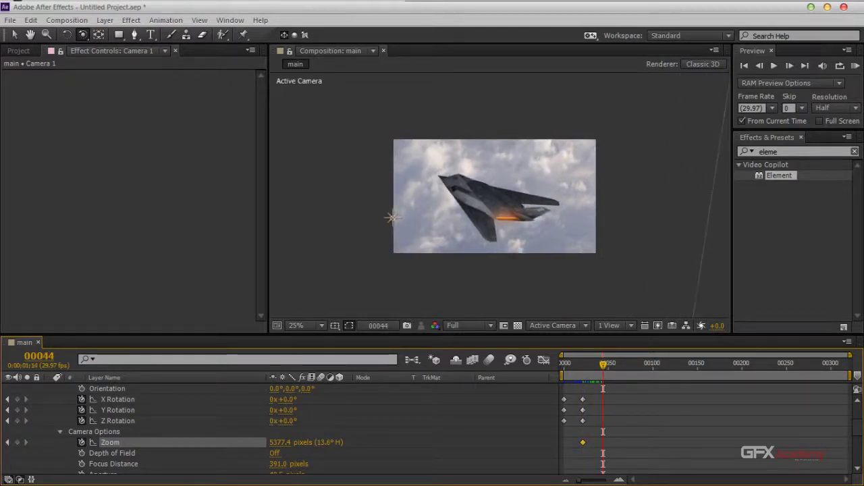
{"action": "left_click_drag", "start_coordinate": [279, 442], "coordinate": [380, 442]}
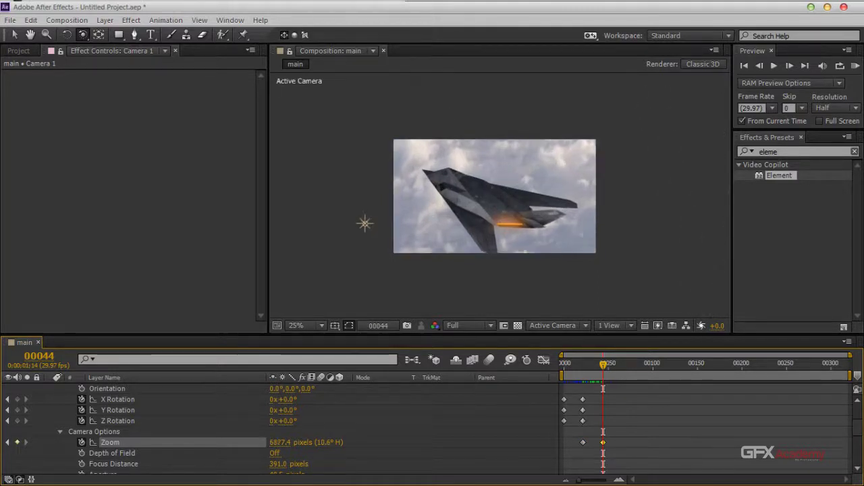
{"action": "left_click_drag", "start_coordinate": [279, 442], "coordinate": [425, 442]}
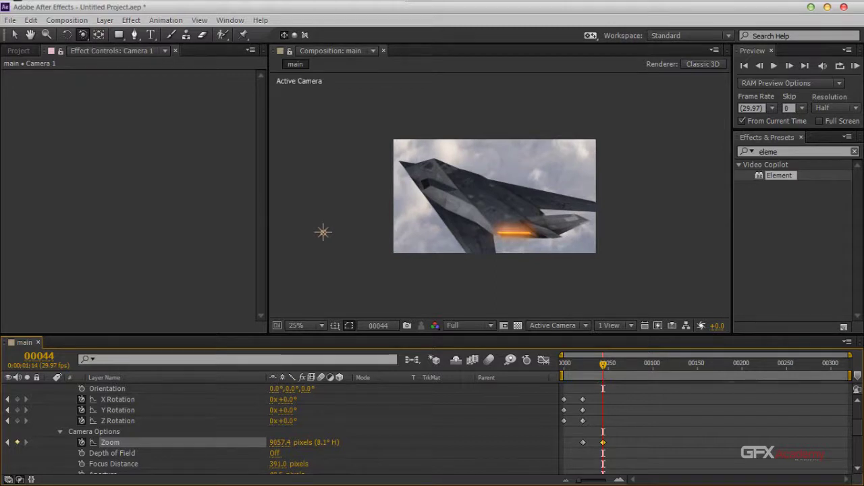
Move Camera 1's second Zoom keyframe earlier to about frame 37, and preview the animation from the start
{"action": "left_click_drag", "start_coordinate": [603, 442], "coordinate": [597, 442]}
{"action": "left_click_drag", "start_coordinate": [603, 364], "coordinate": [593, 364]}
{"action": "key", "text": "Home"}
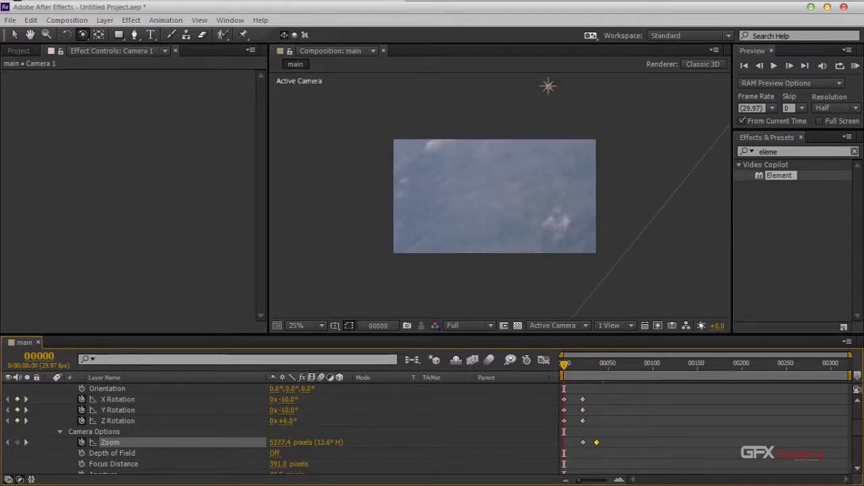
{"action": "key", "text": "space"}
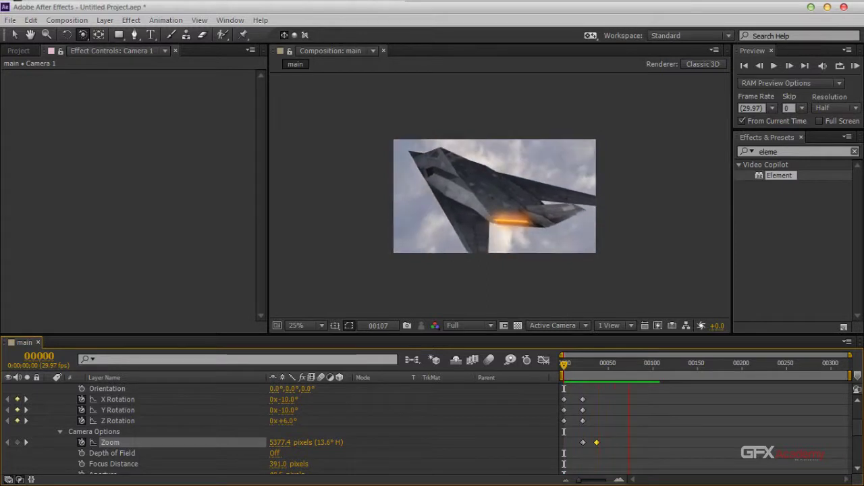
{"action": "key", "text": "space"}
{"action": "scroll", "coordinate": [270, 425], "scroll_direction": "up", "scroll_amount": 1}
{"action": "left_click", "coordinate": [115, 388]}
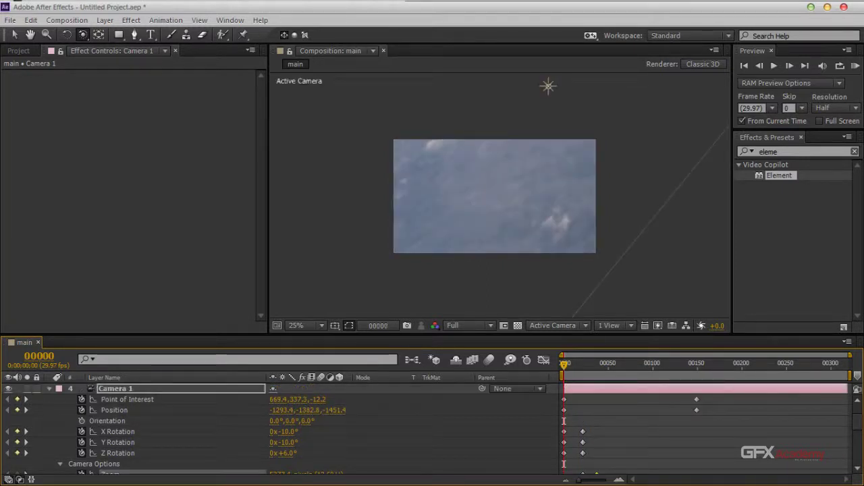
Enlarge the timeline area and keyframe Camera 1's Zoom at 1967.4 pixels on frame 116
{"action": "left_click_drag", "start_coordinate": [317, 335], "coordinate": [317, 305]}
{"action": "key", "text": "space"}
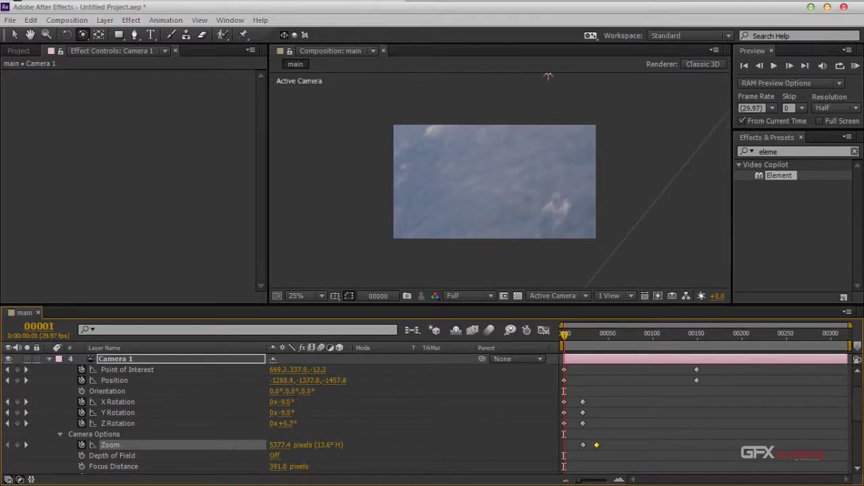
{"action": "key", "text": "space"}
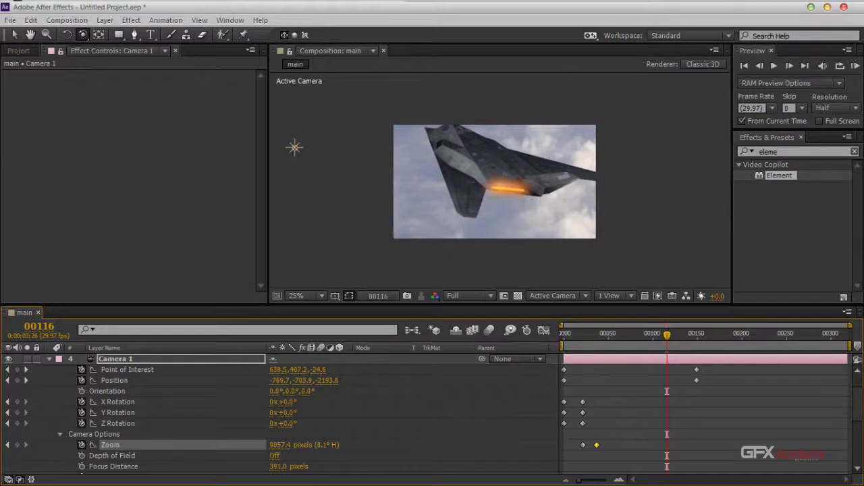
{"action": "left_click_drag", "start_coordinate": [279, 445], "coordinate": [162, 445]}
{"action": "left_click_drag", "start_coordinate": [254, 444], "coordinate": [181, 445]}
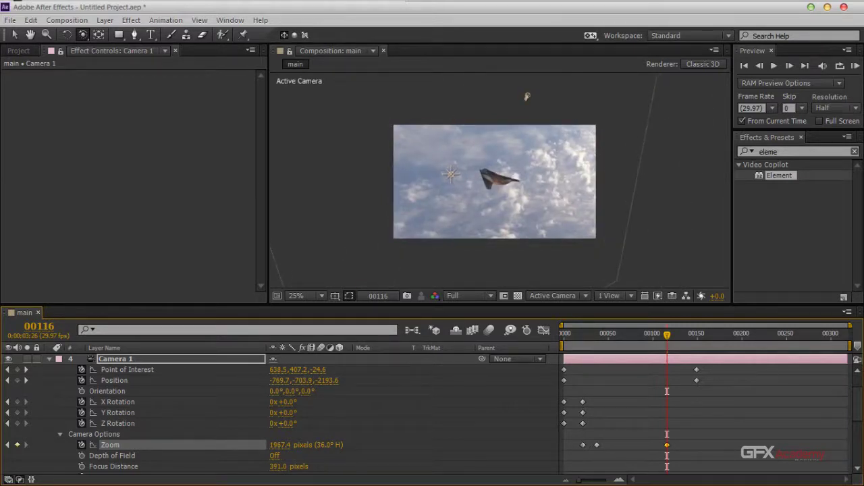
Review the camera zoom-out by stepping through the frames from about 84 to beyond 131
{"action": "left_click_drag", "start_coordinate": [667, 335], "coordinate": [649, 335]}
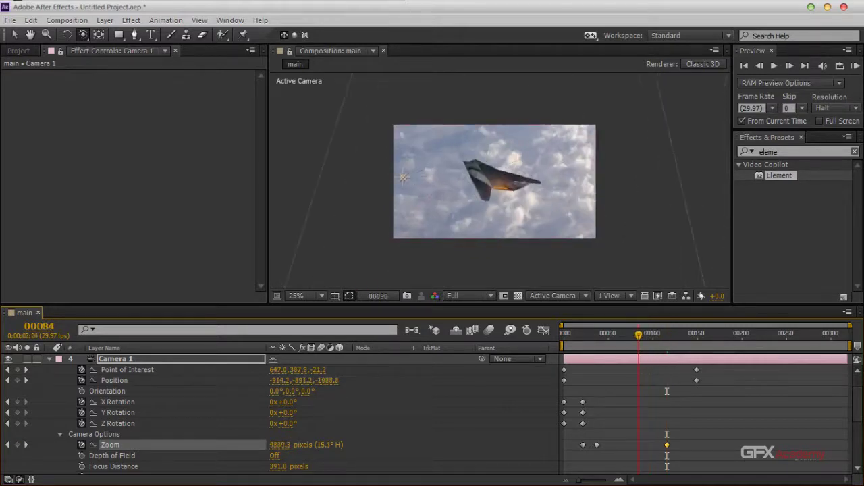
{"action": "key", "text": "shift+Page_Up"}
{"action": "key", "text": "shift+Page_Down"}
{"action": "key", "text": "shift+Page_Down"}
{"action": "key", "text": "shift+Page_Down"}
{"action": "key", "text": "shift+Page_Down"}
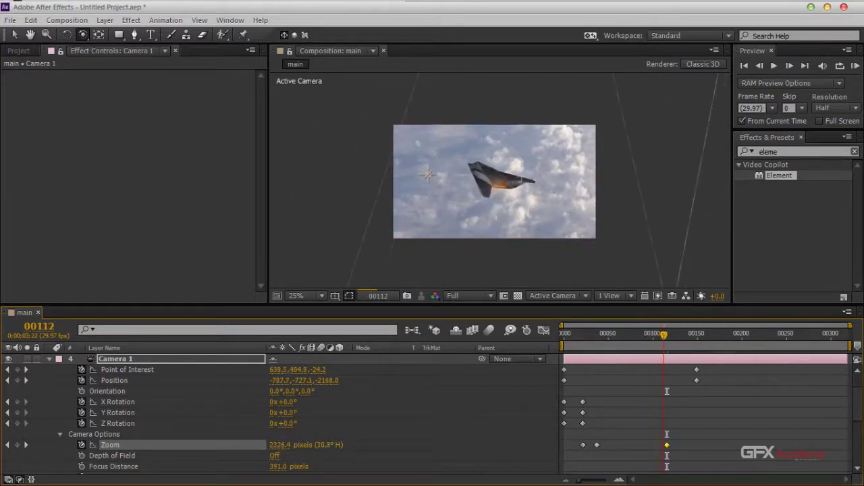
{"action": "key", "text": "Page_Down"}
{"action": "key", "text": "Page_Down"}
{"action": "key", "text": "Page_Down"}
{"action": "key", "text": "Page_Down"}
{"action": "key", "text": "Page_Down"}
{"action": "key", "text": "Page_Down"}
{"action": "key", "text": "Page_Down"}
{"action": "key", "text": "Page_Down"}
{"action": "key", "text": "Page_Down"}
{"action": "key", "text": "Page_Down"}
{"action": "key", "text": "Page_Down"}
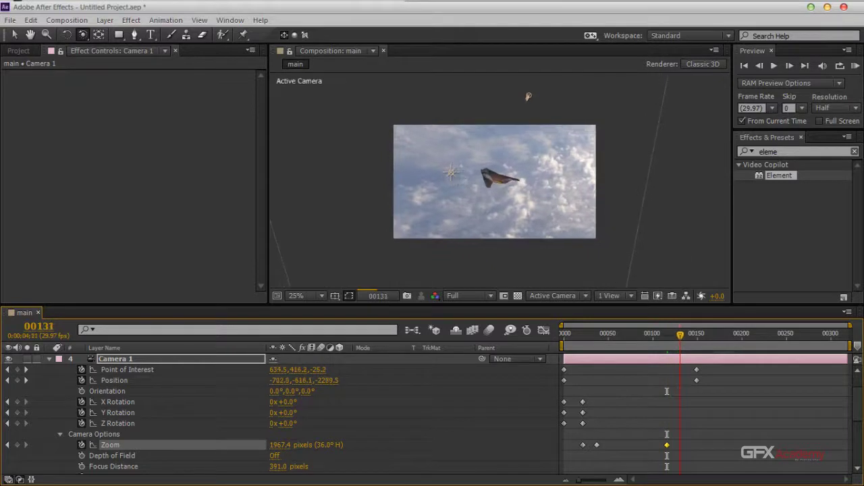
{"action": "key", "text": "Page_Down"}
{"action": "key", "text": "Page_Down"}
{"action": "key", "text": "Page_Down"}
{"action": "key", "text": "Page_Down"}
{"action": "key", "text": "Page_Down"}
{"action": "key", "text": "Page_Down"}
{"action": "key", "text": "Page_Down"}
{"action": "key", "text": "Page_Down"}
{"action": "key", "text": "Page_Down"}
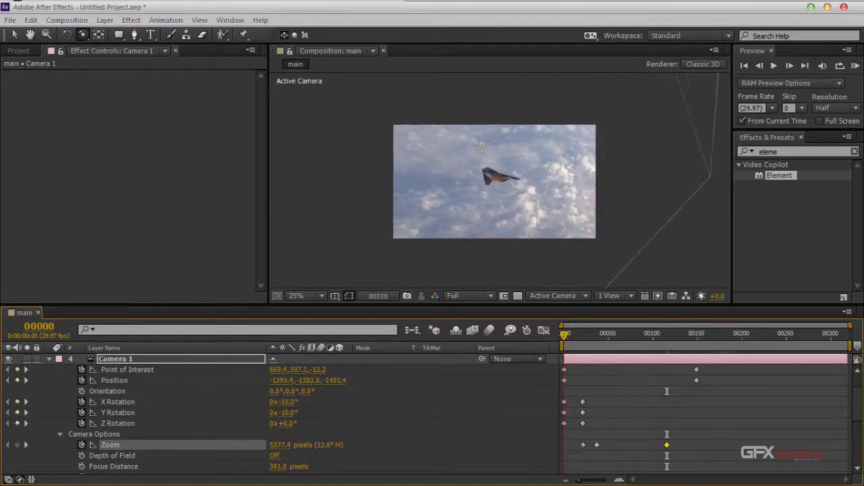
Apply Easy Ease to all of Camera 1's Point of Interest, Position, X/Y/Z Rotation and Zoom keyframes
{"action": "key", "text": "Home"}
{"action": "left_click_drag", "start_coordinate": [718, 365], "coordinate": [560, 456]}
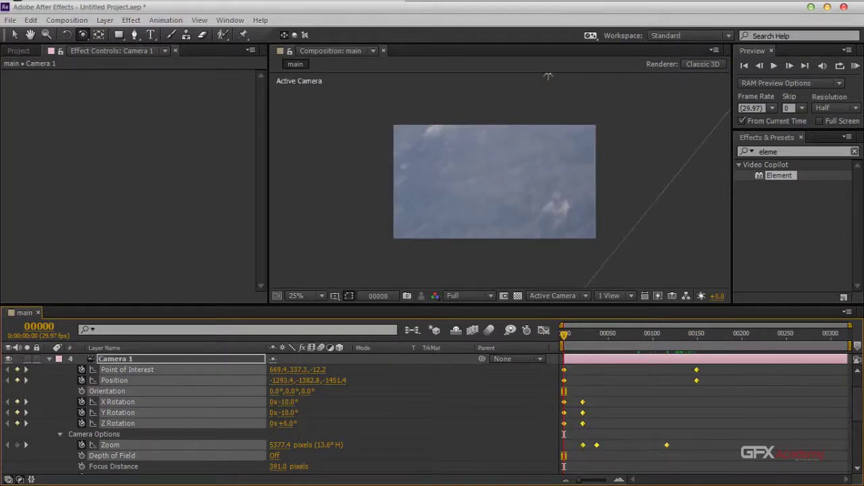
{"action": "right_click", "coordinate": [582, 445]}
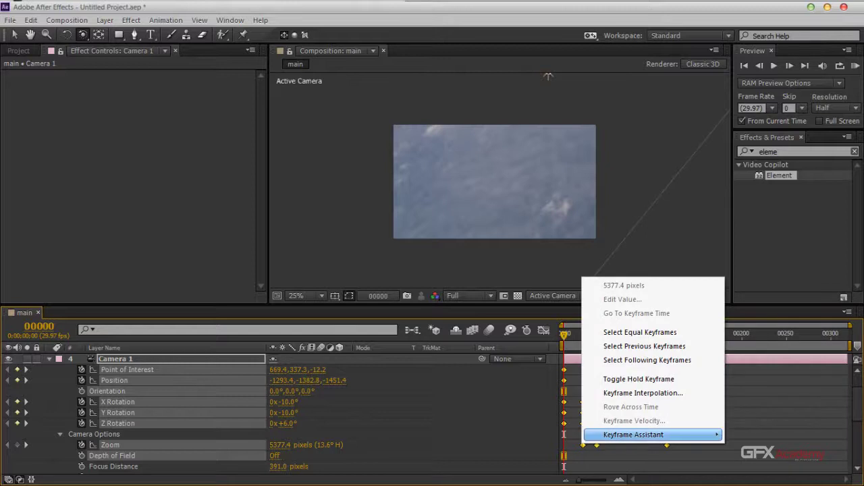
{"action": "mouse_move", "coordinate": [634, 434]}
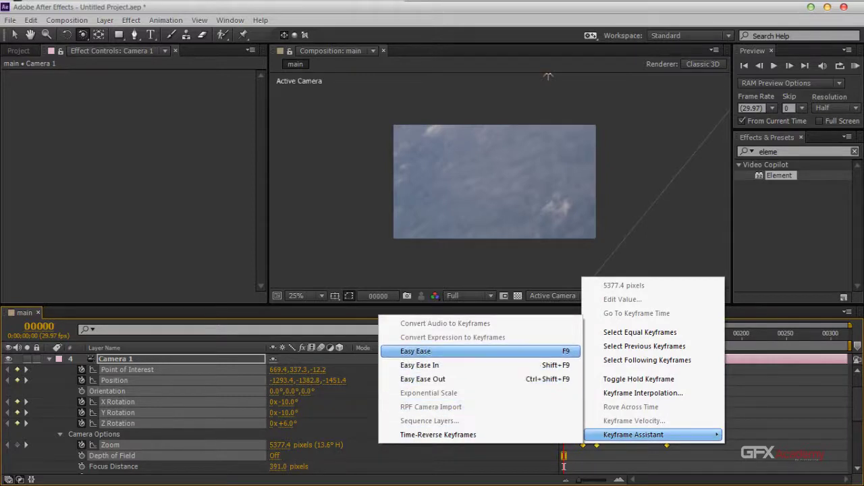
{"action": "left_click", "coordinate": [415, 351]}
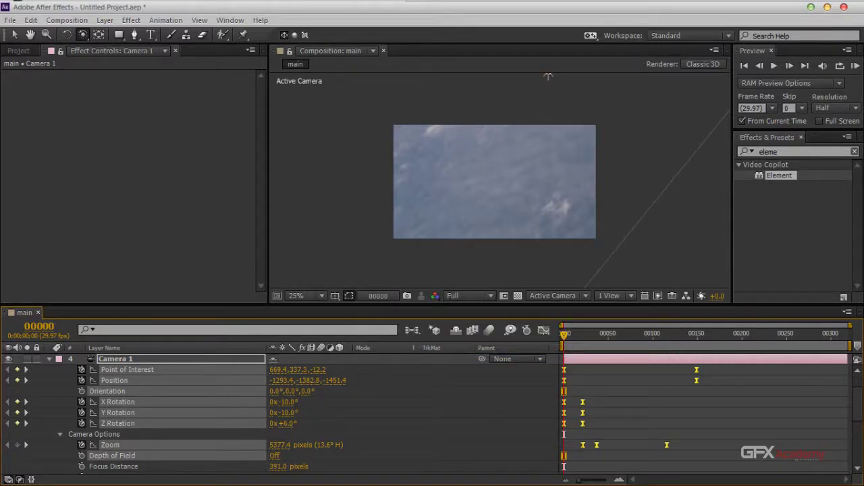
Preview the eased camera animation from the first frame and step through its opening frames
{"action": "key", "text": "space"}
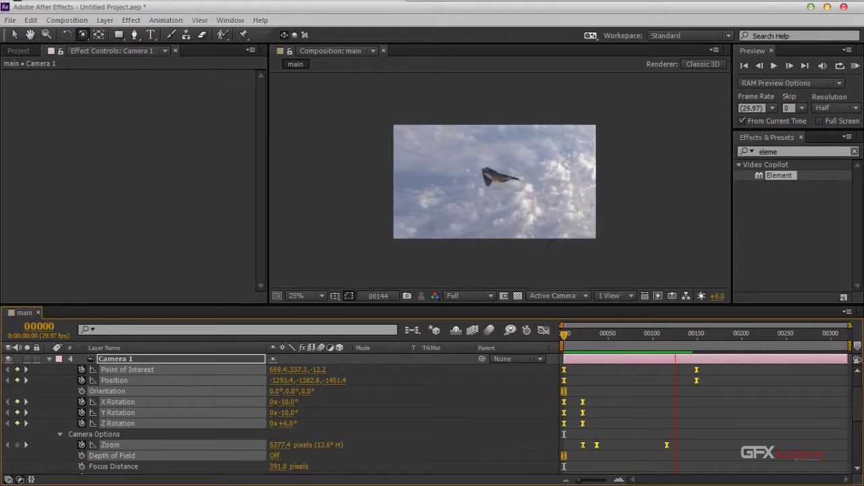
{"action": "key", "text": "space"}
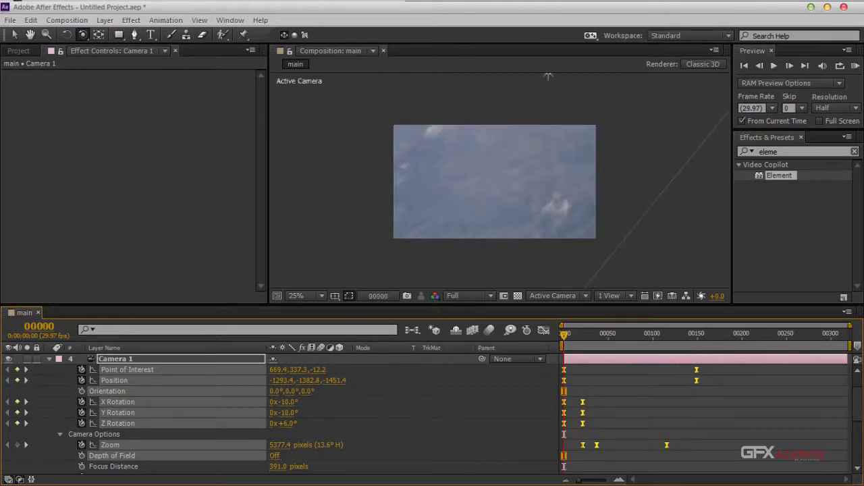
{"action": "key", "text": "Page_Down"}
{"action": "key", "text": "Page_Down"}
{"action": "key", "text": "Page_Down"}
{"action": "key", "text": "Page_Down"}
{"action": "key", "text": "Page_Down"}
{"action": "key", "text": "Page_Down"}
{"action": "key", "text": "Page_Down"}
{"action": "key", "text": "Page_Down"}
{"action": "key", "text": "Page_Down"}
{"action": "key", "text": "Page_Down"}
{"action": "key", "text": "Page_Down"}
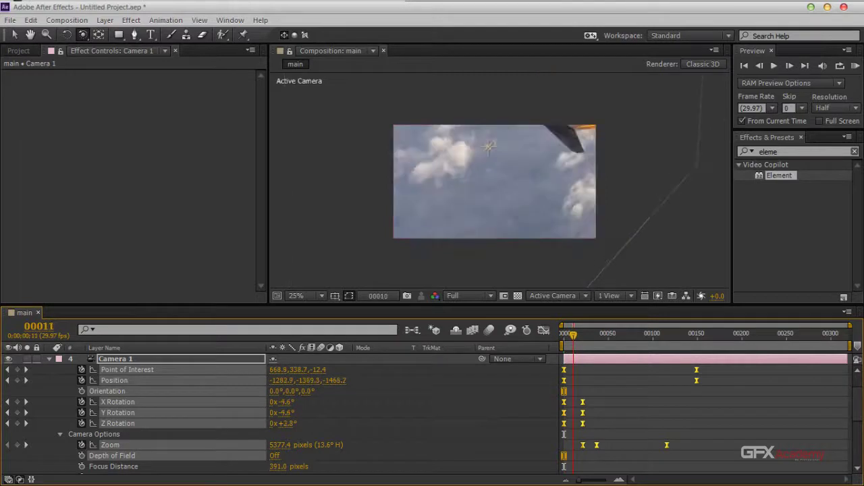
{"action": "key", "text": "shift+Page_Up"}
{"action": "key", "text": "Page_Up"}
Set the RAM preview resolution to Full and play back the camera animation from frame 0
{"action": "left_click", "coordinate": [470, 296]}
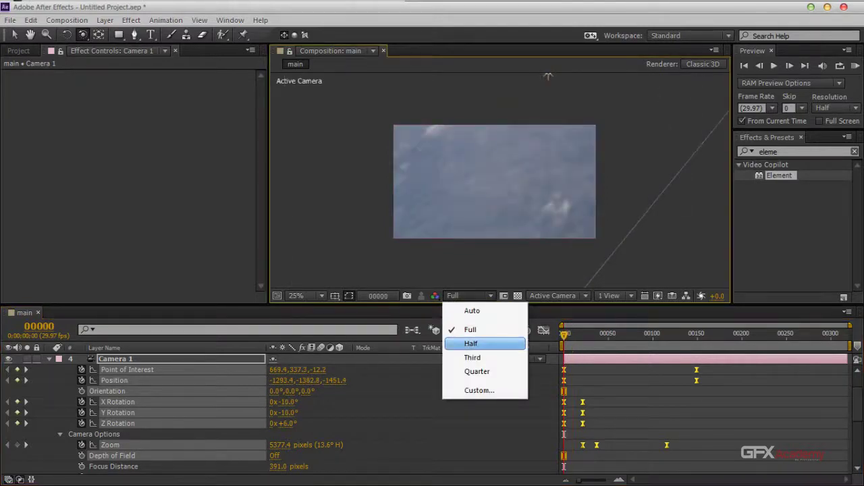
{"action": "left_click", "coordinate": [836, 108]}
{"action": "left_click", "coordinate": [836, 108]}
{"action": "left_click", "coordinate": [810, 141]}
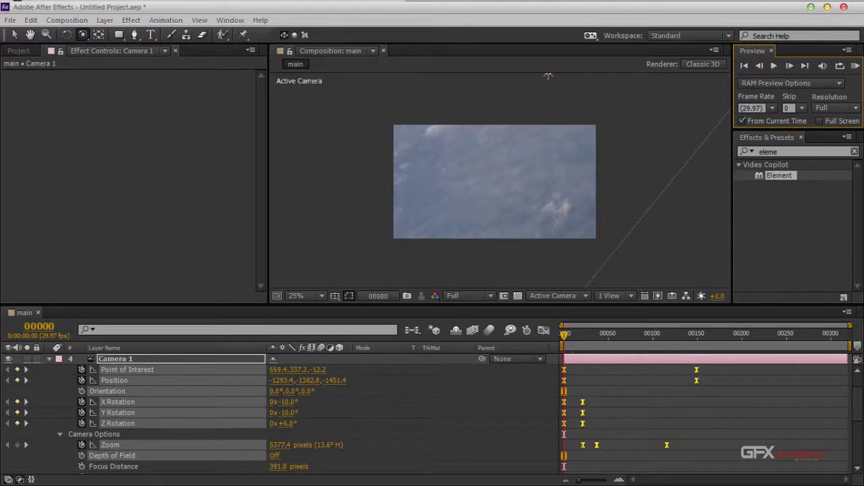
{"action": "key", "text": "space"}
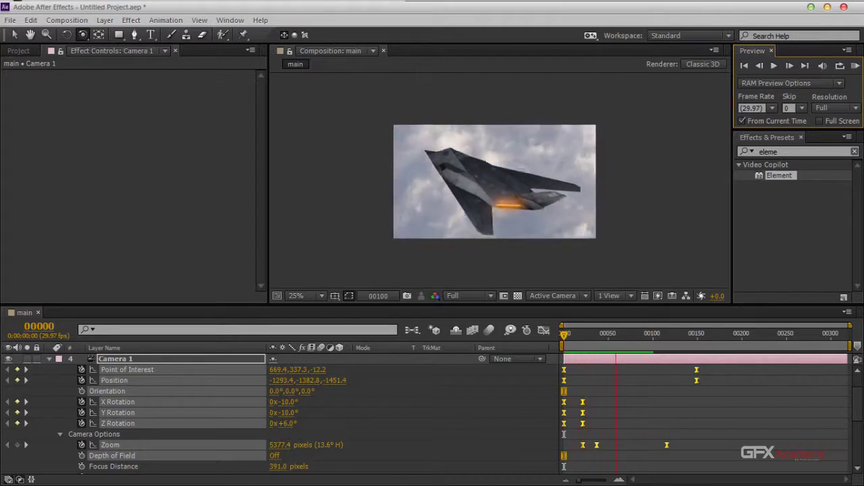
{"action": "left_click", "coordinate": [549, 77]}
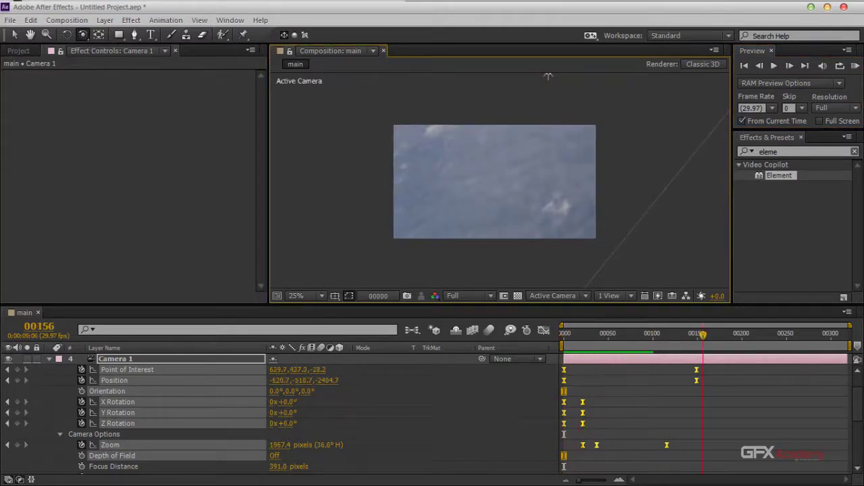
At frame 149, orbit Camera 1 lower and track it so the aircraft sits below centre, to position about -556.7, -284.0, -2523.2
{"action": "key", "text": "j"}
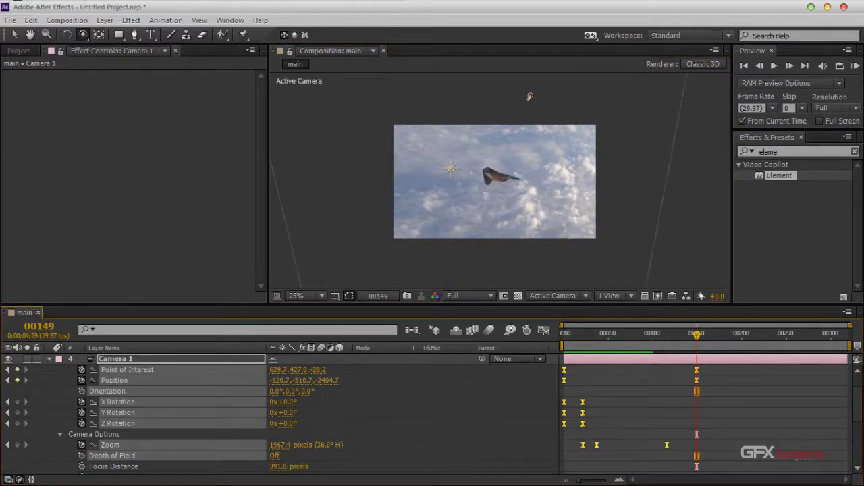
{"action": "left_click_drag", "start_coordinate": [530, 96], "coordinate": [529, 100]}
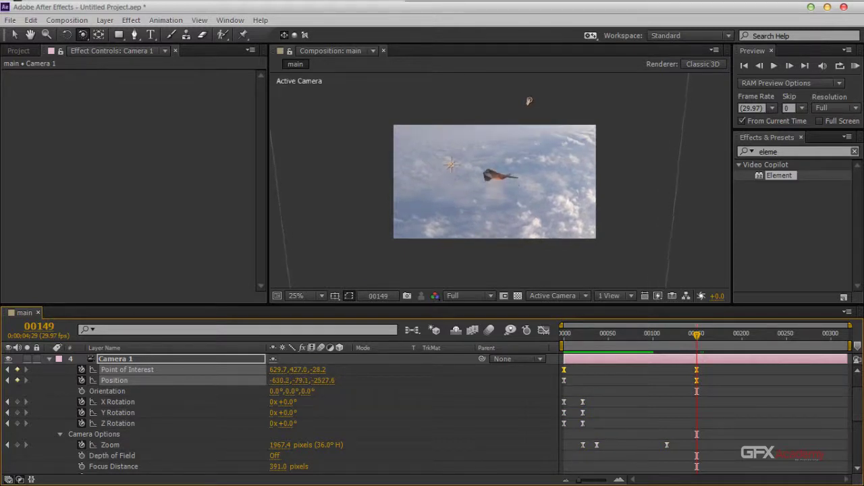
{"action": "left_click_drag", "start_coordinate": [83, 35], "coordinate": [118, 62]}
{"action": "left_click_drag", "start_coordinate": [529, 101], "coordinate": [522, 123]}
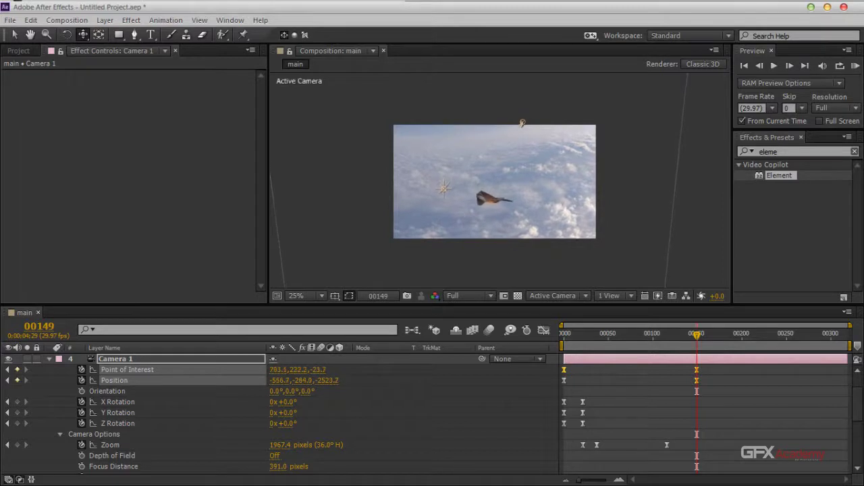
Orbit Camera 1 sideways around the aircraft at frame 149 to position about -1117.9, -332.7, -2137.1
{"action": "key", "text": "c"}
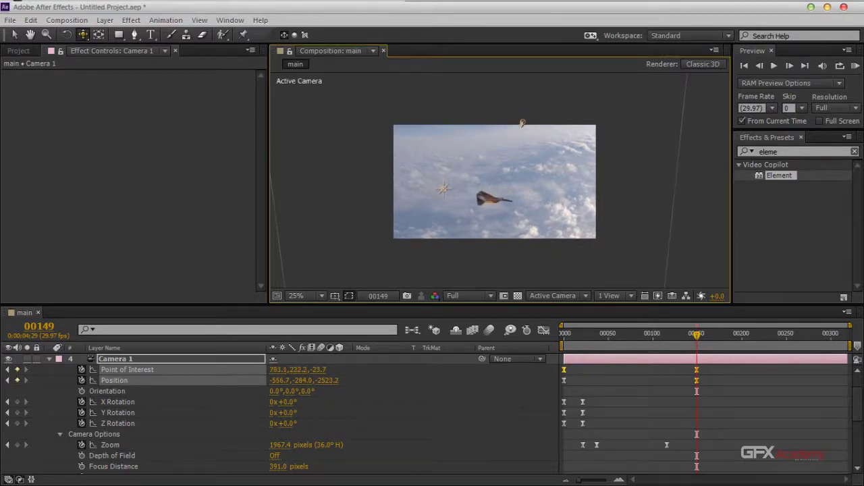
{"action": "left_click", "coordinate": [148, 48]}
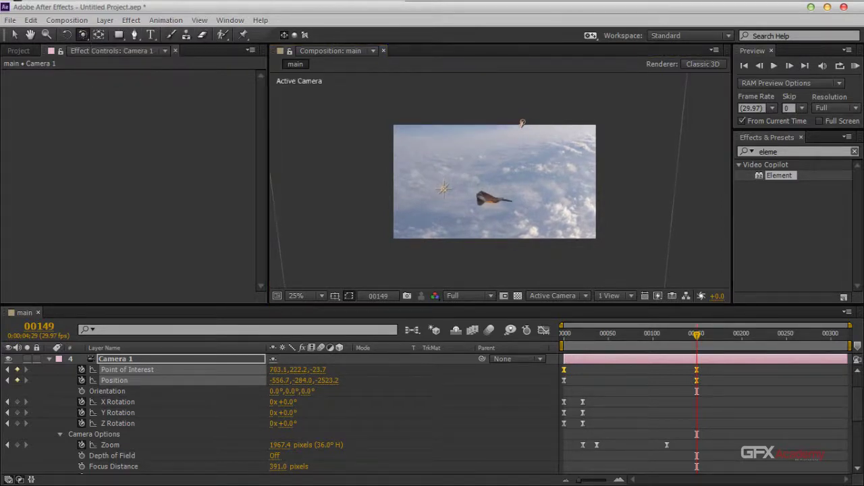
{"action": "left_click_drag", "start_coordinate": [522, 123], "coordinate": [515, 122]}
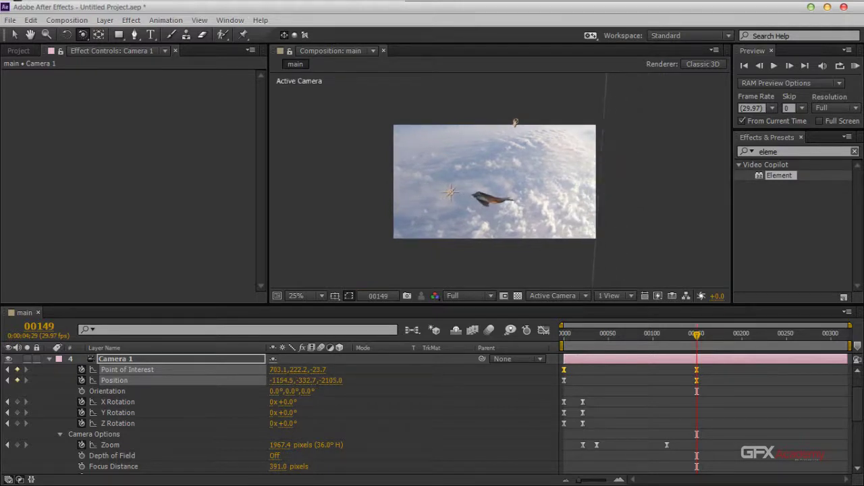
{"action": "left_click_drag", "start_coordinate": [515, 122], "coordinate": [516, 123]}
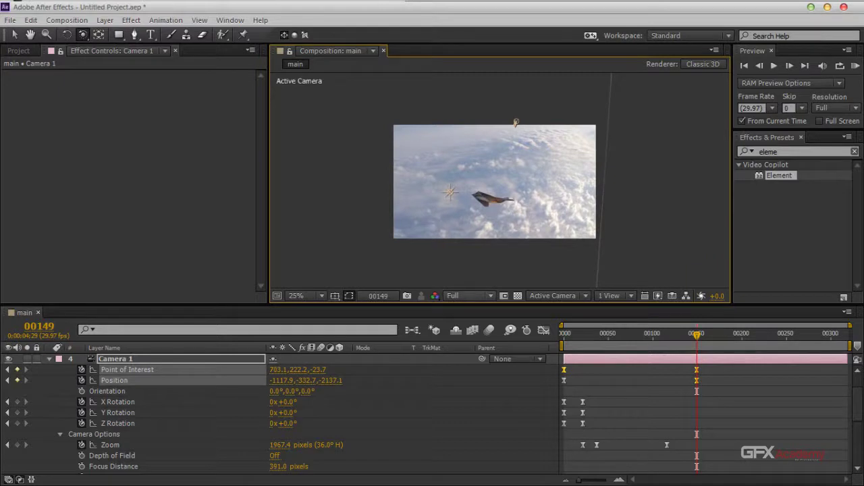
Set both the composition view resolution and the RAM preview resolution to Half
{"action": "left_click", "coordinate": [471, 295]}
{"action": "left_click", "coordinate": [473, 342]}
{"action": "left_click", "coordinate": [836, 108]}
{"action": "left_click", "coordinate": [777, 155]}
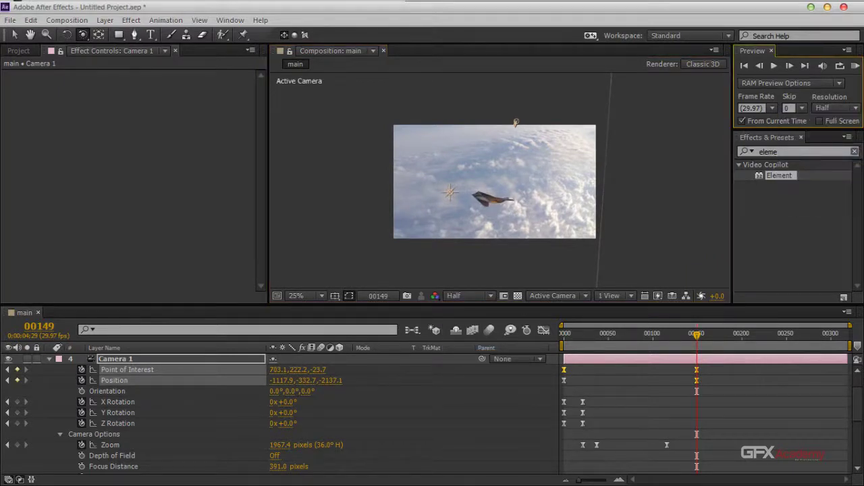
Review the updated camera move by going back from frame 149 towards the start and forward again past frame 100
{"action": "left_click_drag", "start_coordinate": [697, 335], "coordinate": [672, 335]}
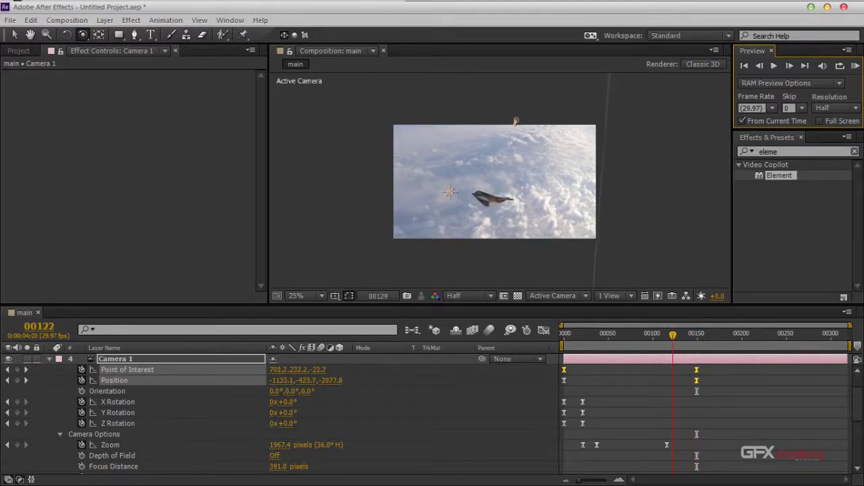
{"action": "key", "text": "Page_Up"}
{"action": "key", "text": "Page_Up"}
{"action": "key", "text": "Page_Up"}
{"action": "key", "text": "Page_Up"}
{"action": "key", "text": "Page_Up"}
{"action": "key", "text": "Page_Up"}
{"action": "key", "text": "Page_Up"}
{"action": "key", "text": "Page_Up"}
{"action": "key", "text": "Page_Up"}
{"action": "key", "text": "Page_Up"}
{"action": "key", "text": "Page_Up"}
{"action": "key", "text": "Page_Up"}
{"action": "key", "text": "Page_Up"}
{"action": "key", "text": "Page_Up"}
{"action": "key", "text": "Page_Up"}
{"action": "key", "text": "Page_Up"}
{"action": "key", "text": "Page_Up"}
{"action": "key", "text": "Page_Up"}
{"action": "key", "text": "Page_Up"}
{"action": "key", "text": "Page_Up"}
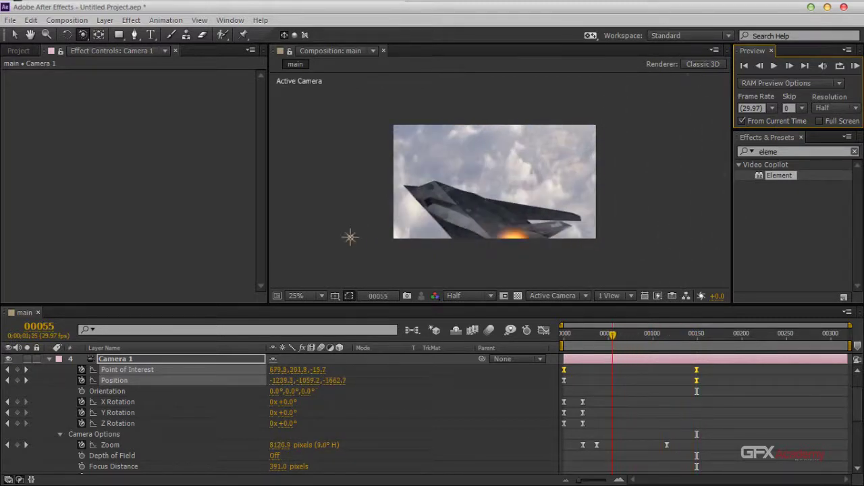
{"action": "key", "text": "Page_Up"}
{"action": "key", "text": "Page_Up"}
{"action": "key", "text": "Page_Up"}
{"action": "key", "text": "Page_Up"}
{"action": "key", "text": "Page_Up"}
{"action": "key", "text": "Page_Up"}
{"action": "key", "text": "Page_Up"}
{"action": "key", "text": "Page_Up"}
{"action": "key", "text": "Page_Up"}
{"action": "key", "text": "Page_Up"}
{"action": "key", "text": "Page_Up"}
{"action": "key", "text": "Page_Up"}
{"action": "key", "text": "Page_Up"}
{"action": "key", "text": "Page_Up"}
{"action": "key", "text": "Page_Up"}
{"action": "key", "text": "Page_Up"}
{"action": "key", "text": "Page_Up"}
{"action": "key", "text": "Page_Up"}
{"action": "key", "text": "Page_Up"}
{"action": "key", "text": "Page_Up"}
{"action": "left_click_drag", "start_coordinate": [576, 334], "coordinate": [602, 334]}
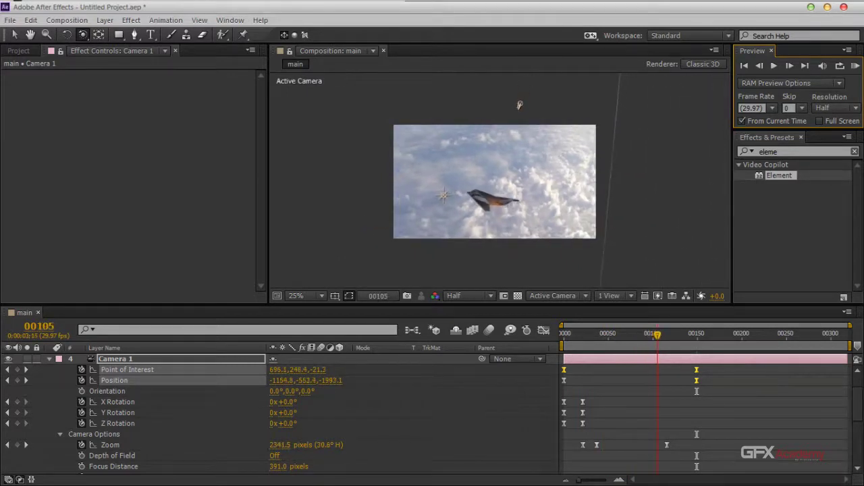
{"action": "key", "text": "space"}
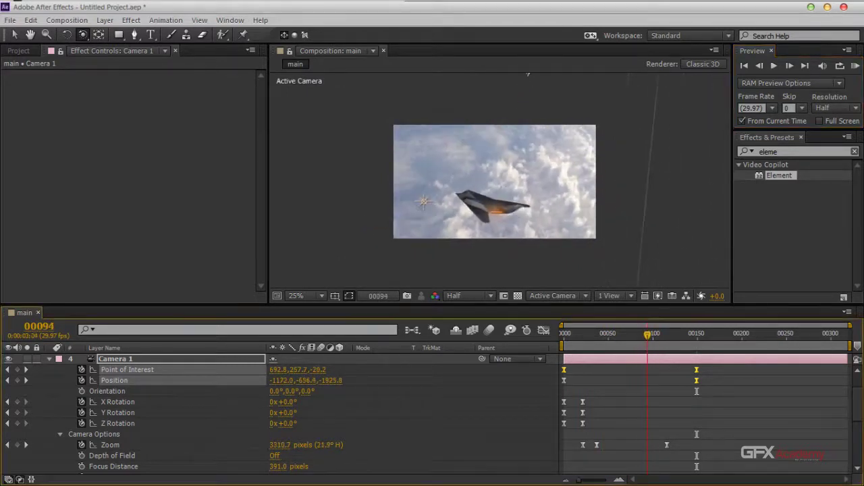
Delete Camera 1's last Zoom keyframe and track the camera at frame 149 to position about -1144.9, -205.8, -2147.3, reframing the aircraft
{"action": "left_click", "coordinate": [666, 445]}
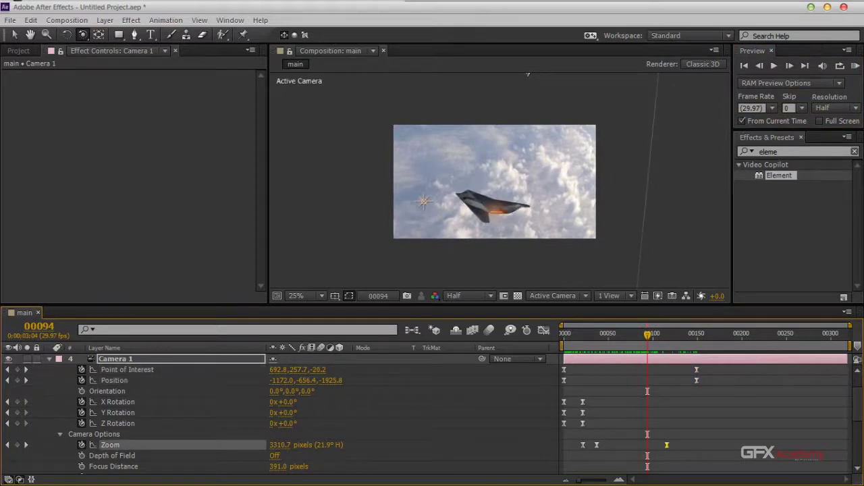
{"action": "key", "text": "Delete"}
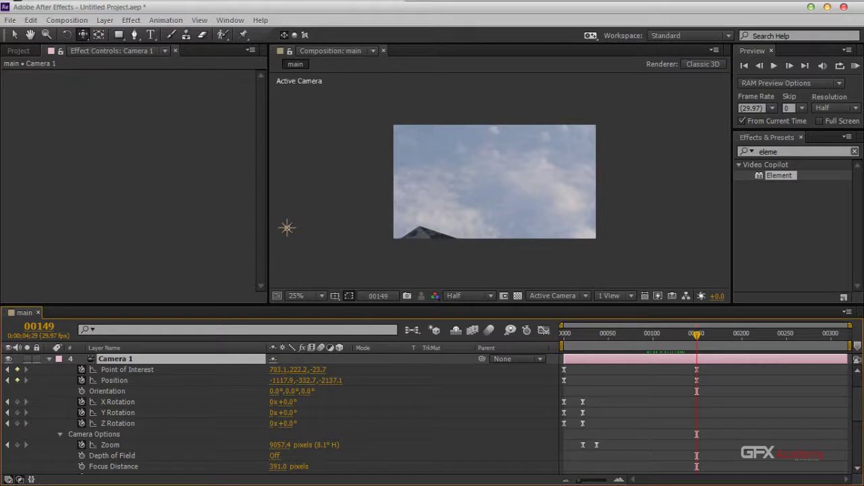
{"action": "left_click_drag", "start_coordinate": [287, 227], "coordinate": [293, 154]}
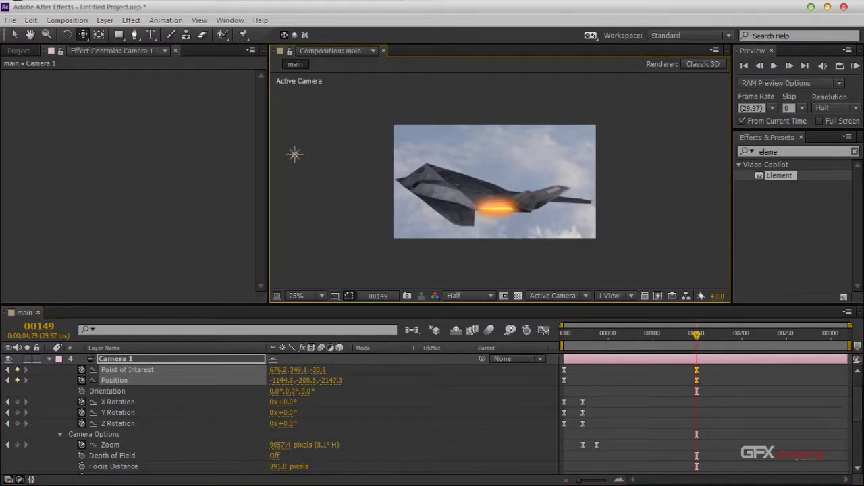
Check the camera move back from frame 149, then keyframe Camera 1's Zoom at frame 149 to 2087.4 pixels
{"action": "left_click_drag", "start_coordinate": [697, 335], "coordinate": [582, 335]}
{"action": "key", "text": "Page_Down"}
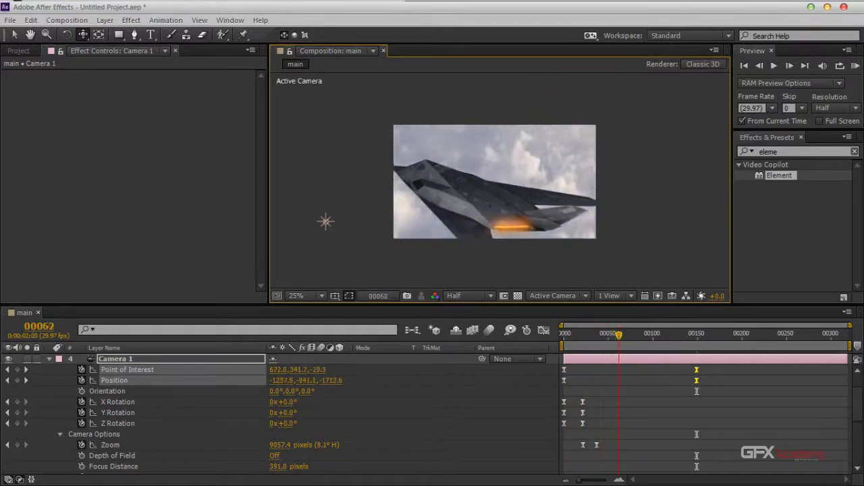
{"action": "key", "text": "Page_Down"}
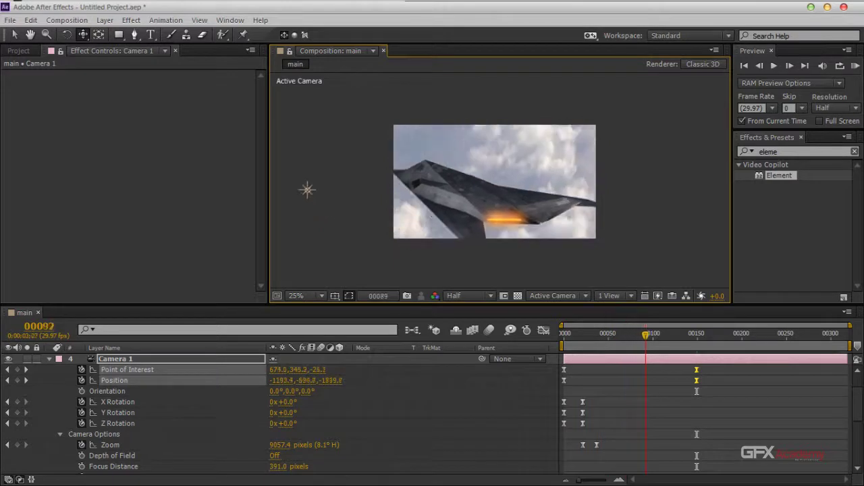
{"action": "left_click_drag", "start_coordinate": [653, 336], "coordinate": [696, 335]}
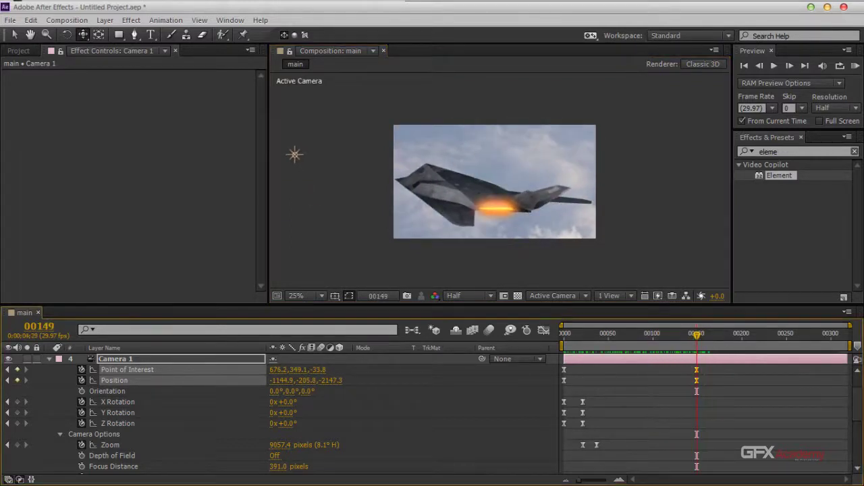
{"action": "left_click_drag", "start_coordinate": [280, 445], "coordinate": [60, 445]}
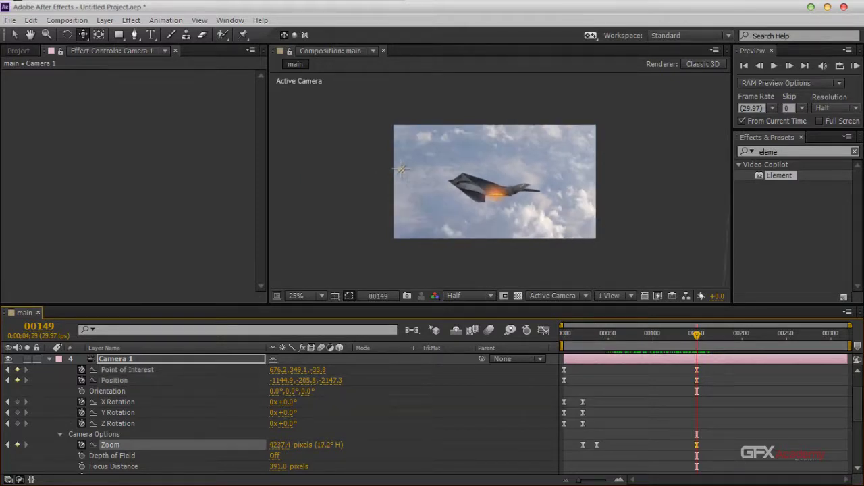
{"action": "mouse_move", "coordinate": [279, 445]}
{"action": "left_mouse_down"}
{"action": "mouse_move", "coordinate": [170, 445]}
{"action": "mouse_move", "coordinate": [270, 445]}
{"action": "left_mouse_up"}
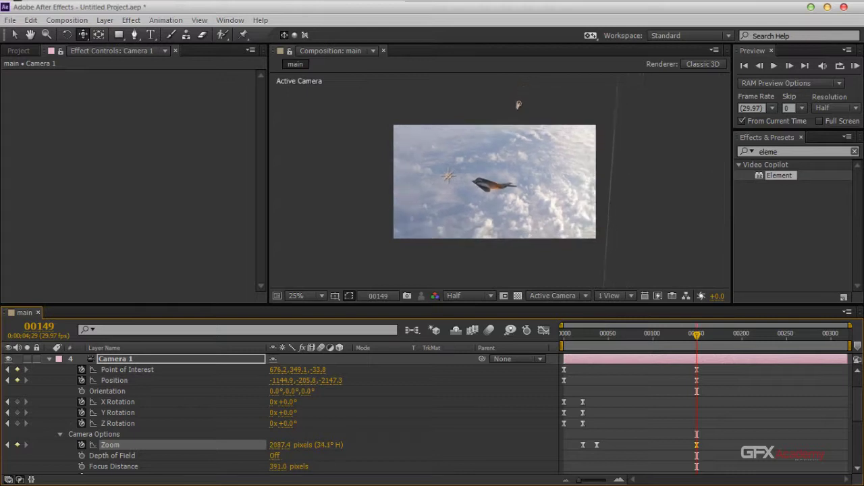
At frame 37, track Camera 1 to position about -1298, -1152, -1573, shifting the aircraft upward in the frame
{"action": "left_click_drag", "start_coordinate": [697, 335], "coordinate": [614, 335]}
{"action": "left_click_drag", "start_coordinate": [20, 326], "coordinate": [8, 326]}
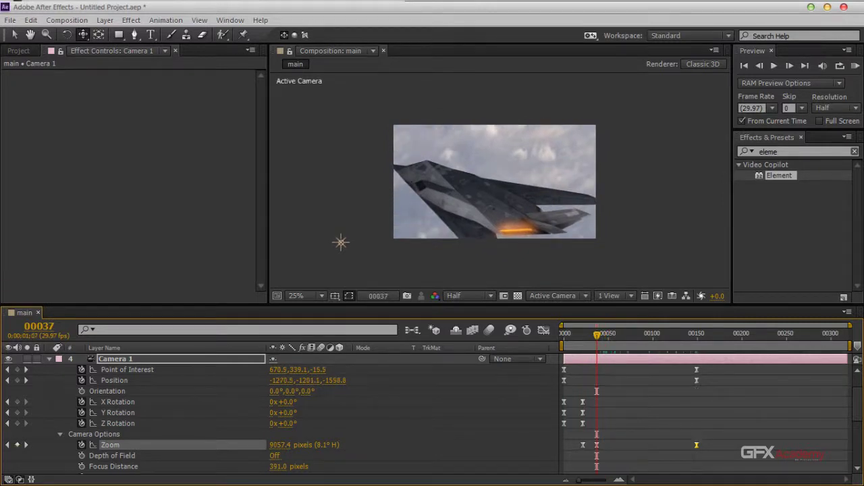
{"action": "left_click_drag", "start_coordinate": [341, 242], "coordinate": [344, 210]}
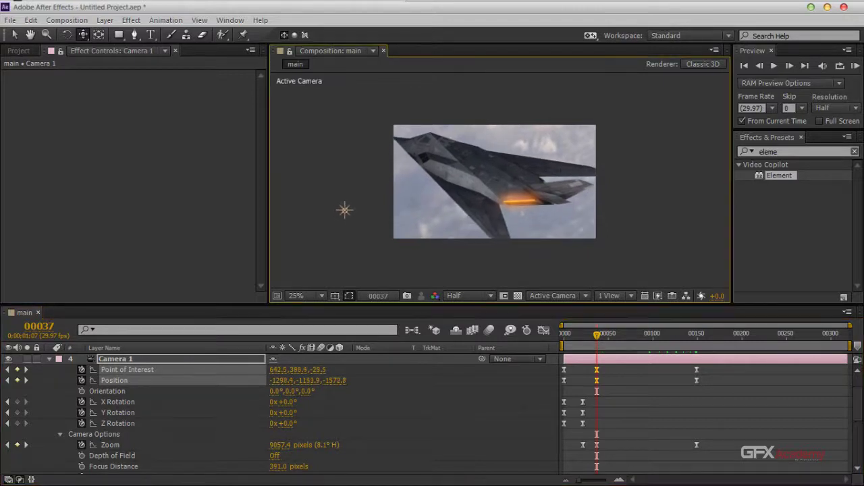
Review the revised camera move from the opening frames to about frame 144, rechecking the stretch between frames 16 and 94
{"action": "left_click_drag", "start_coordinate": [597, 335], "coordinate": [573, 335]}
{"action": "key", "text": "space"}
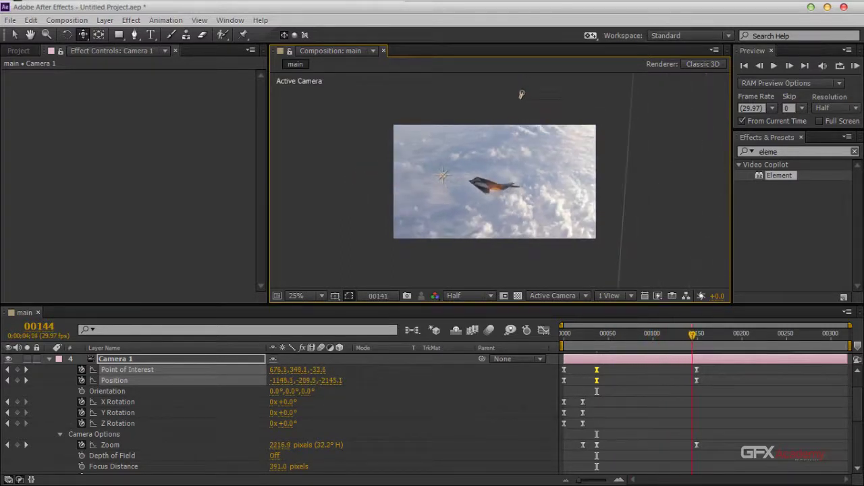
{"action": "left_click_drag", "start_coordinate": [691, 335], "coordinate": [646, 335]}
{"action": "key", "text": "Page_Down"}
{"action": "key", "text": "Page_Down"}
{"action": "key", "text": "Page_Down"}
{"action": "key", "text": "Page_Down"}
{"action": "key", "text": "Page_Down"}
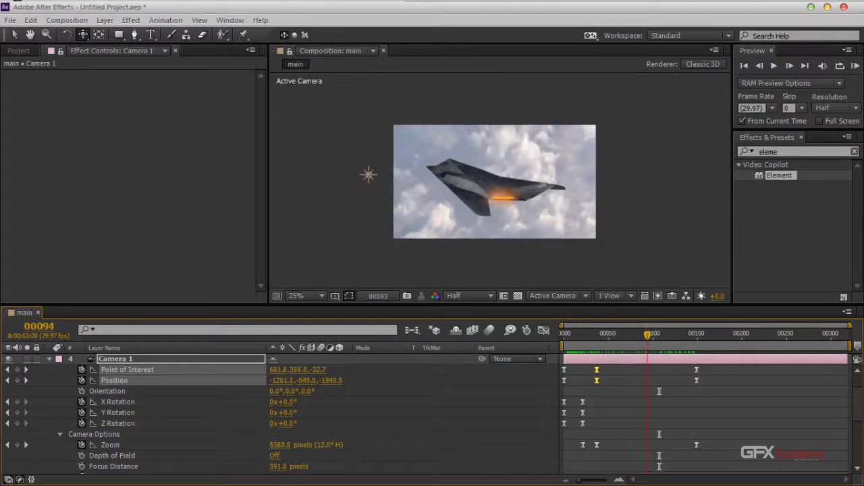
{"action": "key", "text": "Page_Up"}
{"action": "key", "text": "Page_Up"}
{"action": "key", "text": "Page_Up"}
{"action": "key", "text": "Page_Up"}
{"action": "key", "text": "Page_Up"}
{"action": "key", "text": "Page_Up"}
{"action": "key", "text": "Page_Up"}
{"action": "key", "text": "Page_Up"}
{"action": "key", "text": "Page_Up"}
{"action": "key", "text": "Page_Up"}
{"action": "key", "text": "Page_Up"}
{"action": "key", "text": "Page_Up"}
{"action": "key", "text": "Page_Up"}
{"action": "key", "text": "Page_Up"}
{"action": "key", "text": "Page_Up"}
{"action": "key", "text": "Page_Up"}
{"action": "key", "text": "Page_Up"}
{"action": "key", "text": "Page_Up"}
{"action": "key", "text": "Page_Up"}
{"action": "key", "text": "Page_Up"}
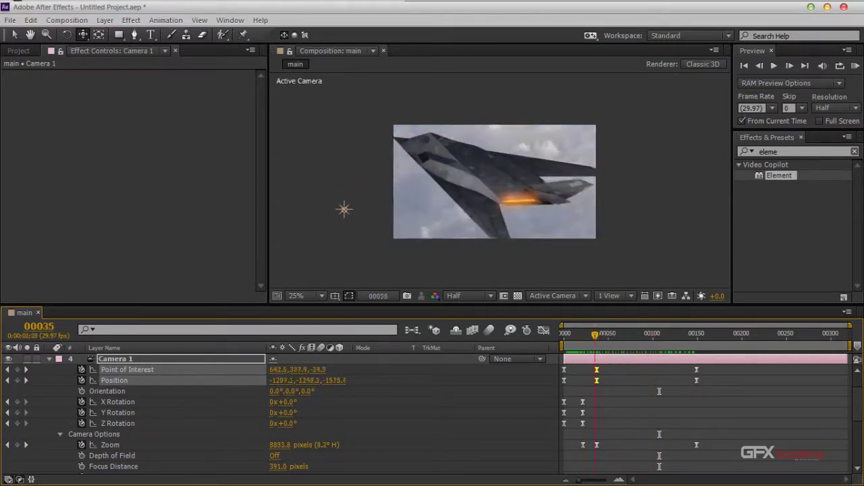
{"action": "key", "text": "Page_Down"}
{"action": "key", "text": "Page_Down"}
{"action": "key", "text": "Page_Down"}
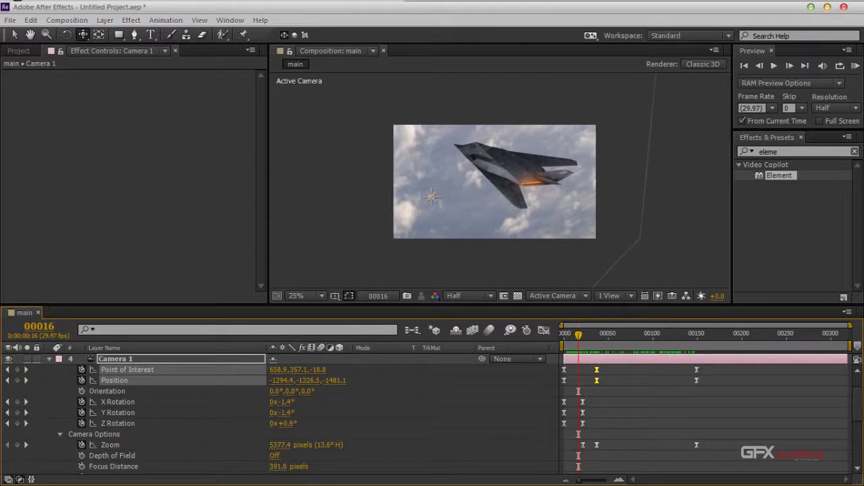
Collapse Camera 1's properties and create a Group 1 null from the Element effect on the element layer
{"action": "key", "text": "u"}
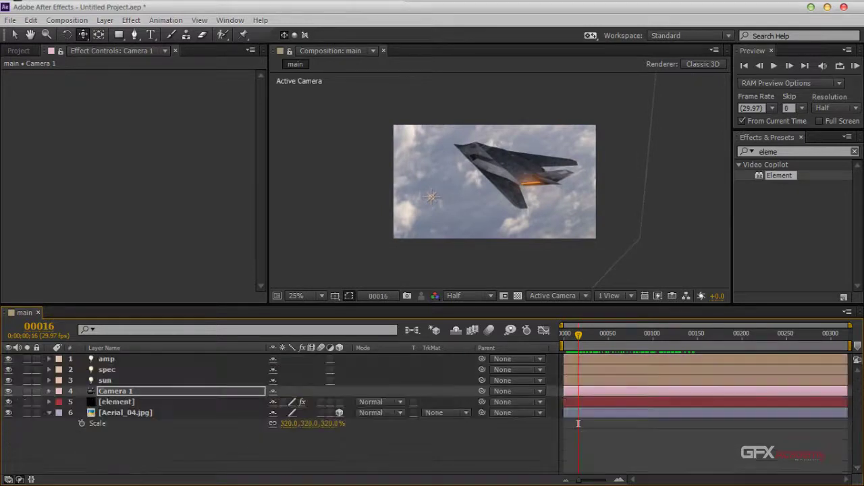
{"action": "left_click", "coordinate": [116, 402]}
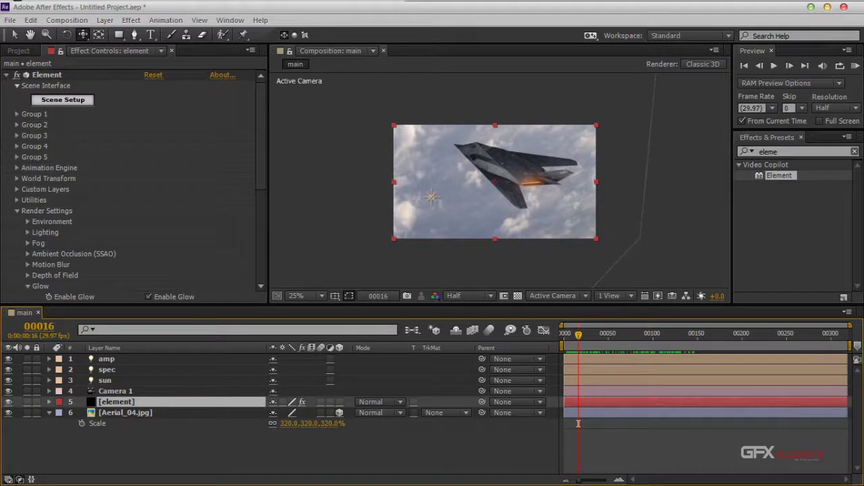
{"action": "left_click", "coordinate": [17, 114]}
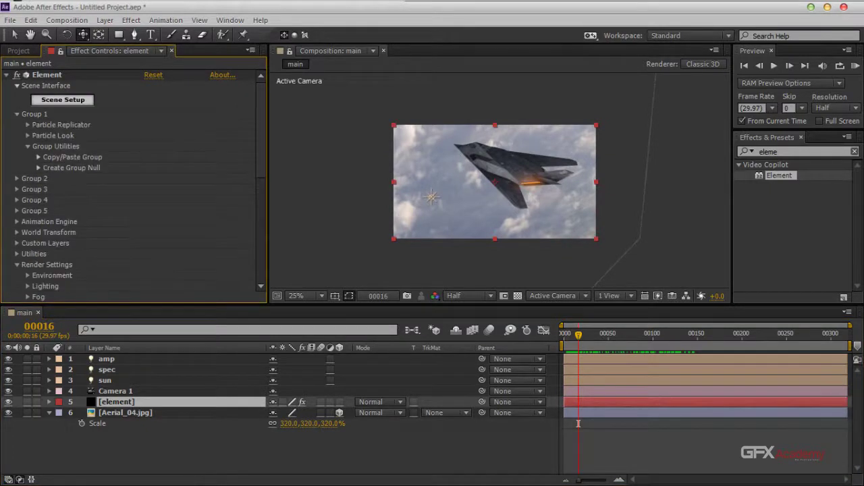
{"action": "left_click", "coordinate": [38, 167]}
{"action": "left_click", "coordinate": [75, 182]}
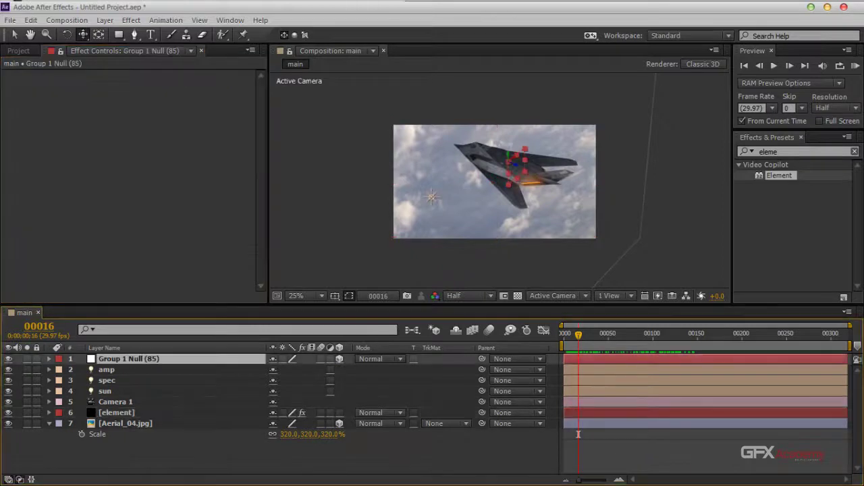
Reveal the Group 1 null's rotation properties and set its Z Rotation to -50° at frame 14 to bank the aircraft
{"action": "key", "text": "Page_Up"}
{"action": "key", "text": "Page_Up"}
{"action": "key", "text": "Page_Up"}
{"action": "key", "text": "Page_Up"}
{"action": "key", "text": "Page_Up"}
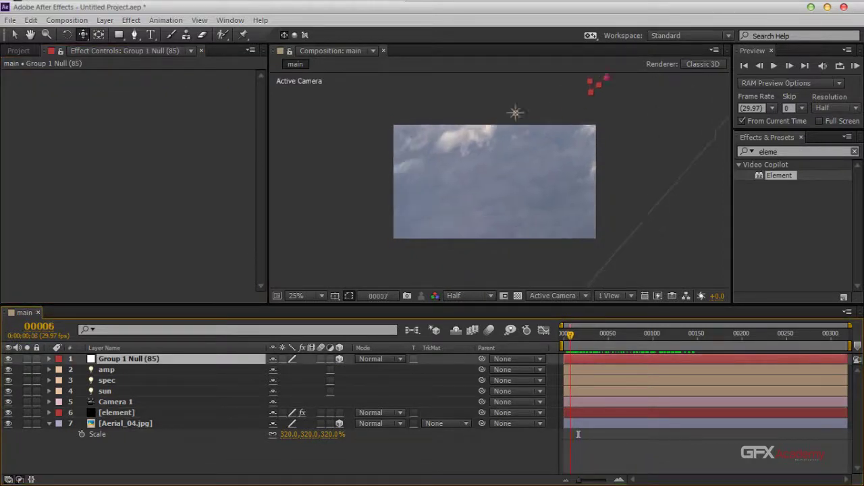
{"action": "key", "text": "Page_Down"}
{"action": "key", "text": "Page_Down"}
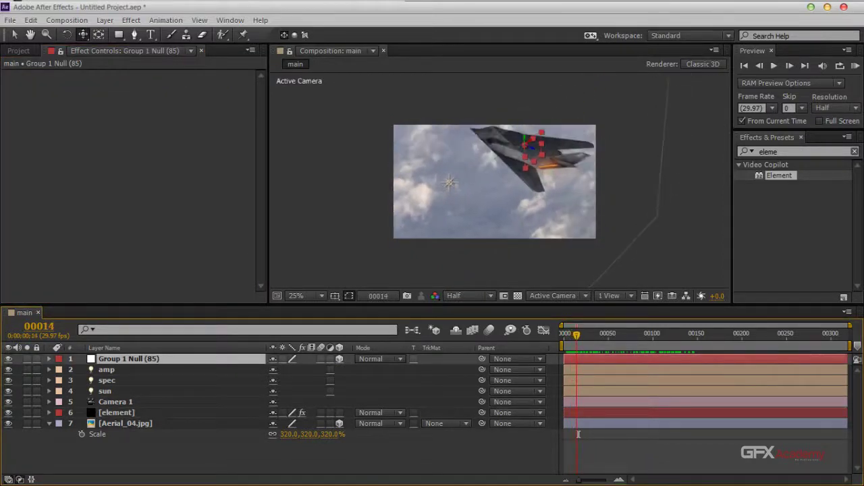
{"action": "key", "text": "r"}
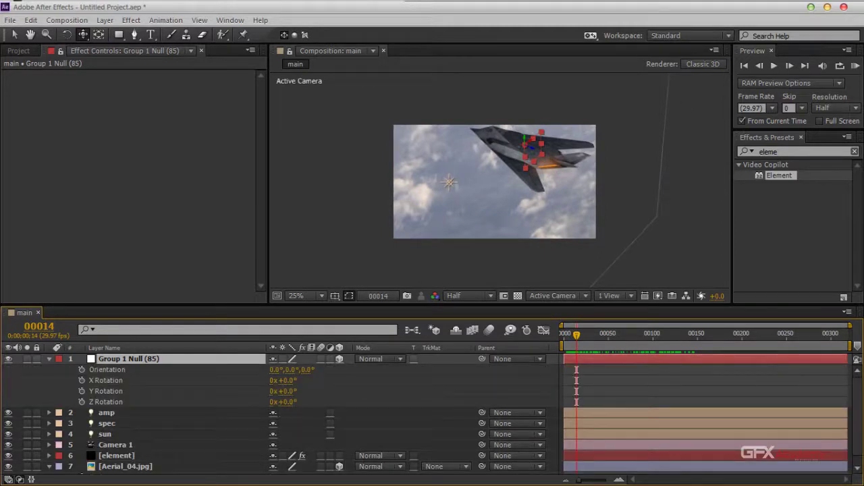
{"action": "left_click_drag", "start_coordinate": [287, 401], "coordinate": [281, 402]}
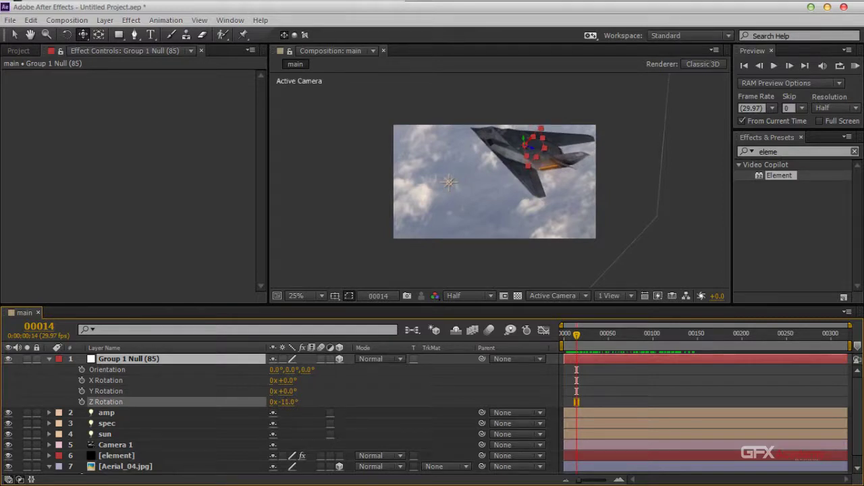
{"action": "key", "text": "shift+KP_Subtract"}
{"action": "key", "text": "shift+KP_Subtract"}
{"action": "key", "text": "shift+KP_Subtract"}
{"action": "key", "text": "shift+KP_Subtract"}
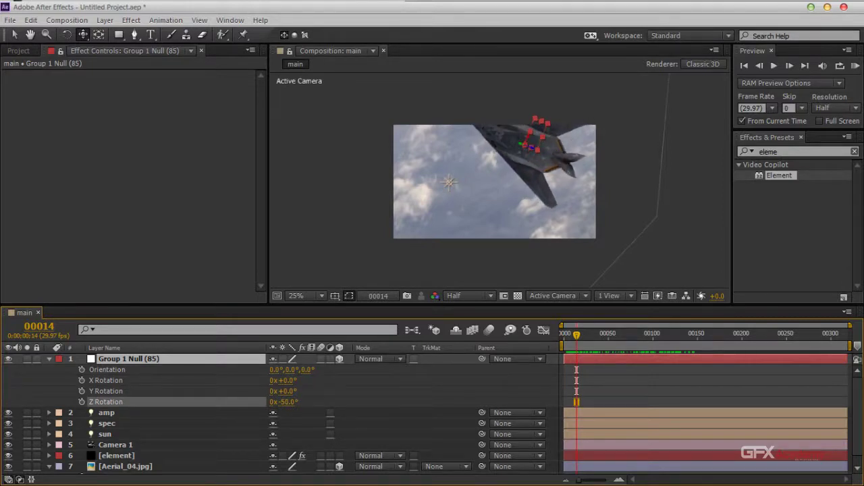
Enable keyframing on the Group 1 null's Z Rotation at frame 0, holding -50°
{"action": "left_click_drag", "start_coordinate": [576, 335], "coordinate": [568, 335]}
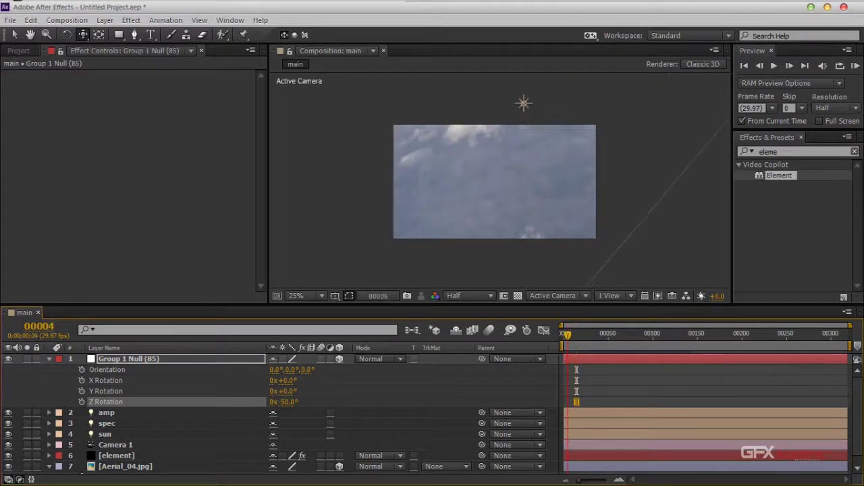
{"action": "key", "text": "Page_Up"}
{"action": "key", "text": "Page_Up"}
{"action": "key", "text": "Page_Up"}
{"action": "key", "text": "Page_Up"}
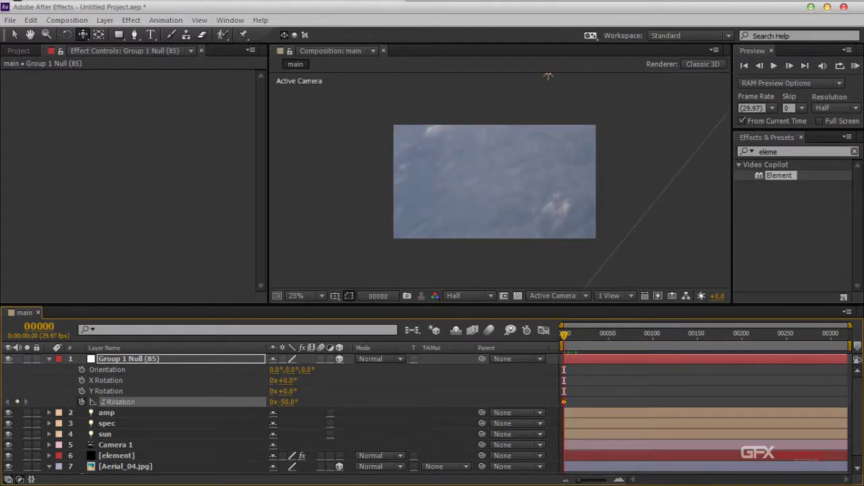
Keyframe the Group 1 null's Z Rotation at frame 22 to 14°
{"action": "key", "text": "Page_Down"}
{"action": "key", "text": "Page_Down"}
{"action": "key", "text": "Page_Down"}
{"action": "key", "text": "Page_Down"}
{"action": "key", "text": "Page_Down"}
{"action": "key", "text": "Page_Down"}
{"action": "key", "text": "Page_Down"}
{"action": "key", "text": "Page_Down"}
{"action": "key", "text": "Page_Down"}
{"action": "key", "text": "Page_Down"}
{"action": "key", "text": "Page_Down"}
{"action": "key", "text": "Page_Down"}
{"action": "key", "text": "Page_Down"}
{"action": "key", "text": "Page_Down"}
{"action": "key", "text": "Page_Down"}
{"action": "key", "text": "Page_Down"}
{"action": "key", "text": "Page_Down"}
{"action": "key", "text": "Page_Down"}
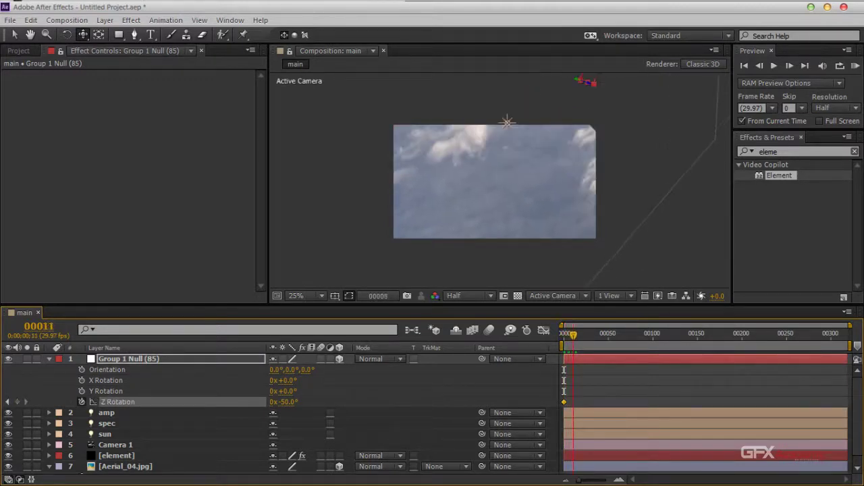
{"action": "key", "text": "Page_Down"}
{"action": "key", "text": "Page_Down"}
{"action": "key", "text": "Page_Down"}
{"action": "key", "text": "Page_Down"}
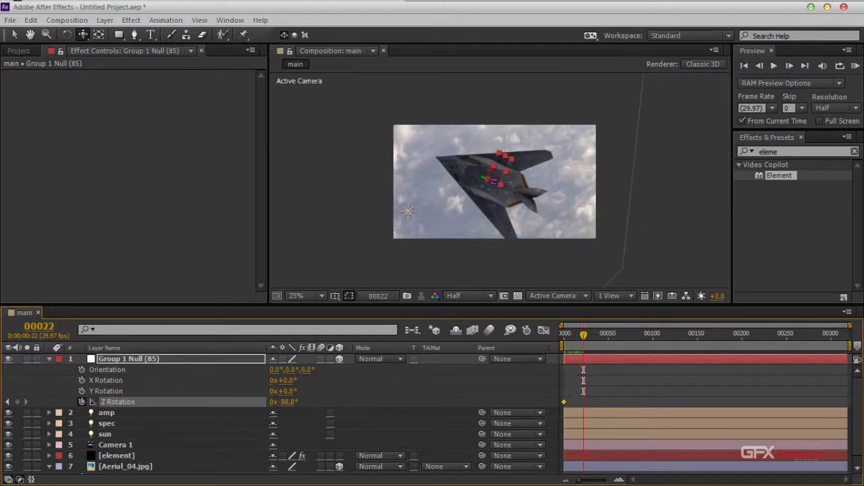
{"action": "left_click_drag", "start_coordinate": [287, 401], "coordinate": [313, 402]}
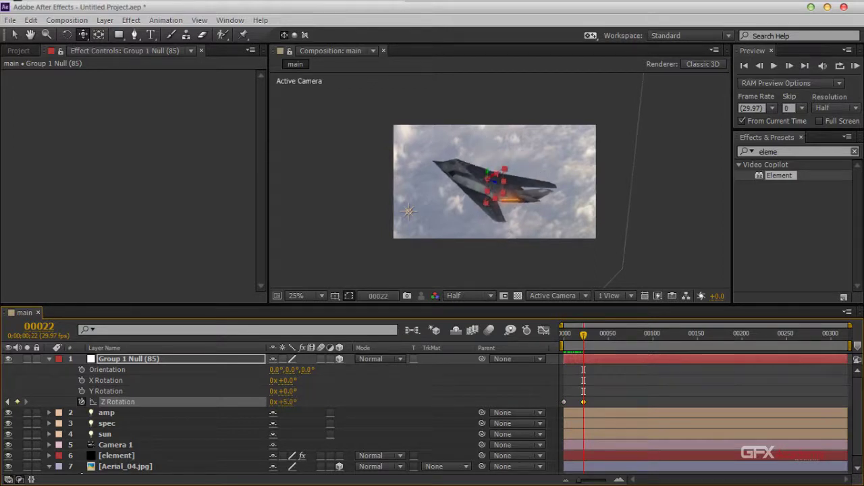
{"action": "left_click_drag", "start_coordinate": [337, 401], "coordinate": [324, 401]}
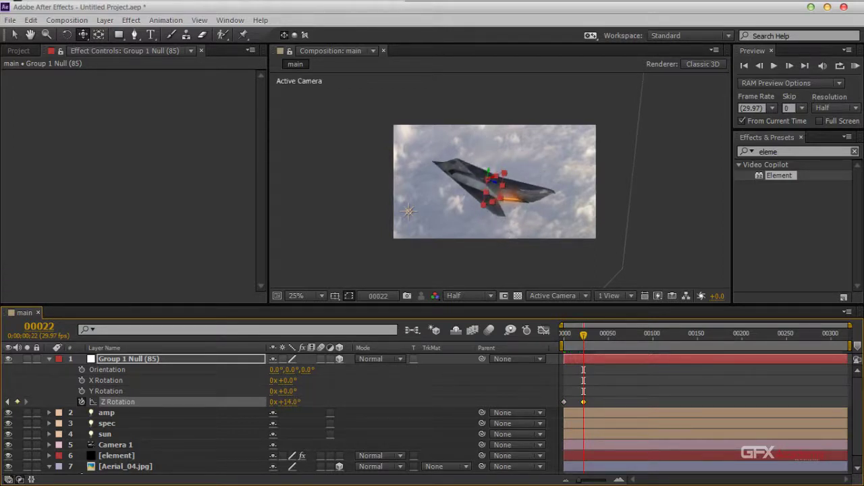
Review the aircraft's roll animation together with the camera move from frame 0 to frame 67
{"action": "left_click_drag", "start_coordinate": [583, 335], "coordinate": [564, 335]}
{"action": "key", "text": "Page_Down"}
{"action": "key", "text": "Page_Down"}
{"action": "key", "text": "Page_Down"}
{"action": "key", "text": "Page_Down"}
{"action": "key", "text": "Page_Down"}
{"action": "key", "text": "Page_Down"}
{"action": "key", "text": "Page_Down"}
{"action": "key", "text": "Page_Down"}
{"action": "key", "text": "Page_Down"}
{"action": "key", "text": "Page_Down"}
{"action": "key", "text": "Page_Down"}
{"action": "key", "text": "Page_Down"}
{"action": "key", "text": "Page_Down"}
{"action": "key", "text": "Page_Down"}
{"action": "key", "text": "Page_Down"}
{"action": "key", "text": "Page_Down"}
{"action": "key", "text": "Page_Down"}
{"action": "key", "text": "Page_Down"}
{"action": "key", "text": "Page_Down"}
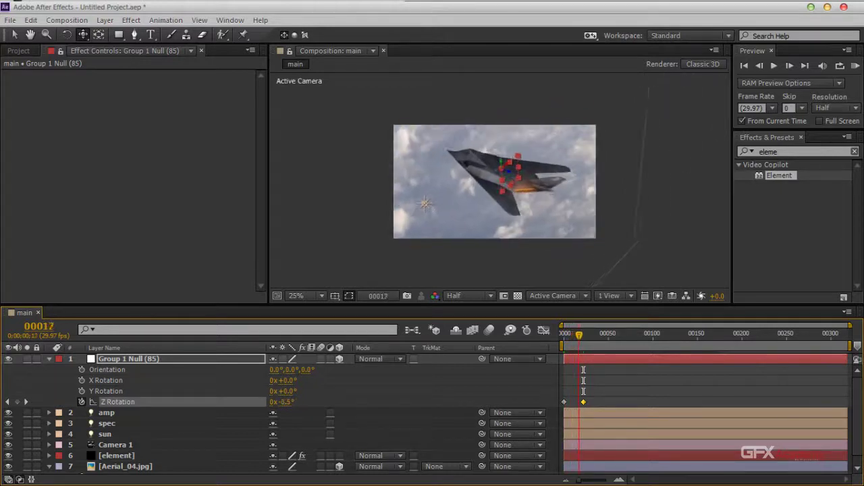
{"action": "key", "text": "Page_Down"}
{"action": "key", "text": "Page_Down"}
{"action": "key", "text": "Page_Down"}
{"action": "key", "text": "Page_Down"}
{"action": "key", "text": "Page_Down"}
{"action": "key", "text": "Page_Down"}
{"action": "key", "text": "Page_Down"}
{"action": "key", "text": "Page_Down"}
{"action": "key", "text": "Page_Down"}
{"action": "key", "text": "Page_Down"}
{"action": "key", "text": "Page_Down"}
{"action": "key", "text": "Page_Down"}
{"action": "key", "text": "Page_Down"}
{"action": "key", "text": "Page_Down"}
{"action": "key", "text": "Page_Down"}
{"action": "key", "text": "Page_Down"}
{"action": "key", "text": "Page_Down"}
{"action": "key", "text": "Page_Down"}
{"action": "key", "text": "Page_Down"}
{"action": "key", "text": "Page_Down"}
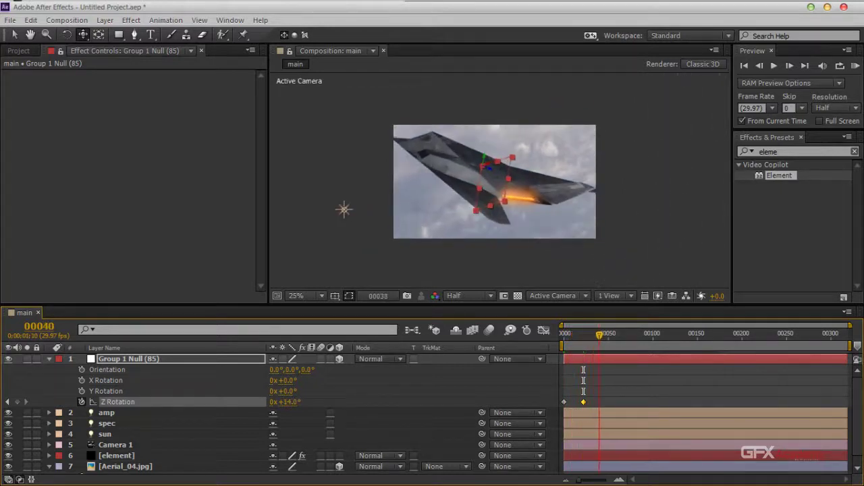
{"action": "key", "text": "Page_Down"}
{"action": "key", "text": "Page_Down"}
{"action": "key", "text": "Page_Down"}
{"action": "key", "text": "Page_Down"}
{"action": "key", "text": "Page_Down"}
{"action": "key", "text": "Page_Down"}
{"action": "key", "text": "Page_Down"}
{"action": "key", "text": "Page_Down"}
{"action": "key", "text": "Page_Down"}
{"action": "key", "text": "Page_Down"}
{"action": "key", "text": "Page_Down"}
{"action": "key", "text": "Page_Down"}
{"action": "key", "text": "Page_Down"}
{"action": "key", "text": "Page_Down"}
{"action": "key", "text": "Page_Down"}
{"action": "key", "text": "Page_Down"}
{"action": "key", "text": "Page_Down"}
{"action": "key", "text": "Page_Down"}
{"action": "key", "text": "Page_Down"}
{"action": "key", "text": "Page_Down"}
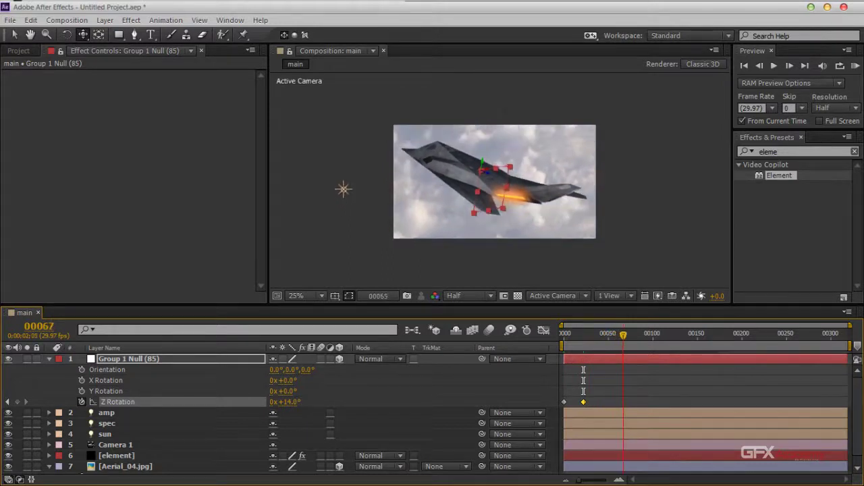
Keyframe the Group 1 null's Z Rotation at frame 90 to -27°
{"action": "key", "text": "Page_Down"}
{"action": "key", "text": "Page_Down"}
{"action": "key", "text": "Page_Down"}
{"action": "key", "text": "Page_Down"}
{"action": "key", "text": "Page_Down"}
{"action": "key", "text": "Page_Down"}
{"action": "key", "text": "Page_Down"}
{"action": "key", "text": "Page_Down"}
{"action": "key", "text": "Page_Down"}
{"action": "key", "text": "Page_Down"}
{"action": "key", "text": "Page_Down"}
{"action": "key", "text": "Page_Down"}
{"action": "key", "text": "Page_Down"}
{"action": "key", "text": "Page_Down"}
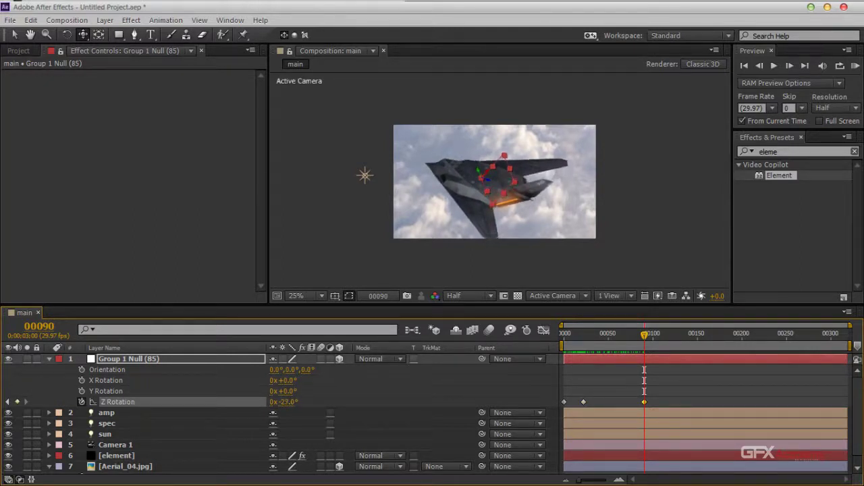
{"action": "key", "text": "KP_Add"}
{"action": "key", "text": "KP_Add"}
Step back from frame 90 to frame 0 and preview the aircraft's three-keyframe roll from the start
{"action": "key", "text": "Page_Up"}
{"action": "key", "text": "Page_Up"}
{"action": "key", "text": "Page_Up"}
{"action": "key", "text": "Page_Up"}
{"action": "key", "text": "Page_Up"}
{"action": "key", "text": "Page_Up"}
{"action": "key", "text": "Page_Up"}
{"action": "key", "text": "Page_Up"}
{"action": "key", "text": "Page_Up"}
{"action": "key", "text": "Page_Up"}
{"action": "key", "text": "Page_Up"}
{"action": "key", "text": "Page_Up"}
{"action": "key", "text": "Page_Up"}
{"action": "key", "text": "Page_Up"}
{"action": "key", "text": "Page_Up"}
{"action": "key", "text": "Page_Up"}
{"action": "key", "text": "Page_Up"}
{"action": "key", "text": "Page_Up"}
{"action": "key", "text": "Page_Up"}
{"action": "key", "text": "Page_Up"}
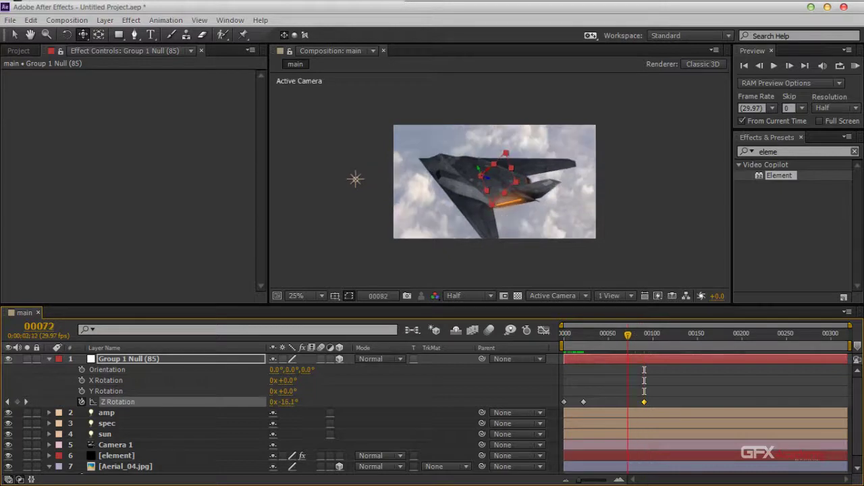
{"action": "key", "text": "Page_Up"}
{"action": "key", "text": "Page_Up"}
{"action": "key", "text": "Page_Up"}
{"action": "key", "text": "Page_Up"}
{"action": "key", "text": "Page_Up"}
{"action": "key", "text": "Page_Up"}
{"action": "key", "text": "Page_Up"}
{"action": "key", "text": "Page_Up"}
{"action": "key", "text": "Page_Up"}
{"action": "key", "text": "Page_Up"}
{"action": "key", "text": "Page_Up"}
{"action": "key", "text": "Page_Up"}
{"action": "key", "text": "Page_Up"}
{"action": "key", "text": "Page_Up"}
{"action": "key", "text": "Page_Up"}
{"action": "key", "text": "Page_Up"}
{"action": "key", "text": "Page_Up"}
{"action": "key", "text": "Page_Up"}
{"action": "key", "text": "Page_Up"}
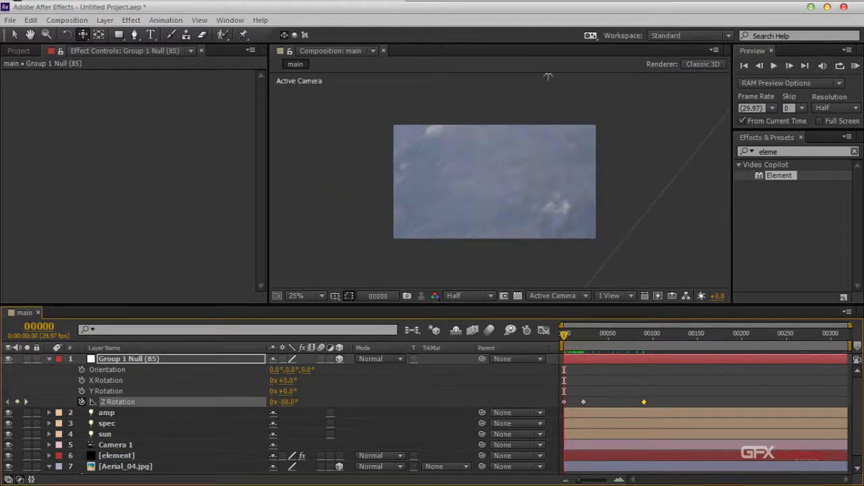
{"action": "key", "text": "space"}
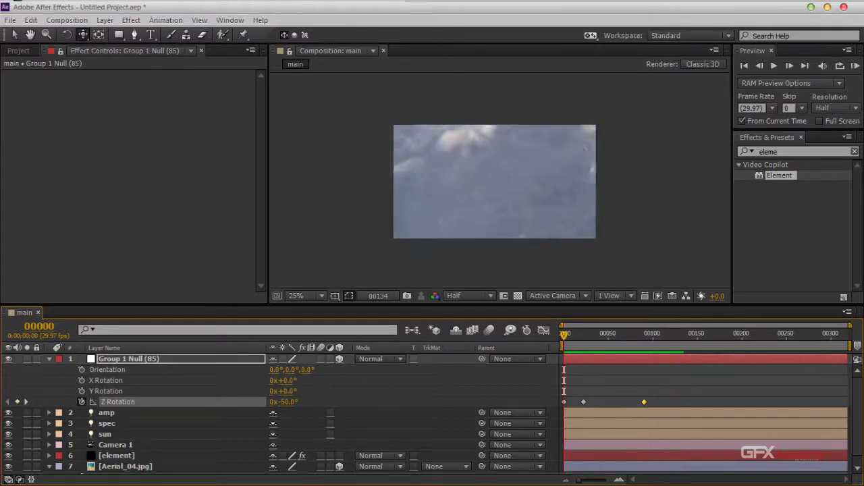
{"action": "key", "text": "space"}
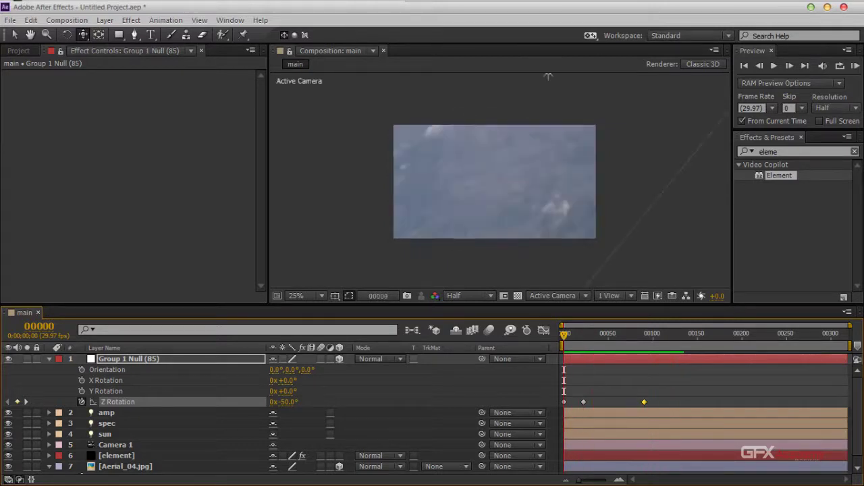
Apply Easy Ease to the Group 1 null's Z Rotation keyframe at frame 22
{"action": "key", "text": "space"}
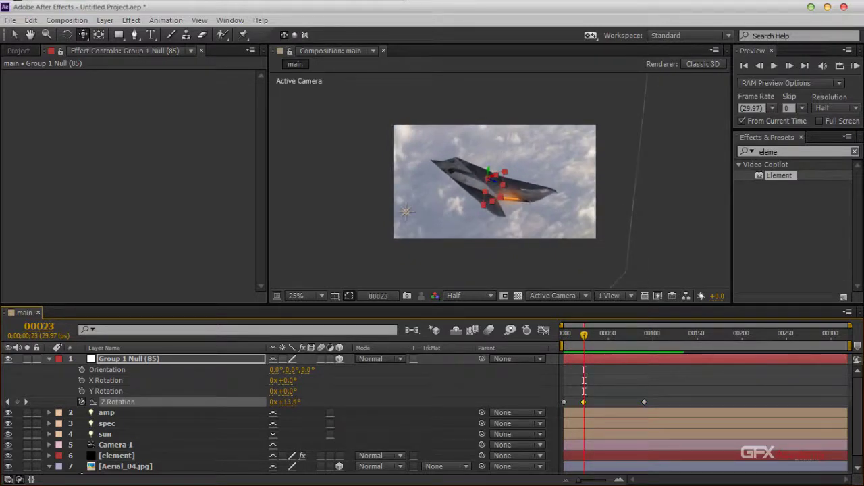
{"action": "right_click", "coordinate": [583, 402]}
{"action": "mouse_move", "coordinate": [637, 393]}
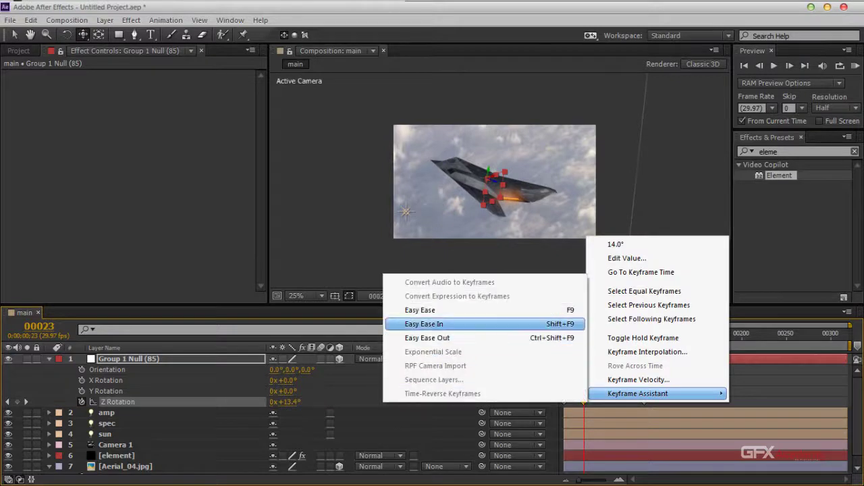
{"action": "left_click", "coordinate": [419, 310]}
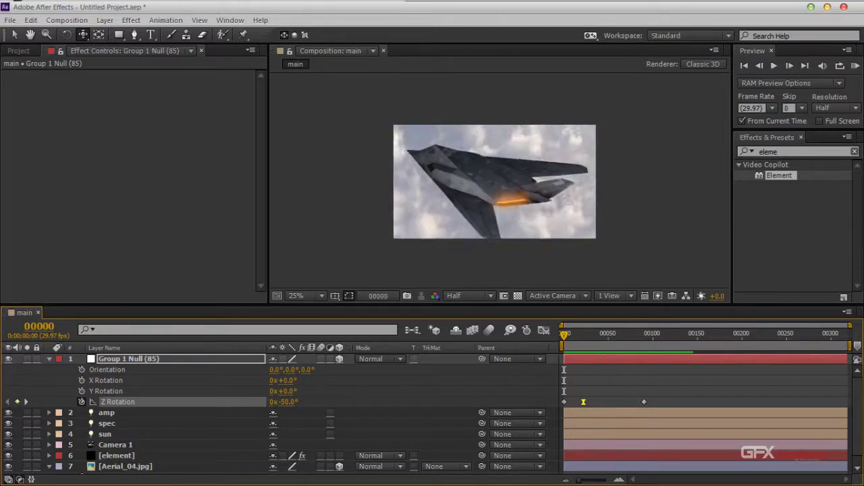
Apply Easy Ease Out to the Group 1 null's Z Rotation keyframe at frame 0 and preview the roll
{"action": "key", "text": "space"}
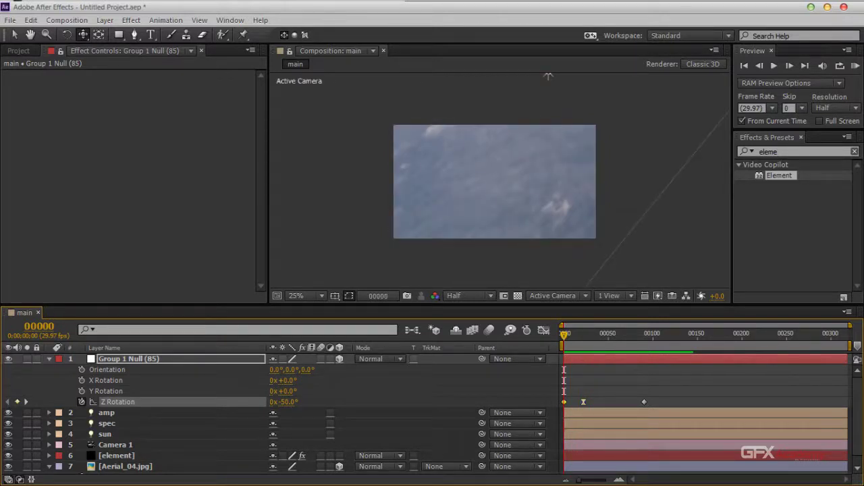
{"action": "right_click", "coordinate": [564, 401]}
{"action": "mouse_move", "coordinate": [616, 394]}
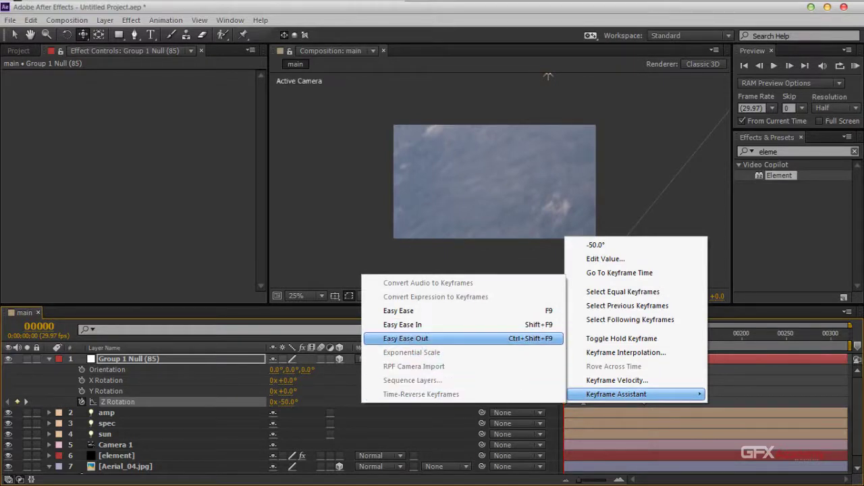
{"action": "left_click", "coordinate": [419, 338]}
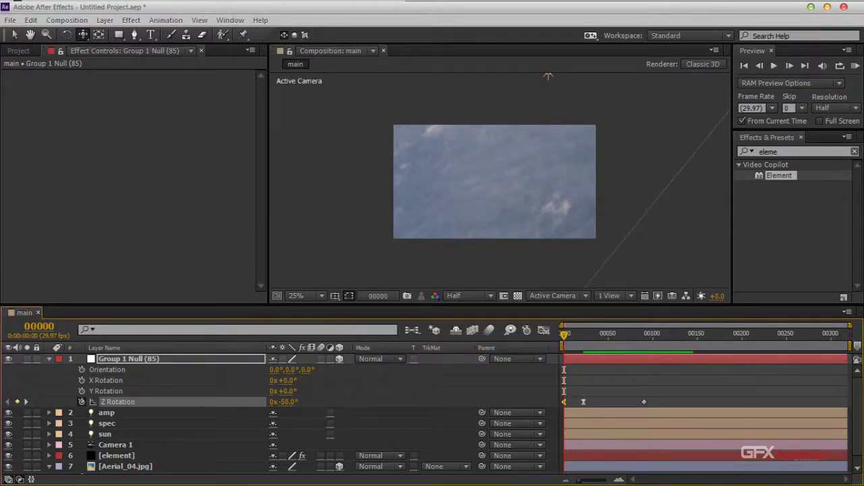
{"action": "key", "text": "space"}
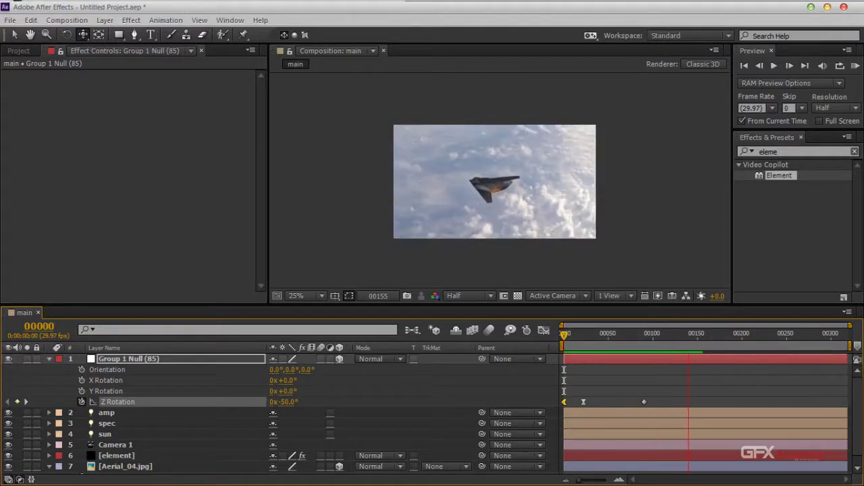
{"action": "key", "text": "space"}
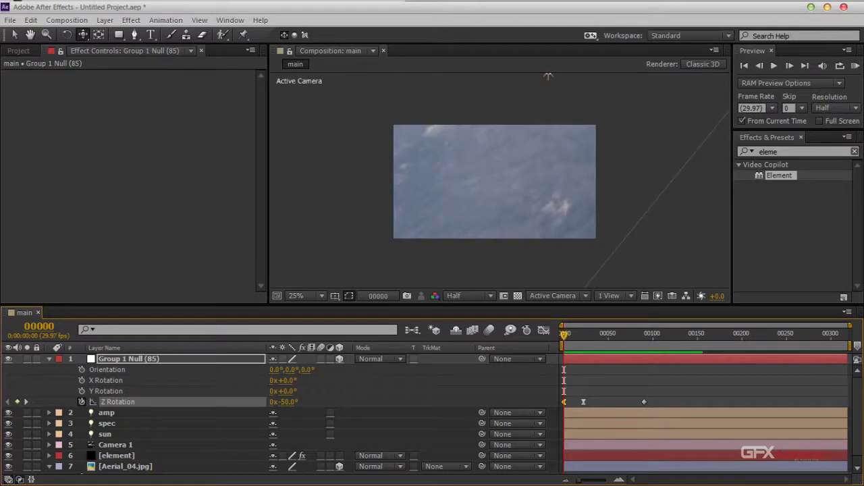
Reveal Camera 1's keyframes, move its last Zoom keyframe to about frame 99 and preview the shot
{"action": "left_click", "coordinate": [115, 445]}
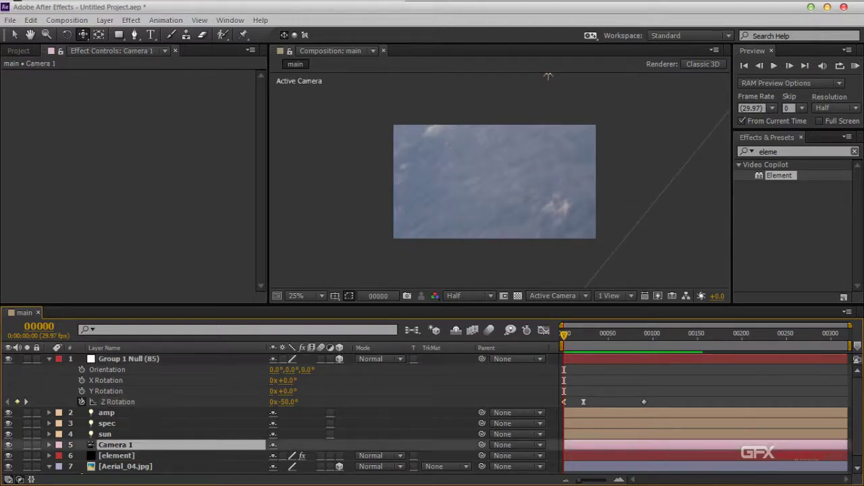
{"action": "key", "text": "u"}
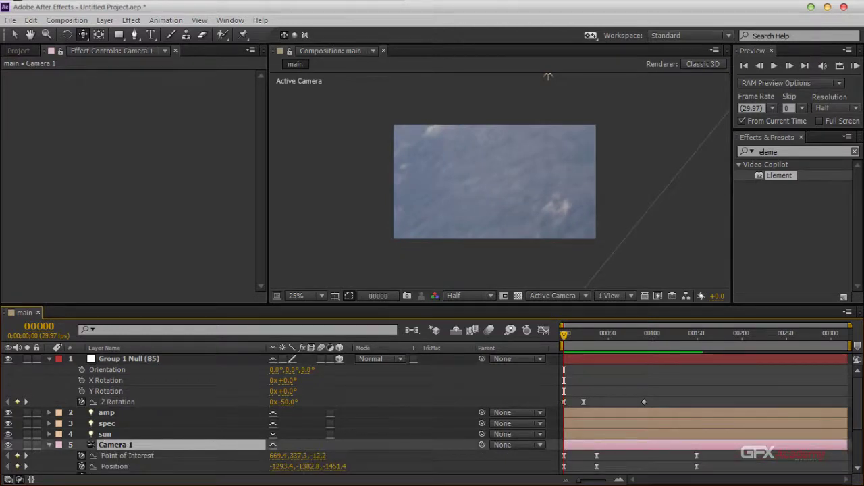
{"action": "left_click_drag", "start_coordinate": [432, 304], "coordinate": [432, 255]}
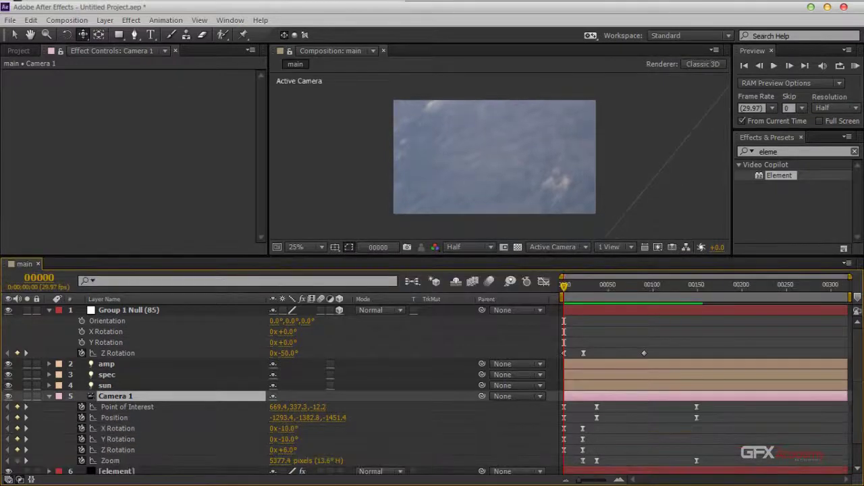
{"action": "left_click_drag", "start_coordinate": [696, 460], "coordinate": [650, 460]}
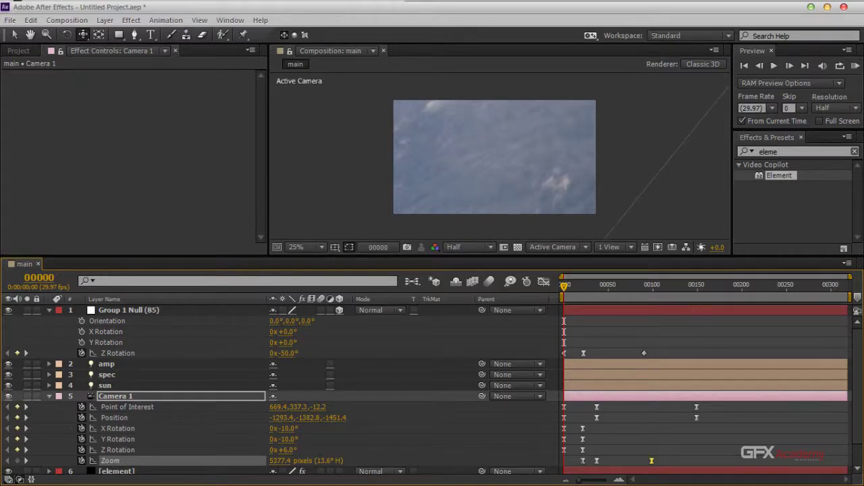
{"action": "key", "text": "KP_0"}
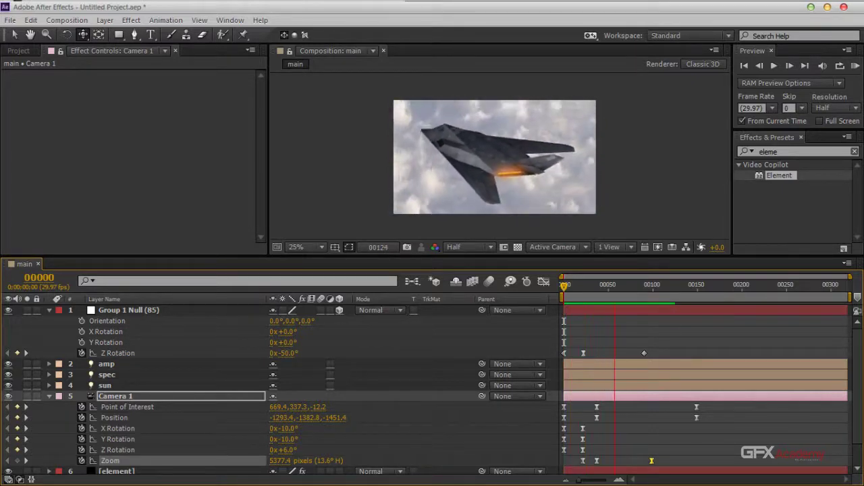
{"action": "key", "text": "space"}
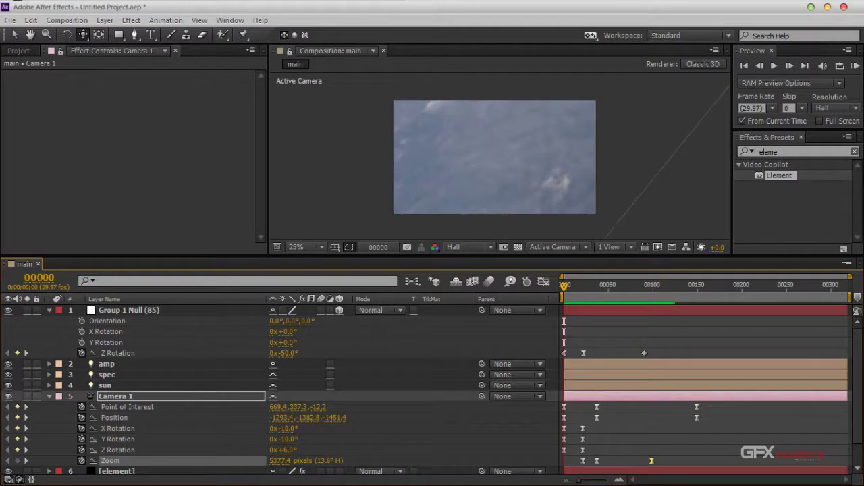
Scale the Aerial_04.jpg layer to 380% and check that it fills the frame between frames 101 and 149
{"action": "key", "text": "space"}
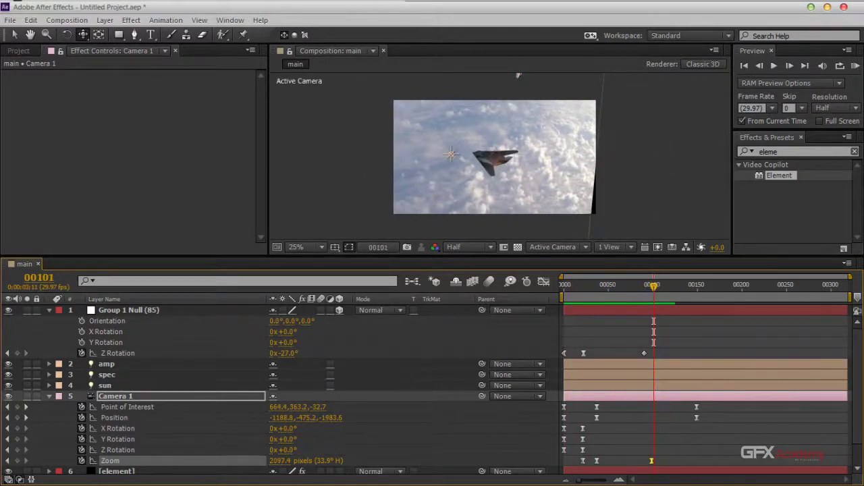
{"action": "scroll", "coordinate": [432, 389], "scroll_direction": "down", "scroll_amount": 1}
{"action": "left_click", "coordinate": [126, 457]}
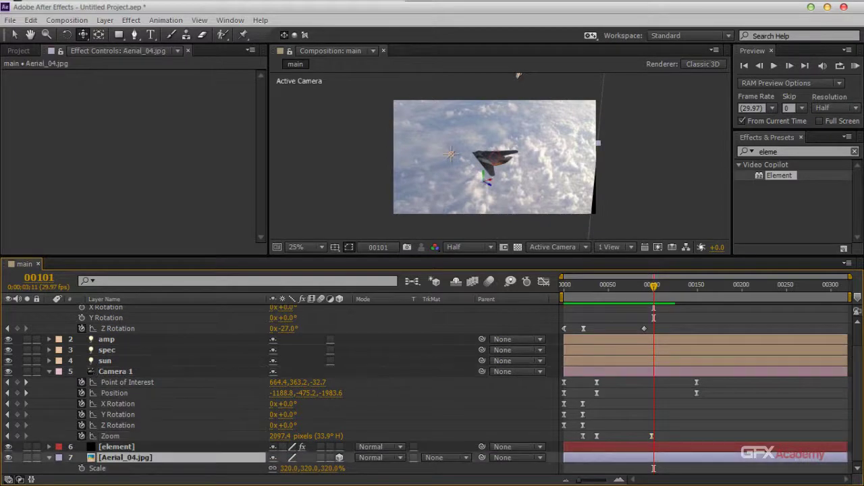
{"action": "left_click_drag", "start_coordinate": [288, 468], "coordinate": [329, 467]}
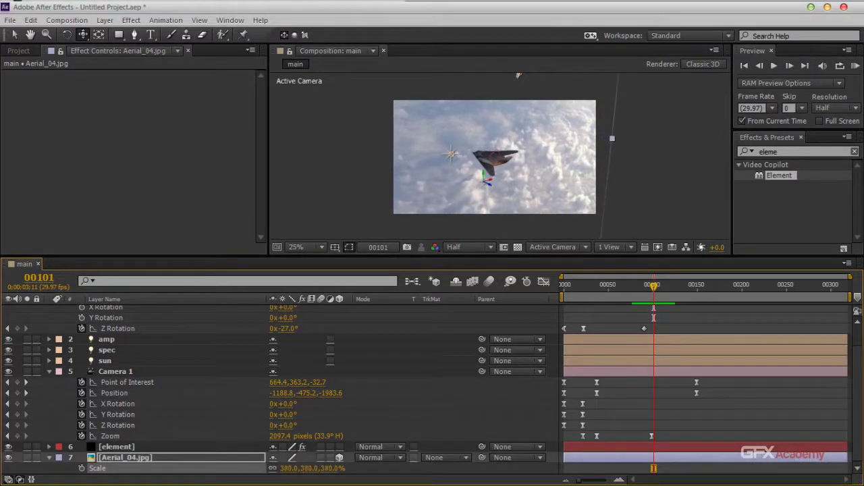
{"action": "left_click_drag", "start_coordinate": [654, 286], "coordinate": [679, 286]}
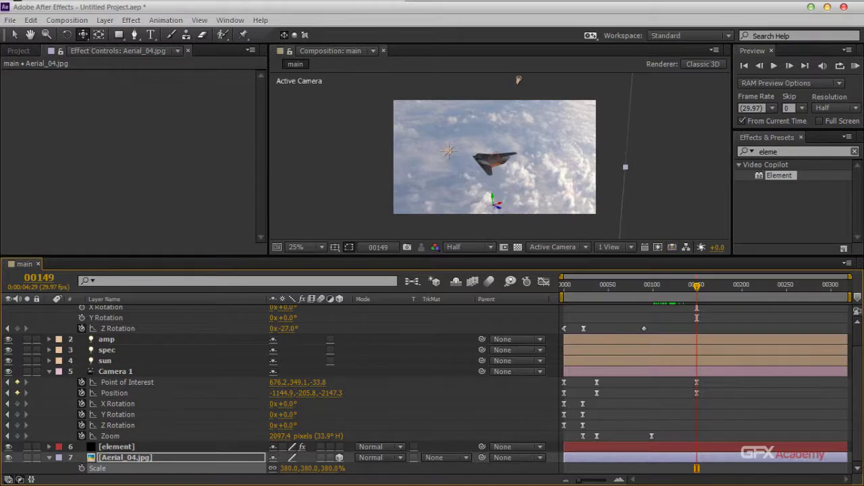
{"action": "left_click_drag", "start_coordinate": [697, 286], "coordinate": [636, 286]}
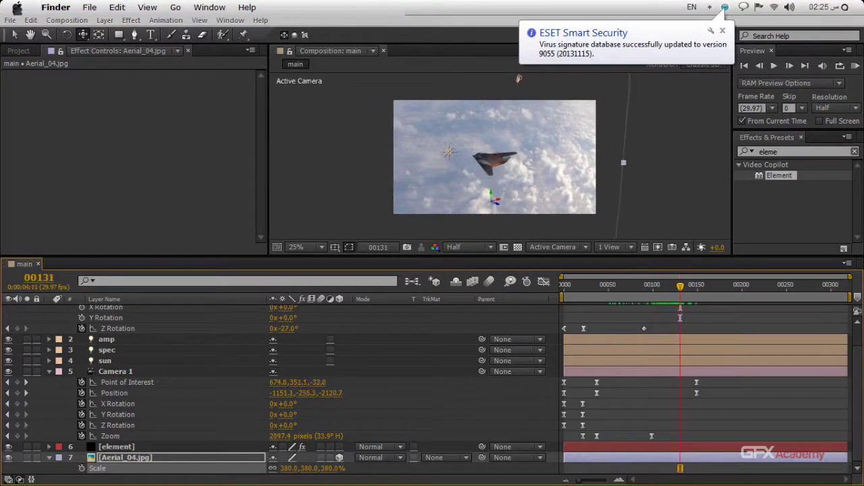
Keyframe Camera 1's Zoom at frame 118 to 6047.4 pixels to close in on the aircraft again
{"action": "mouse_move", "coordinate": [680, 286]}
{"action": "left_mouse_down"}
{"action": "mouse_move", "coordinate": [644, 286]}
{"action": "mouse_move", "coordinate": [666, 286]}
{"action": "left_mouse_up"}
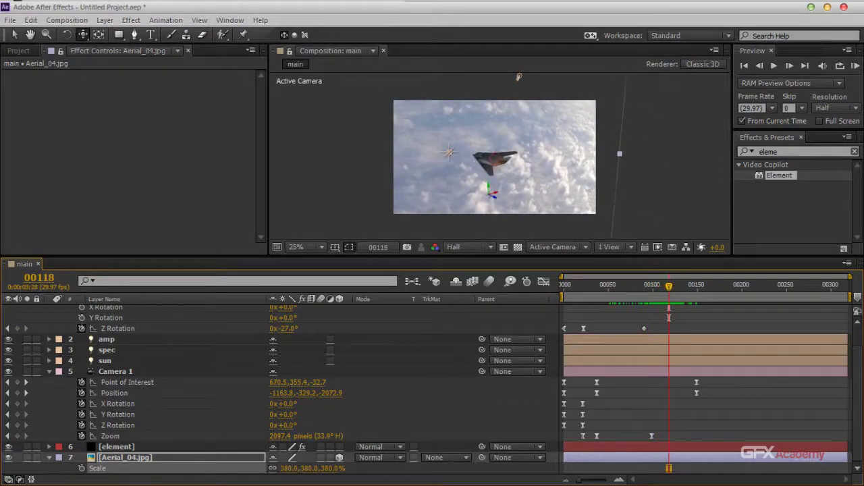
{"action": "left_click_drag", "start_coordinate": [280, 436], "coordinate": [474, 436]}
{"action": "left_click_drag", "start_coordinate": [378, 435], "coordinate": [401, 436]}
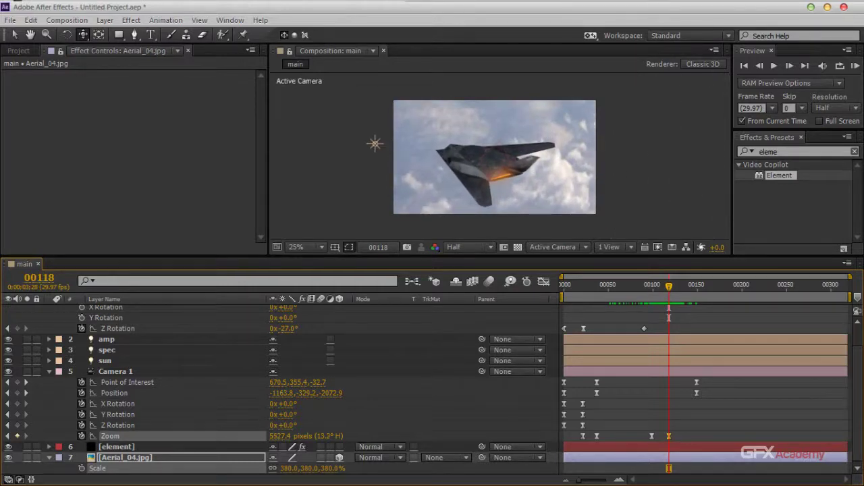
{"action": "left_click_drag", "start_coordinate": [280, 436], "coordinate": [286, 436]}
{"action": "left_click", "coordinate": [115, 371]}
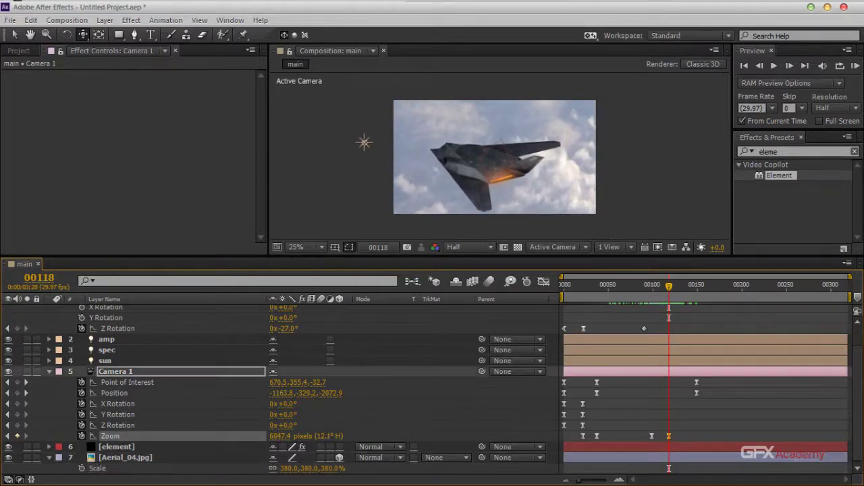
Preview the camera and roll animation from frame 0 in the maximized composition view at 100%
{"action": "key", "text": "Page_Up"}
{"action": "left_click_drag", "start_coordinate": [669, 286], "coordinate": [605, 286]}
{"action": "key", "text": "Home"}
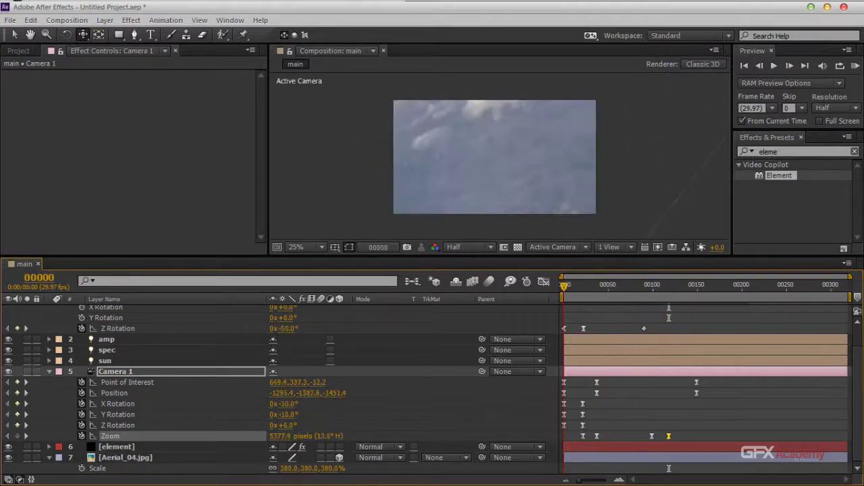
{"action": "key", "text": "grave"}
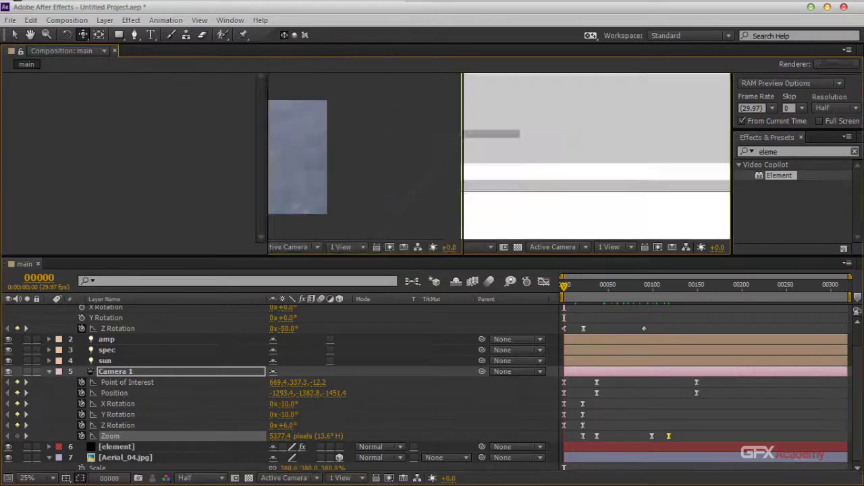
{"action": "key", "text": "period"}
{"action": "key", "text": "period"}
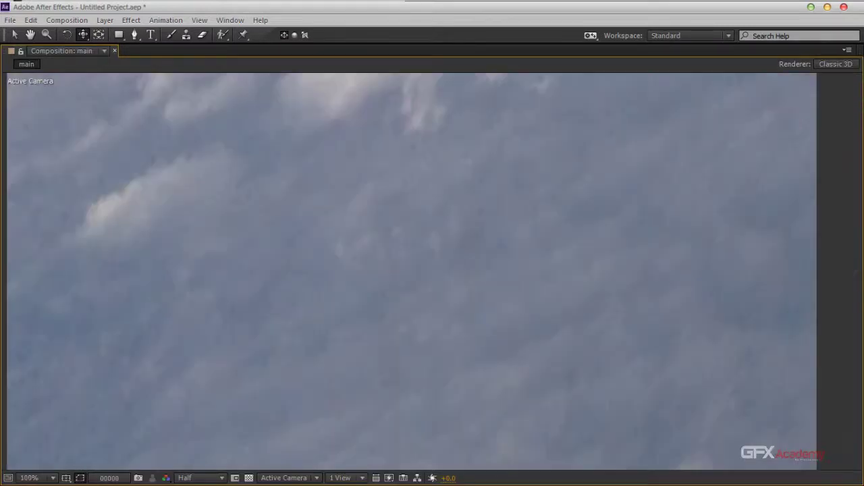
{"action": "key", "text": "space"}
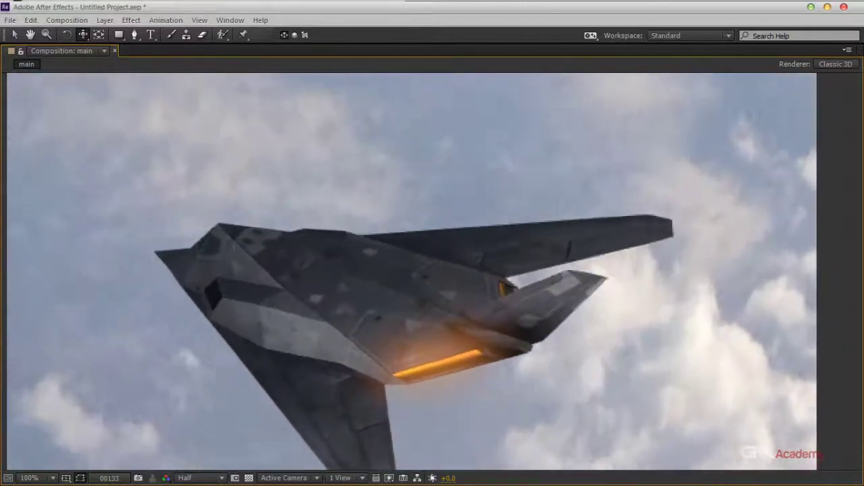
{"action": "key", "text": "space"}
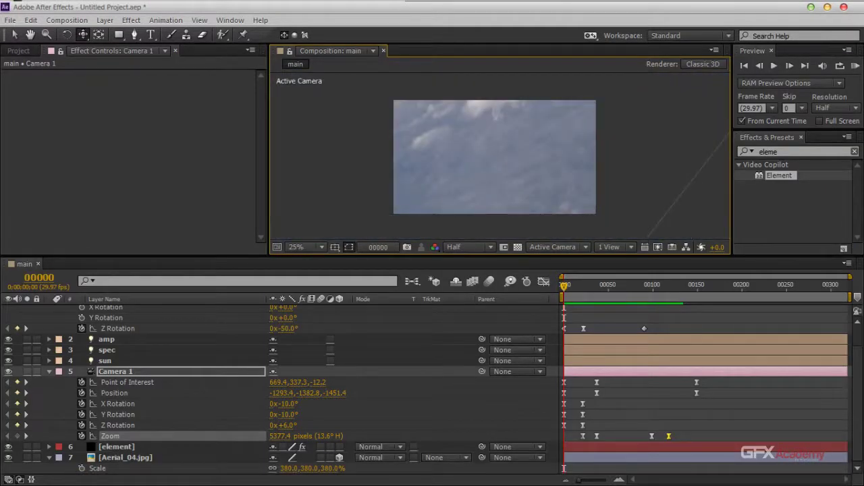
Play the shot from frame 0 to frame 75 and collapse Camera 1's keyframed properties
{"action": "key", "text": "space"}
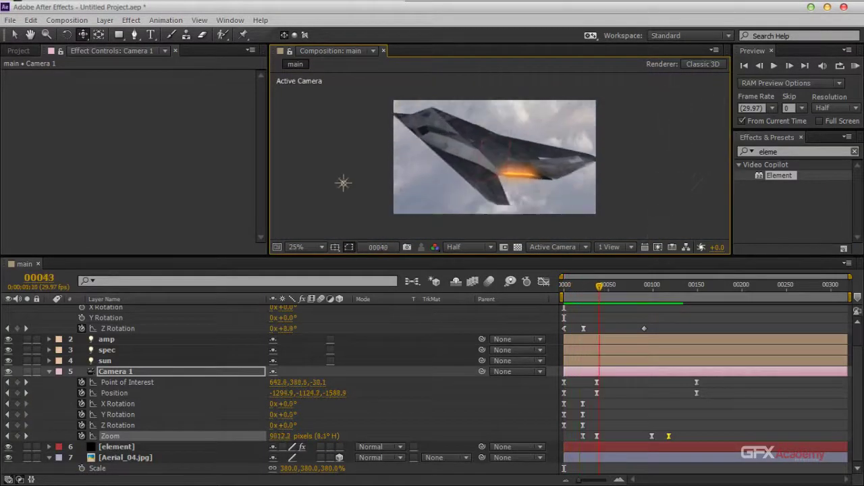
{"action": "key", "text": "space"}
{"action": "left_click", "coordinate": [597, 404]}
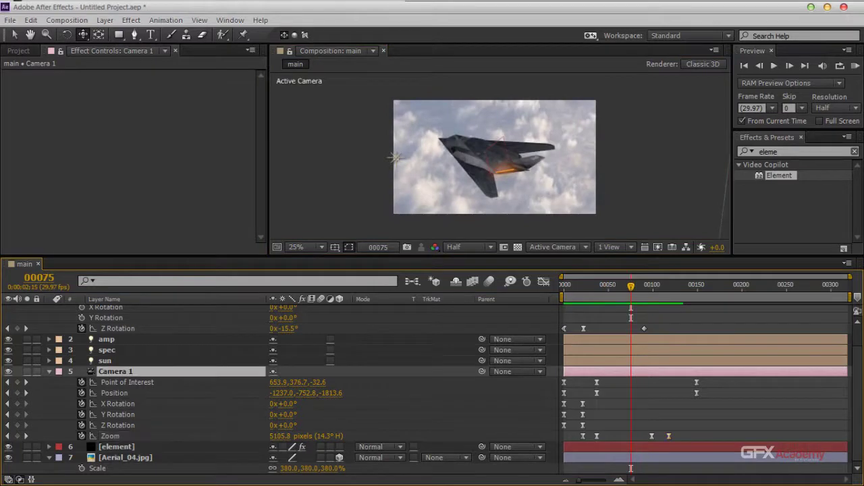
{"action": "key", "text": "u"}
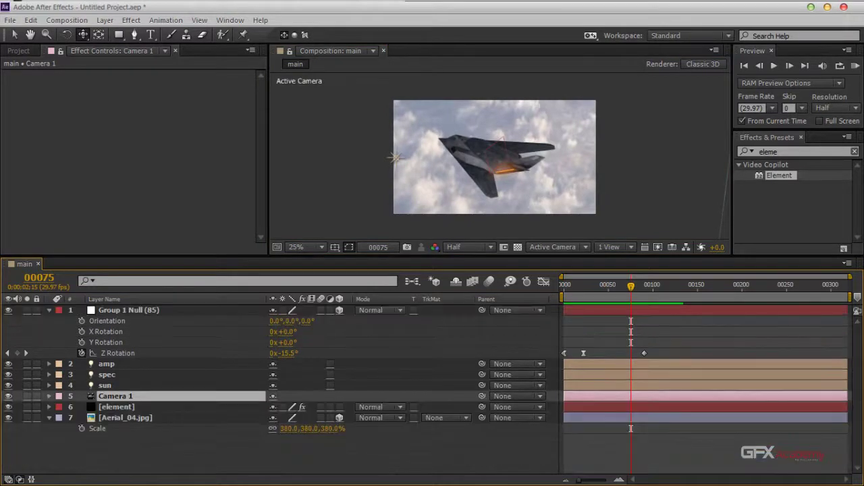
Add the expression wiggle(.5,60) to Camera 1's Point of Interest to give the camera a subtle drift
{"action": "key", "text": "a"}
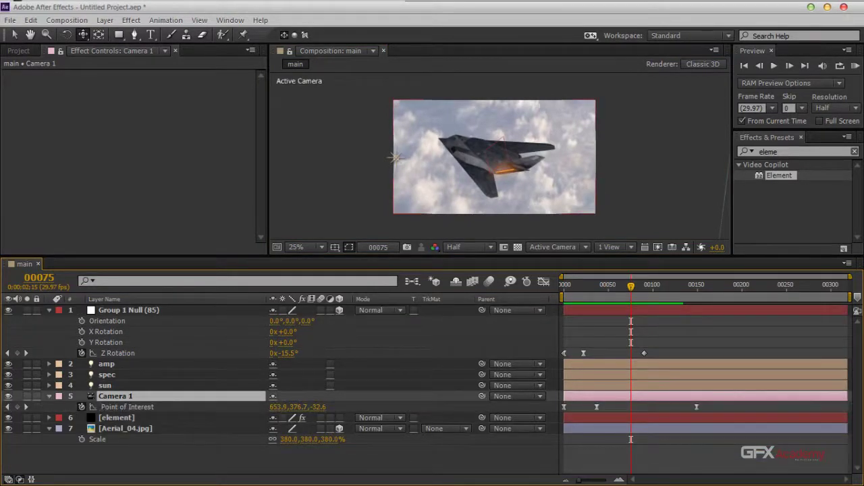
{"action": "left_click", "coordinate": [82, 407], "text": "alt"}
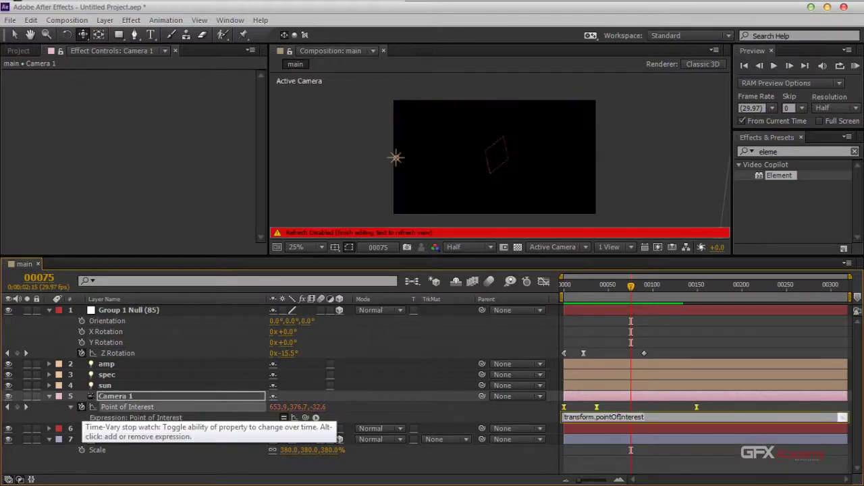
{"action": "type", "text": "wiggle("}
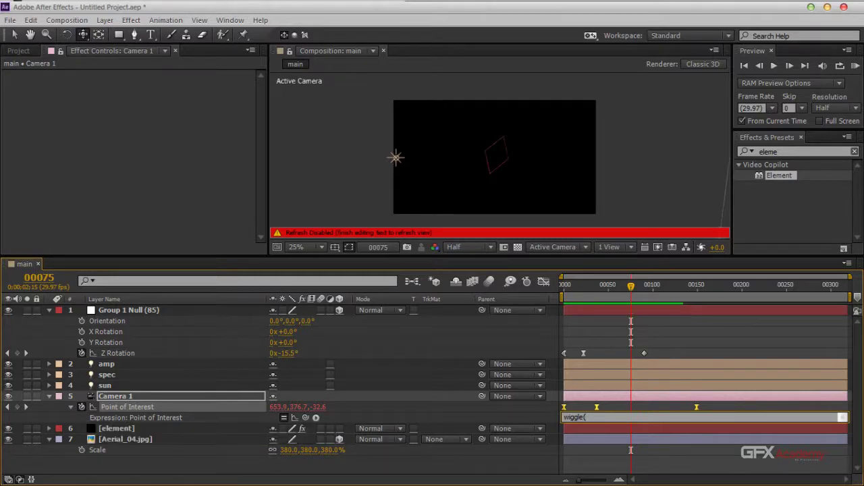
{"action": "key", "text": "KP_Enter"}
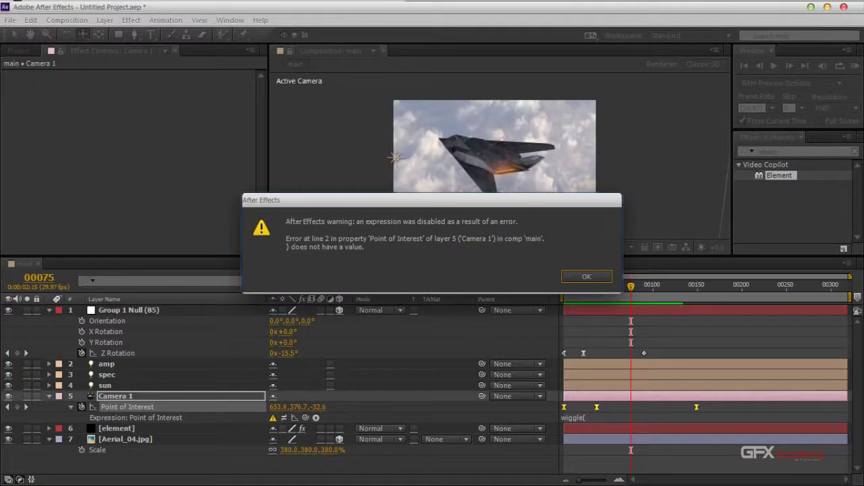
{"action": "key", "text": "Return"}
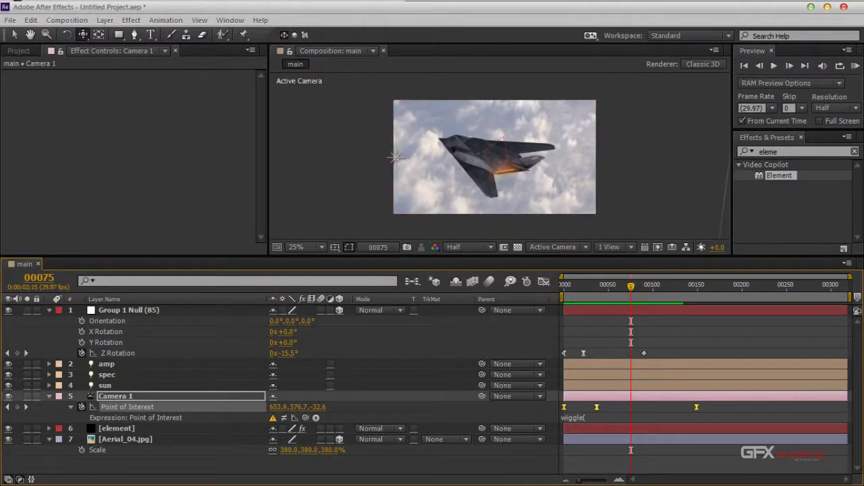
{"action": "left_click", "coordinate": [585, 417]}
{"action": "left_click", "coordinate": [586, 417]}
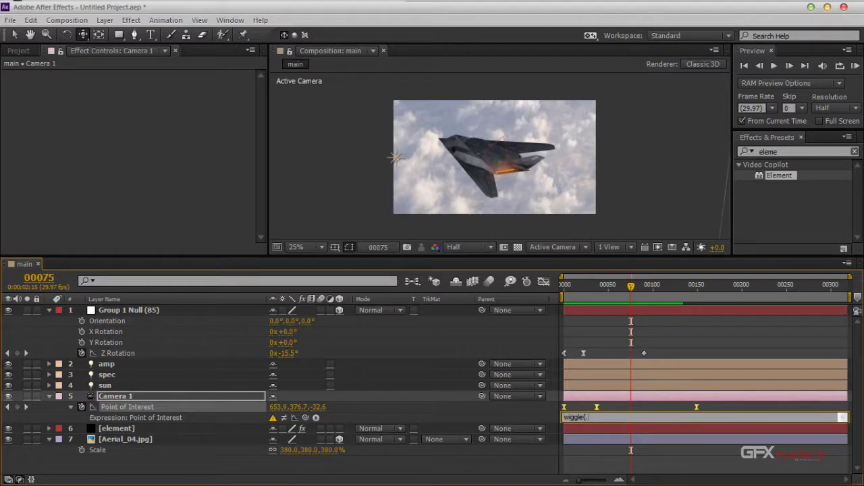
{"action": "type", "text": ".5"}
{"action": "type", "text": ",60)"}
{"action": "key", "text": "KP_Enter"}
Preview the camera wiggle from frame 0
{"action": "key", "text": "Home"}
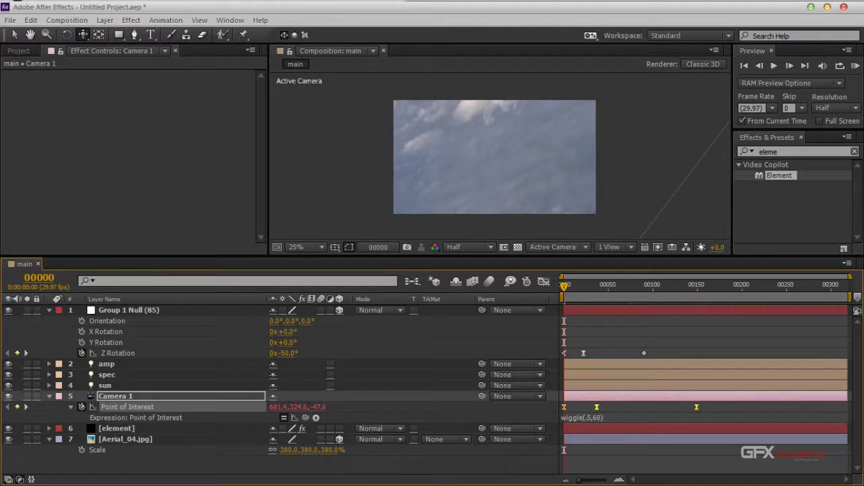
{"action": "key", "text": "KP_0"}
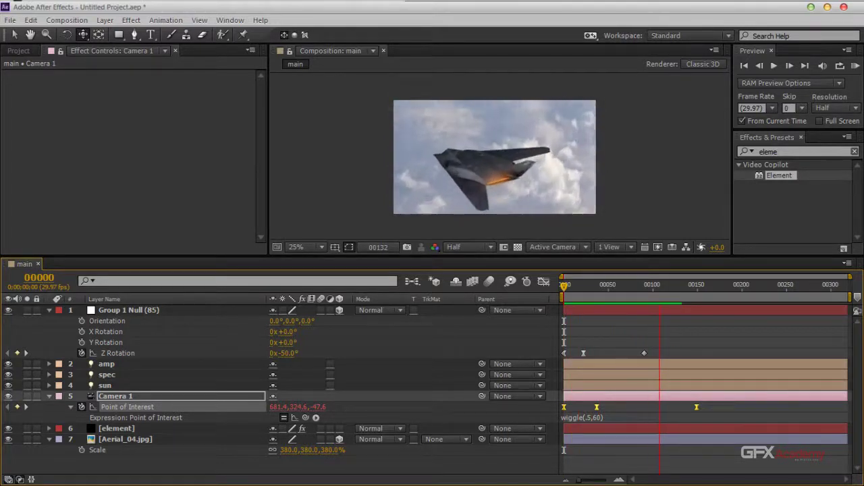
{"action": "key", "text": "space"}
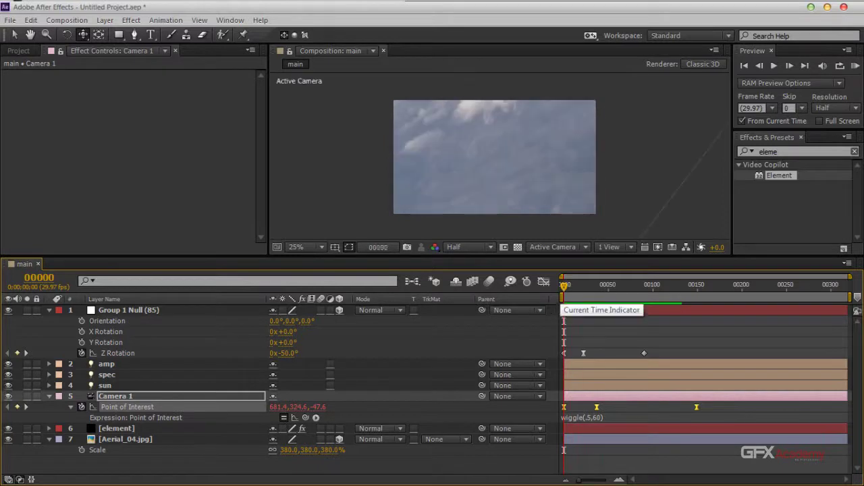
End the work area at frame 149 and trim the main composition to the work area
{"action": "left_click_drag", "start_coordinate": [563, 289], "coordinate": [696, 288]}
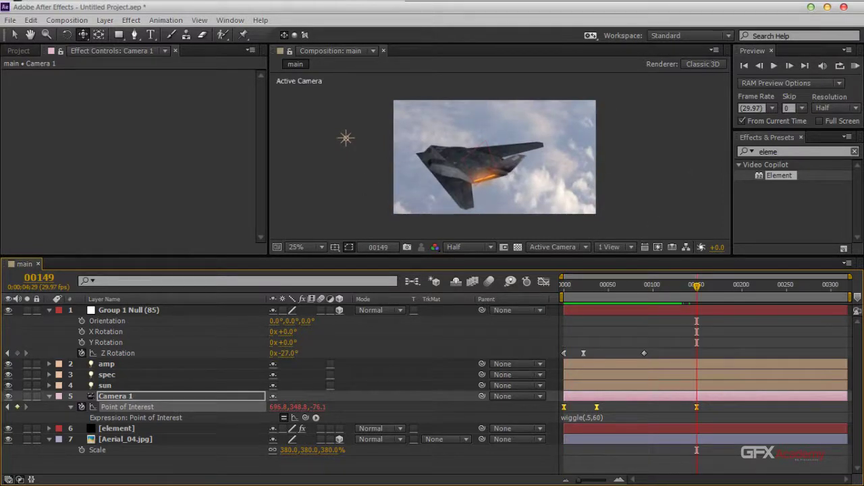
{"action": "key", "text": "space"}
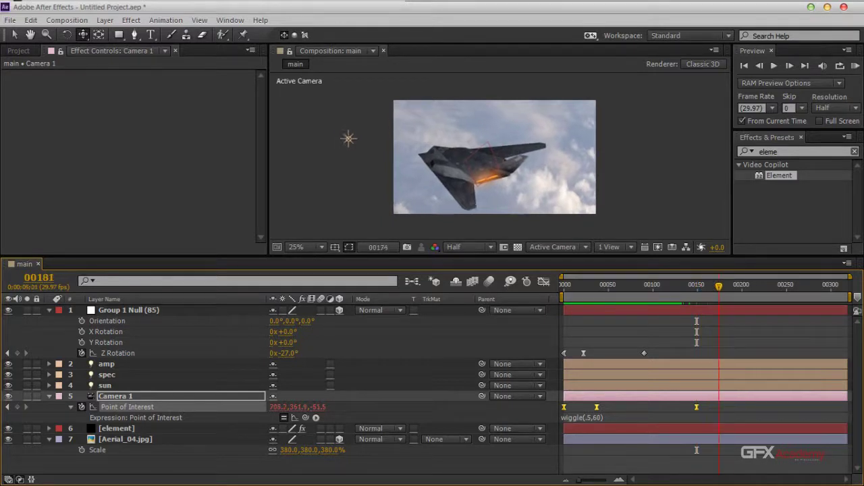
{"action": "key", "text": "space"}
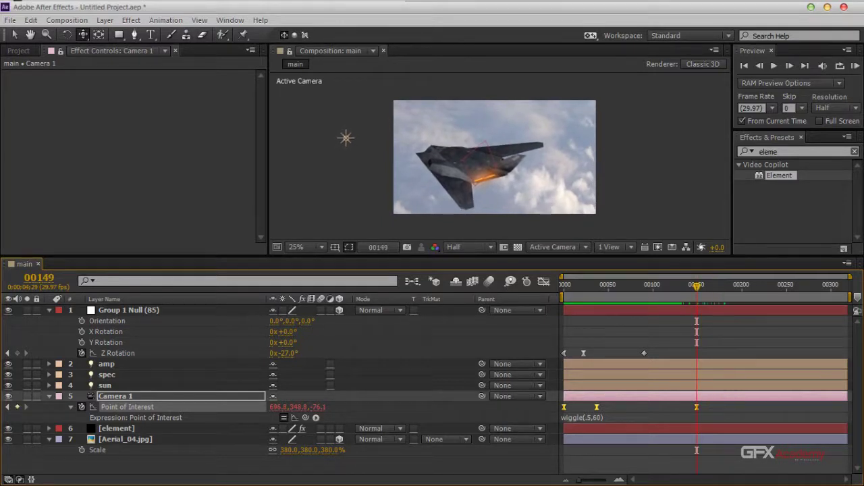
{"action": "left_click_drag", "start_coordinate": [848, 297], "coordinate": [698, 297]}
{"action": "right_click", "coordinate": [674, 299]}
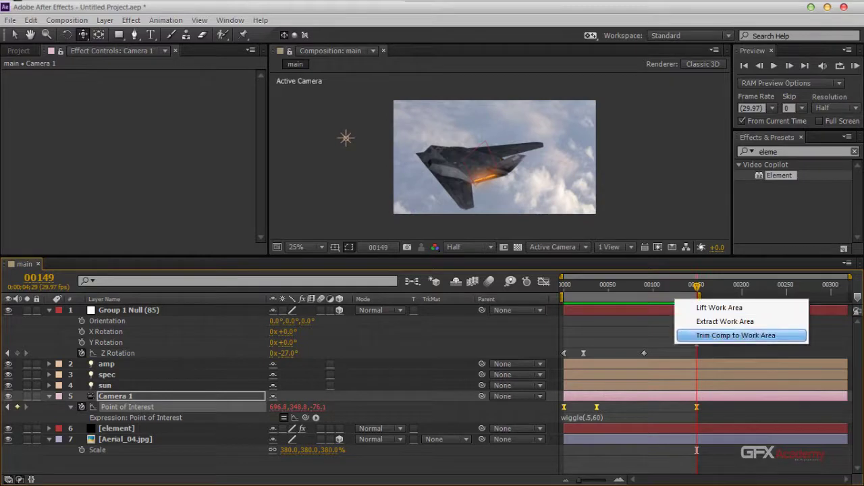
{"action": "left_click", "coordinate": [736, 334]}
At frame 22, set the element layer's Add Lighting to Dramatic and its Light Falloff to 0.76
{"action": "key", "text": "space"}
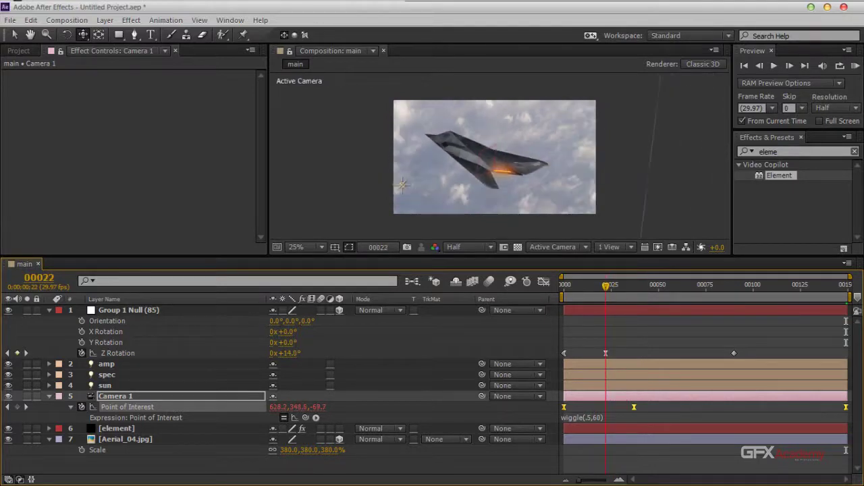
{"action": "left_click", "coordinate": [605, 304]}
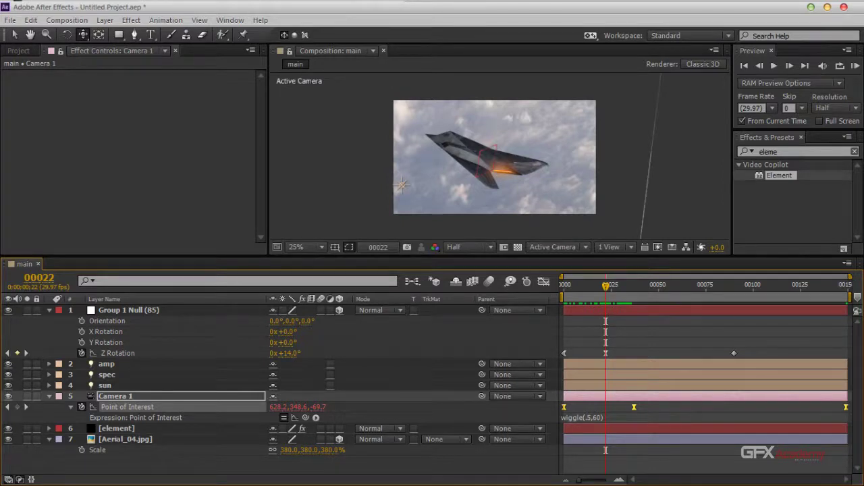
{"action": "left_click", "coordinate": [116, 428]}
{"action": "scroll", "coordinate": [128, 156], "scroll_direction": "down", "scroll_amount": 5}
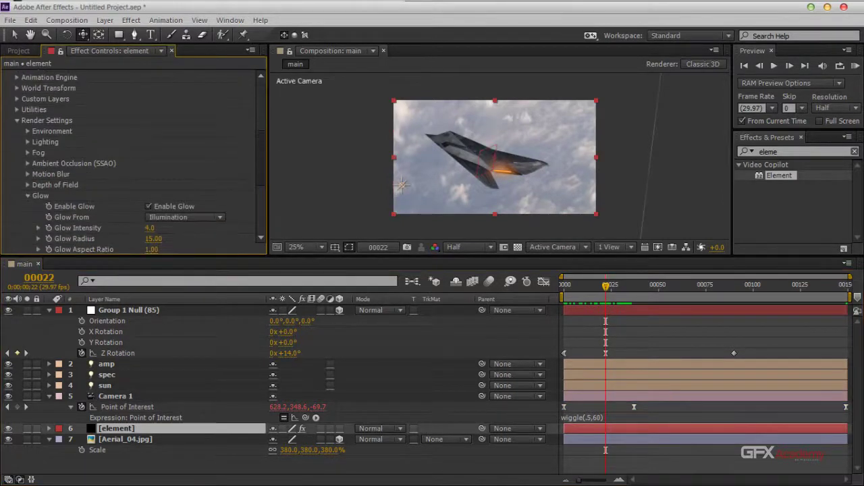
{"action": "left_click", "coordinate": [27, 142]}
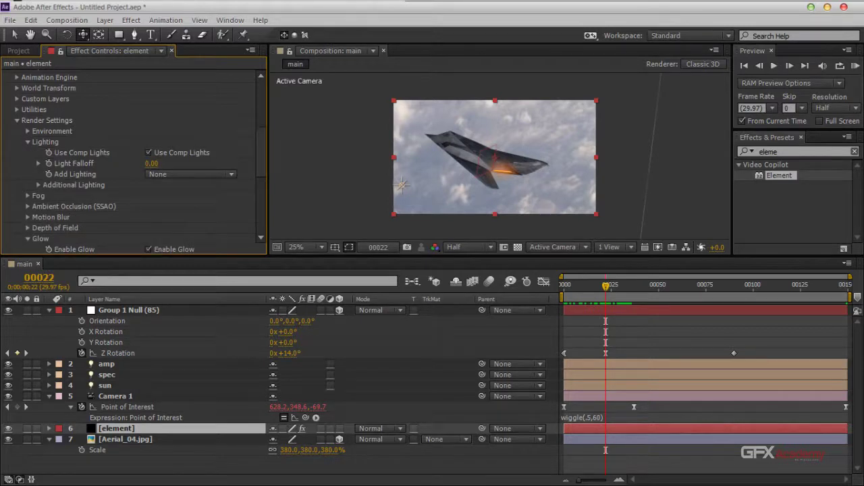
{"action": "left_click", "coordinate": [191, 174]}
{"action": "left_click", "coordinate": [180, 215]}
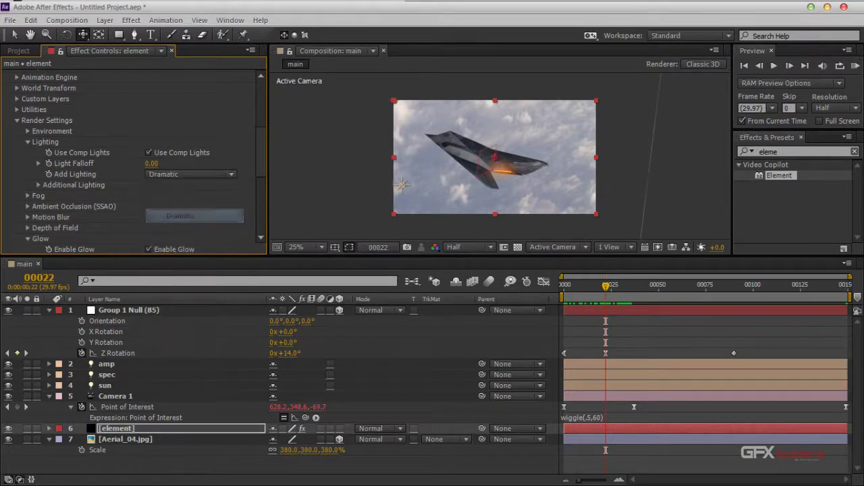
{"action": "key", "text": "period"}
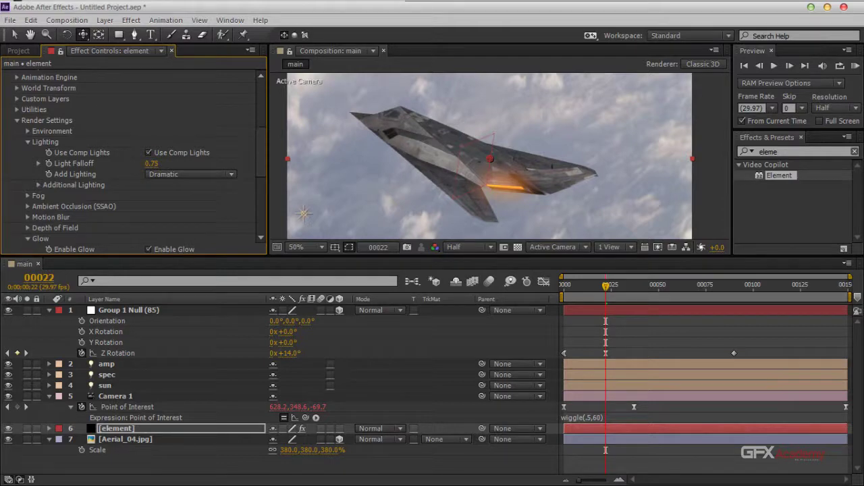
Rotate the Element effect's additional lighting to X -166°, Y -133° and Z 38°
{"action": "left_click", "coordinate": [39, 185]}
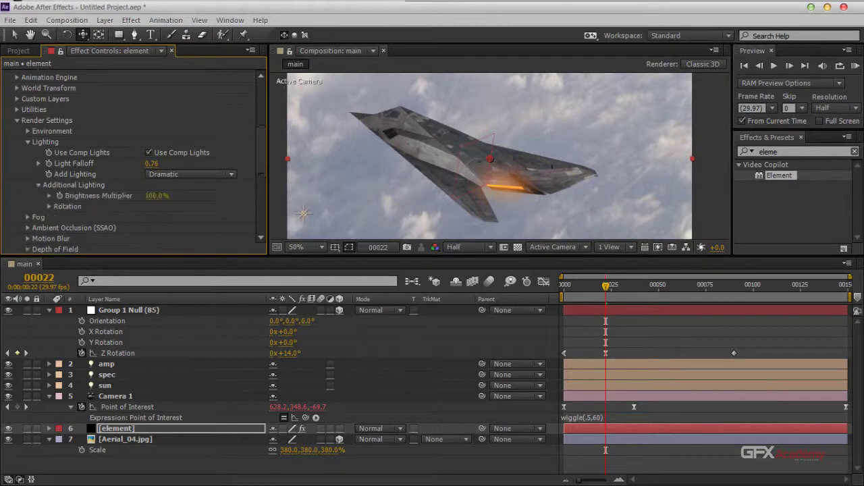
{"action": "left_click", "coordinate": [50, 206]}
{"action": "left_click_drag", "start_coordinate": [159, 227], "coordinate": [56, 228]}
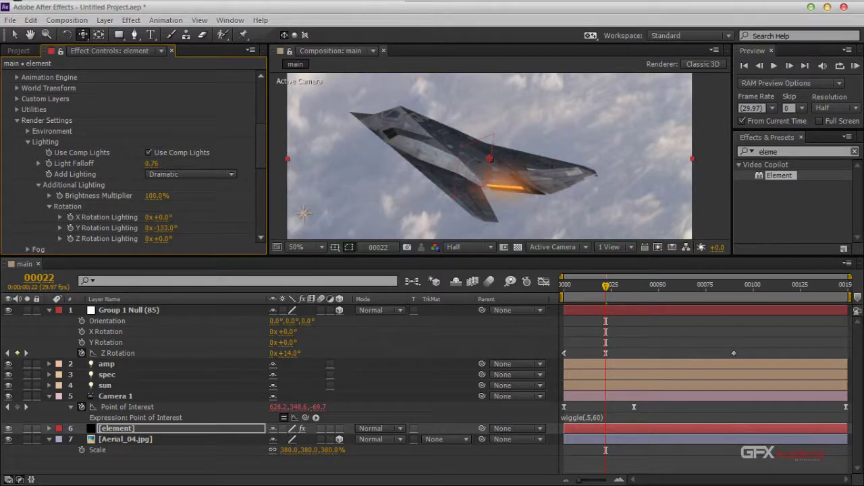
{"action": "left_click_drag", "start_coordinate": [159, 239], "coordinate": [131, 217]}
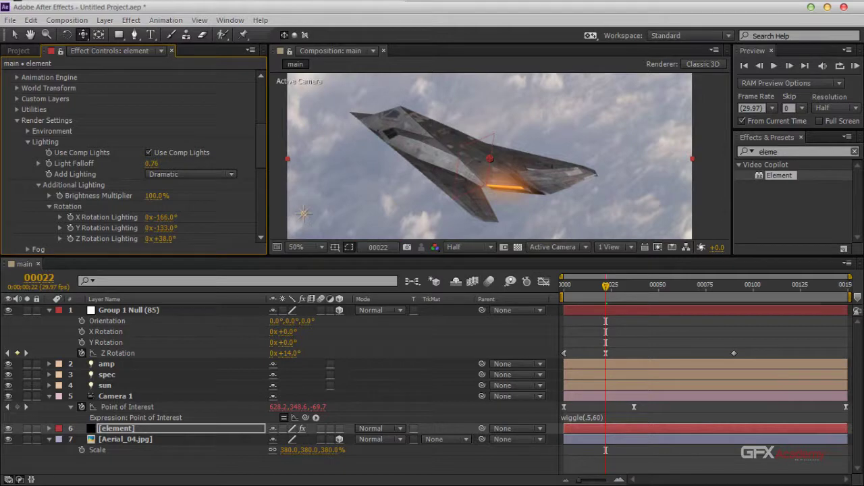
{"action": "key", "text": "comma"}
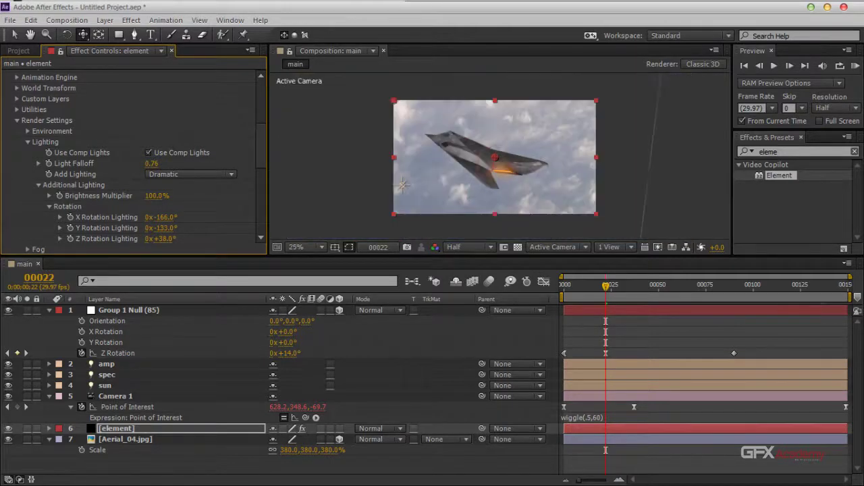
Switch the Element effect's Add Lighting preset to Cinema and inspect the aircraft at 50% magnification
{"action": "left_click", "coordinate": [191, 174]}
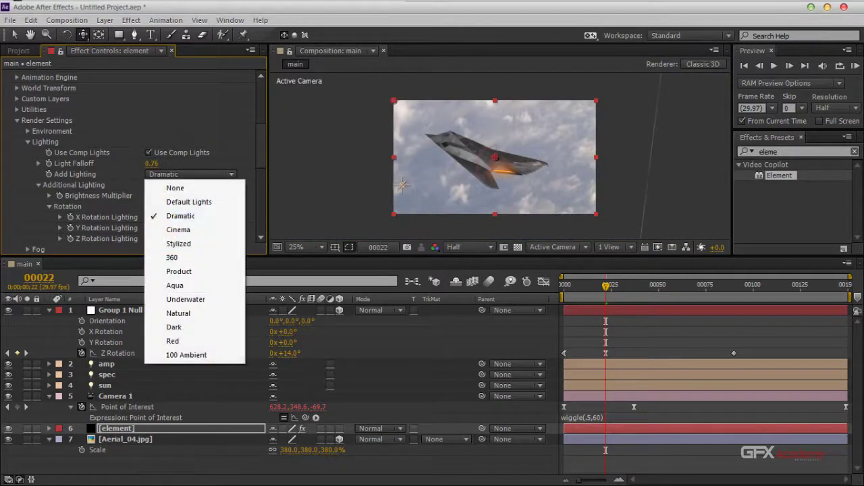
{"action": "left_click", "coordinate": [172, 227]}
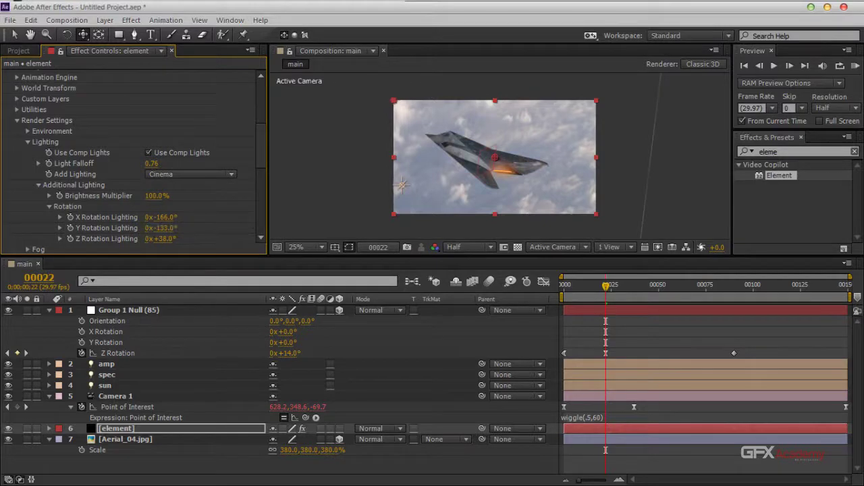
{"action": "key", "text": "period"}
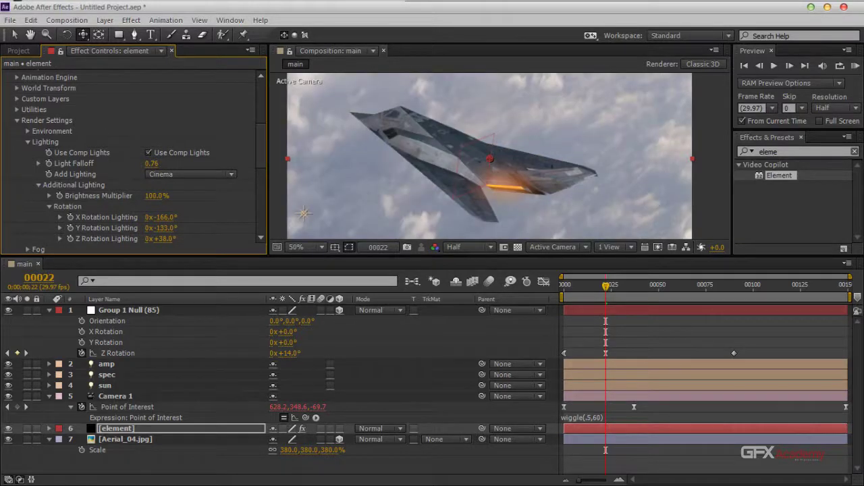
Step back and forth through the opening frames up to frame 22 to examine the aircraft's Cinema lighting and entry motion
{"action": "left_click_drag", "start_coordinate": [606, 286], "coordinate": [592, 287]}
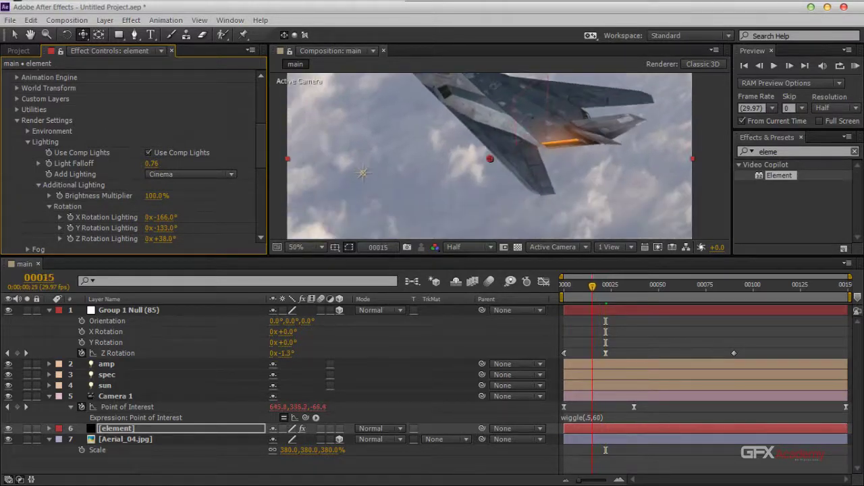
{"action": "key", "text": "alt+Left"}
{"action": "key", "text": "alt+Left"}
{"action": "key", "text": "alt+Left"}
{"action": "key", "text": "alt+Left"}
{"action": "key", "text": "alt+Left"}
{"action": "key", "text": "alt+Left"}
{"action": "key", "text": "alt+Left"}
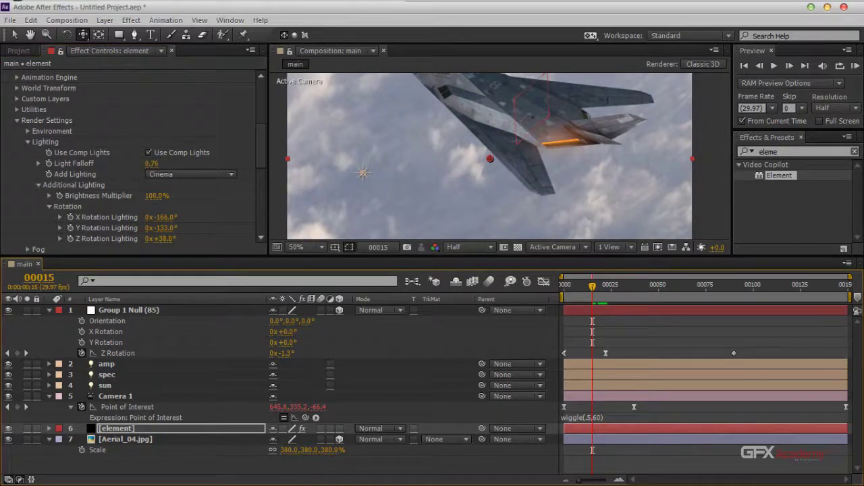
{"action": "key", "text": "comma"}
{"action": "key", "text": "Page_Up"}
{"action": "key", "text": "Page_Up"}
{"action": "key", "text": "Page_Up"}
{"action": "key", "text": "Page_Up"}
{"action": "key", "text": "Page_Up"}
{"action": "key", "text": "Page_Up"}
{"action": "key", "text": "Page_Up"}
{"action": "key", "text": "Page_Up"}
{"action": "key", "text": "Page_Up"}
{"action": "key", "text": "Page_Up"}
{"action": "key", "text": "Page_Up"}
{"action": "key", "text": "Page_Up"}
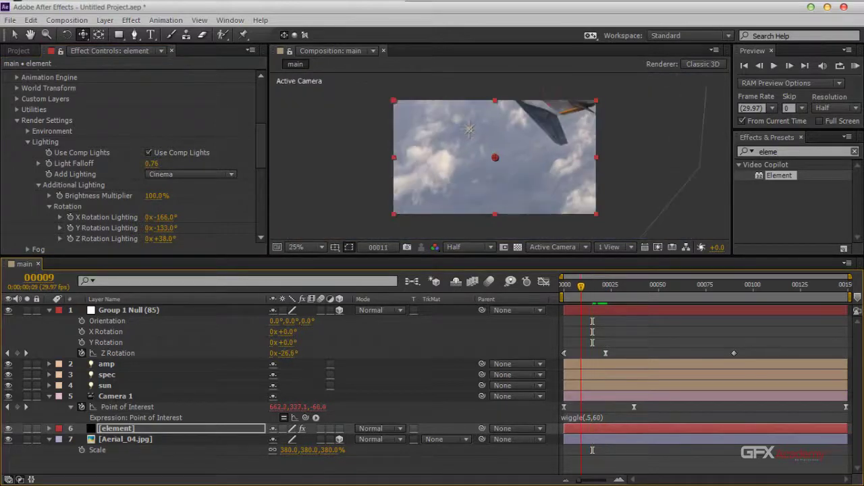
{"action": "key", "text": "Page_Down"}
{"action": "key", "text": "Page_Down"}
{"action": "key", "text": "Page_Down"}
{"action": "key", "text": "Page_Down"}
{"action": "key", "text": "Page_Down"}
{"action": "key", "text": "Page_Down"}
{"action": "key", "text": "Page_Down"}
{"action": "key", "text": "Page_Down"}
{"action": "key", "text": "Page_Down"}
{"action": "key", "text": "Page_Down"}
{"action": "key", "text": "Page_Down"}
{"action": "key", "text": "Page_Down"}
{"action": "key", "text": "Page_Down"}
{"action": "key", "text": "Page_Down"}
{"action": "key", "text": "Page_Down"}
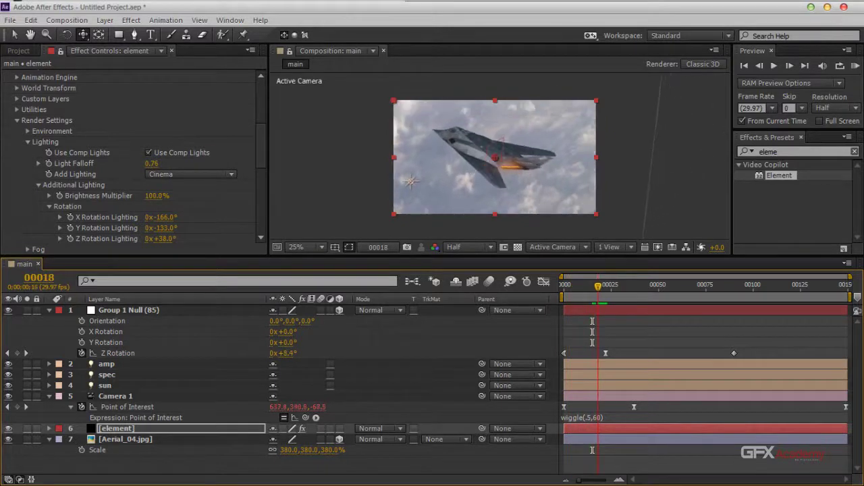
{"action": "key", "text": "Page_Down"}
{"action": "key", "text": "Page_Down"}
{"action": "key", "text": "Page_Down"}
{"action": "key", "text": "Page_Down"}
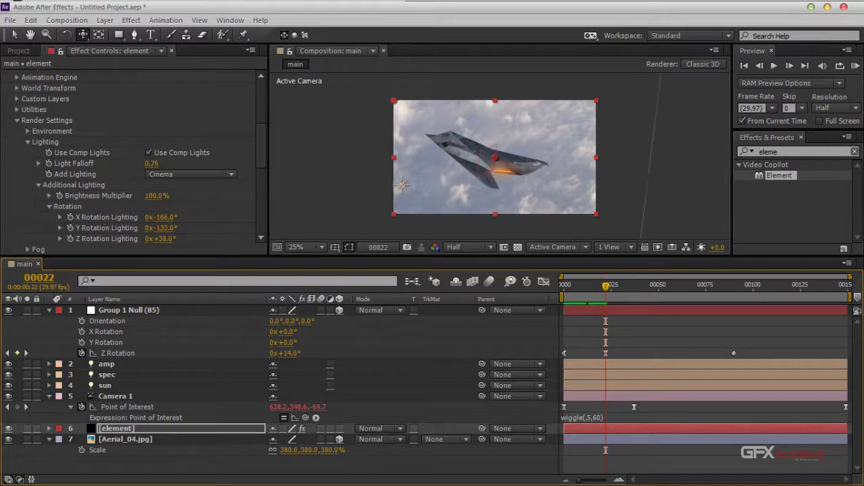
Keyframe the Group 1 Null's X Rotation at 0° on frame 0 and -14° on frame 22
{"action": "key", "text": "Home"}
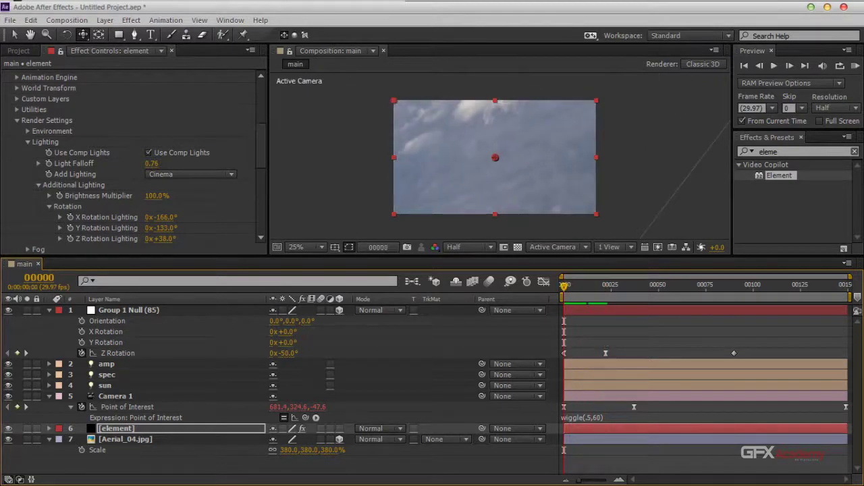
{"action": "left_click", "coordinate": [82, 331]}
{"action": "key", "text": "Page_Down"}
{"action": "key", "text": "Page_Down"}
{"action": "key", "text": "Page_Down"}
{"action": "key", "text": "Page_Down"}
{"action": "key", "text": "Page_Down"}
{"action": "key", "text": "Page_Down"}
{"action": "key", "text": "Page_Down"}
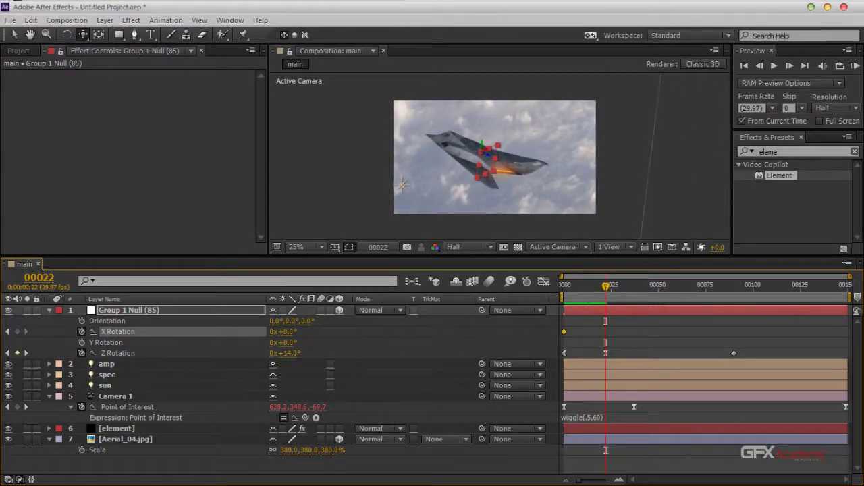
{"action": "left_click_drag", "start_coordinate": [287, 332], "coordinate": [273, 331]}
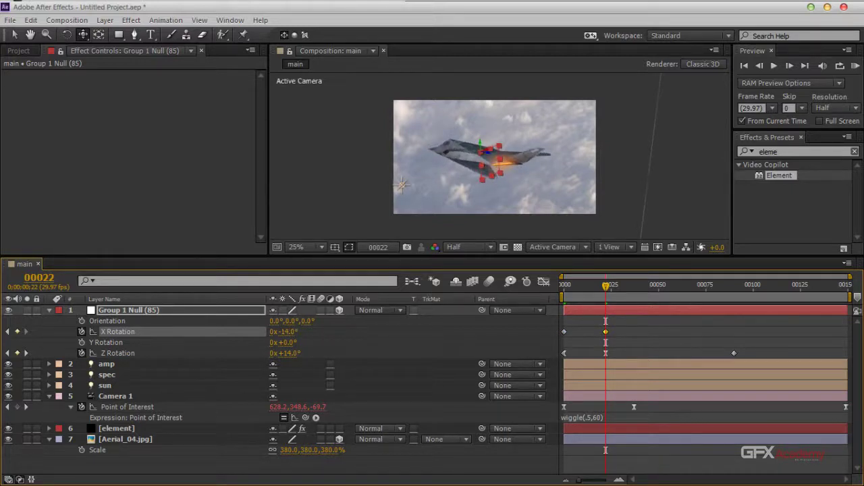
Apply Easy Ease to the Group 1 Null's X Rotation keyframe on frame 22
{"action": "right_click", "coordinate": [605, 331]}
{"action": "mouse_move", "coordinate": [657, 323]}
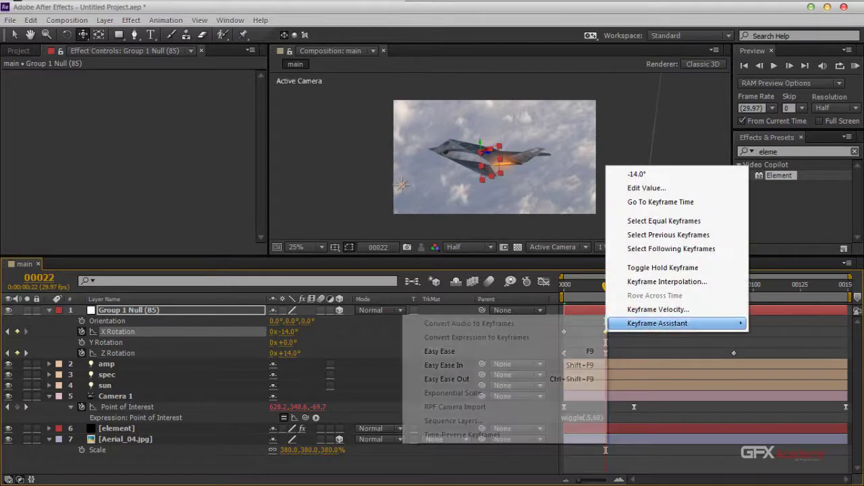
{"action": "left_click", "coordinate": [440, 351]}
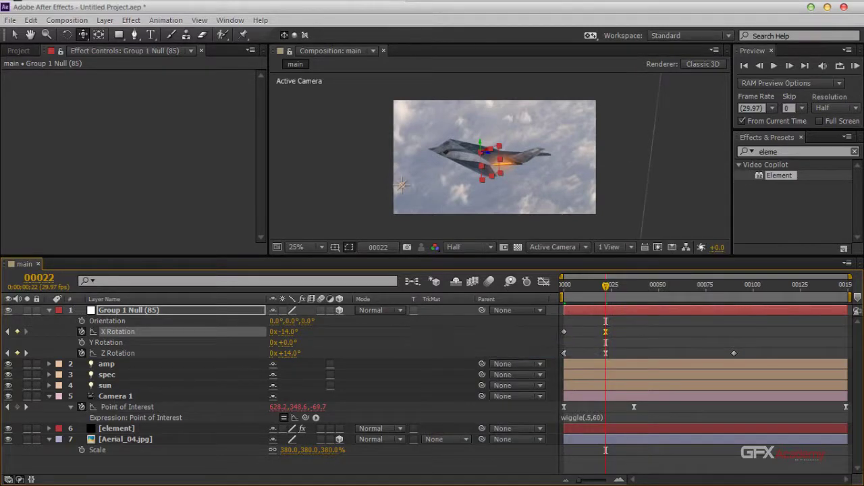
Set the Group 1 Null's Z Rotation keyframe on frame 90 to 0° and apply Easy Ease to it
{"action": "left_click_drag", "start_coordinate": [605, 285], "coordinate": [734, 285]}
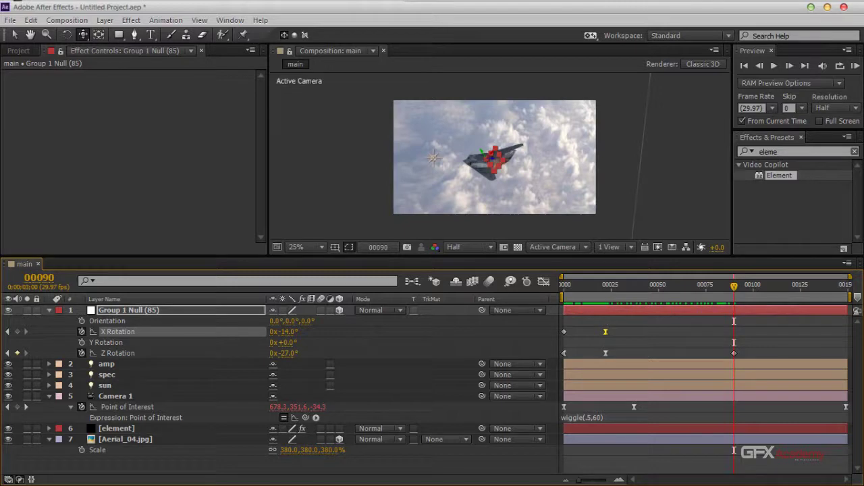
{"action": "mouse_move", "coordinate": [285, 353]}
{"action": "left_mouse_down"}
{"action": "mouse_move", "coordinate": [277, 353]}
{"action": "mouse_move", "coordinate": [300, 353]}
{"action": "left_mouse_up"}
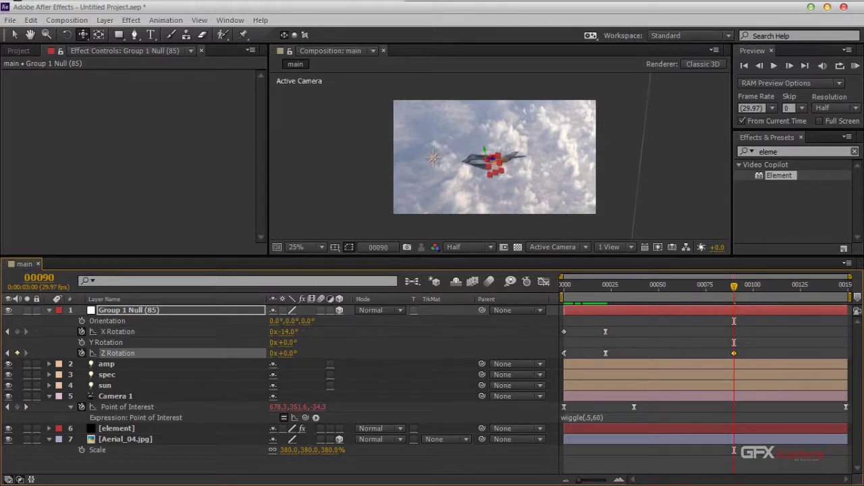
{"action": "right_click", "coordinate": [734, 353]}
{"action": "mouse_move", "coordinate": [772, 345]}
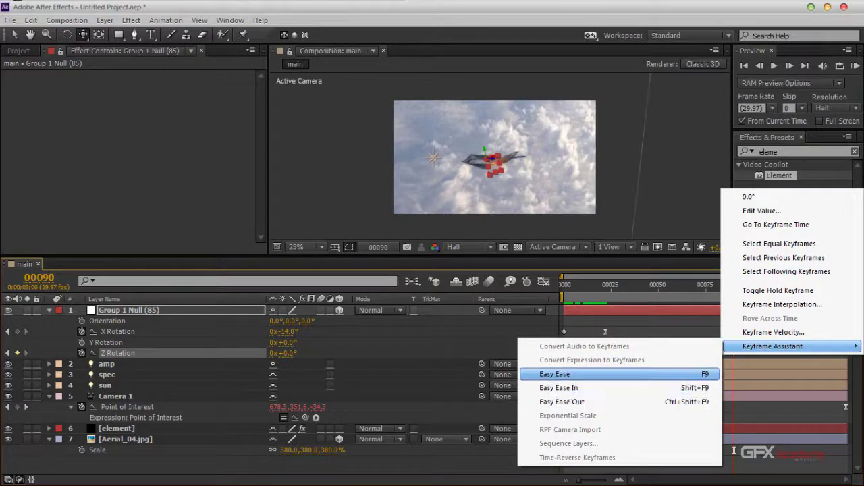
{"action": "left_click", "coordinate": [554, 374]}
Go to frame 48 and collapse the properties of the Group 1 Null and Camera 1 layers
{"action": "left_click_drag", "start_coordinate": [733, 286], "coordinate": [655, 284]}
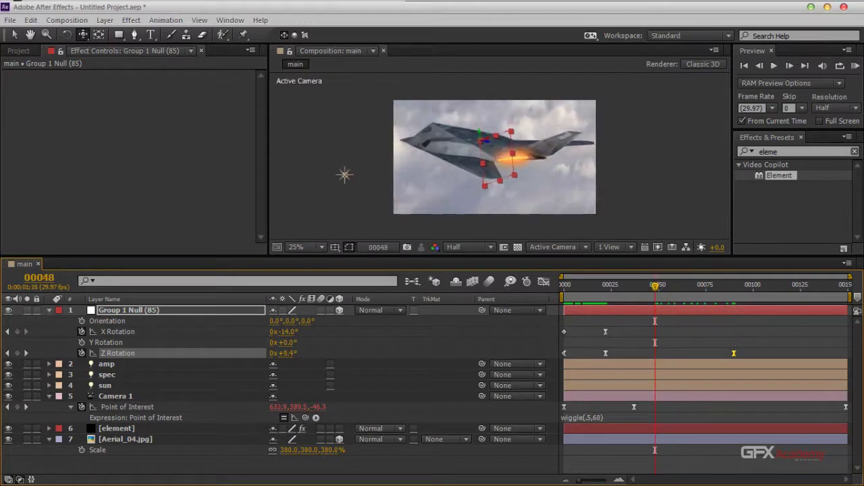
{"action": "left_click", "coordinate": [49, 309]}
{"action": "left_click", "coordinate": [48, 353]}
{"action": "key", "text": "F2"}
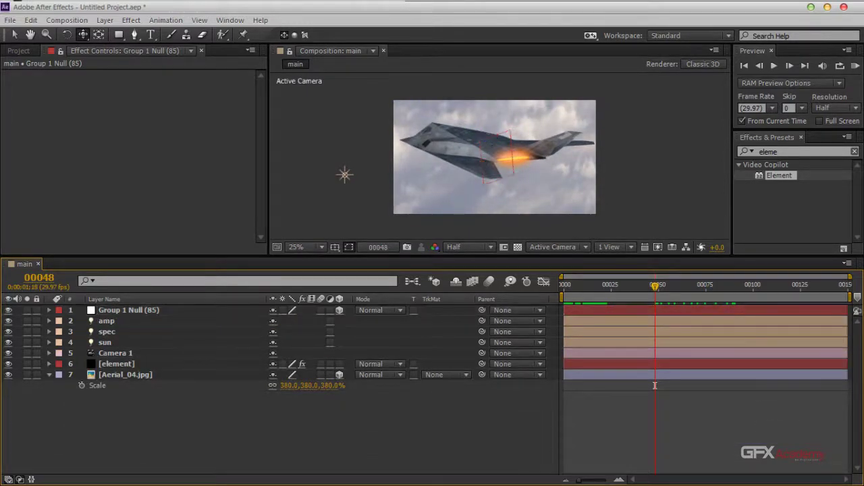
Find the Curves effect and apply it to the element layer
{"action": "left_click", "coordinate": [116, 364]}
{"action": "key", "text": "ctrl+5"}
{"action": "type", "text": "curve"}
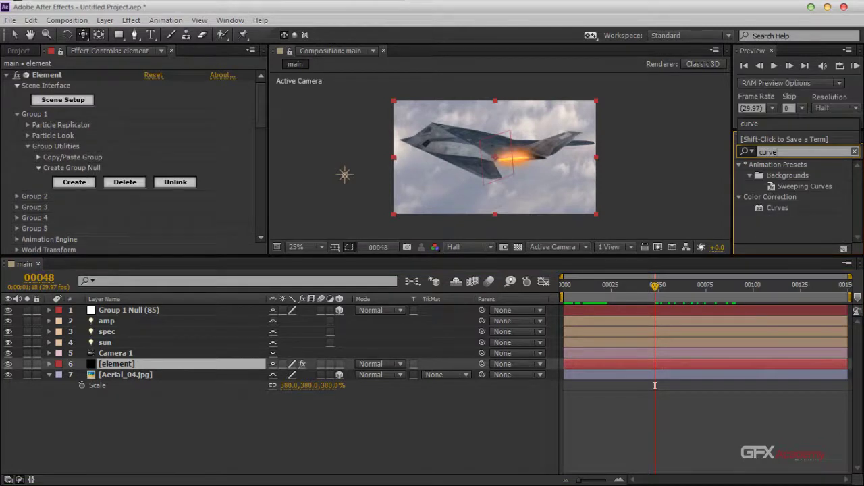
{"action": "left_click_drag", "start_coordinate": [777, 207], "coordinate": [135, 364]}
{"action": "key", "text": "v"}
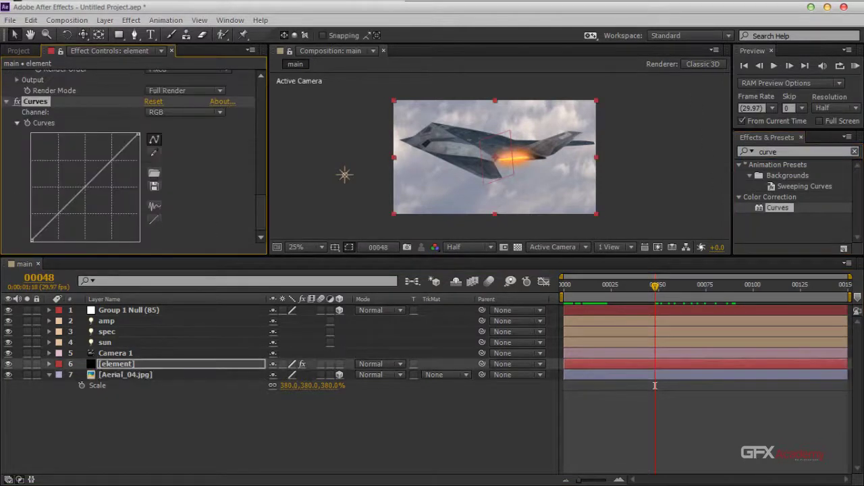
Shape the element layer's RGB curve into a slight S by lowering the shadows and raising the highlights, and check the aircraft at 50%
{"action": "left_click_drag", "start_coordinate": [58, 213], "coordinate": [58, 217]}
{"action": "left_click_drag", "start_coordinate": [106, 169], "coordinate": [107, 166]}
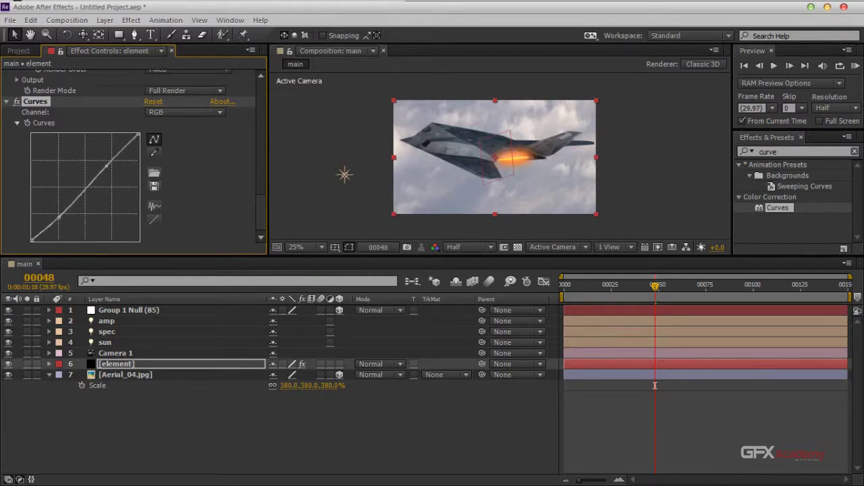
{"action": "key", "text": "period"}
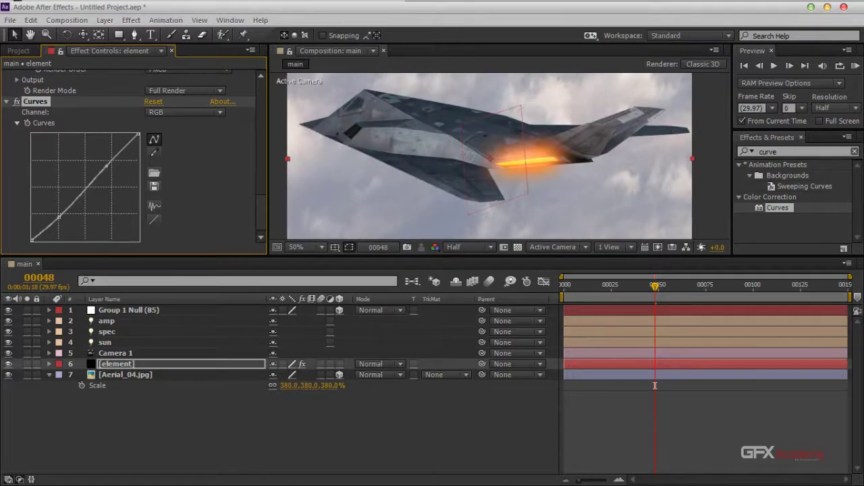
{"action": "key", "text": "comma"}
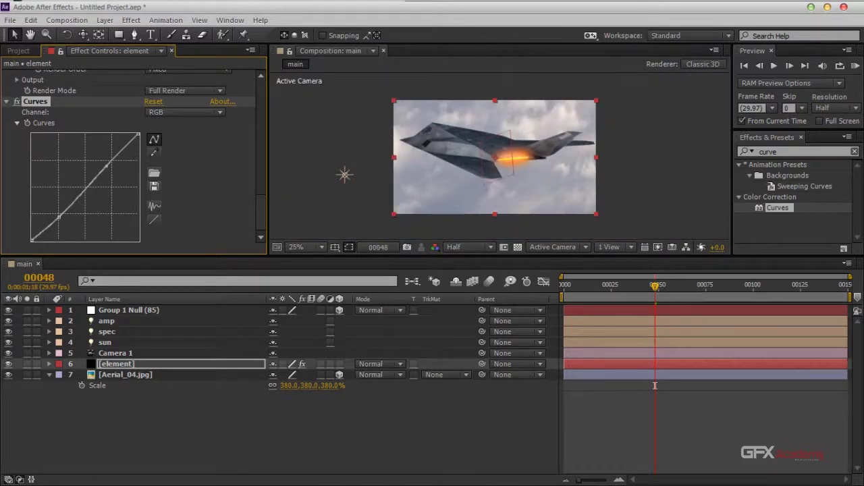
Step back through the opening frames and return to frame 17 to examine the aircraft's contrast and entry motion
{"action": "key", "text": "Page_Up"}
{"action": "key", "text": "Page_Up"}
{"action": "key", "text": "Page_Up"}
{"action": "key", "text": "Page_Up"}
{"action": "key", "text": "Page_Up"}
{"action": "key", "text": "Page_Up"}
{"action": "key", "text": "Page_Up"}
{"action": "key", "text": "Page_Up"}
{"action": "key", "text": "Page_Up"}
{"action": "key", "text": "Page_Up"}
{"action": "key", "text": "Page_Up"}
{"action": "key", "text": "Page_Up"}
{"action": "key", "text": "Page_Up"}
{"action": "key", "text": "Page_Up"}
{"action": "key", "text": "Page_Up"}
{"action": "key", "text": "Page_Up"}
{"action": "key", "text": "Page_Up"}
{"action": "key", "text": "Page_Up"}
{"action": "key", "text": "Page_Up"}
{"action": "key", "text": "Page_Up"}
{"action": "key", "text": "Page_Up"}
{"action": "key", "text": "Page_Up"}
{"action": "key", "text": "Page_Up"}
{"action": "key", "text": "Page_Up"}
{"action": "key", "text": "Page_Up"}
{"action": "key", "text": "Page_Up"}
{"action": "key", "text": "Page_Up"}
{"action": "key", "text": "Page_Up"}
{"action": "key", "text": "Page_Up"}
{"action": "key", "text": "Page_Down"}
{"action": "key", "text": "Page_Down"}
{"action": "key", "text": "Page_Down"}
{"action": "key", "text": "Page_Down"}
{"action": "key", "text": "Page_Down"}
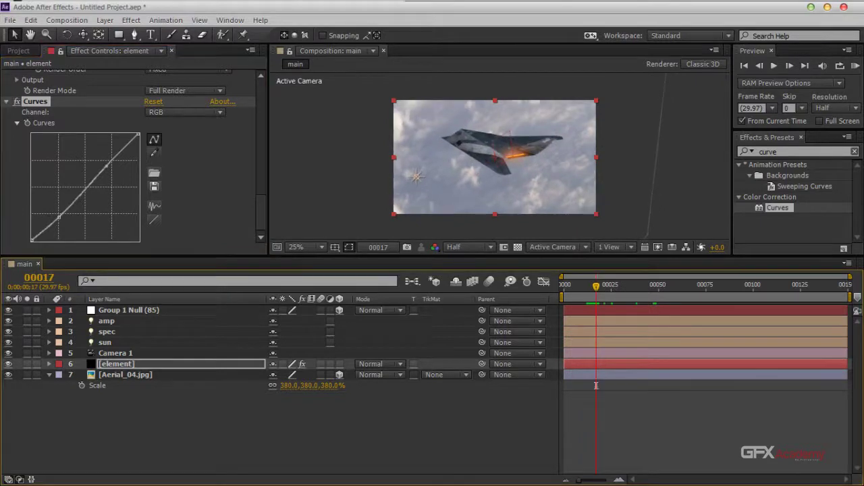
{"action": "key", "text": "F2"}
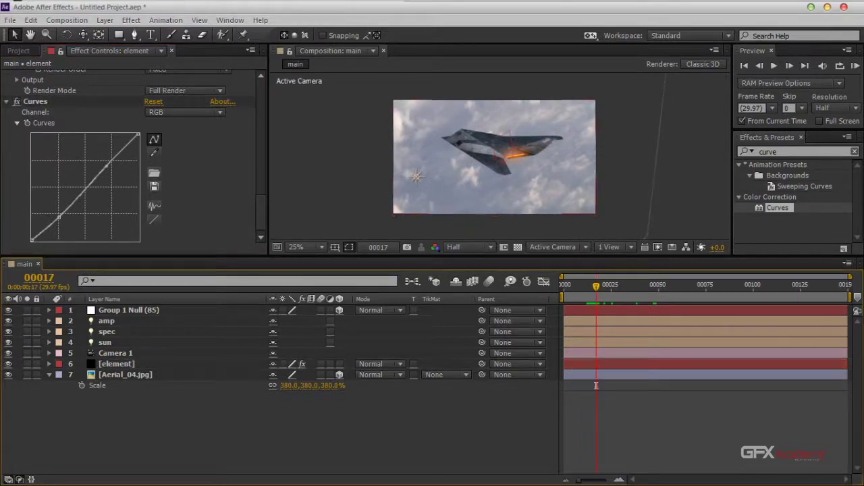
Turn on motion blur in the Element effect's render settings and set Motion Blur Samples to 12
{"action": "left_click", "coordinate": [116, 363]}
{"action": "scroll", "coordinate": [135, 162], "scroll_direction": "up", "scroll_amount": 1}
{"action": "scroll", "coordinate": [135, 162], "scroll_direction": "up", "scroll_amount": 10}
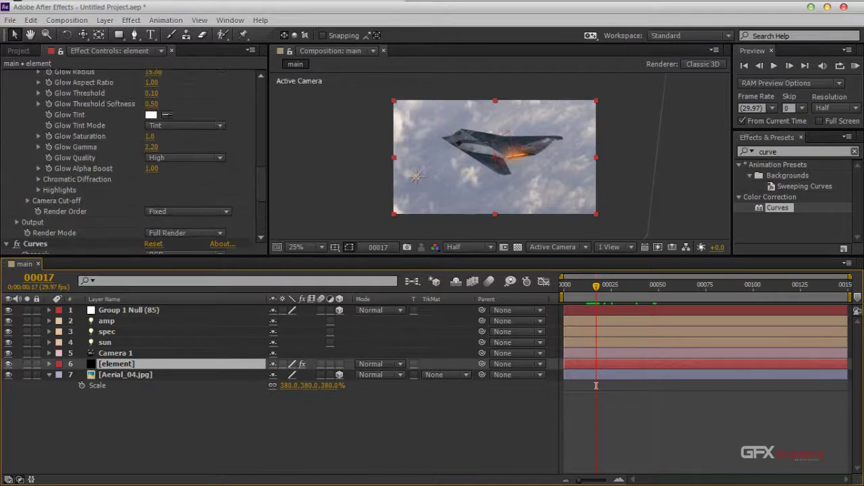
{"action": "left_click", "coordinate": [28, 114]}
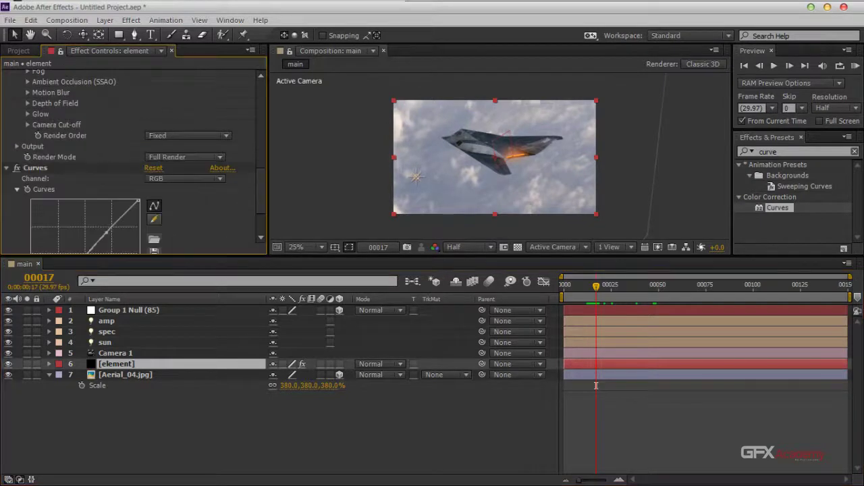
{"action": "left_click", "coordinate": [28, 93]}
{"action": "left_click", "coordinate": [192, 103]}
{"action": "left_click", "coordinate": [162, 129]}
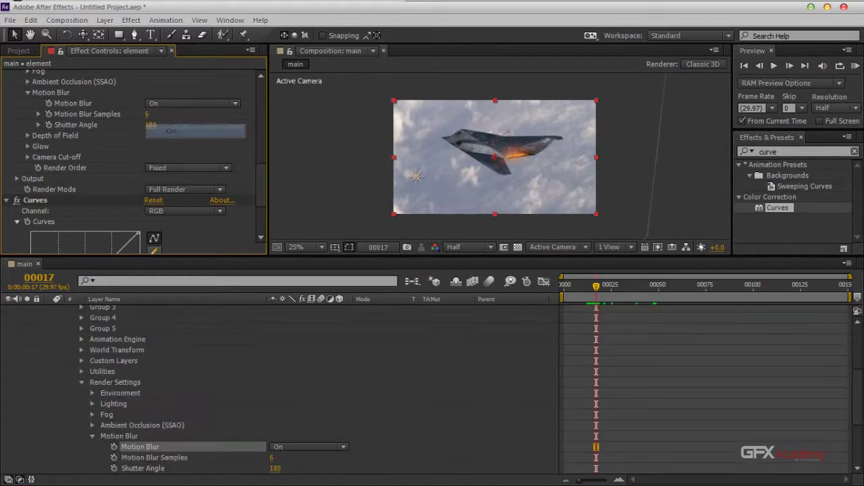
{"action": "left_click", "coordinate": [147, 114]}
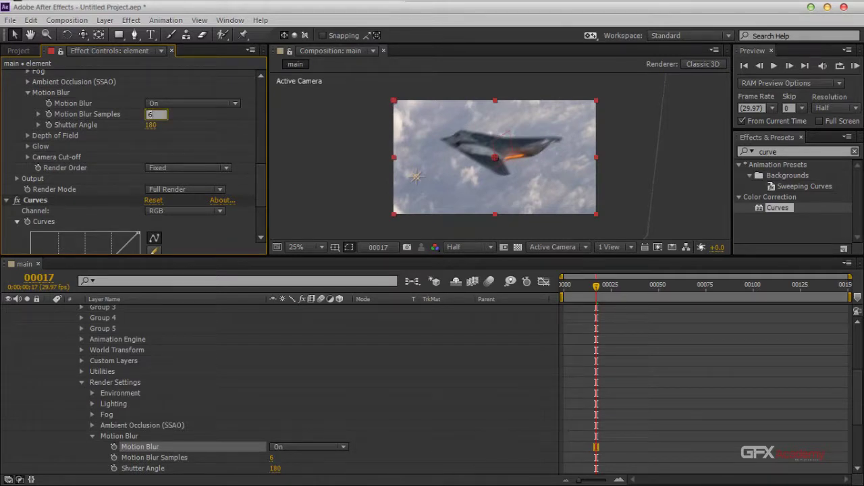
{"action": "type", "text": "12"}
{"action": "key", "text": "Return"}
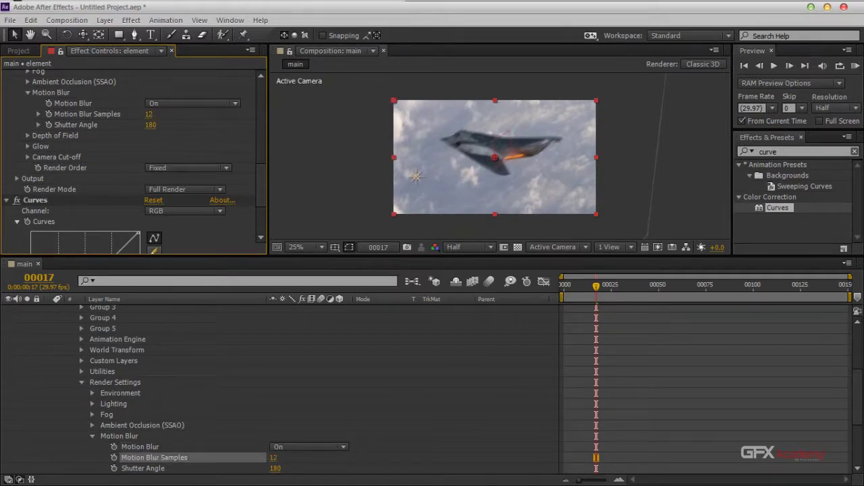
Collapse the element layer and enable motion blur for the Aerial_04.jpg layer and the composition
{"action": "scroll", "coordinate": [280, 388], "scroll_direction": "up", "scroll_amount": 4}
{"action": "left_click", "coordinate": [280, 428]}
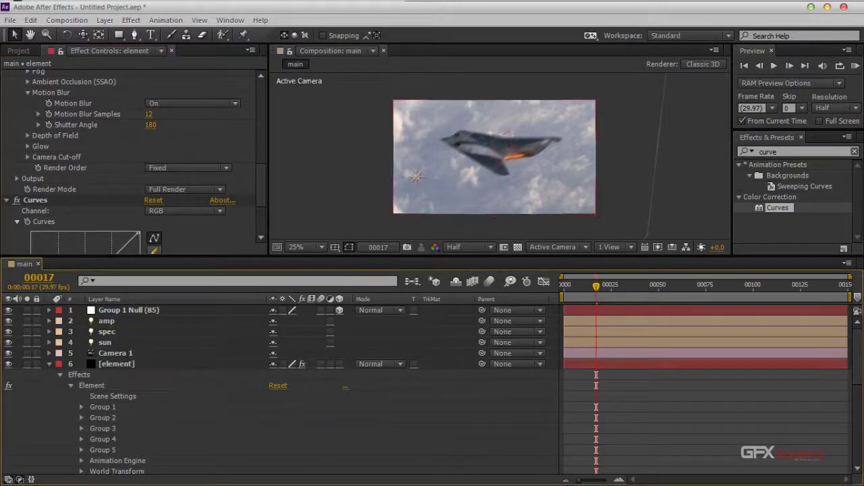
{"action": "left_click", "coordinate": [49, 364]}
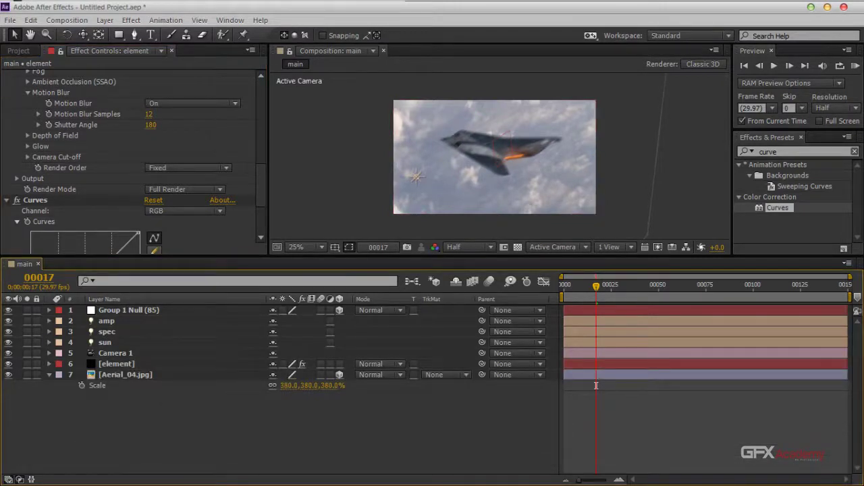
{"action": "left_click", "coordinate": [321, 374]}
{"action": "left_click", "coordinate": [489, 282]}
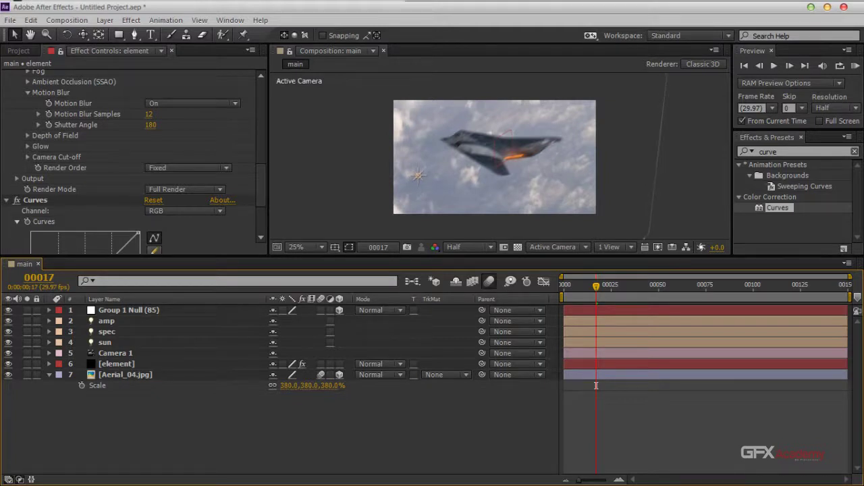
Return to frame 0 and preview the opening frames to examine the motion blur on the aircraft and clouds
{"action": "key", "text": "Page_Up"}
{"action": "key", "text": "Page_Up"}
{"action": "key", "text": "Page_Up"}
{"action": "key", "text": "Page_Up"}
{"action": "key", "text": "Page_Up"}
{"action": "key", "text": "Page_Up"}
{"action": "key", "text": "Page_Up"}
{"action": "key", "text": "Page_Up"}
{"action": "key", "text": "Page_Up"}
{"action": "key", "text": "Page_Up"}
{"action": "key", "text": "Page_Up"}
{"action": "key", "text": "Page_Up"}
{"action": "key", "text": "Page_Up"}
{"action": "key", "text": "Page_Up"}
{"action": "key", "text": "Page_Up"}
{"action": "key", "text": "Page_Up"}
{"action": "key", "text": "Page_Up"}
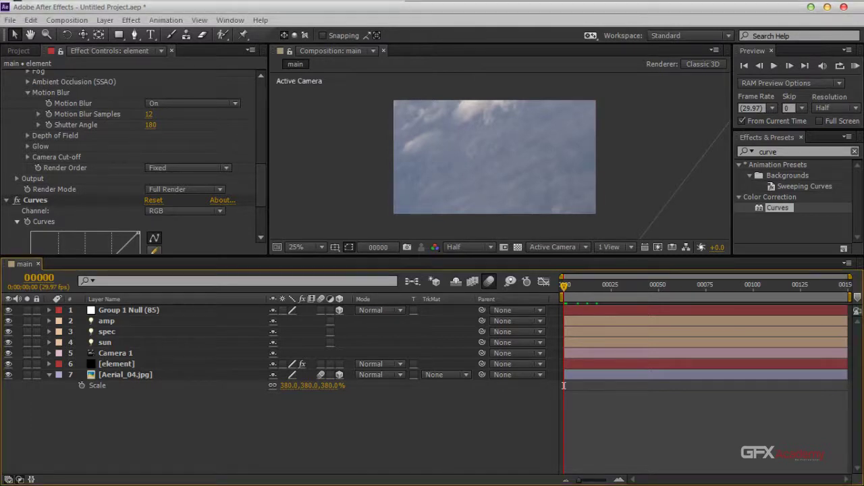
{"action": "key", "text": "space"}
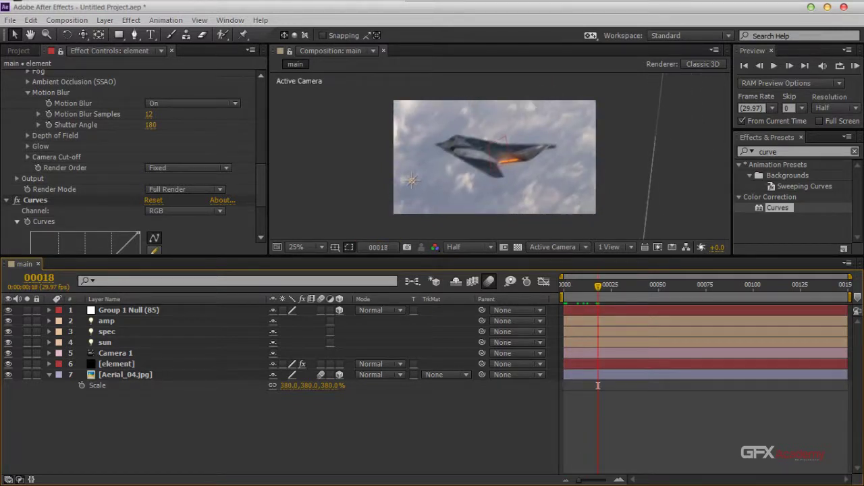
Collapse the Aerial_04.jpg layer's properties and nest the main composition in a new composition
{"action": "key", "text": "u"}
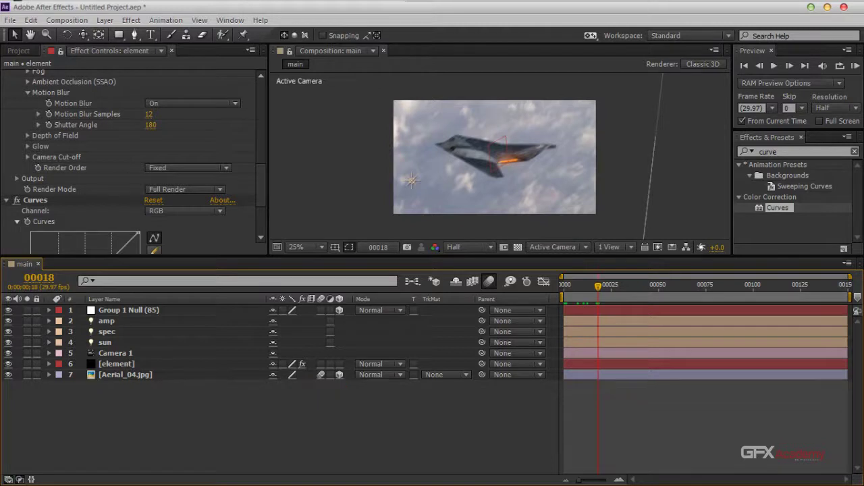
{"action": "left_click", "coordinate": [18, 51]}
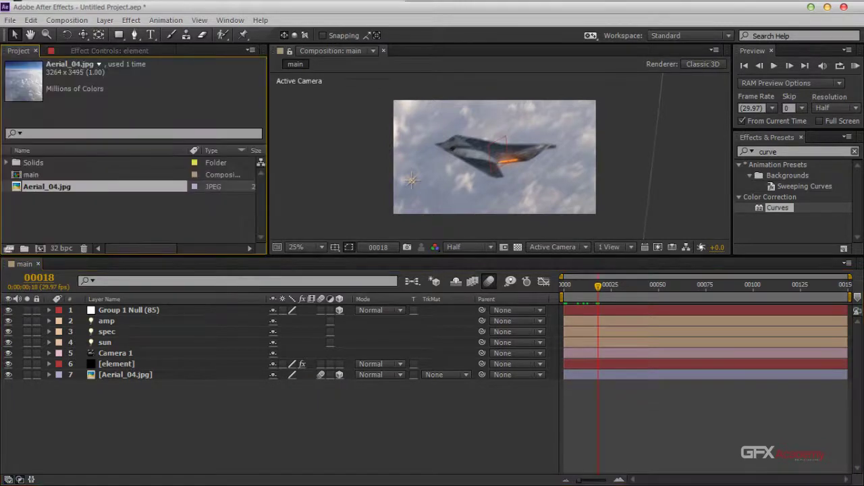
{"action": "left_click", "coordinate": [68, 213]}
{"action": "left_click", "coordinate": [32, 174]}
{"action": "left_click_drag", "start_coordinate": [31, 174], "coordinate": [41, 247]}
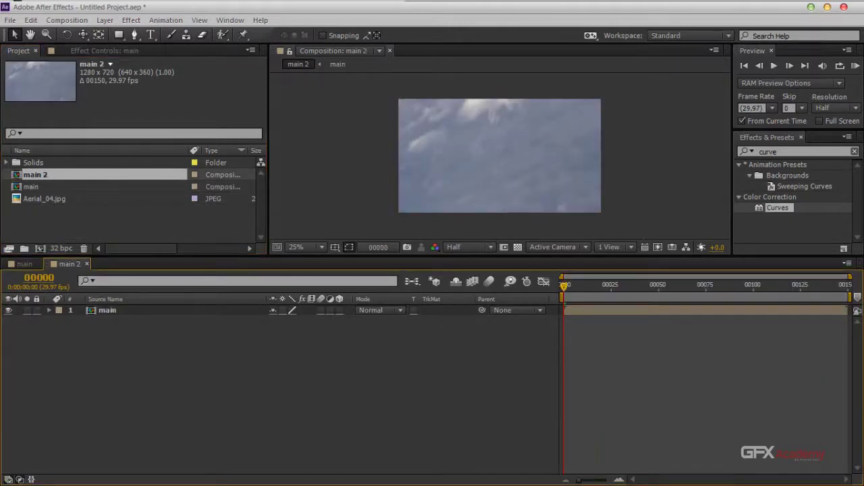
Preview the nested composition up to frame 16 and add an adjustment layer above the main layer
{"action": "key", "text": "space"}
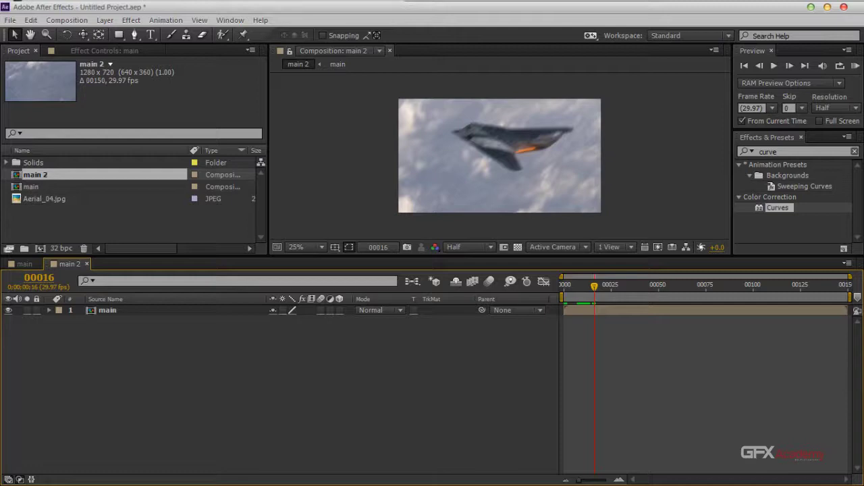
{"action": "left_click", "coordinate": [105, 19]}
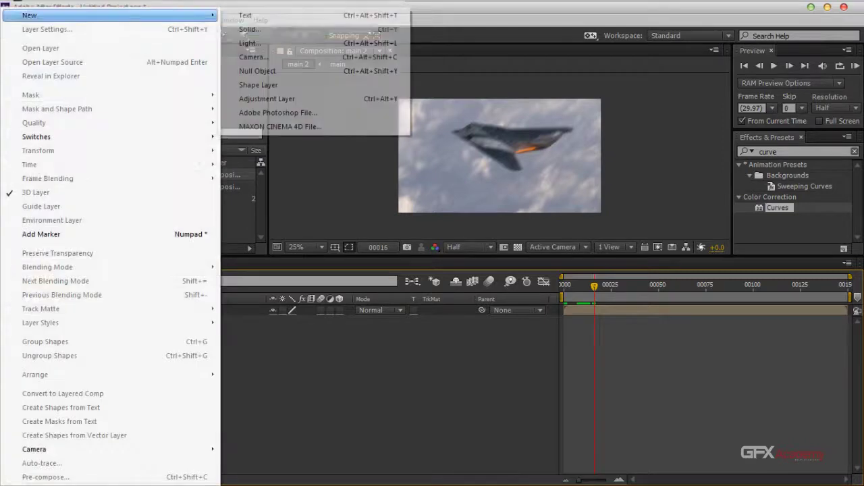
{"action": "left_click", "coordinate": [267, 99]}
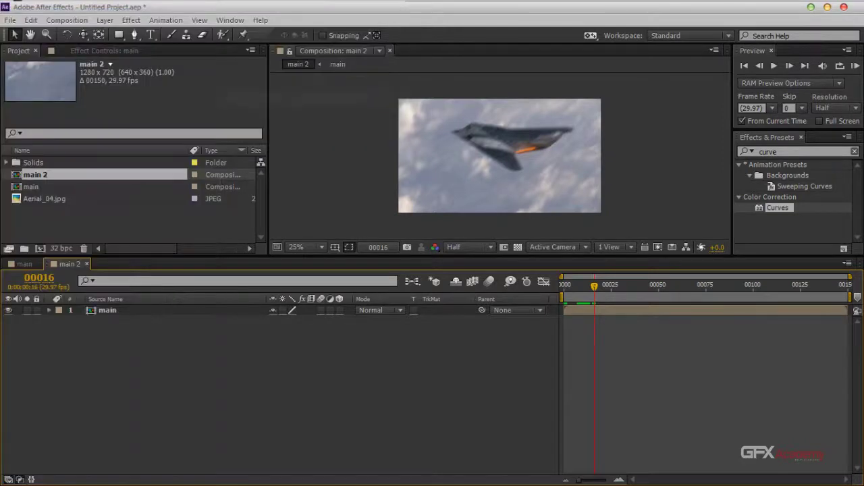
Find the Magic Bullet Mojo effect and apply it to Adjustment Layer 1
{"action": "left_click", "coordinate": [768, 151]}
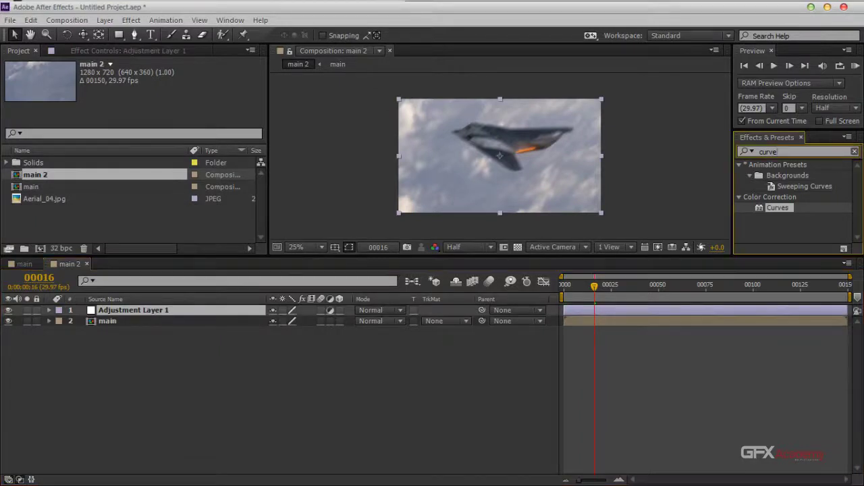
{"action": "type", "text": "mojo"}
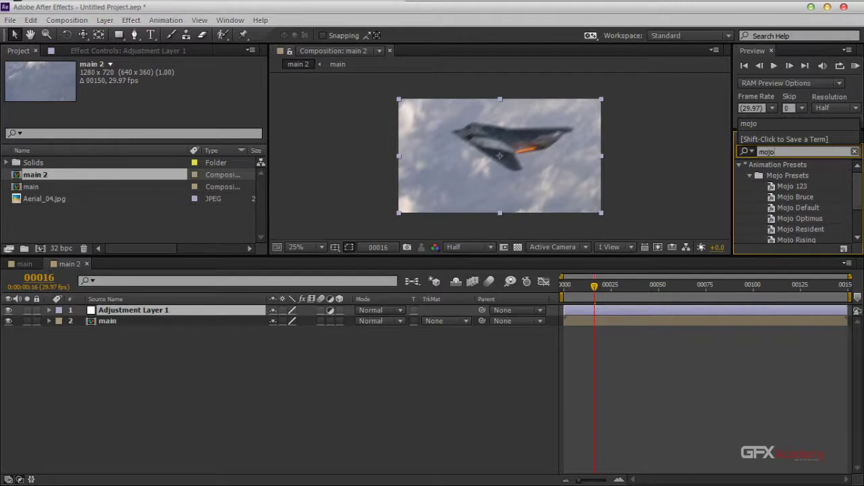
{"action": "left_click_drag", "start_coordinate": [857, 191], "coordinate": [856, 214]}
{"action": "left_click", "coordinate": [774, 236]}
{"action": "left_click_drag", "start_coordinate": [774, 237], "coordinate": [135, 311]}
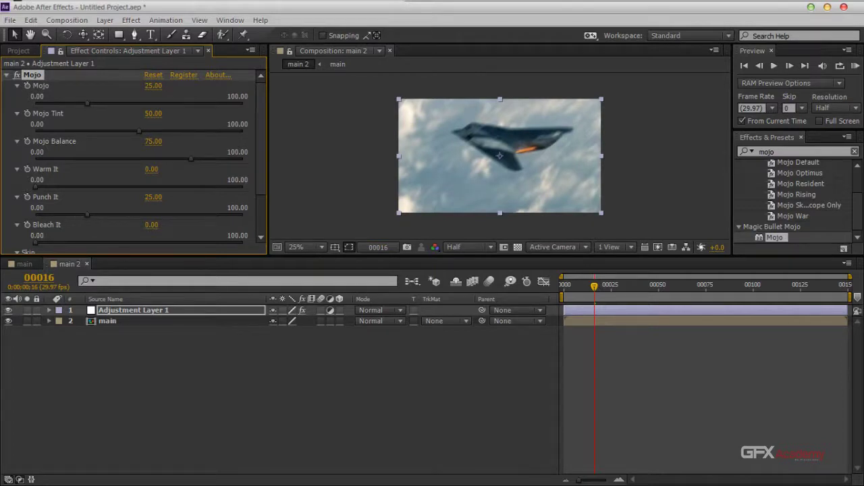
Set Mojo's Punch It and Warm It both to 16.46 and check the grade on frame 20
{"action": "left_click_drag", "start_coordinate": [87, 215], "coordinate": [69, 215]}
{"action": "left_click_drag", "start_coordinate": [37, 180], "coordinate": [70, 187]}
{"action": "left_click_drag", "start_coordinate": [594, 286], "coordinate": [602, 286]}
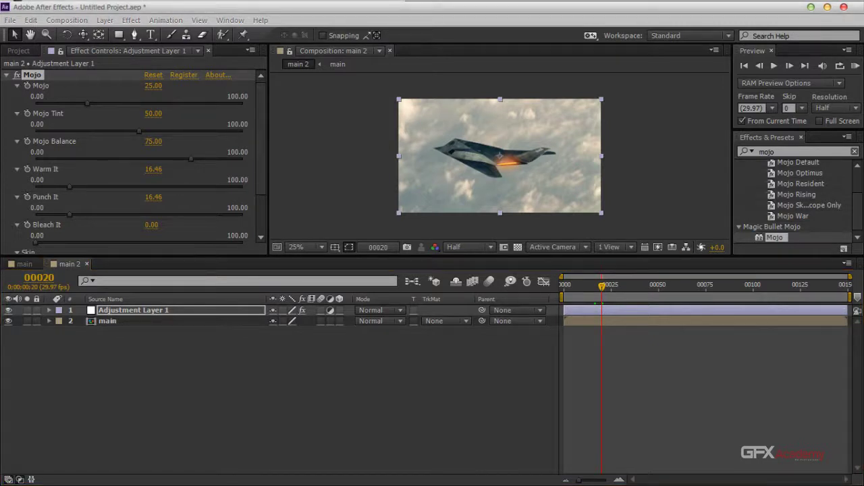
{"action": "left_click", "coordinate": [468, 247]}
{"action": "left_click", "coordinate": [464, 87]}
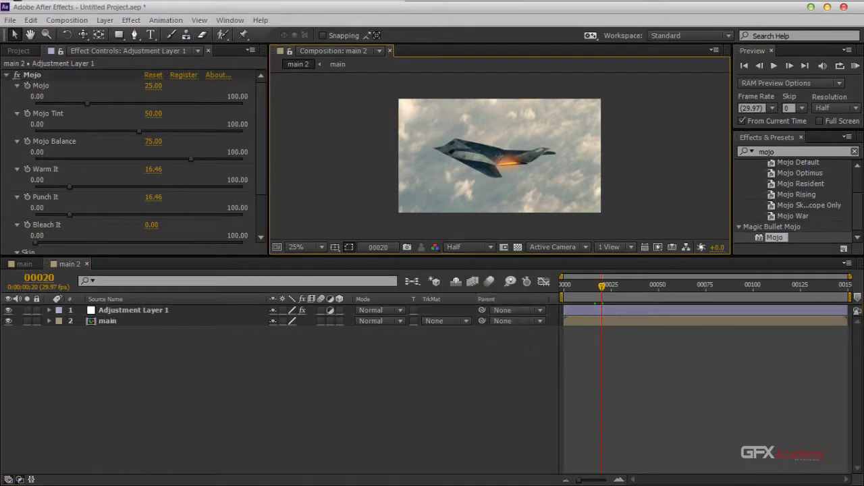
Set Mojo's Warm It to 6.40, Mojo to 29.88 and Mojo Tint to 56.71 on Adjustment Layer 1
{"action": "scroll", "coordinate": [464, 108], "scroll_direction": "up", "scroll_amount": 2}
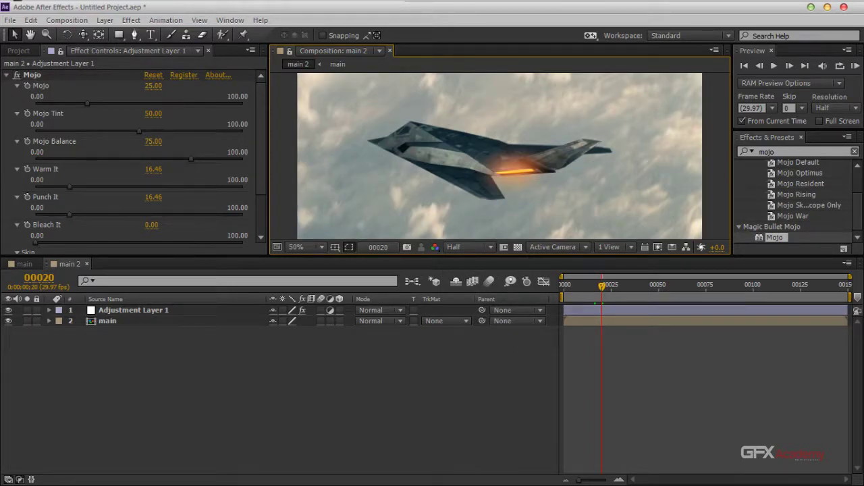
{"action": "left_click_drag", "start_coordinate": [70, 186], "coordinate": [49, 186]}
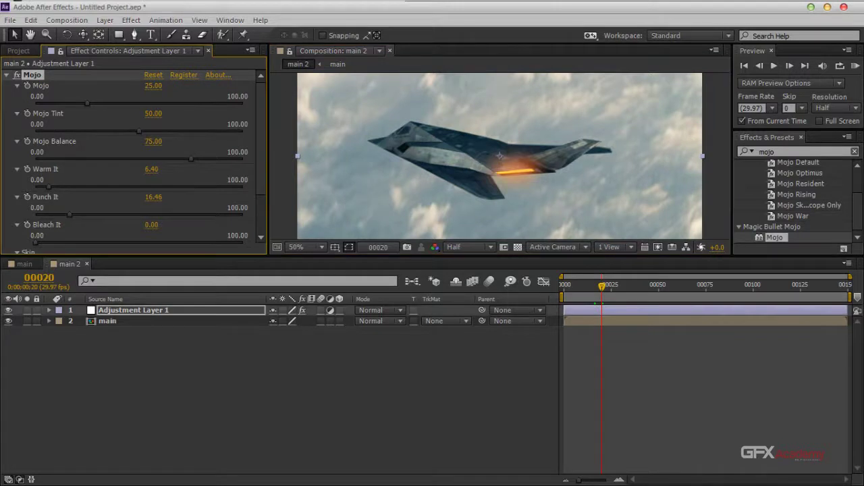
{"action": "mouse_move", "coordinate": [87, 104]}
{"action": "left_mouse_down"}
{"action": "mouse_move", "coordinate": [137, 103]}
{"action": "mouse_move", "coordinate": [82, 103]}
{"action": "left_mouse_up"}
{"action": "mouse_move", "coordinate": [139, 131]}
{"action": "left_mouse_down"}
{"action": "mouse_move", "coordinate": [175, 131]}
{"action": "mouse_move", "coordinate": [139, 131]}
{"action": "mouse_move", "coordinate": [153, 131]}
{"action": "left_mouse_up"}
{"action": "scroll", "coordinate": [500, 156], "scroll_direction": "down", "scroll_amount": 2}
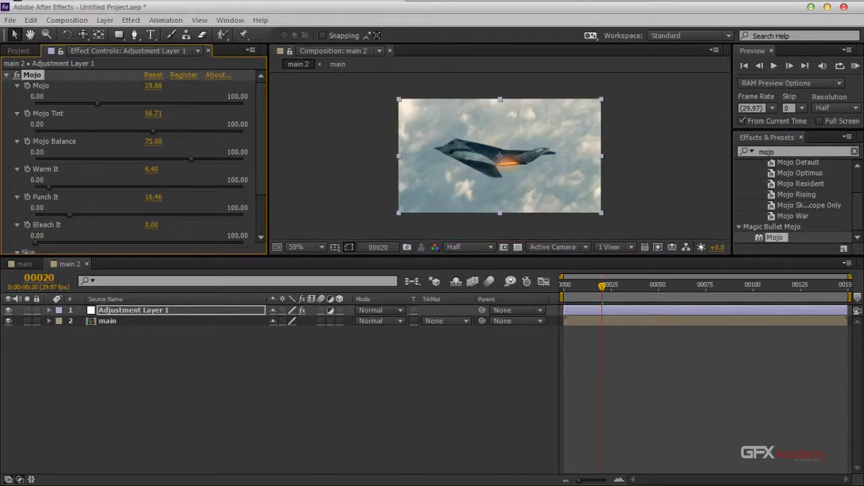
{"action": "scroll", "coordinate": [500, 156], "scroll_direction": "up", "scroll_amount": 3}
{"action": "scroll", "coordinate": [499, 156], "scroll_direction": "down", "scroll_amount": 4}
Set the composition's preview resolution to Full and examine the jet and its engine glow close up
{"action": "left_click", "coordinate": [465, 247]}
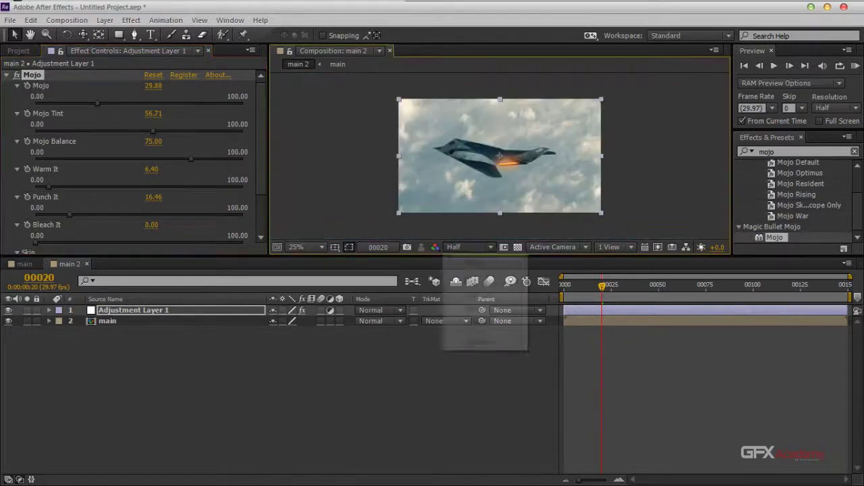
{"action": "left_click", "coordinate": [467, 279]}
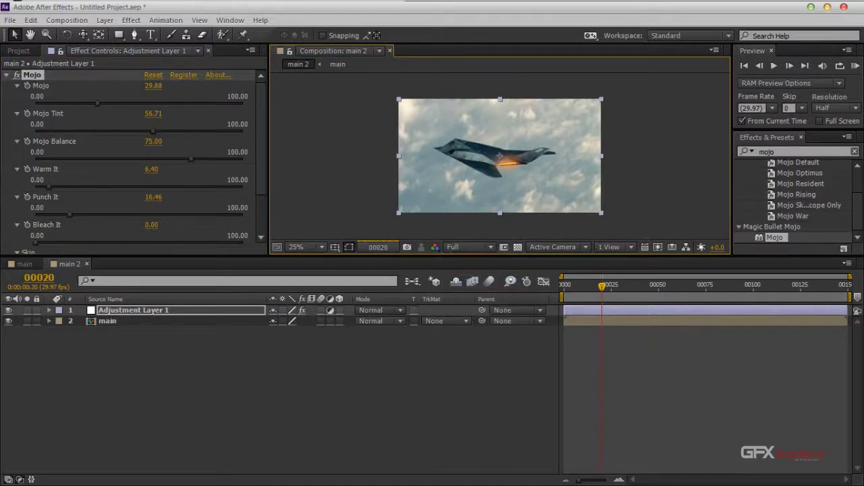
{"action": "scroll", "coordinate": [500, 156], "scroll_direction": "up", "scroll_amount": 4}
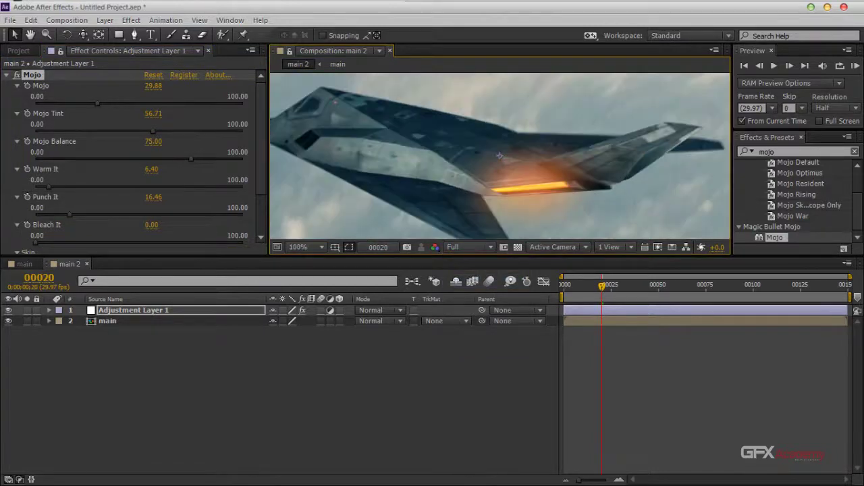
{"action": "left_click_drag", "start_coordinate": [567, 162], "coordinate": [580, 161]}
Step through the frames to frame 30 and examine the graded jet and its motion blur
{"action": "key", "text": "Page_Up"}
{"action": "key", "text": "Page_Up"}
{"action": "key", "text": "Page_Up"}
{"action": "key", "text": "Page_Up"}
{"action": "key", "text": "Page_Up"}
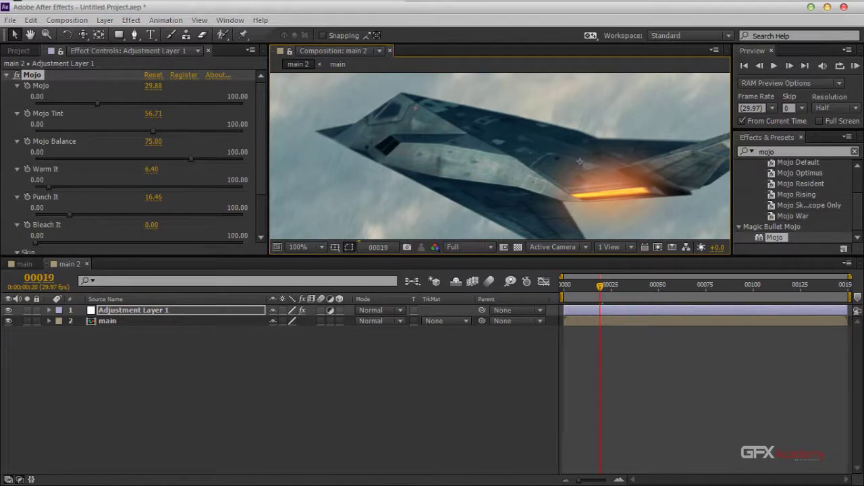
{"action": "key", "text": "Page_Down"}
{"action": "key", "text": "Page_Down"}
{"action": "key", "text": "Page_Down"}
{"action": "key", "text": "Page_Down"}
{"action": "key", "text": "Page_Down"}
{"action": "key", "text": "Page_Down"}
{"action": "key", "text": "Page_Down"}
{"action": "key", "text": "Page_Down"}
{"action": "key", "text": "Page_Down"}
{"action": "key", "text": "Page_Down"}
{"action": "key", "text": "Page_Down"}
{"action": "key", "text": "Page_Down"}
{"action": "key", "text": "Page_Down"}
{"action": "key", "text": "Page_Down"}
{"action": "key", "text": "Page_Down"}
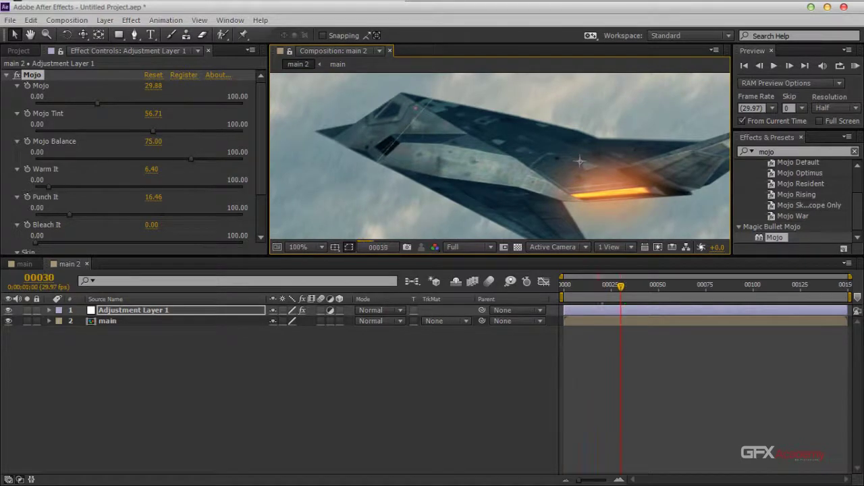
{"action": "key", "text": "space"}
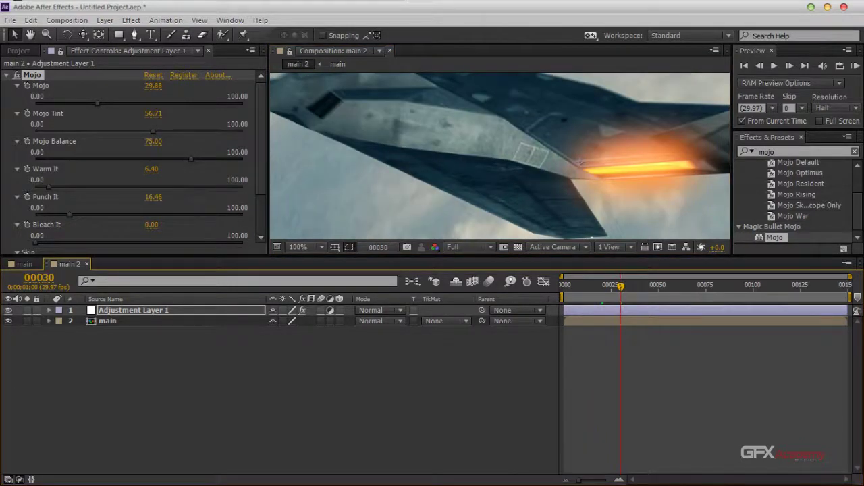
{"action": "left_click_drag", "start_coordinate": [580, 163], "coordinate": [606, 227]}
{"action": "scroll", "coordinate": [500, 156], "scroll_direction": "down", "scroll_amount": 1}
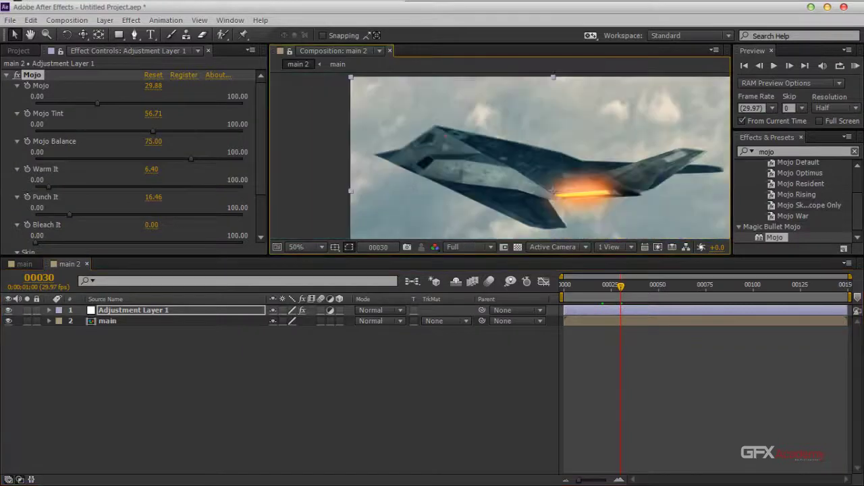
{"action": "left_click_drag", "start_coordinate": [553, 191], "coordinate": [492, 176]}
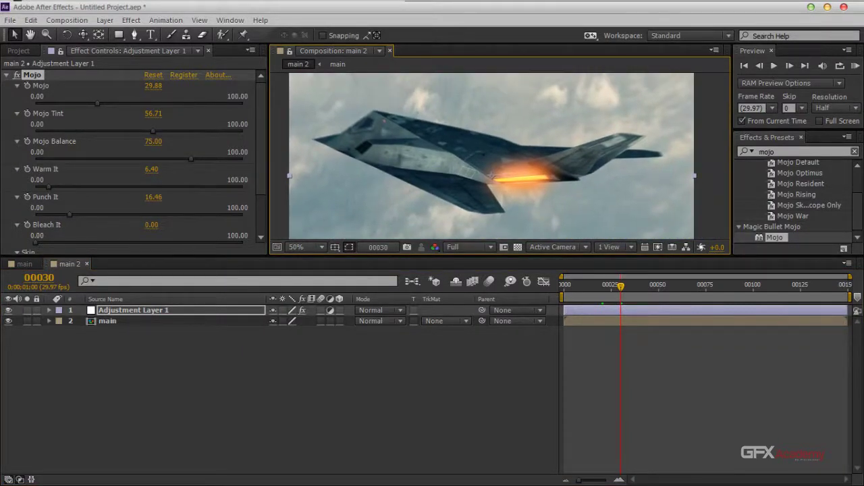
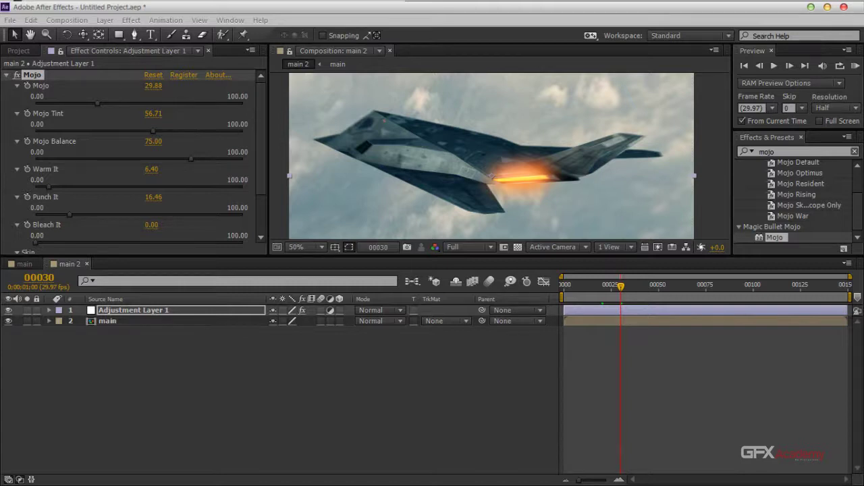
{"action": "scroll", "coordinate": [128, 155], "scroll_direction": "down", "scroll_amount": 2}
{"action": "scroll", "coordinate": [129, 155], "scroll_direction": "up", "scroll_amount": 2}
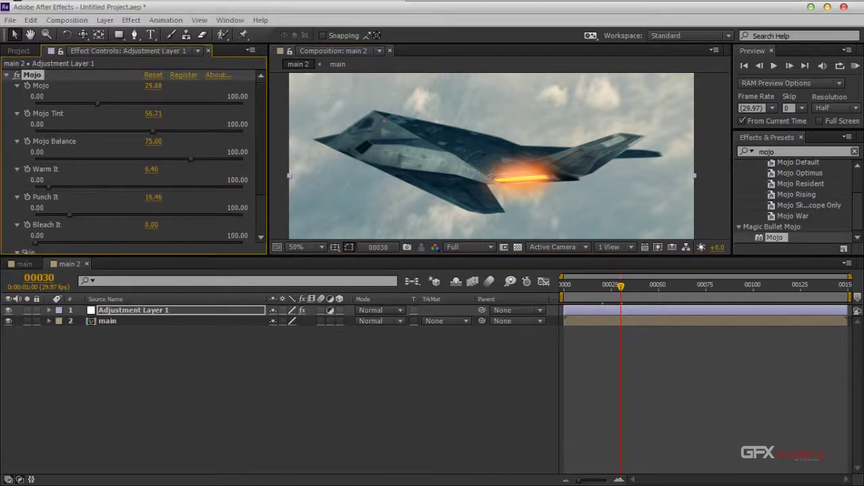
Disable Mojo, apply the Magic Bullet Looks effect to Adjustment Layer 1 and open its look editor
{"action": "left_click", "coordinate": [6, 75]}
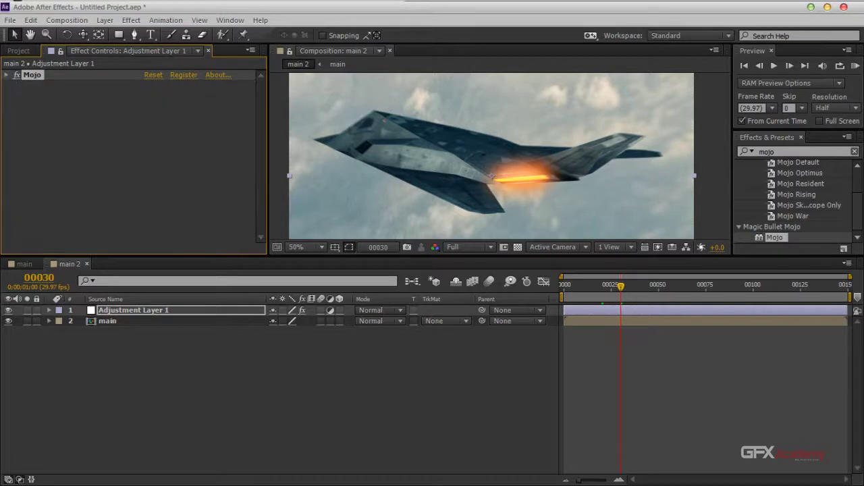
{"action": "left_click_drag", "start_coordinate": [776, 151], "coordinate": [760, 151]}
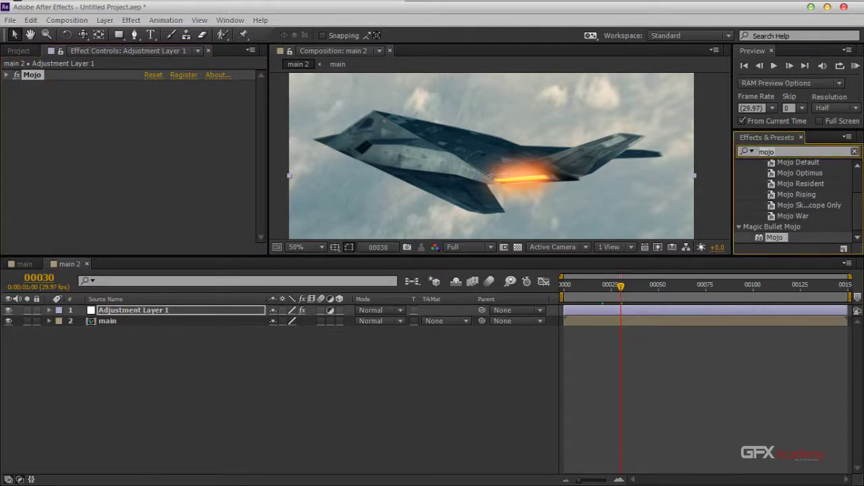
{"action": "type", "text": "look"}
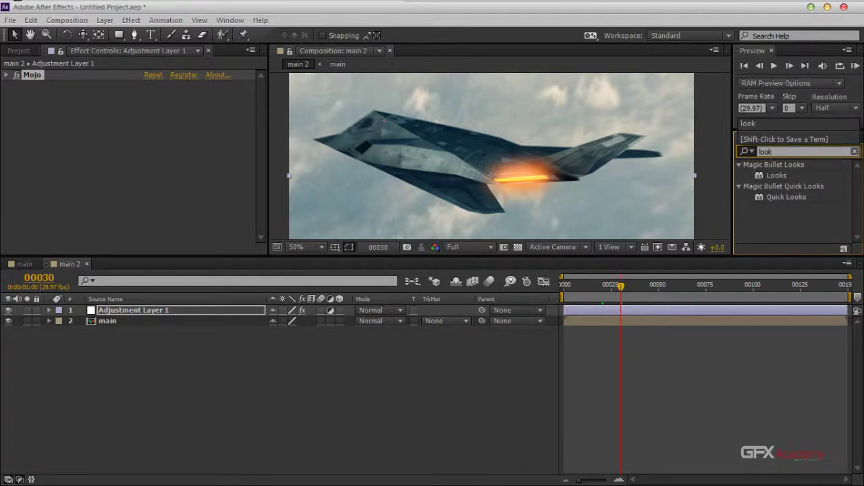
{"action": "left_click_drag", "start_coordinate": [776, 175], "coordinate": [108, 310]}
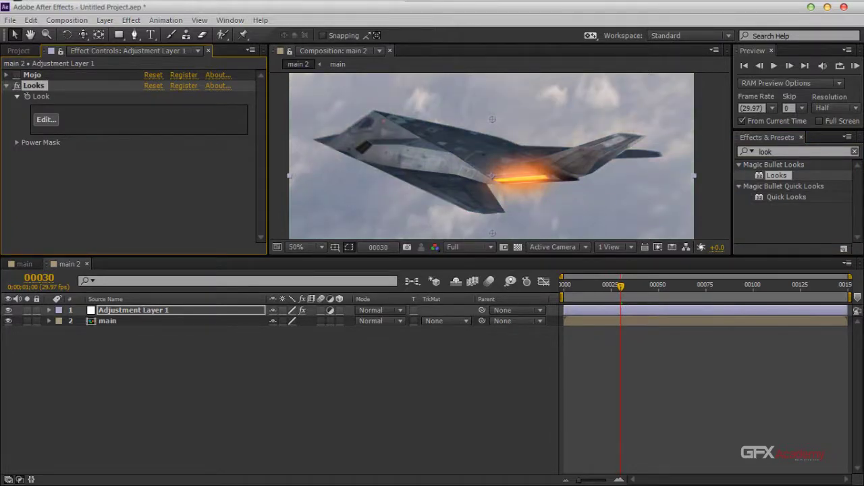
{"action": "left_click", "coordinate": [46, 119]}
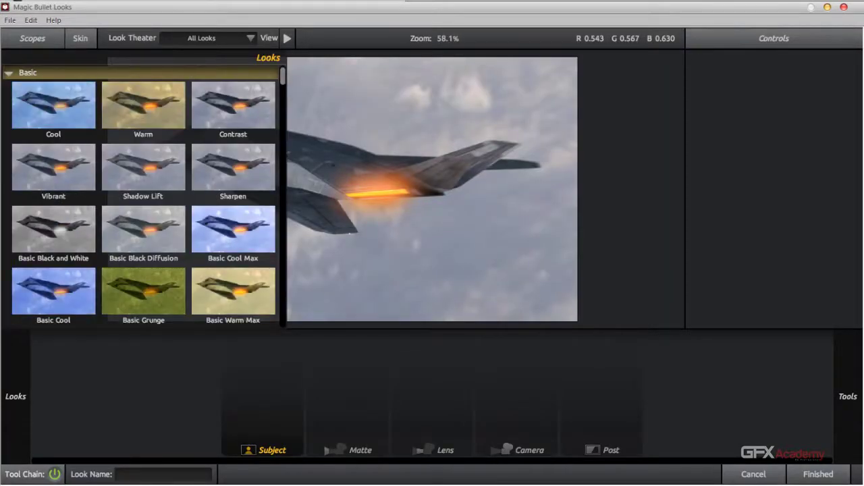
Try the Basic category's Cool and Basic looks and the Cinematic category's Epic look on the shot
{"action": "left_click", "coordinate": [54, 105]}
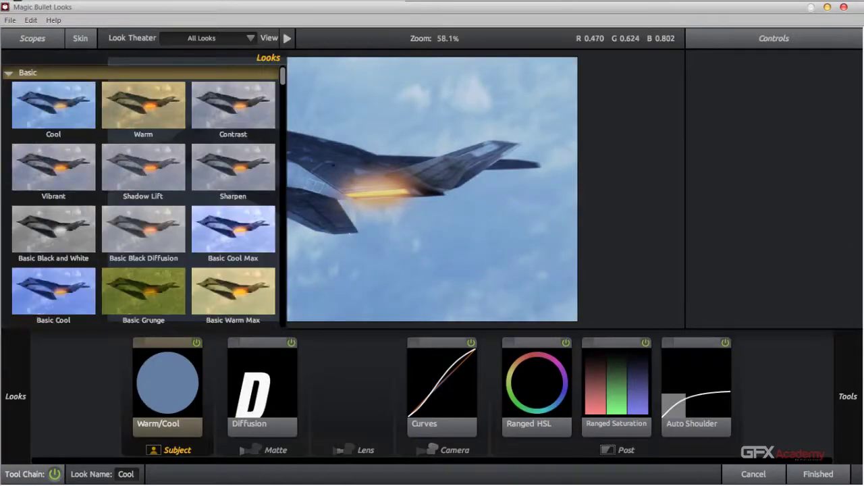
{"action": "scroll", "coordinate": [143, 196], "scroll_direction": "down", "scroll_amount": 1}
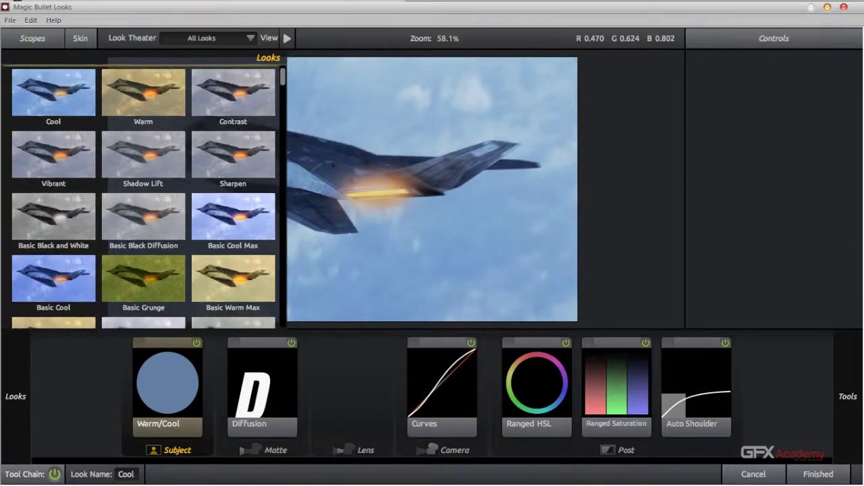
{"action": "scroll", "coordinate": [233, 216], "scroll_direction": "down", "scroll_amount": 3}
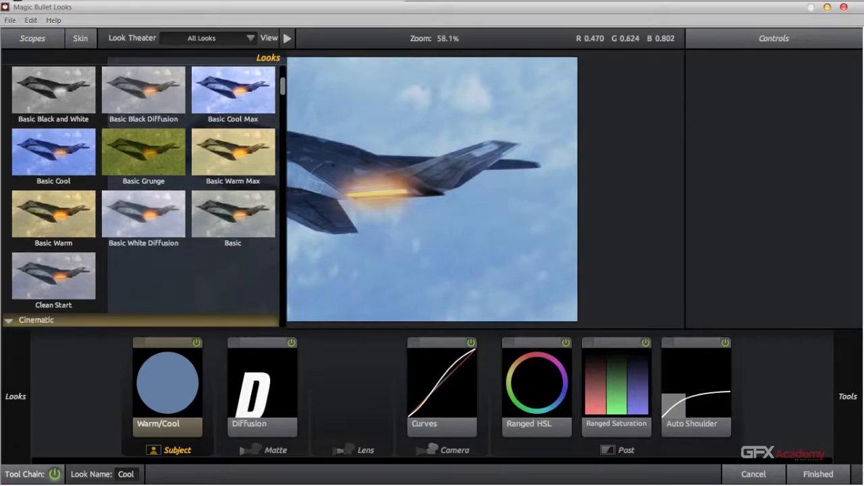
{"action": "left_click", "coordinate": [232, 216]}
{"action": "scroll", "coordinate": [144, 196], "scroll_direction": "down", "scroll_amount": 5}
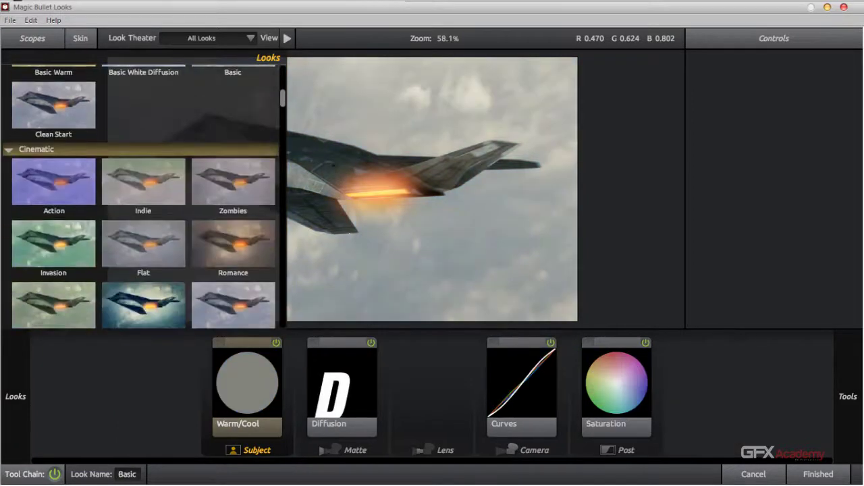
{"action": "scroll", "coordinate": [143, 196], "scroll_direction": "down", "scroll_amount": 2}
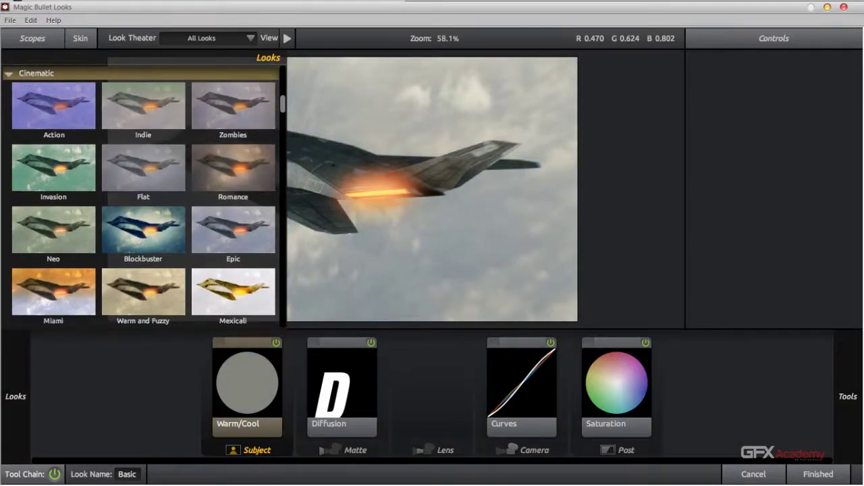
{"action": "left_click", "coordinate": [233, 206]}
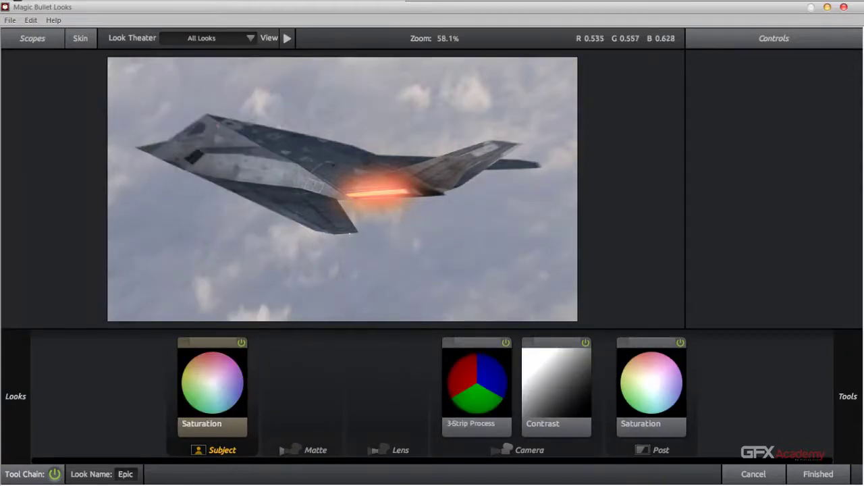
Try the Cinematic category's Warm and Fuzzy and Curahee looks on the shot
{"action": "mouse_move", "coordinate": [15, 396]}
{"action": "scroll", "coordinate": [144, 195], "scroll_direction": "down", "scroll_amount": 4}
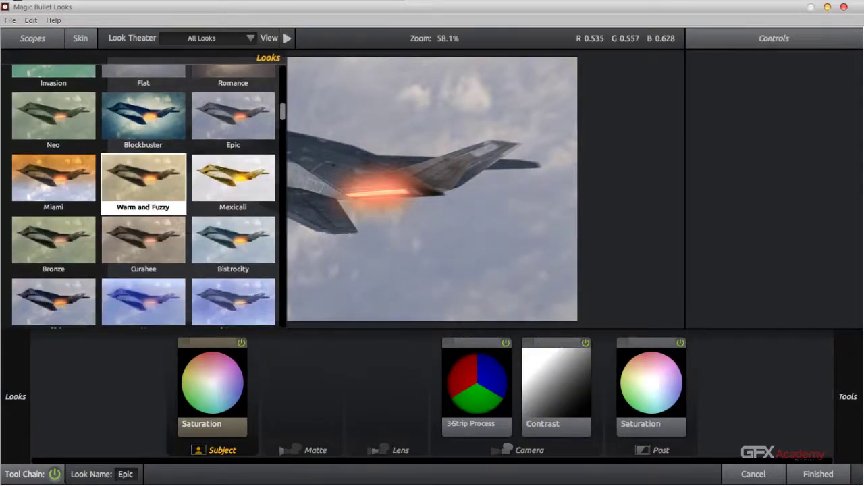
{"action": "left_click", "coordinate": [144, 179]}
{"action": "scroll", "coordinate": [143, 196], "scroll_direction": "down", "scroll_amount": 3}
{"action": "left_click", "coordinate": [143, 189]}
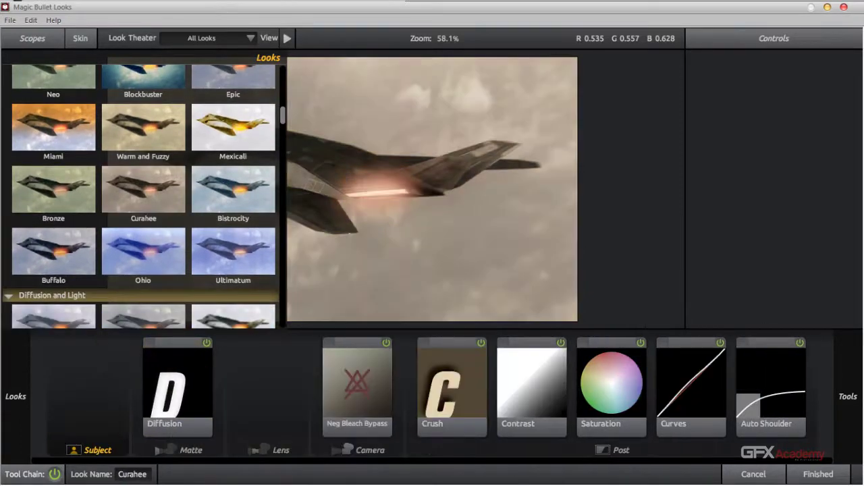
Apply the Basic White Diffusion look from the Diffusion and Light category
{"action": "scroll", "coordinate": [143, 196], "scroll_direction": "down", "scroll_amount": 5}
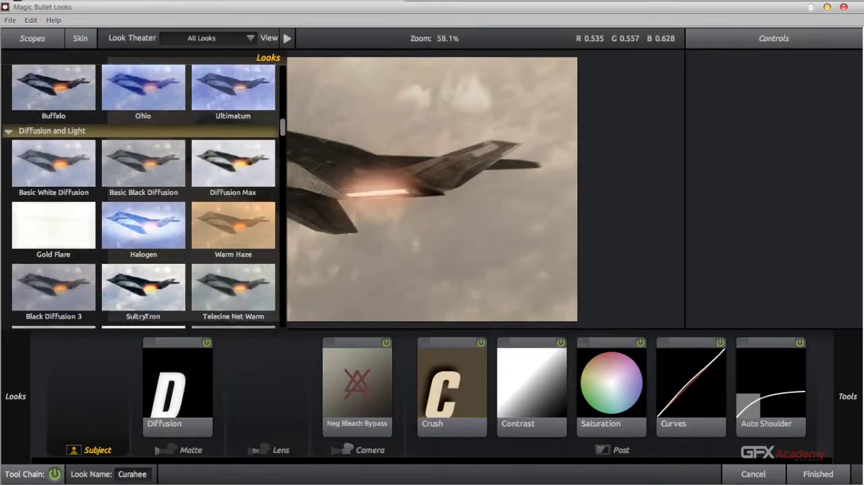
{"action": "scroll", "coordinate": [53, 162], "scroll_direction": "down", "scroll_amount": 1}
{"action": "left_click", "coordinate": [53, 150]}
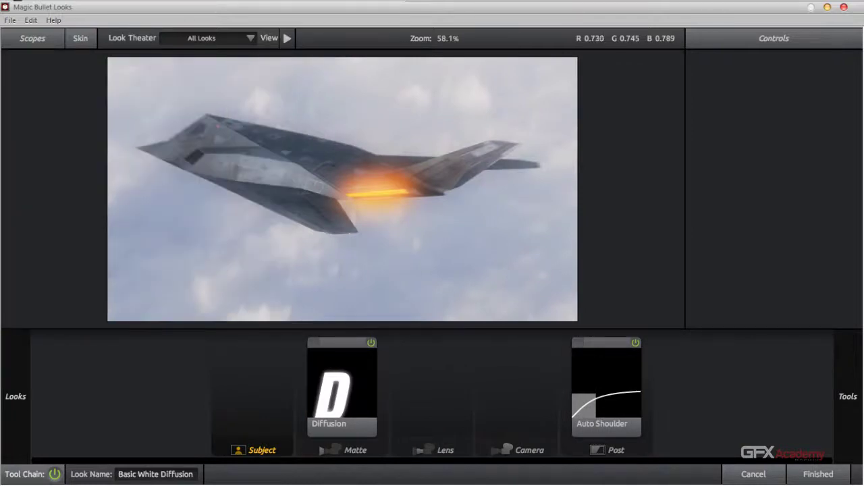
Add a Deflare tool to the look's Lens stage with size 92% and strength 2%
{"action": "mouse_move", "coordinate": [847, 396]}
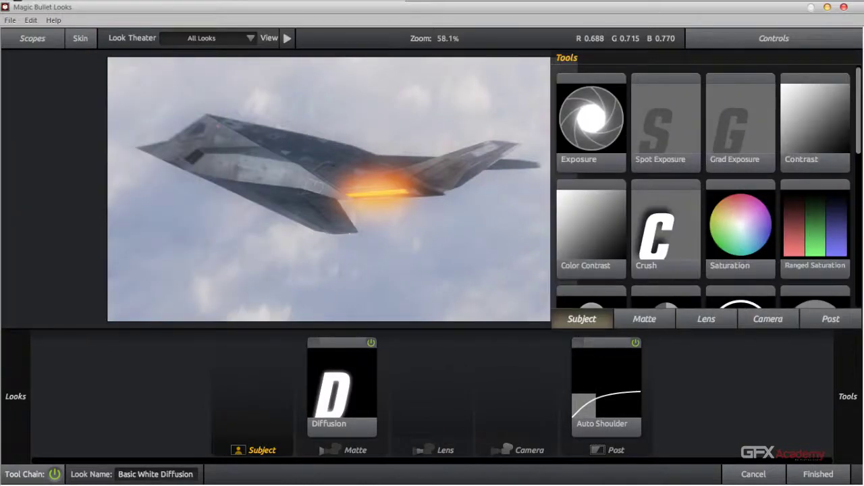
{"action": "scroll", "coordinate": [705, 189], "scroll_direction": "down", "scroll_amount": 3}
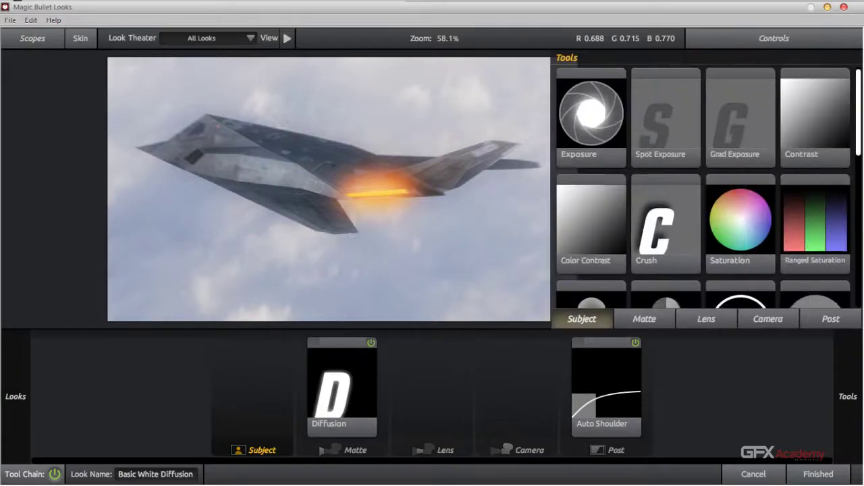
{"action": "scroll", "coordinate": [705, 189], "scroll_direction": "up", "scroll_amount": 3}
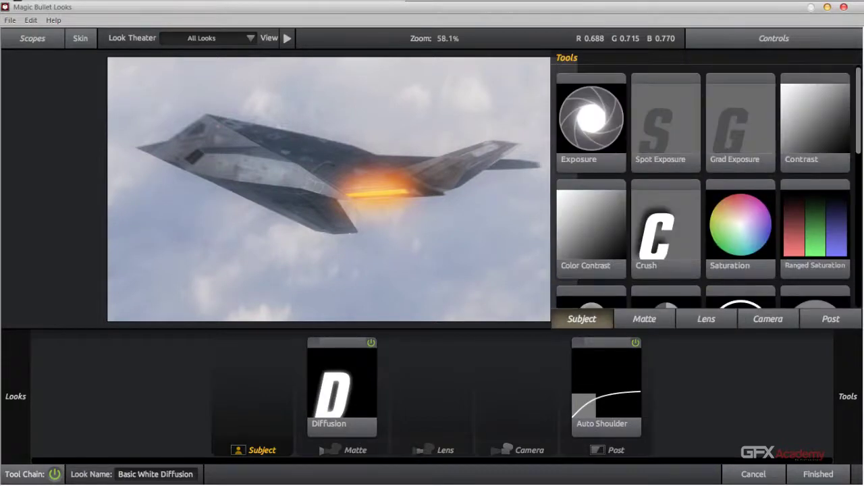
{"action": "left_click", "coordinate": [706, 318]}
{"action": "scroll", "coordinate": [705, 189], "scroll_direction": "down", "scroll_amount": 1}
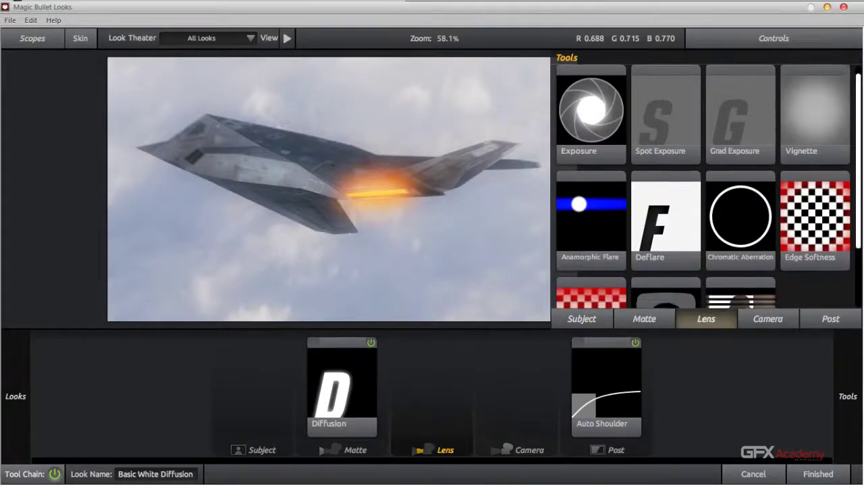
{"action": "scroll", "coordinate": [705, 189], "scroll_direction": "down", "scroll_amount": 1}
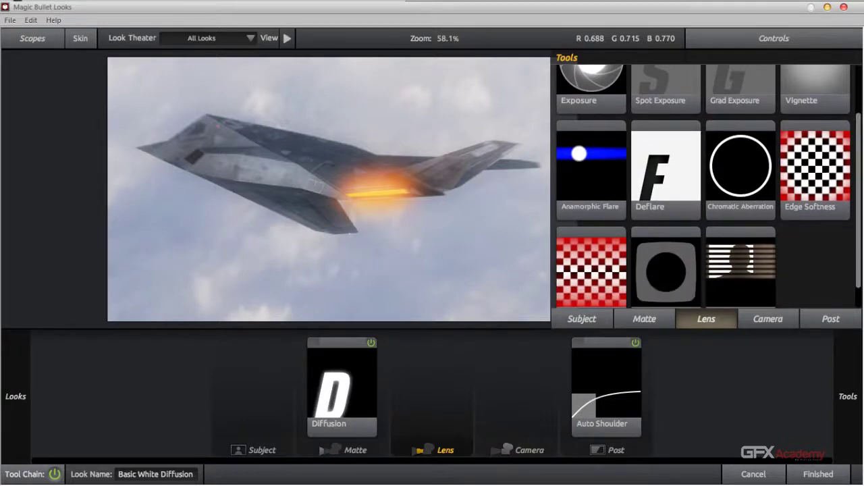
{"action": "left_click_drag", "start_coordinate": [666, 169], "coordinate": [446, 384]}
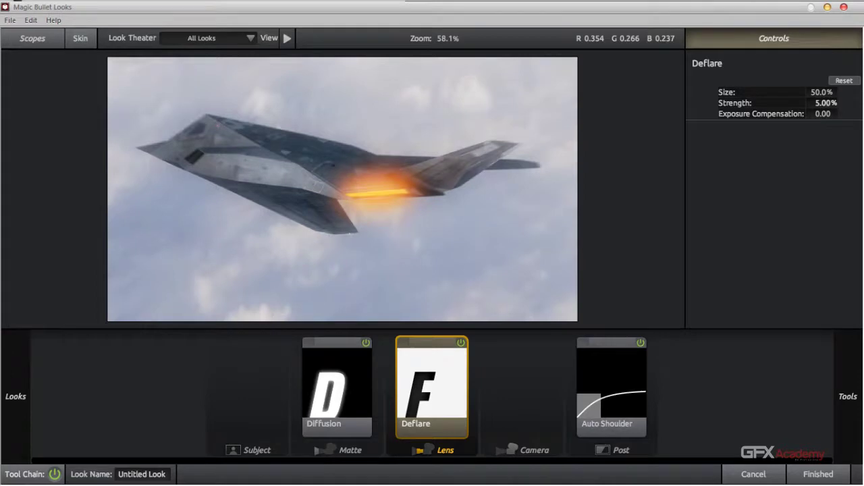
{"action": "left_click_drag", "start_coordinate": [823, 103], "coordinate": [841, 92]}
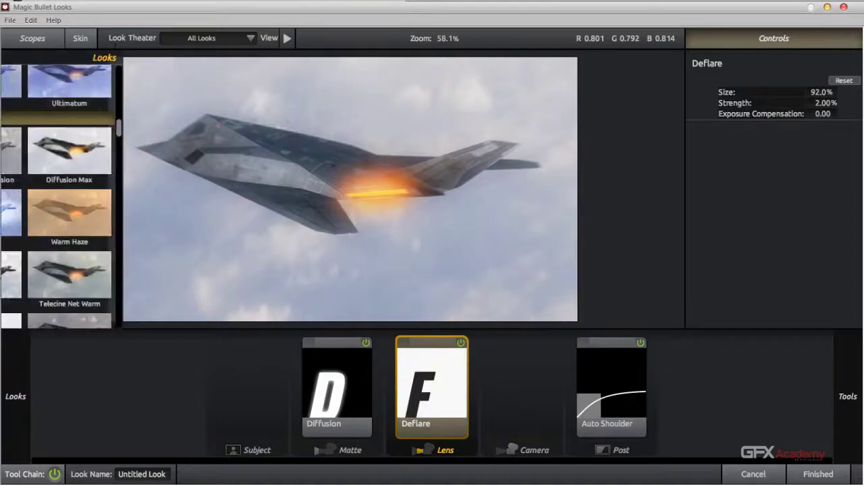
Add a Contrast tool to the look's Camera stage and set its contrast to +0.220
{"action": "mouse_move", "coordinate": [848, 396]}
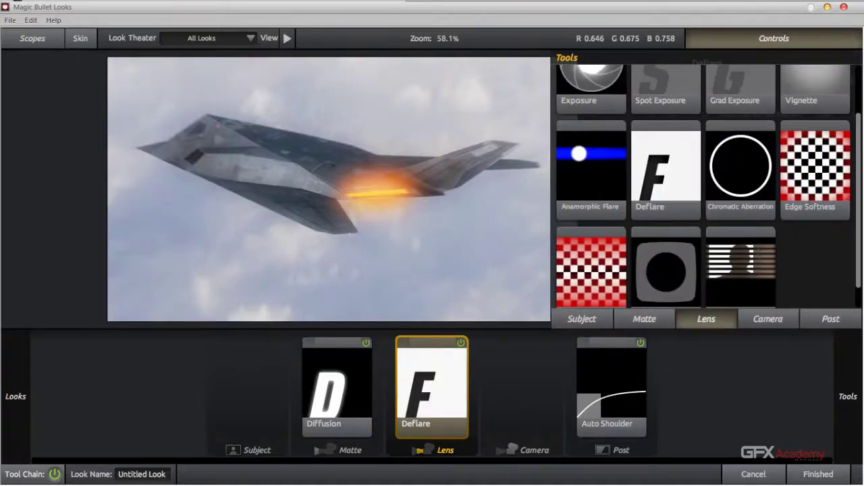
{"action": "mouse_move", "coordinate": [857, 199]}
{"action": "left_mouse_down"}
{"action": "mouse_move", "coordinate": [857, 162]}
{"action": "mouse_move", "coordinate": [857, 210]}
{"action": "left_mouse_up"}
{"action": "left_click", "coordinate": [768, 319]}
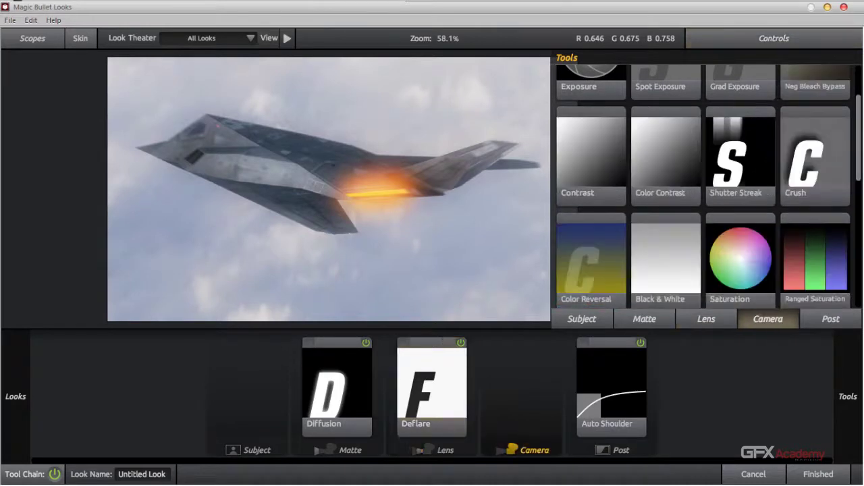
{"action": "scroll", "coordinate": [705, 185], "scroll_direction": "up", "scroll_amount": 1}
{"action": "scroll", "coordinate": [705, 186], "scroll_direction": "down", "scroll_amount": 2}
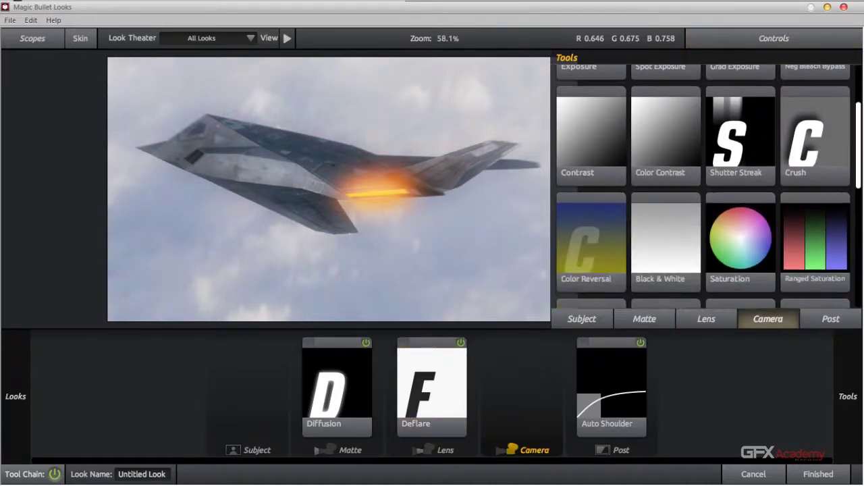
{"action": "scroll", "coordinate": [706, 186], "scroll_direction": "down", "scroll_amount": 3}
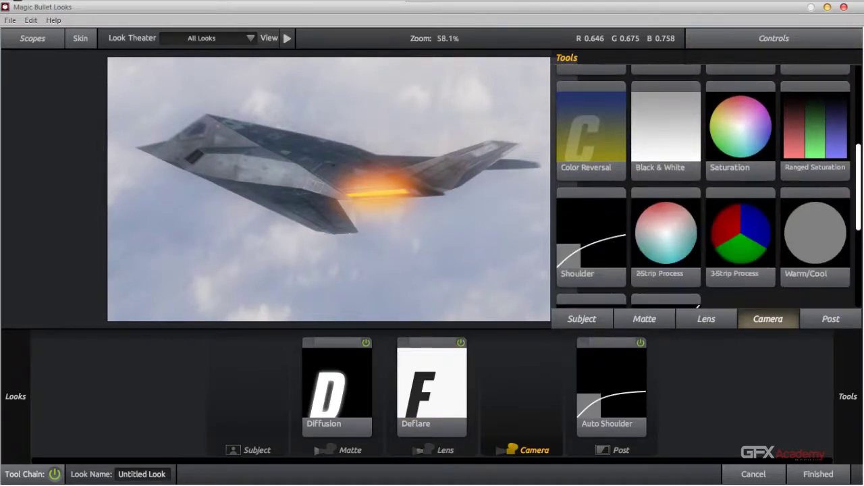
{"action": "scroll", "coordinate": [705, 186], "scroll_direction": "up", "scroll_amount": 1}
{"action": "left_click_drag", "start_coordinate": [592, 98], "coordinate": [521, 385]}
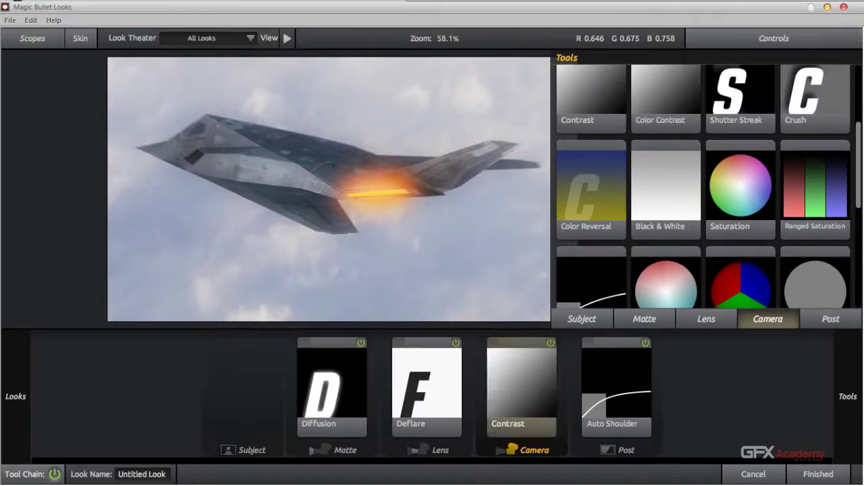
{"action": "left_click_drag", "start_coordinate": [825, 92], "coordinate": [839, 92]}
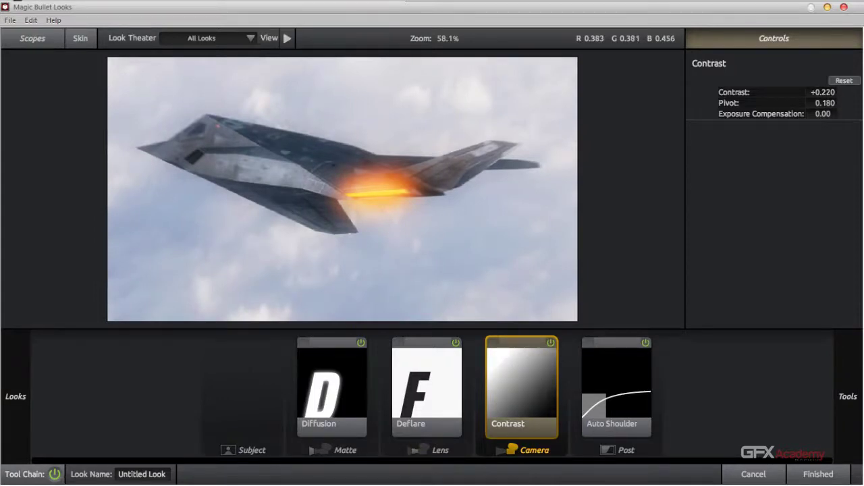
Add the Cool Fog diffusion preset to the look's Matte stage and apply the finished look to the adjustment layer
{"action": "mouse_move", "coordinate": [847, 396]}
{"action": "scroll", "coordinate": [702, 182], "scroll_direction": "down", "scroll_amount": 2}
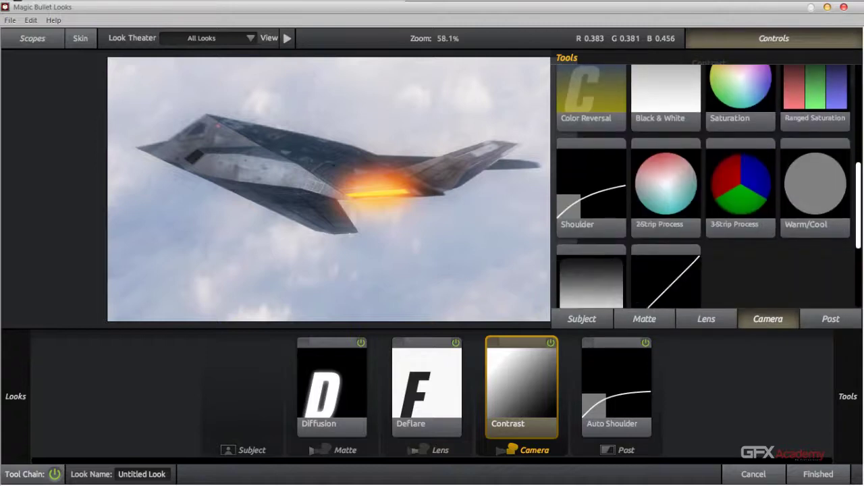
{"action": "scroll", "coordinate": [705, 186], "scroll_direction": "down", "scroll_amount": 2}
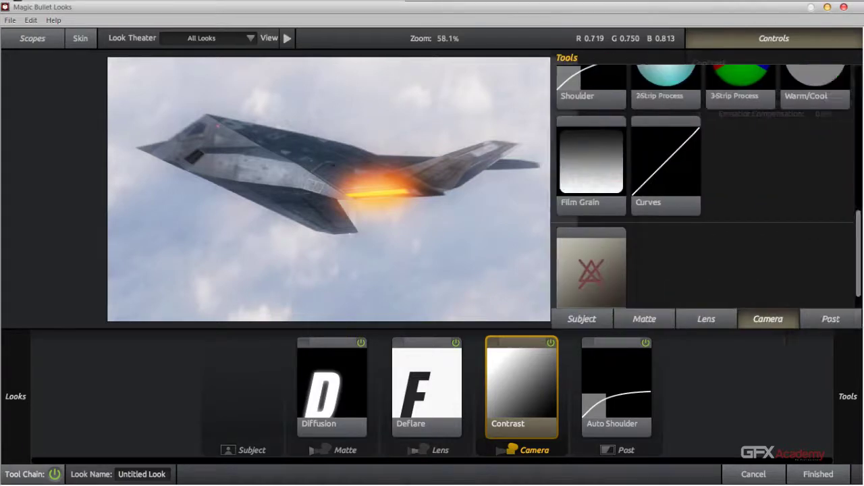
{"action": "left_click", "coordinate": [644, 319]}
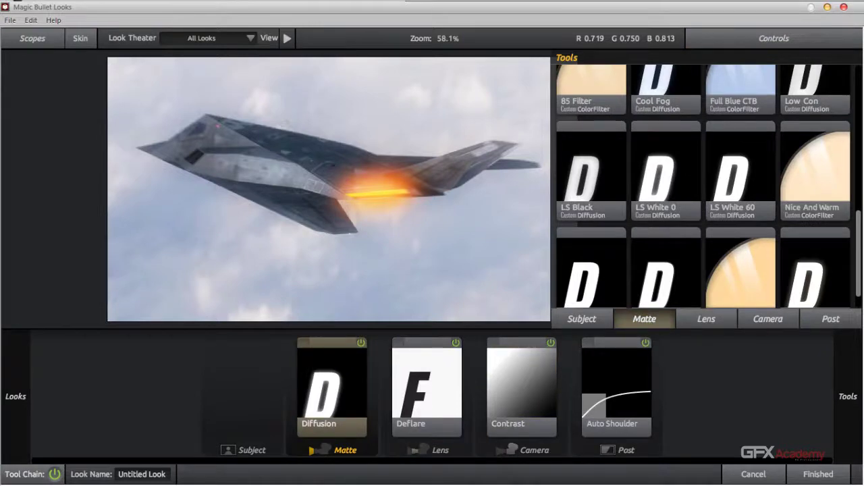
{"action": "scroll", "coordinate": [708, 186], "scroll_direction": "up", "scroll_amount": 2}
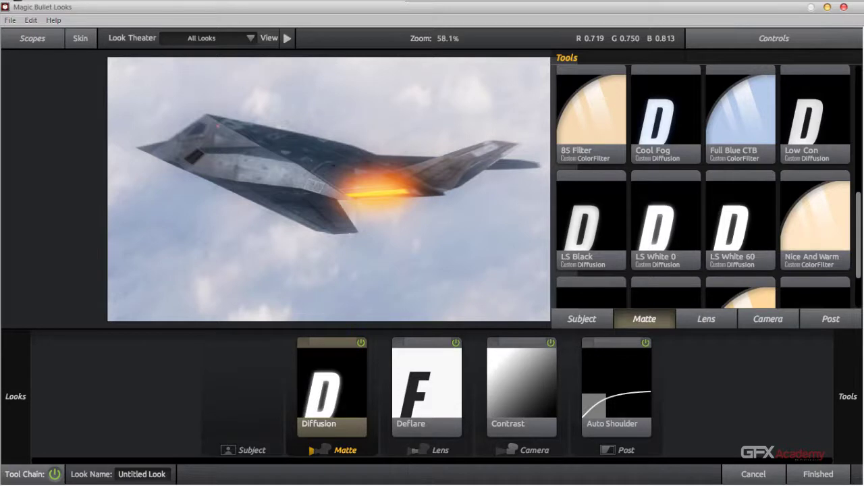
{"action": "left_click_drag", "start_coordinate": [665, 122], "coordinate": [372, 395]}
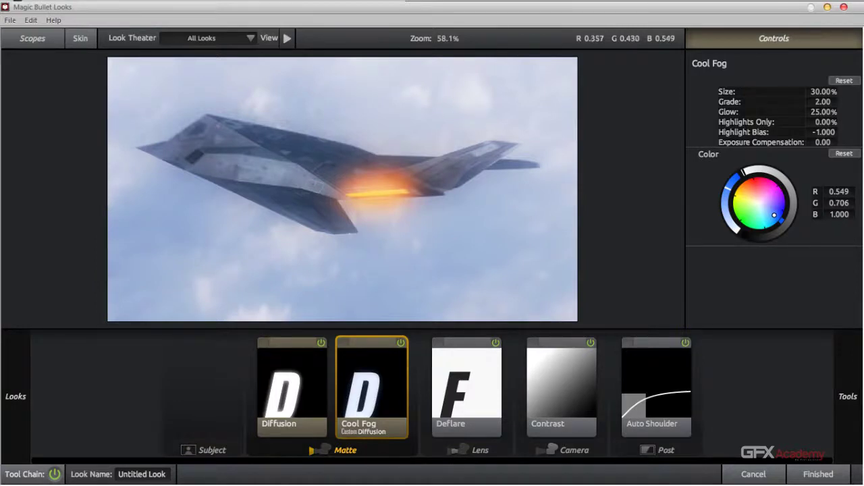
{"action": "left_click", "coordinate": [817, 474]}
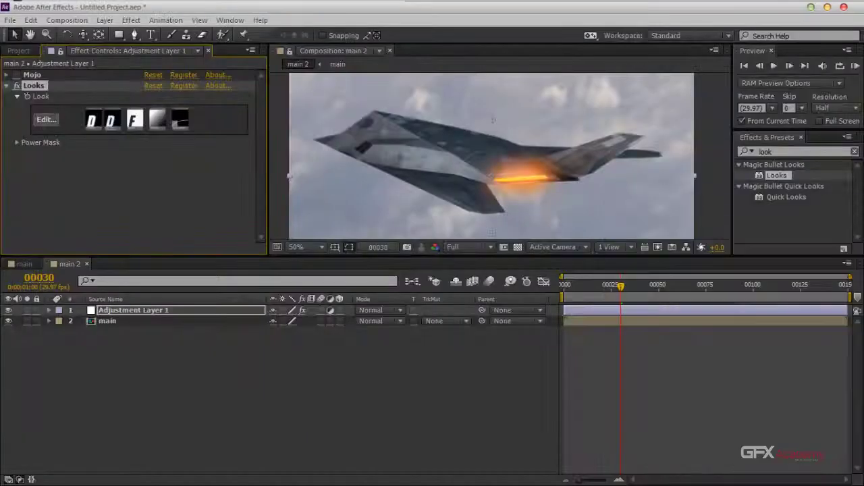
Examine the graded jet shot at frames 16 and 27 of the main 2 composition
{"action": "left_click_drag", "start_coordinate": [620, 286], "coordinate": [594, 286]}
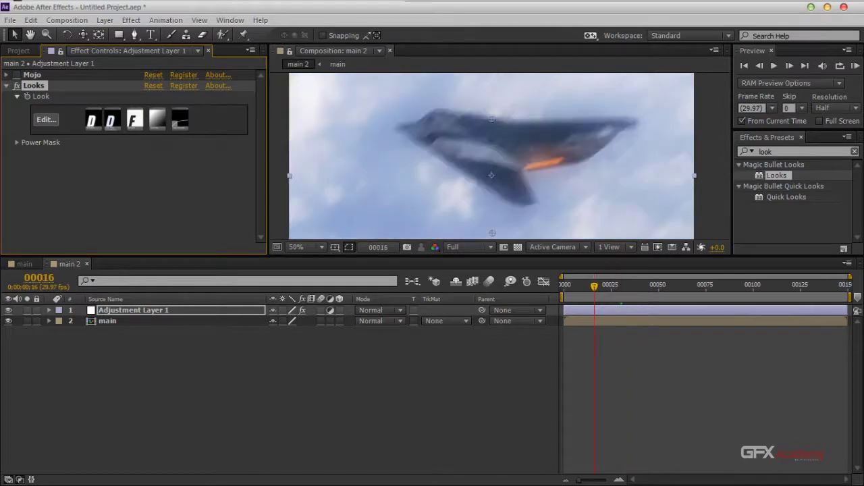
{"action": "key", "text": "Page_Down"}
{"action": "key", "text": "Page_Down"}
{"action": "key", "text": "Page_Down"}
{"action": "key", "text": "Page_Down"}
{"action": "key", "text": "Page_Down"}
{"action": "key", "text": "Page_Down"}
{"action": "key", "text": "Page_Down"}
{"action": "key", "text": "Page_Down"}
{"action": "key", "text": "Page_Down"}
{"action": "key", "text": "Page_Down"}
{"action": "key", "text": "Page_Down"}
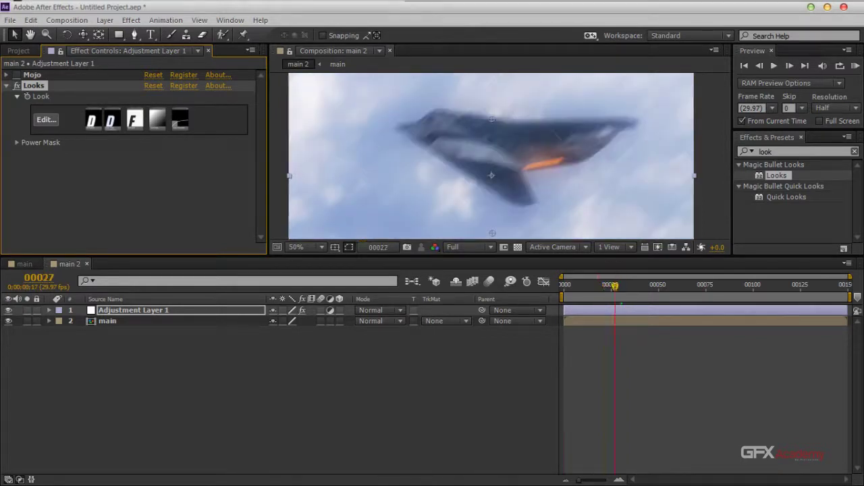
{"action": "key", "text": "F2"}
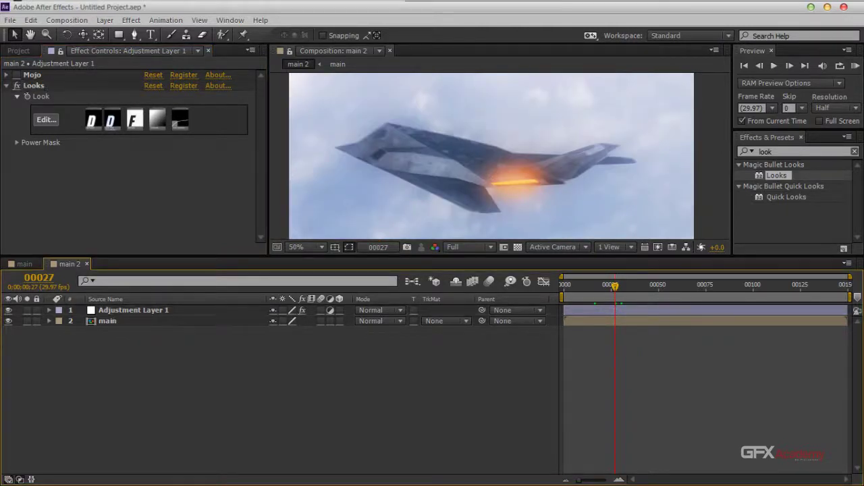
Create a second adjustment layer in main 2 and apply the Magic Bullet Mojo effect to it
{"action": "left_click", "coordinate": [105, 20]}
{"action": "mouse_move", "coordinate": [105, 15]}
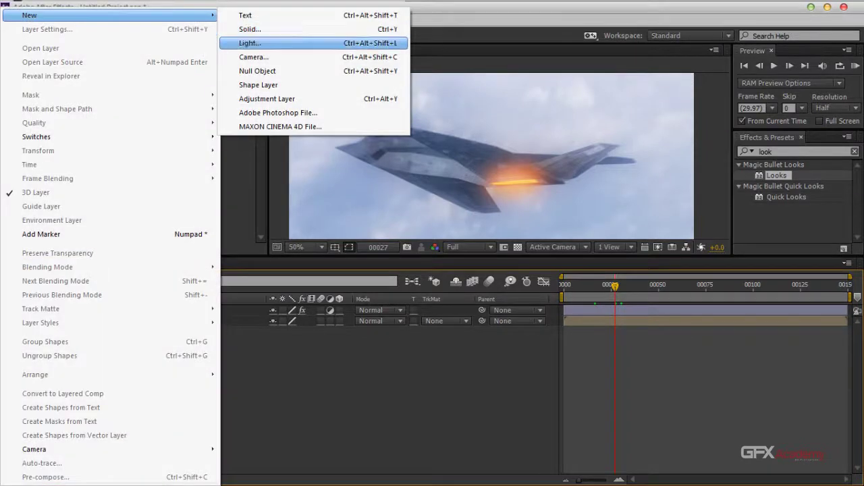
{"action": "left_click", "coordinate": [266, 99]}
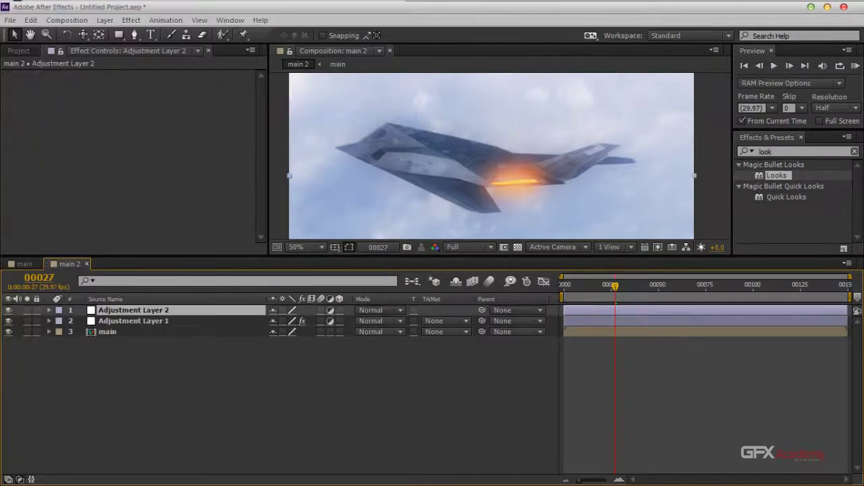
{"action": "left_click", "coordinate": [772, 152]}
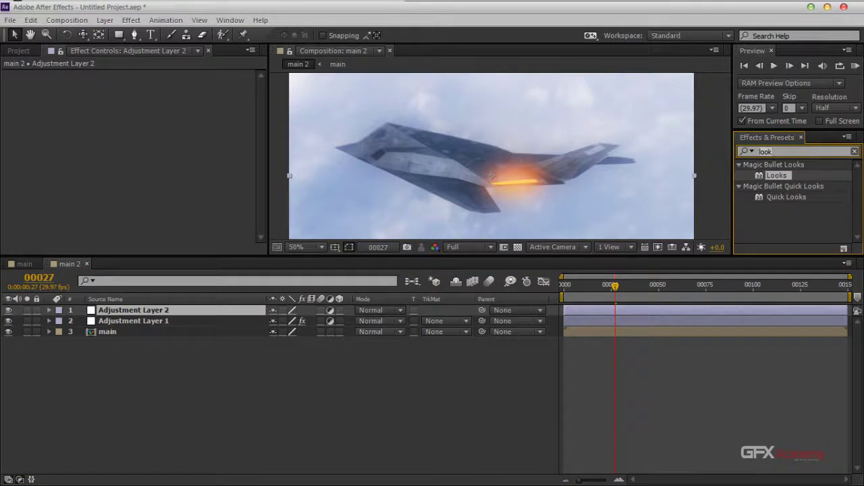
{"action": "key", "text": "BackSpace"}
{"action": "key", "text": "BackSpace"}
{"action": "key", "text": "BackSpace"}
{"action": "key", "text": "BackSpace"}
{"action": "type", "text": "mojo"}
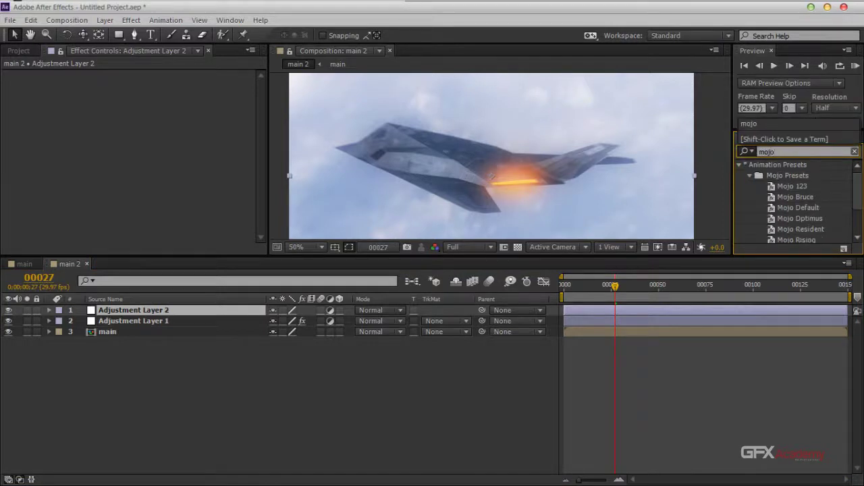
{"action": "left_click_drag", "start_coordinate": [856, 190], "coordinate": [856, 220]}
{"action": "left_click_drag", "start_coordinate": [774, 236], "coordinate": [250, 309]}
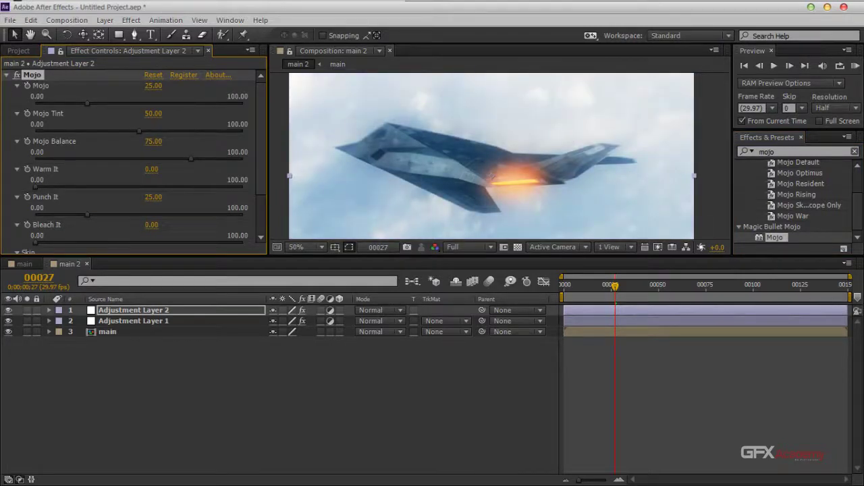
Set the new Mojo effect's Mojo Balance to 54.88 and Warm It to 12.20
{"action": "left_click_drag", "start_coordinate": [191, 159], "coordinate": [135, 141]}
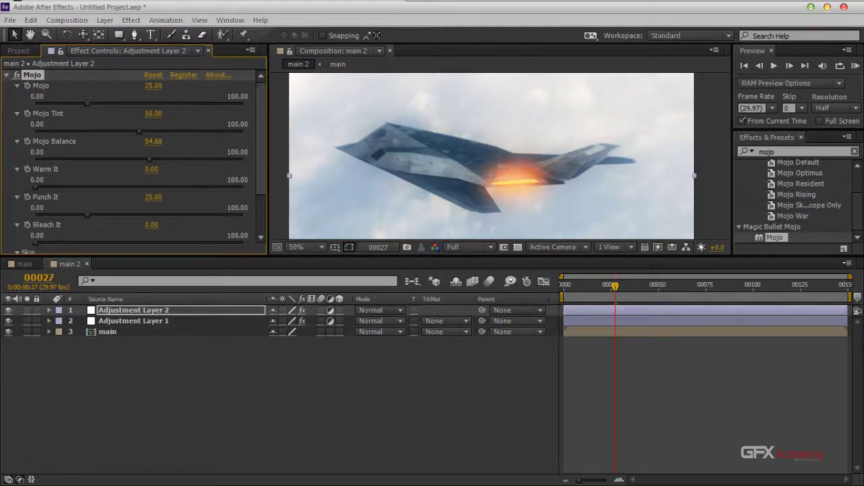
{"action": "scroll", "coordinate": [134, 161], "scroll_direction": "down", "scroll_amount": 2}
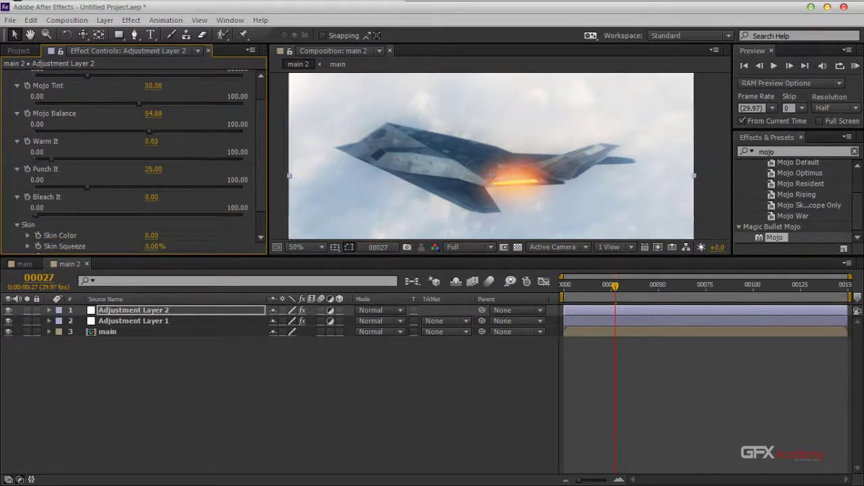
{"action": "left_click_drag", "start_coordinate": [151, 141], "coordinate": [156, 141]}
{"action": "left_click", "coordinate": [711, 175]}
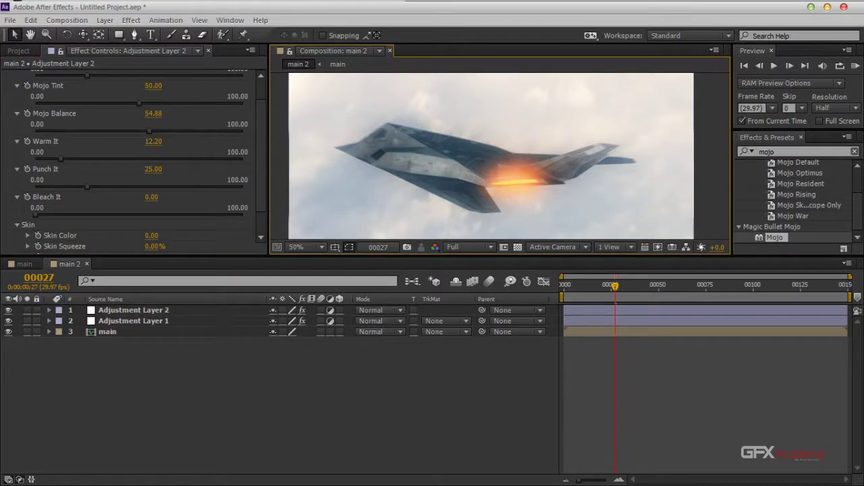
Compare the shot with and without Adjustment Layer 1's look
{"action": "key", "text": "."}
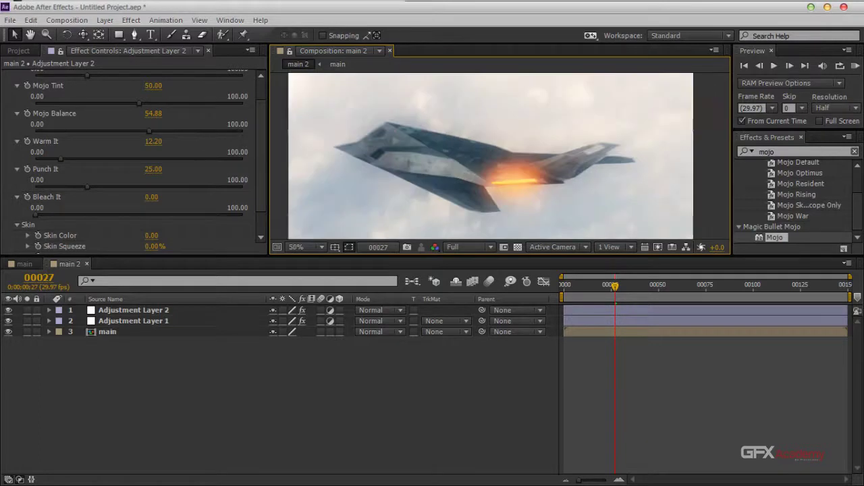
{"action": "left_click", "coordinate": [8, 320]}
{"action": "left_click", "coordinate": [8, 321]}
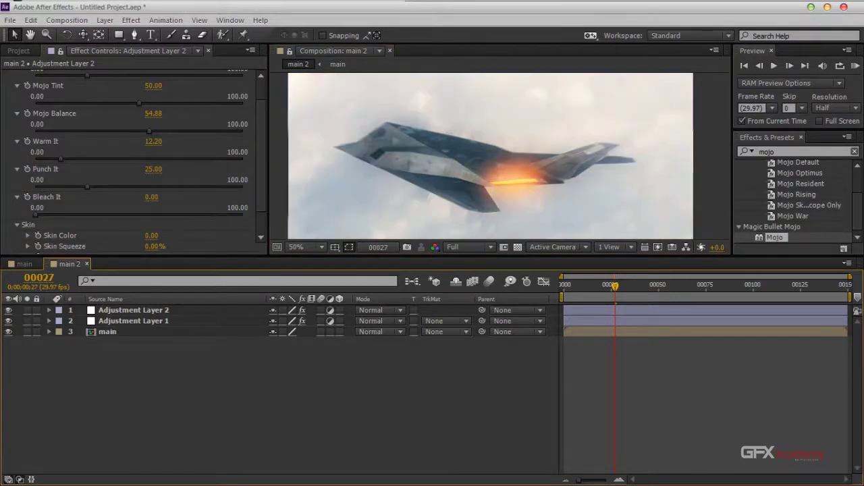
Set the Diffusion tool's Glow to 0% in Adjustment Layer 1's look and apply the change
{"action": "left_click", "coordinate": [133, 320]}
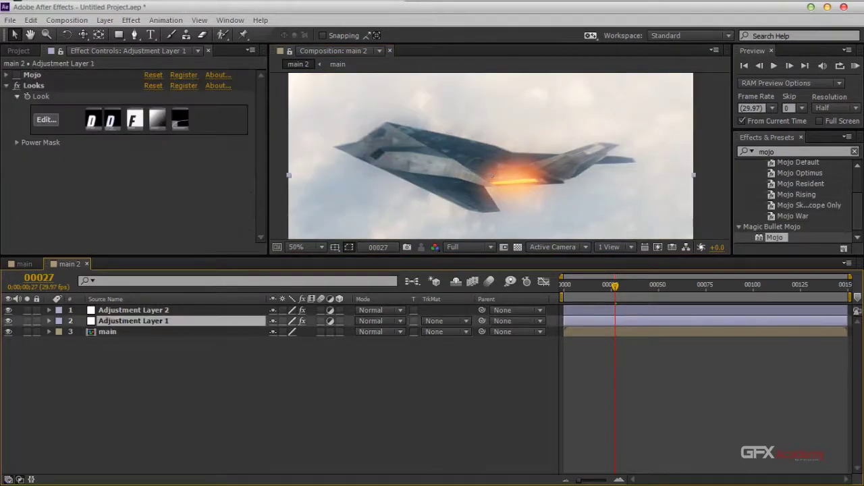
{"action": "left_click", "coordinate": [46, 120]}
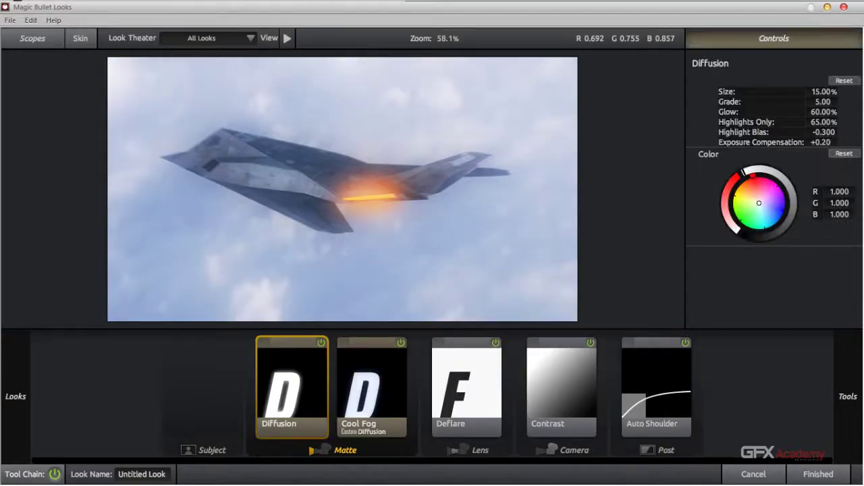
{"action": "left_click_drag", "start_coordinate": [823, 111], "coordinate": [782, 111]}
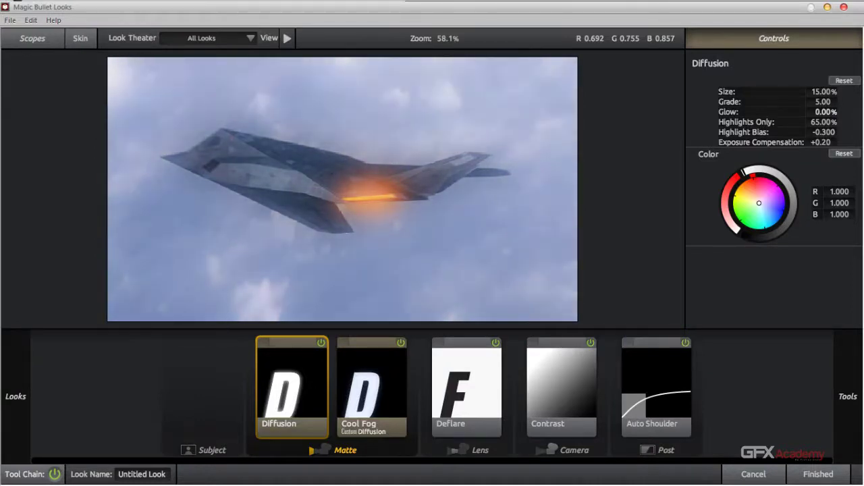
{"action": "left_click", "coordinate": [818, 474]}
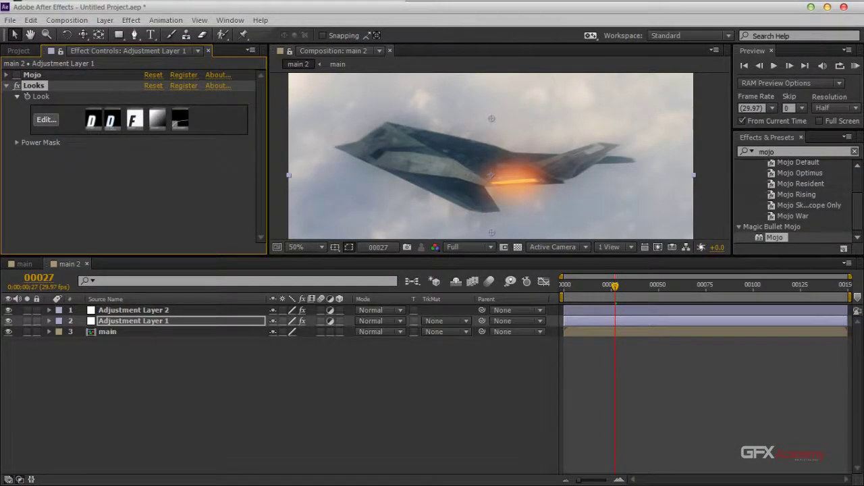
{"action": "key", "text": "F2"}
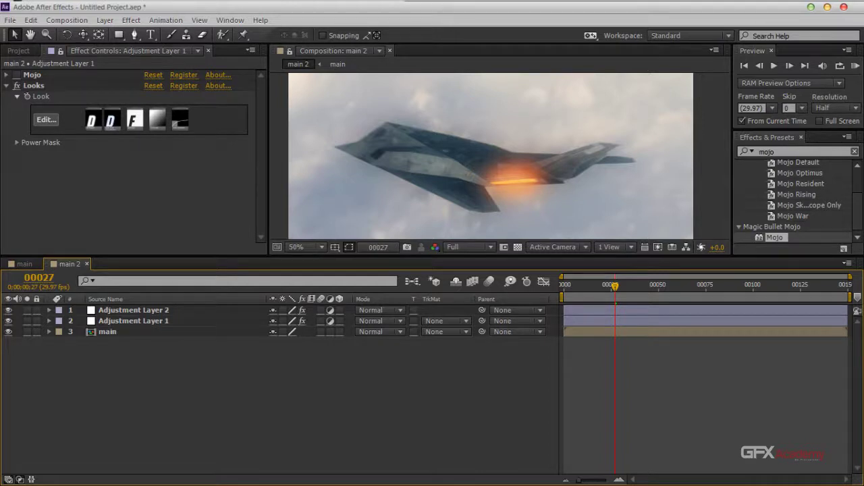
Create a black 1280 × 720 px solid named Fog in the main composition
{"action": "key", "text": "alt+shift+comma"}
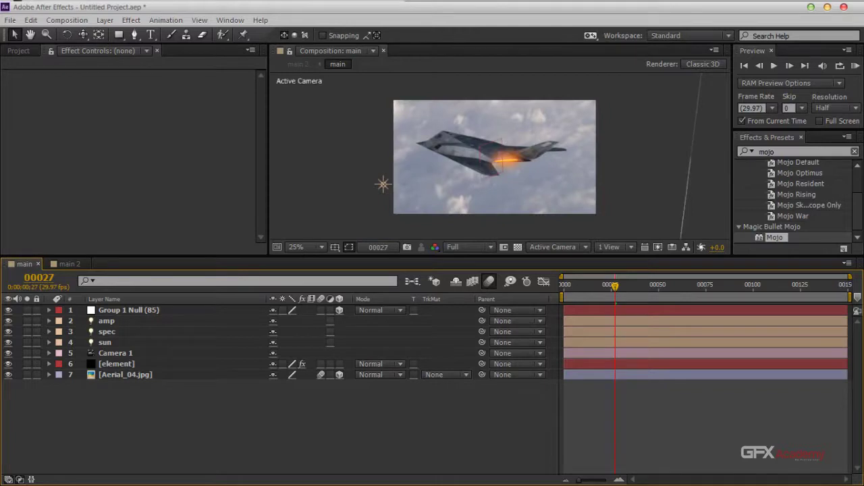
{"action": "left_click", "coordinate": [104, 20]}
{"action": "mouse_move", "coordinate": [105, 15]}
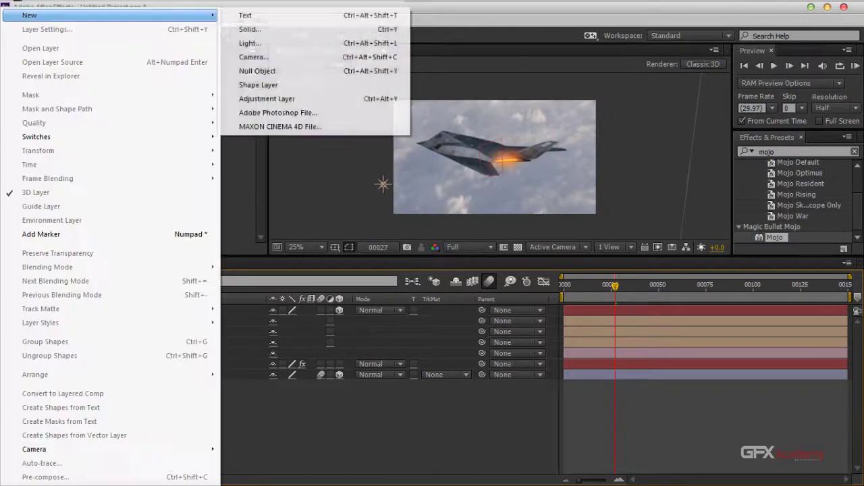
{"action": "left_click", "coordinate": [247, 29]}
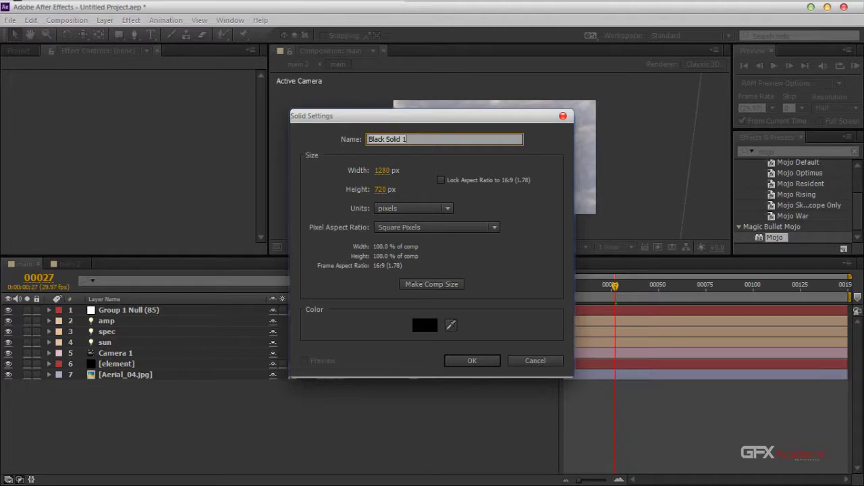
{"action": "type", "text": "Fog"}
{"action": "key", "text": "Return"}
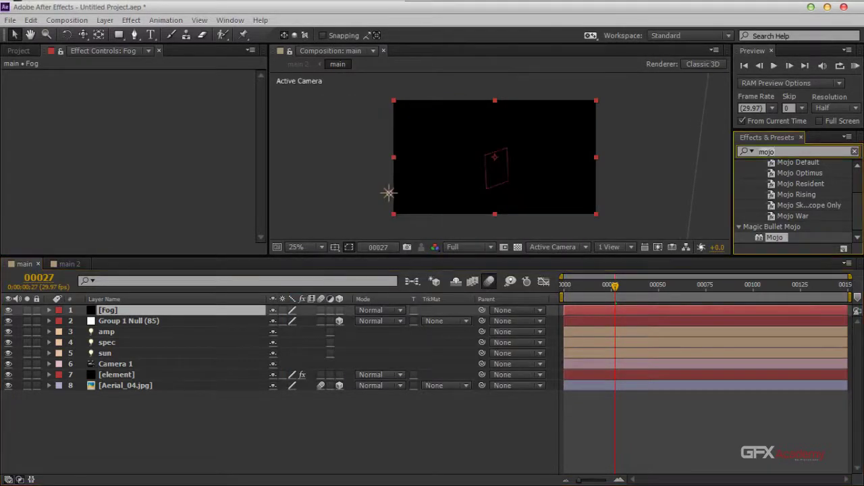
Apply the Trapcode Particular effect to the Fog layer and set its emitter Direction to Directional
{"action": "type", "text": "particu"}
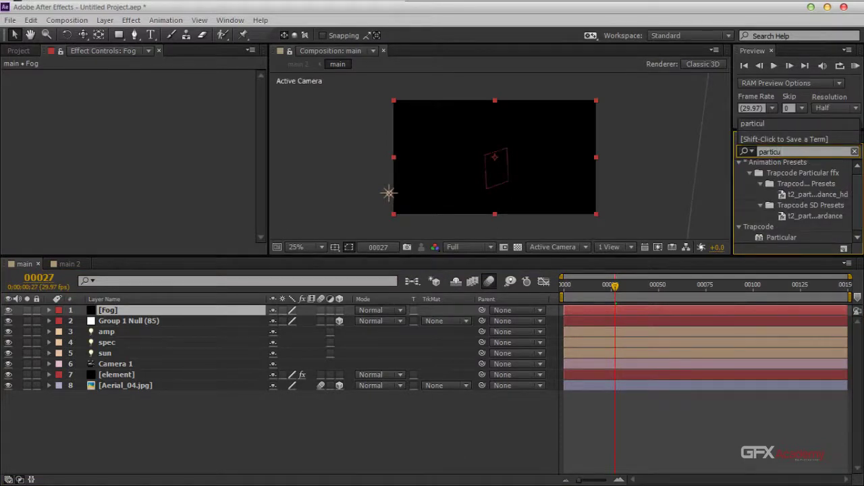
{"action": "left_click_drag", "start_coordinate": [781, 236], "coordinate": [176, 310]}
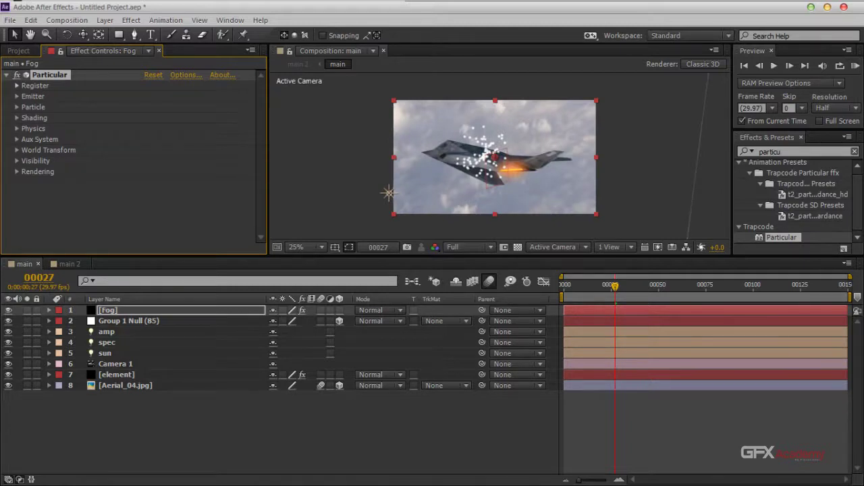
{"action": "left_click", "coordinate": [17, 96]}
{"action": "scroll", "coordinate": [129, 155], "scroll_direction": "down", "scroll_amount": 1}
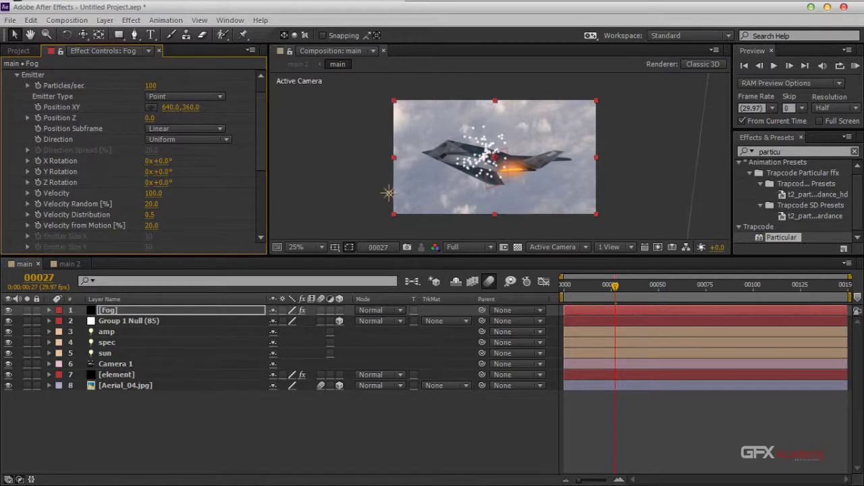
{"action": "left_click", "coordinate": [189, 139]}
{"action": "left_click", "coordinate": [172, 167]}
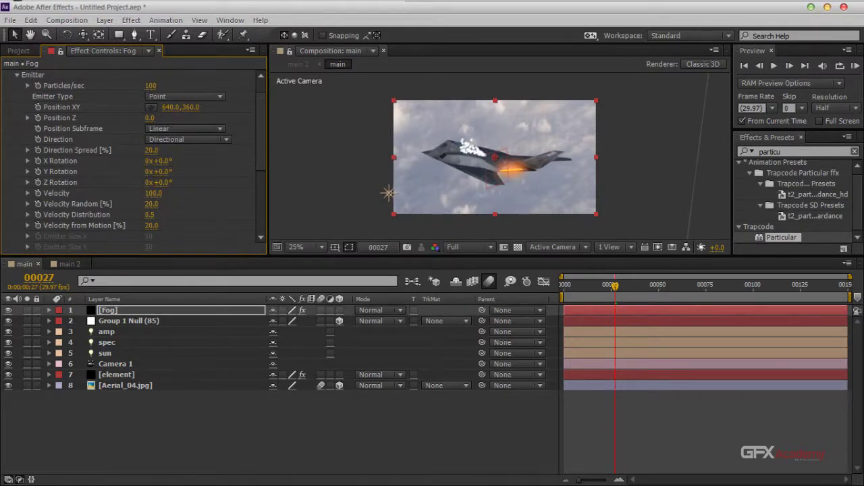
Set the Particular emitter's Y Rotation to 180°
{"action": "left_click", "coordinate": [163, 172]}
{"action": "type", "text": "-90"}
{"action": "key", "text": "Return"}
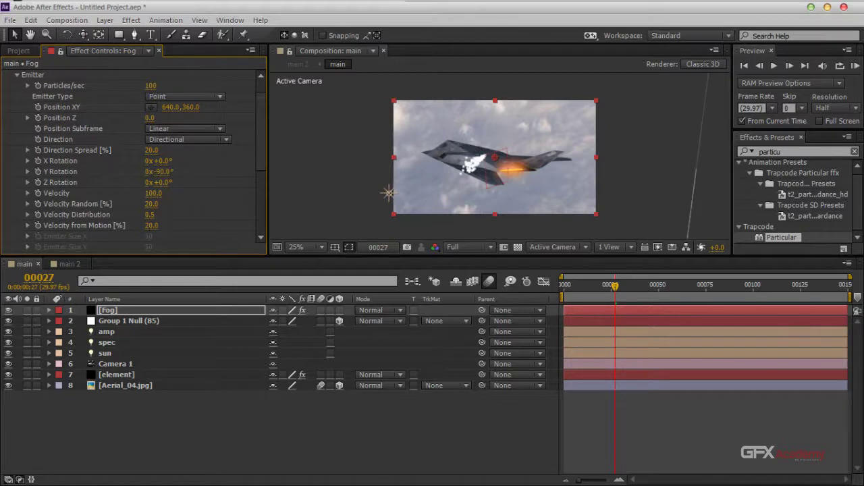
{"action": "left_click_drag", "start_coordinate": [163, 171], "coordinate": [342, 172]}
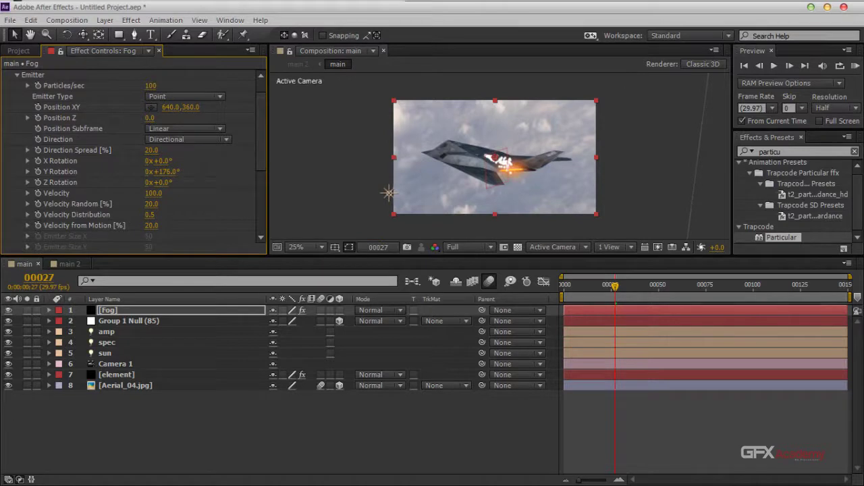
{"action": "left_click", "coordinate": [169, 172]}
{"action": "type", "text": "180"}
{"action": "key", "text": "Return"}
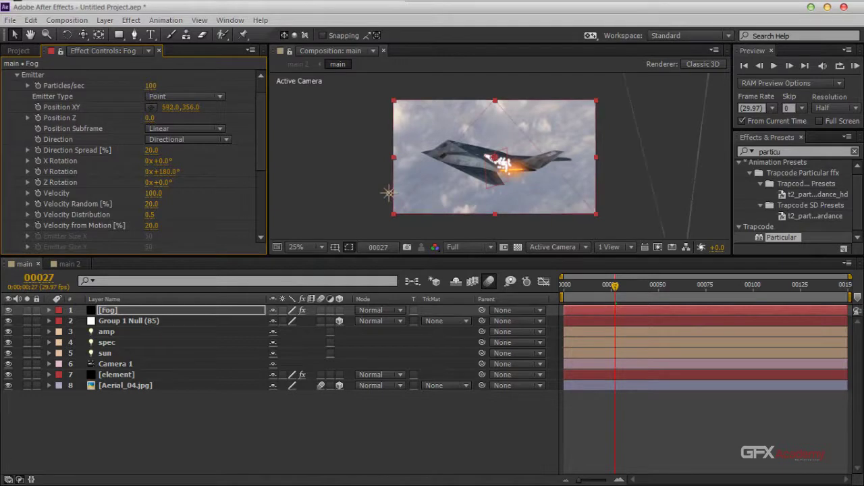
Move the emitter to about 276, 112 in the frame's upper-left area and raise its Velocity to 1250
{"action": "left_click_drag", "start_coordinate": [495, 157], "coordinate": [459, 146]}
{"action": "left_click_drag", "start_coordinate": [446, 178], "coordinate": [437, 118]}
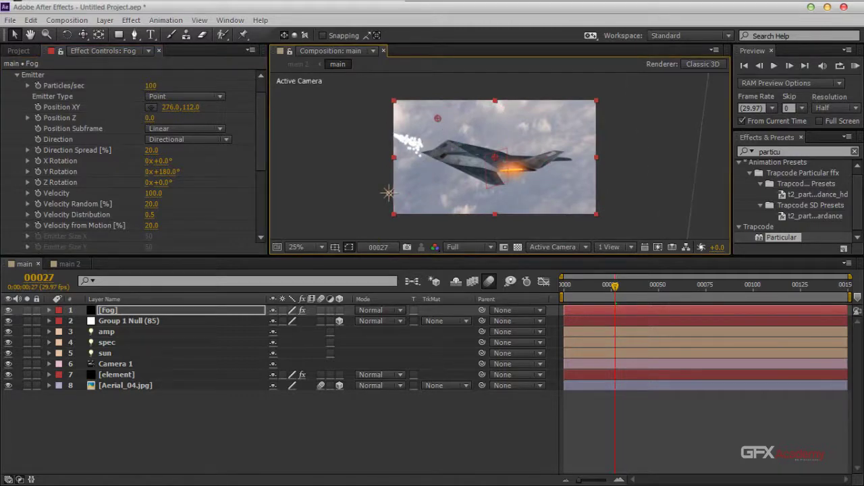
{"action": "left_click_drag", "start_coordinate": [154, 193], "coordinate": [268, 193]}
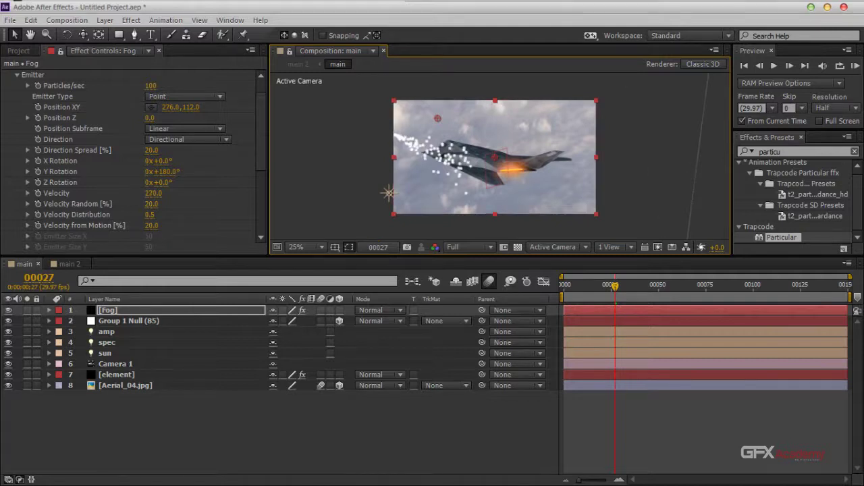
{"action": "left_click_drag", "start_coordinate": [165, 193], "coordinate": [230, 193]}
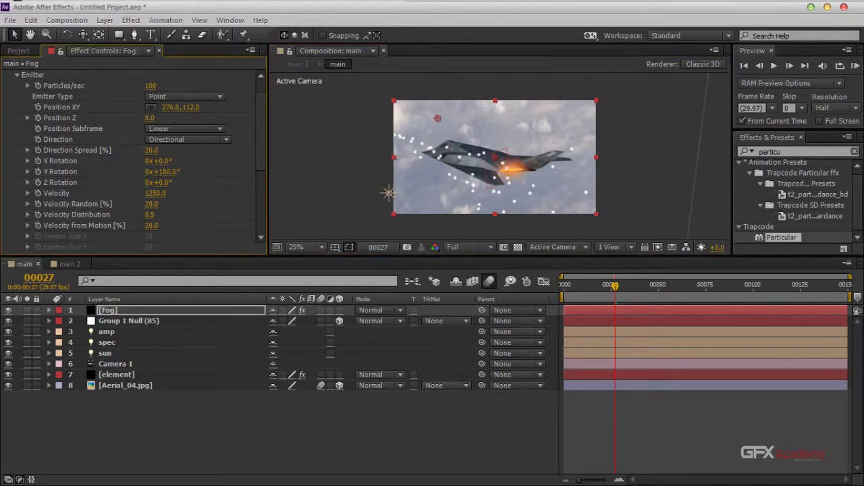
Change the Emitter Type to Box with Emitter Size X 443, Y 169 and Z 157
{"action": "left_click", "coordinate": [184, 96]}
{"action": "left_click", "coordinate": [174, 126]}
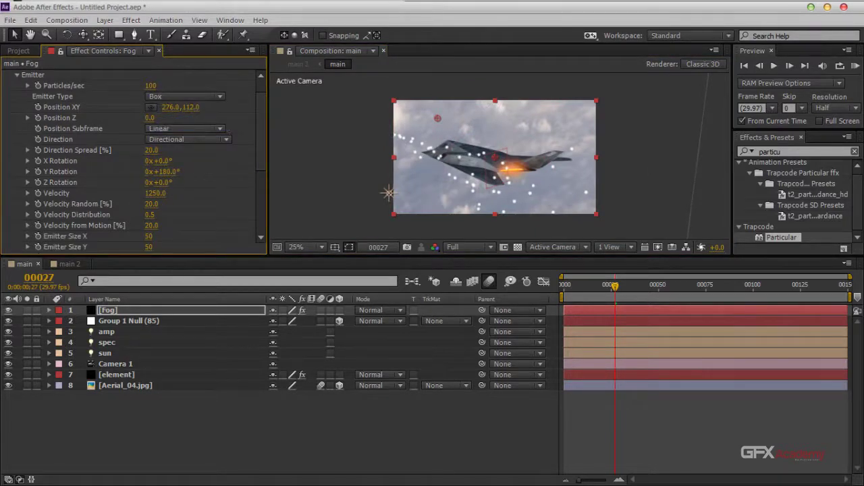
{"action": "scroll", "coordinate": [135, 155], "scroll_direction": "down", "scroll_amount": 4}
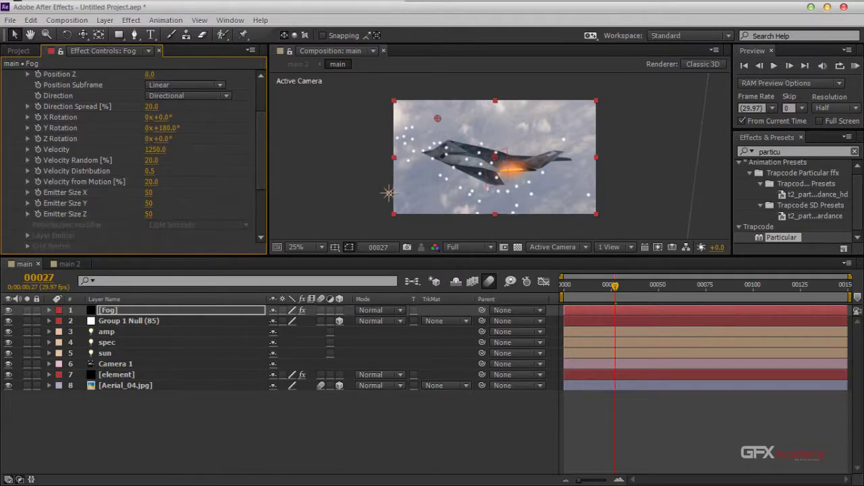
{"action": "left_click_drag", "start_coordinate": [148, 193], "coordinate": [312, 192]}
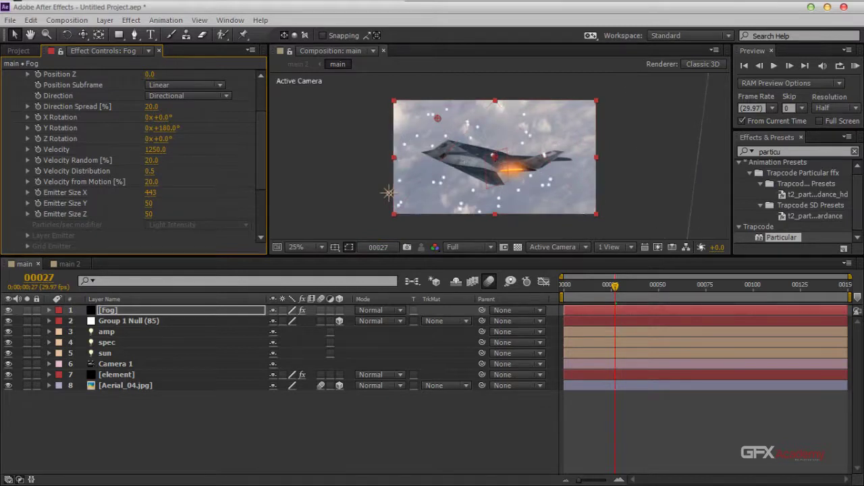
{"action": "left_click_drag", "start_coordinate": [149, 203], "coordinate": [184, 214]}
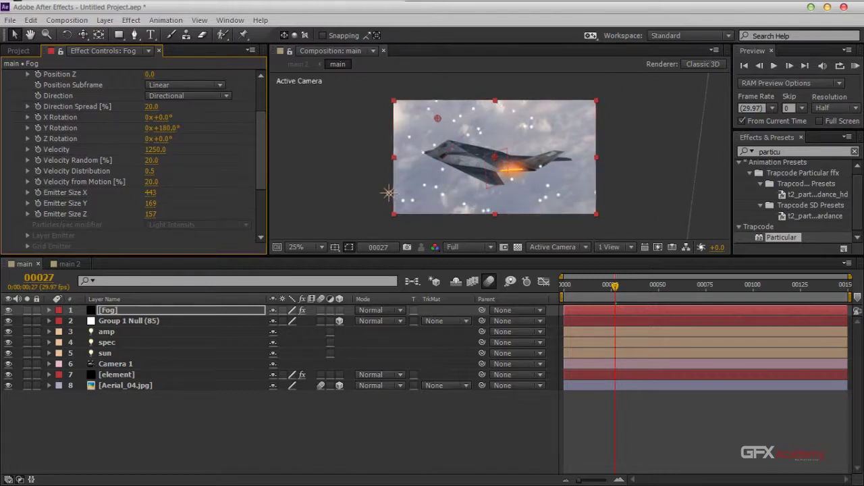
Set the emitter's Particles/sec to 500
{"action": "left_click_drag", "start_coordinate": [260, 150], "coordinate": [261, 122]}
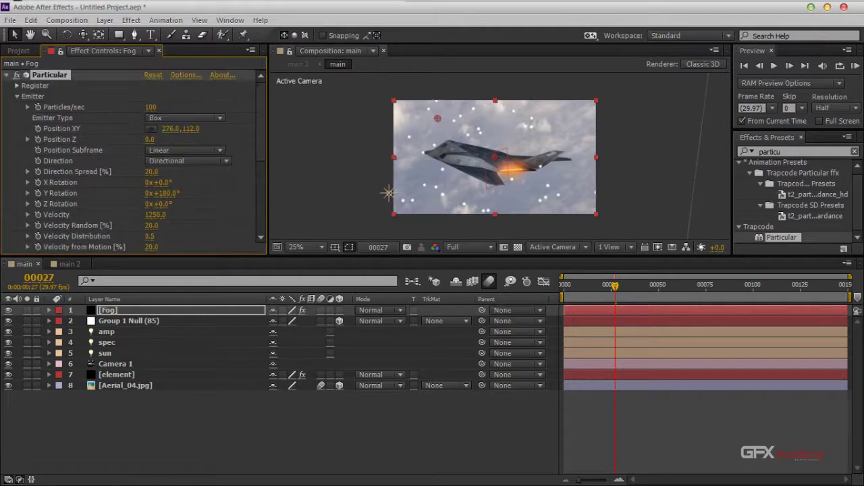
{"action": "left_click", "coordinate": [155, 107]}
{"action": "type", "text": "500"}
{"action": "key", "text": "Return"}
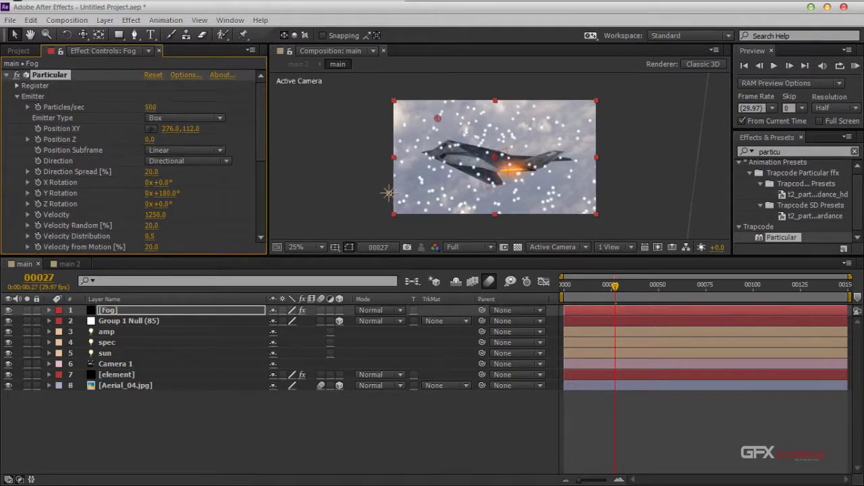
Change the Particle Type to Cloudlet and set the particle Size to 120
{"action": "scroll", "coordinate": [261, 135], "scroll_direction": "down", "scroll_amount": 5}
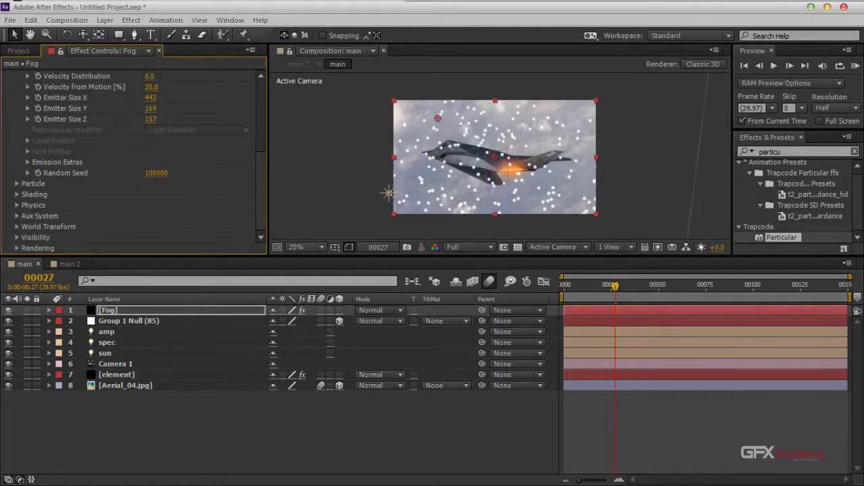
{"action": "left_click", "coordinate": [17, 184]}
{"action": "scroll", "coordinate": [135, 162], "scroll_direction": "down", "scroll_amount": 3}
{"action": "left_click", "coordinate": [198, 107]}
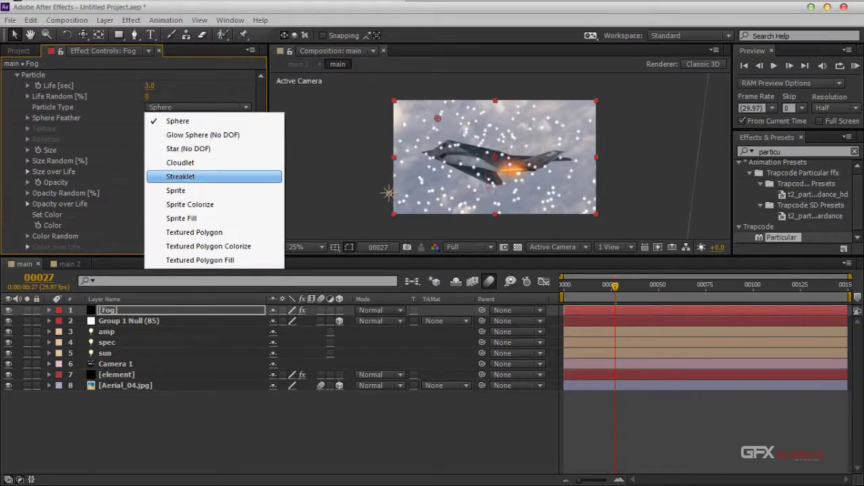
{"action": "left_click", "coordinate": [196, 162]}
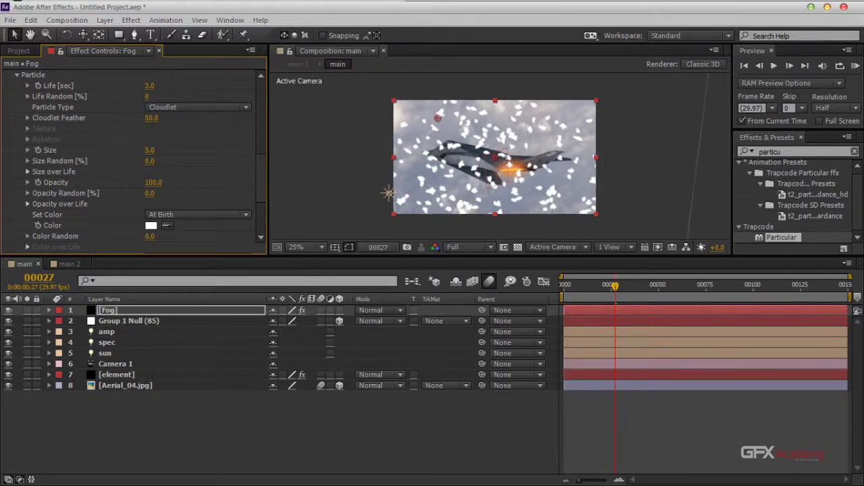
{"action": "left_click", "coordinate": [150, 150]}
{"action": "type", "text": "120"}
{"action": "key", "text": "Return"}
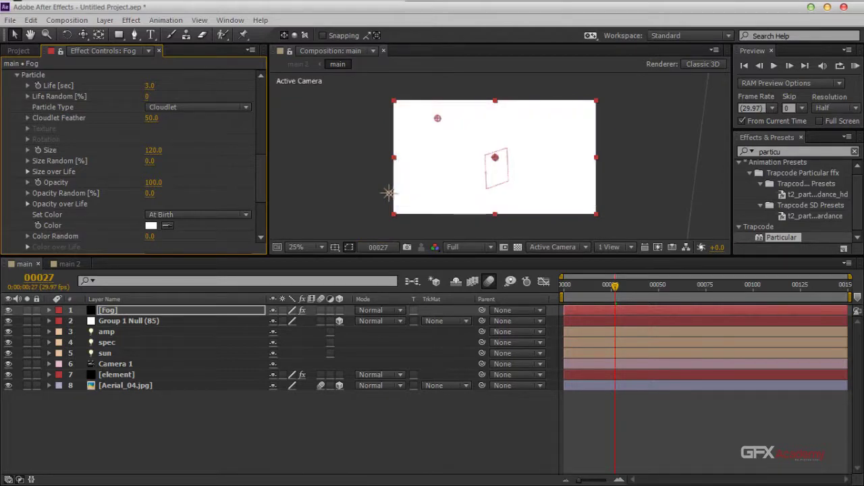
Set the particles' Opacity to 2 and Opacity Random to 100%
{"action": "left_click", "coordinate": [154, 182]}
{"action": "type", "text": "2"}
{"action": "key", "text": "Return"}
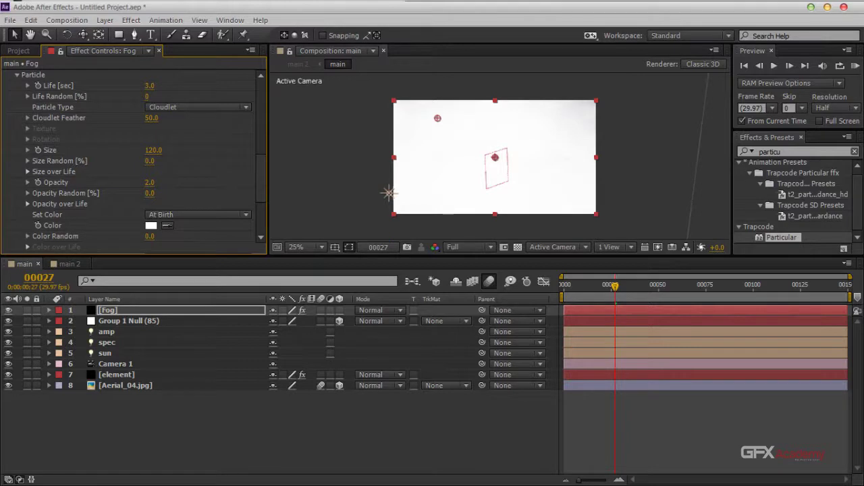
{"action": "left_click", "coordinate": [150, 193]}
{"action": "type", "text": "100"}
{"action": "key", "text": "Return"}
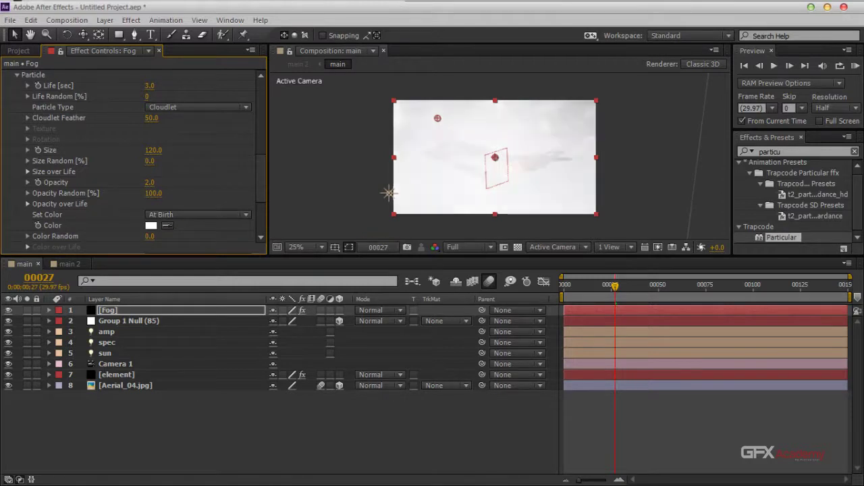
Reduce the cloudlet particles' Size to 80
{"action": "left_click", "coordinate": [153, 149]}
{"action": "type", "text": "80"}
{"action": "key", "text": "Return"}
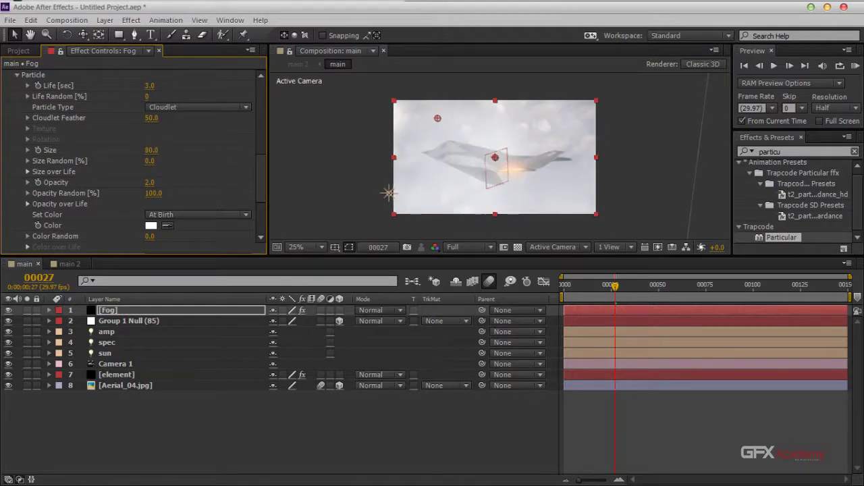
{"action": "key", "text": "period"}
{"action": "key", "text": "comma"}
Give Opacity over Life a curve that fades in and out, and set the particles' Opacity to 3
{"action": "left_click", "coordinate": [28, 203]}
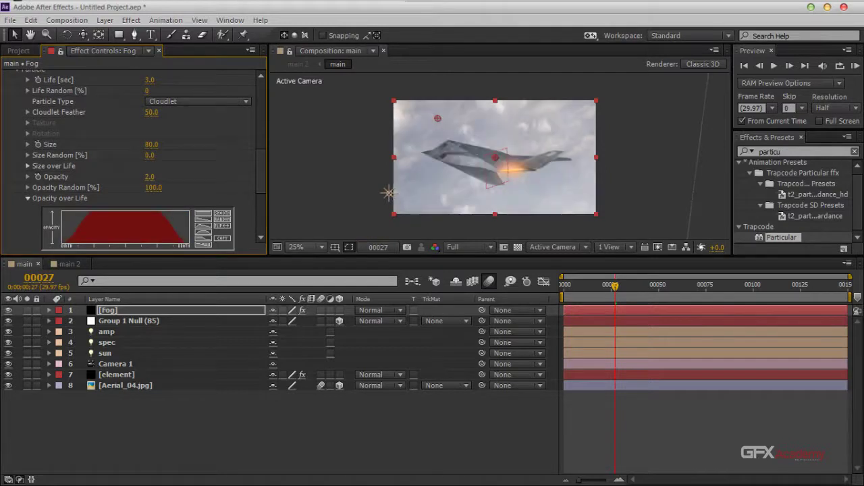
{"action": "left_click", "coordinate": [150, 176]}
{"action": "type", "text": "3"}
{"action": "key", "text": "Return"}
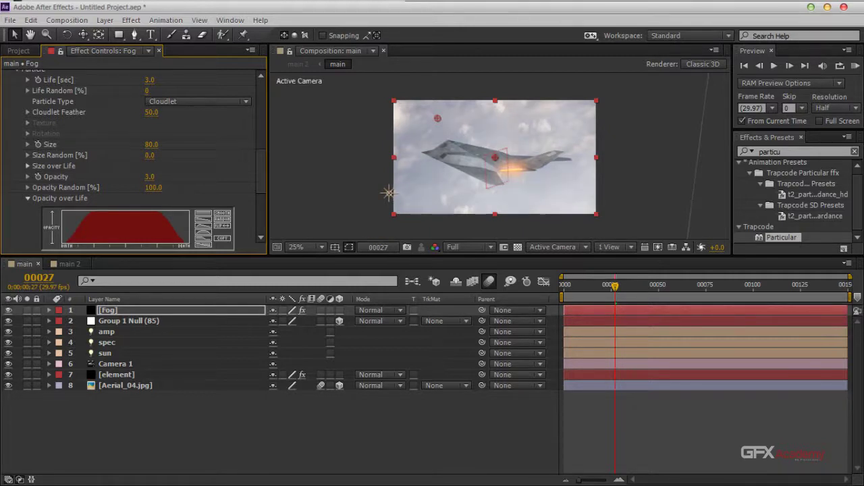
Set the particles' Life to 10 seconds
{"action": "left_click", "coordinate": [150, 80]}
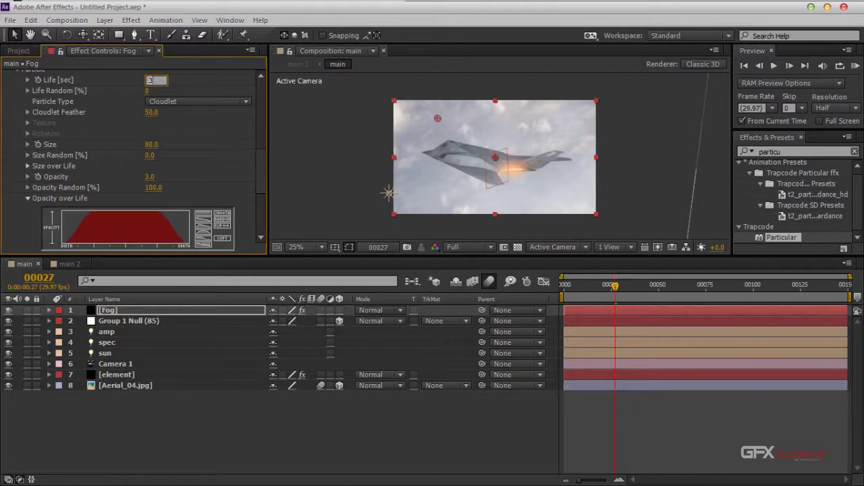
{"action": "type", "text": "8"}
{"action": "key", "text": "Return"}
{"action": "left_click", "coordinate": [152, 80]}
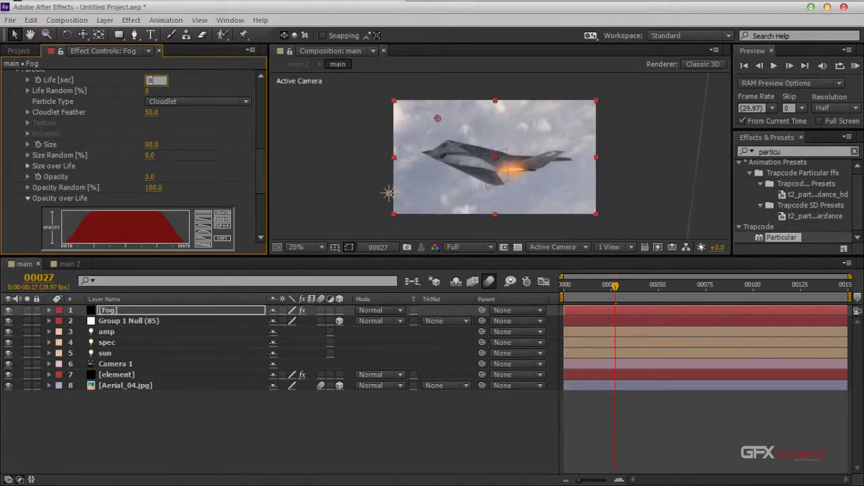
{"action": "type", "text": "10"}
{"action": "key", "text": "Return"}
Reshape the Opacity over Life curve so the particles fade in gradually after birth and fade out before death
{"action": "left_click", "coordinate": [203, 215]}
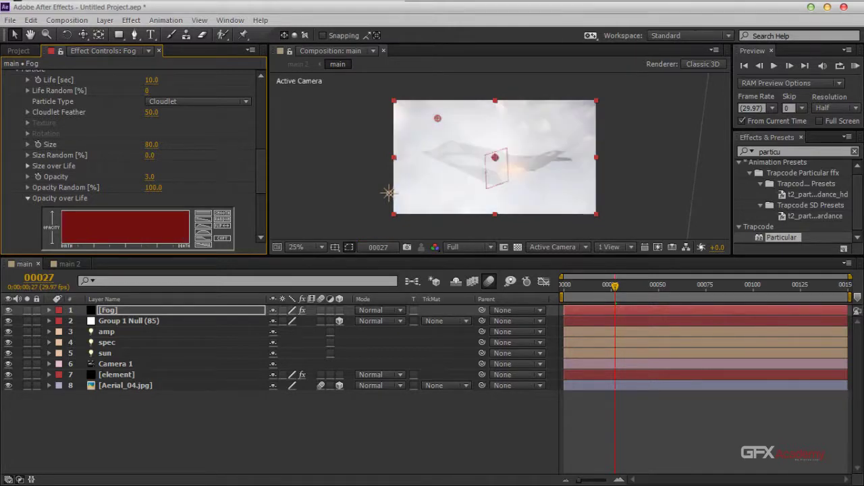
{"action": "key", "text": "ctrl+z"}
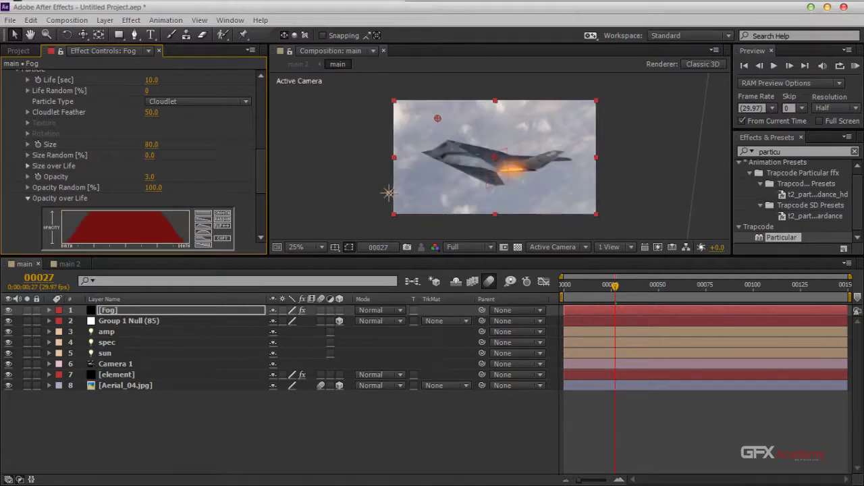
{"action": "key", "text": "ctrl+z"}
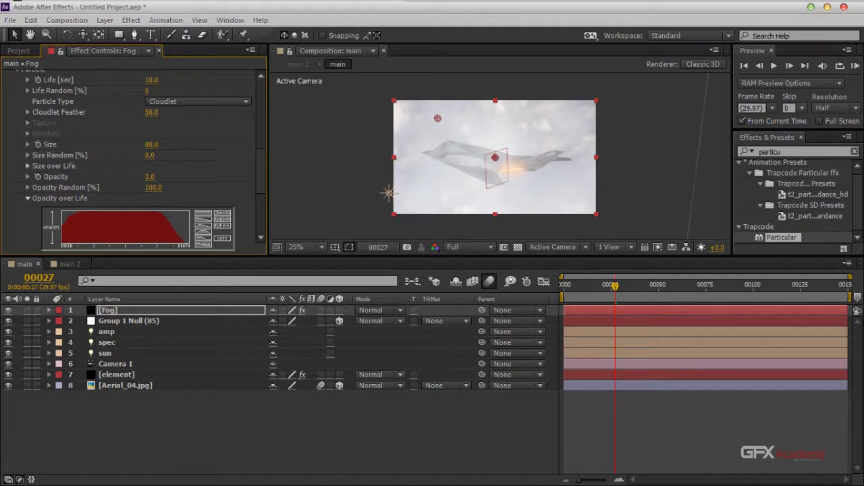
{"action": "left_click_drag", "start_coordinate": [62, 234], "coordinate": [98, 211]}
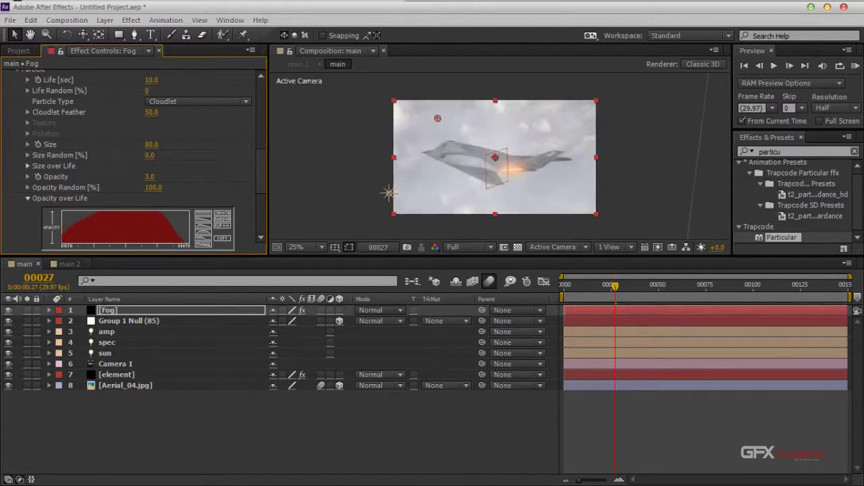
Set the Fog layer's Particular Pre Run to 100 under Emission Extras, then deselect the layer
{"action": "key", "text": "Home"}
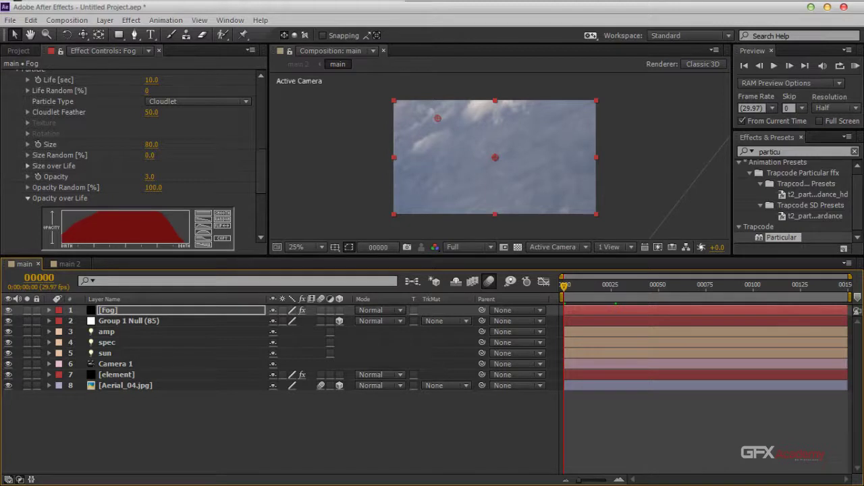
{"action": "scroll", "coordinate": [135, 156], "scroll_direction": "up", "scroll_amount": 5}
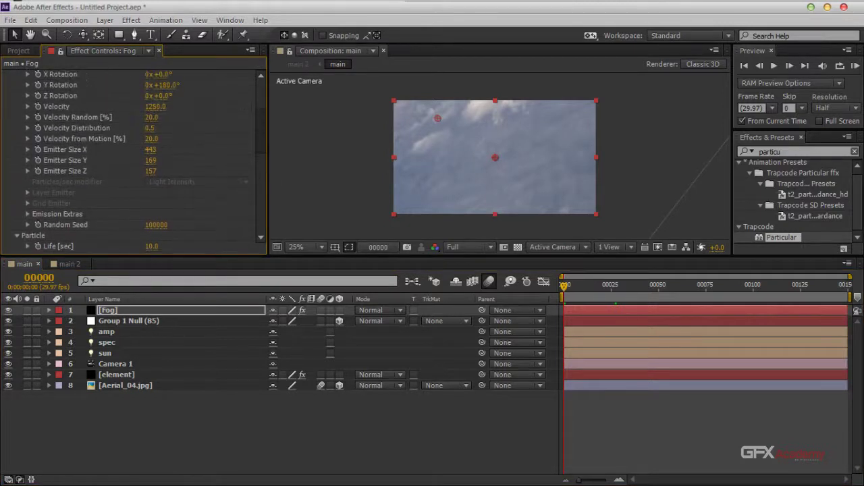
{"action": "left_click", "coordinate": [28, 214]}
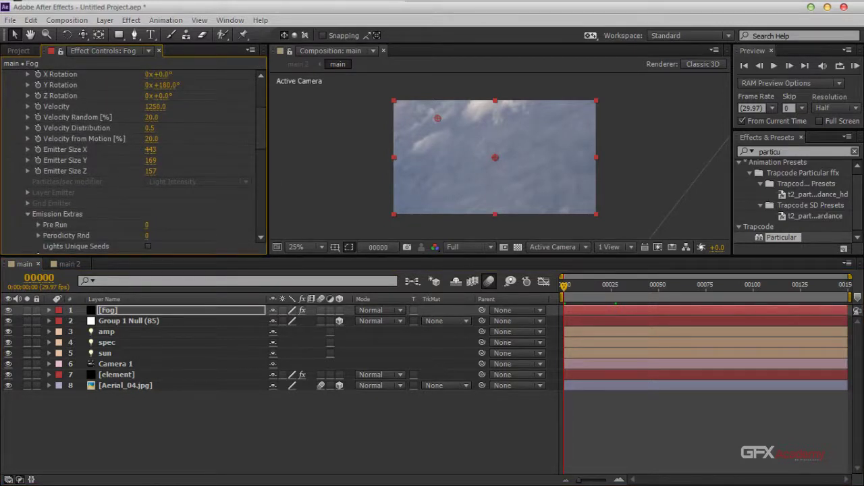
{"action": "left_click", "coordinate": [147, 225]}
{"action": "type", "text": "50"}
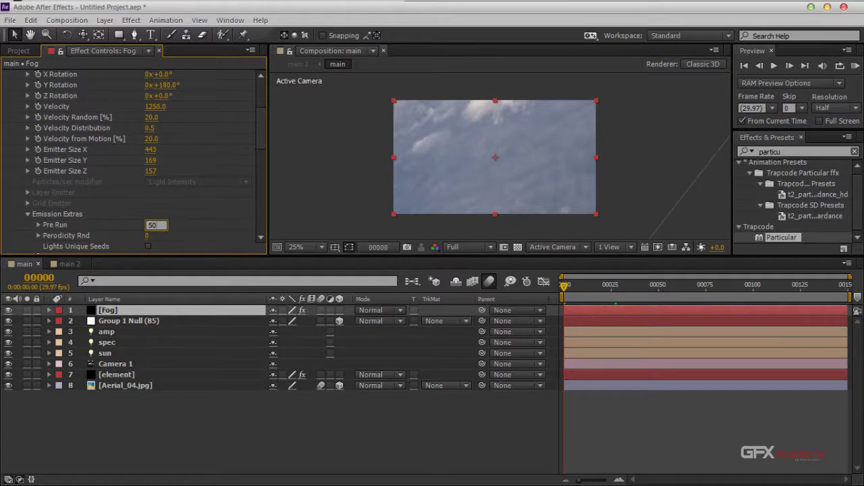
{"action": "key", "text": "Return"}
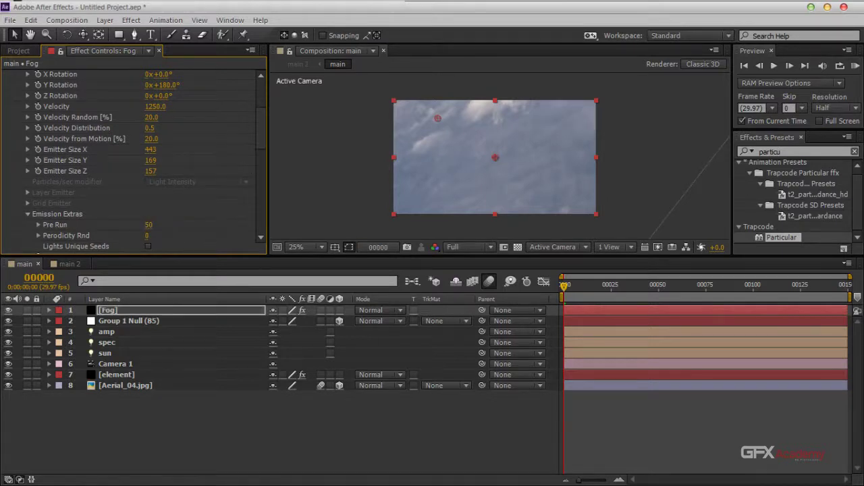
{"action": "left_click", "coordinate": [148, 225]}
{"action": "type", "text": "100"}
{"action": "key", "text": "Return"}
{"action": "key", "text": "F2"}
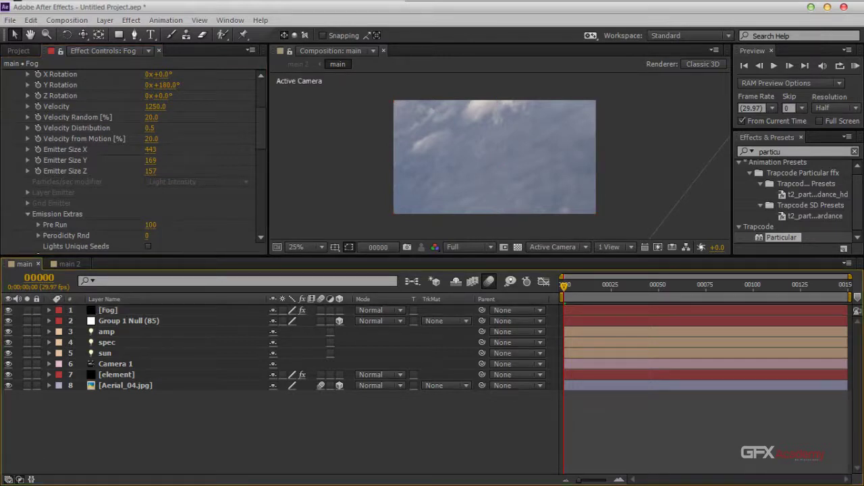
Play RAM previews of the fog in the main composition and of the graded main 2 composition
{"action": "key", "text": "KP_0"}
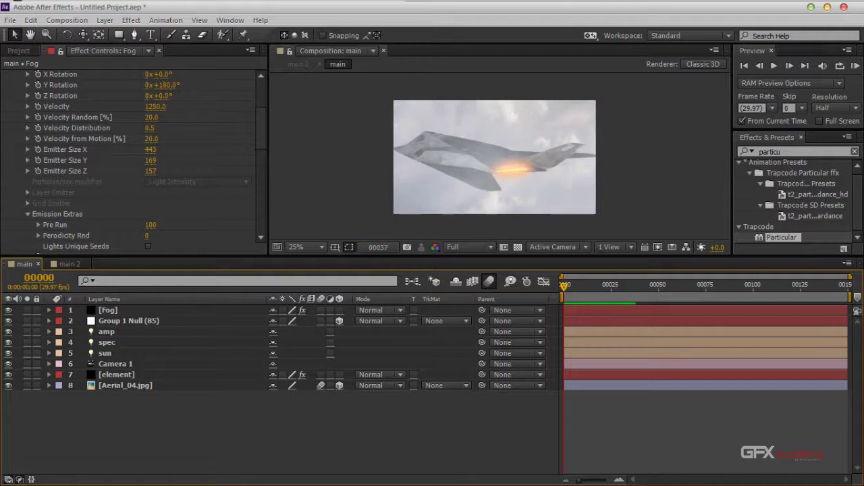
{"action": "key", "text": "space"}
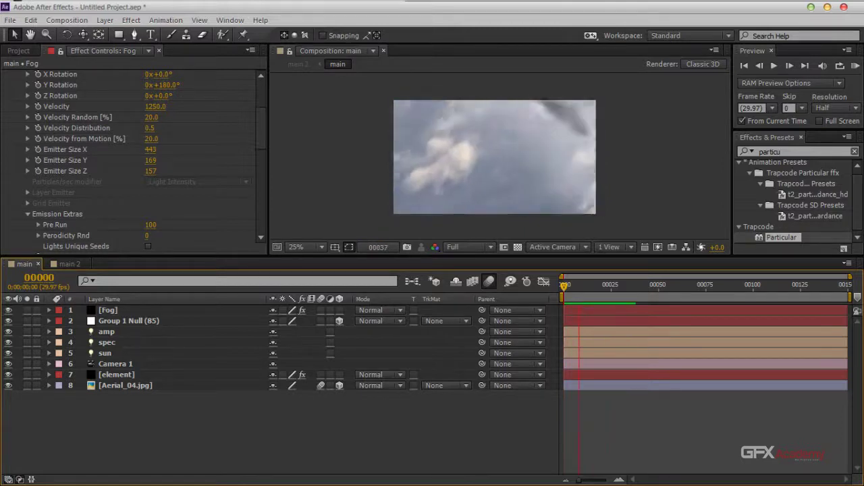
{"action": "key", "text": "space"}
{"action": "left_click", "coordinate": [70, 264]}
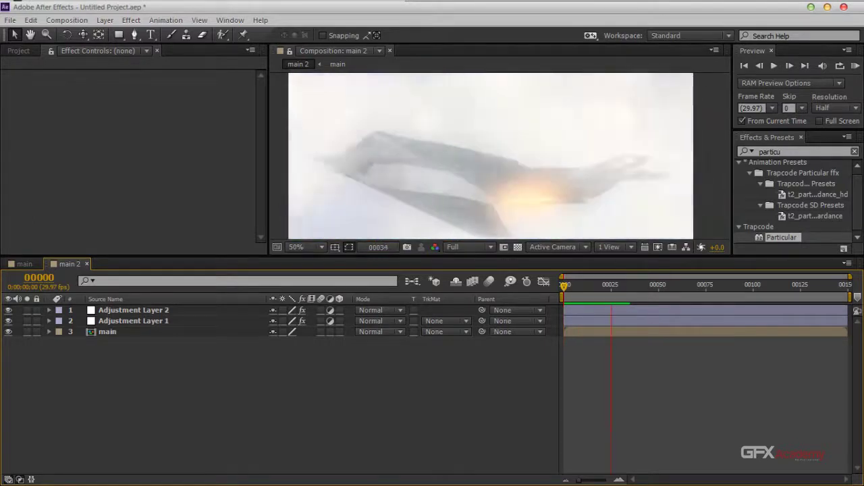
{"action": "key", "text": "space"}
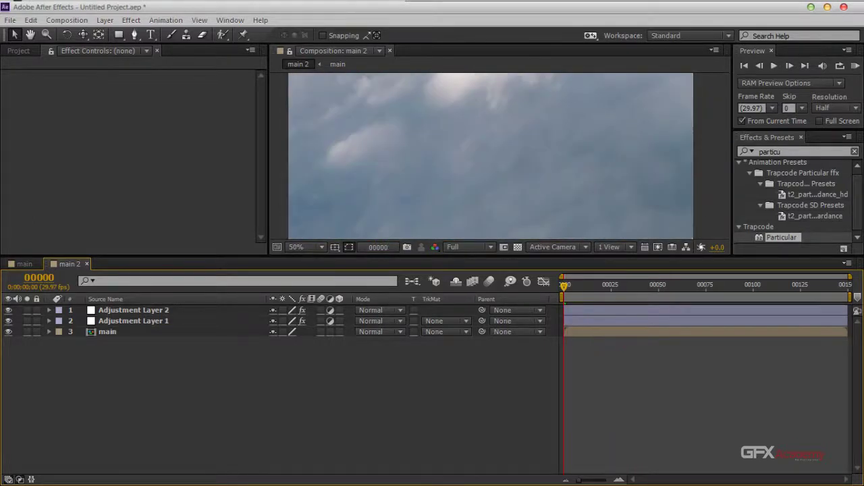
Set the main 2 view resolution to Half and play the composition up to frame 40
{"action": "key", "text": "comma"}
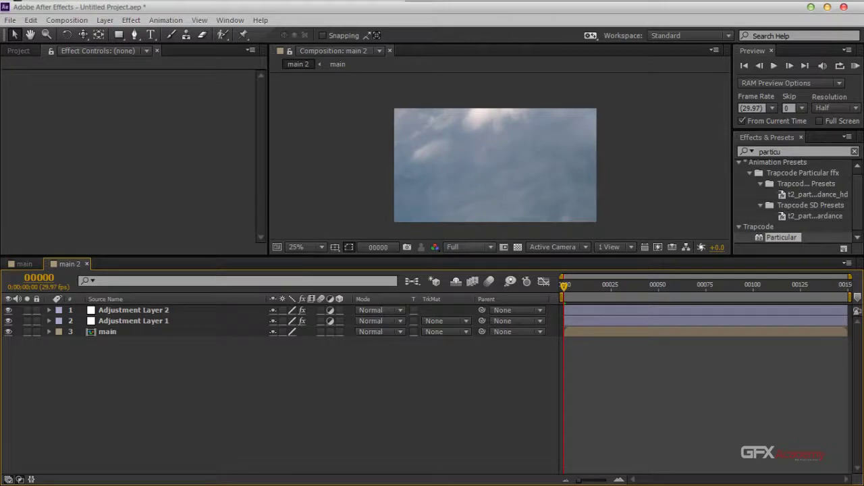
{"action": "left_click", "coordinate": [469, 246]}
{"action": "left_click", "coordinate": [472, 294]}
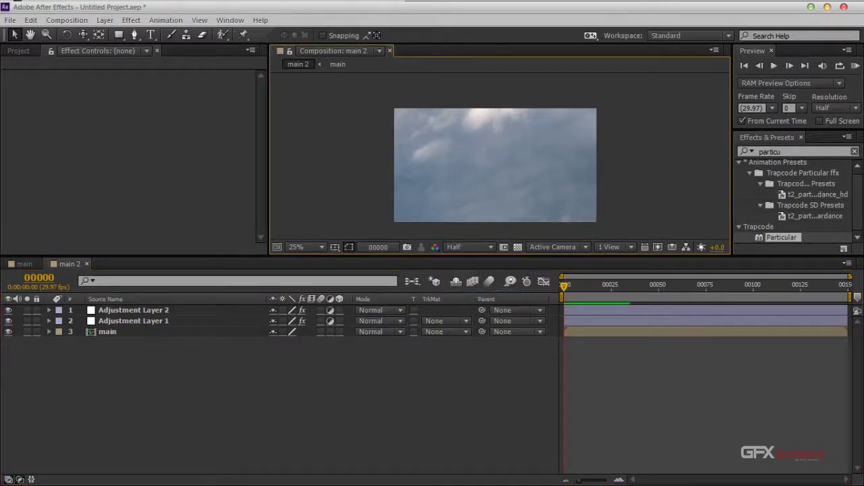
{"action": "key", "text": "space"}
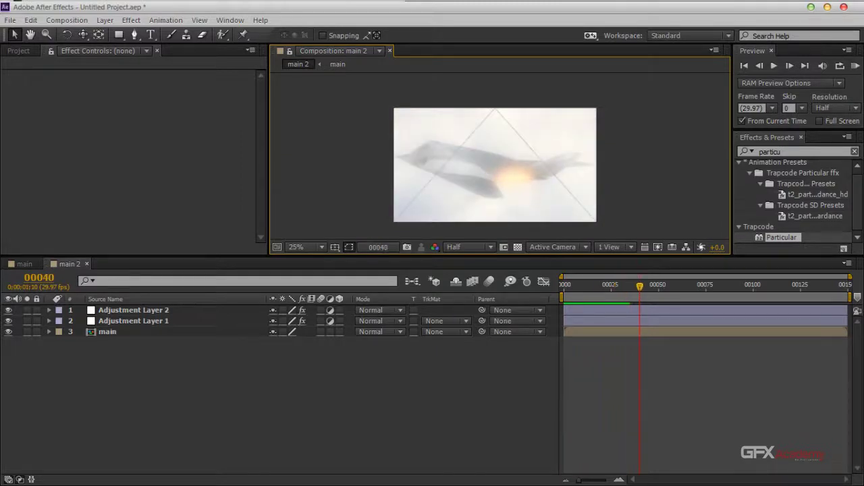
{"action": "key", "text": "space"}
Remove the plain Diffusion tool from Adjustment Layer 1's look, leaving Cool Fog, and apply the change
{"action": "left_click", "coordinate": [133, 310]}
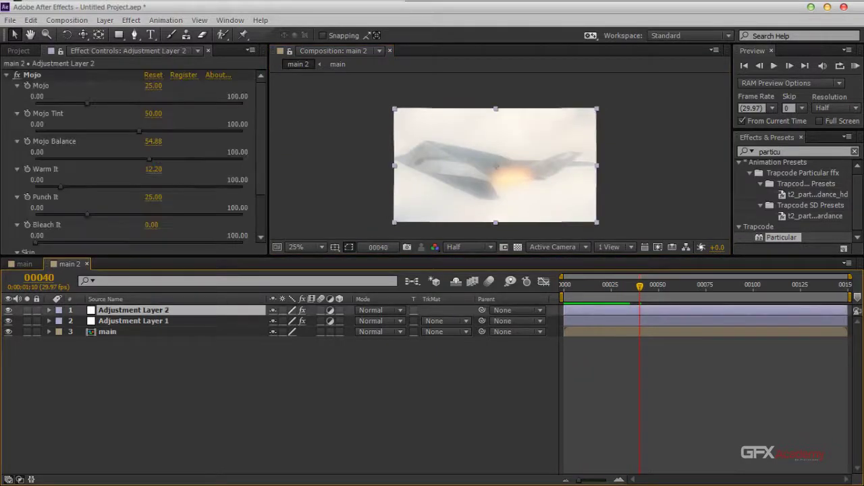
{"action": "left_click", "coordinate": [8, 320]}
{"action": "left_click", "coordinate": [8, 321]}
{"action": "left_click", "coordinate": [133, 321]}
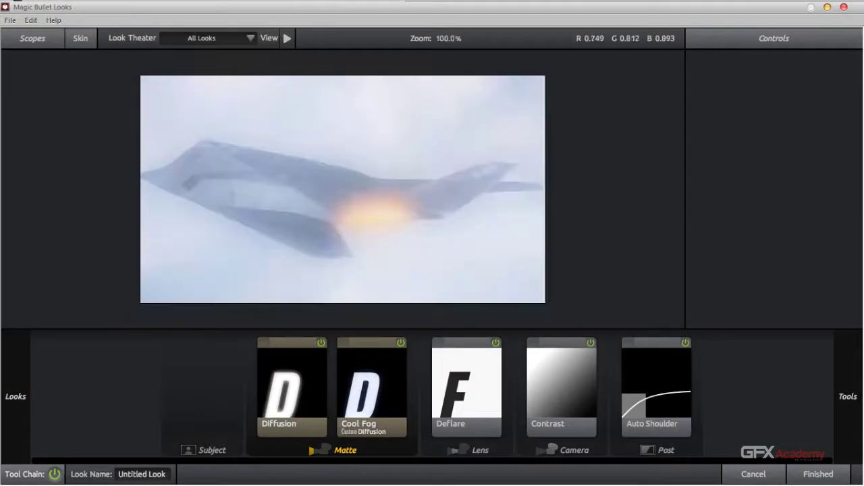
{"action": "key", "text": "Delete"}
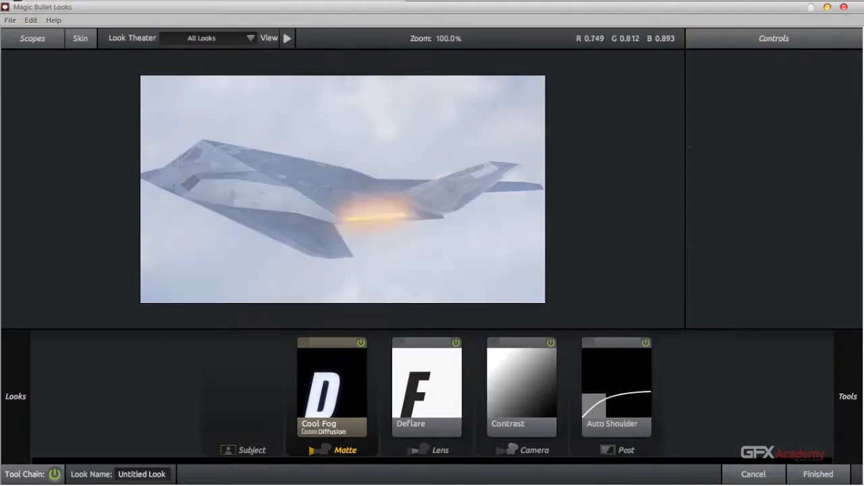
{"action": "left_click", "coordinate": [816, 474]}
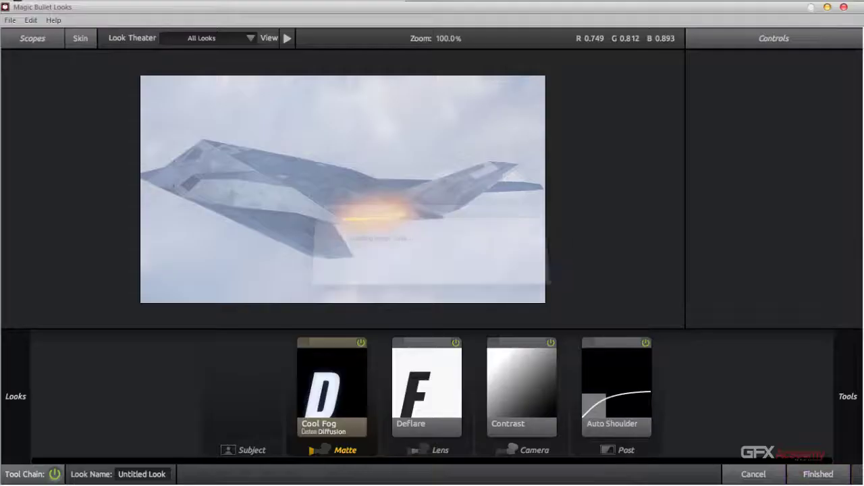
Set the Cool Fog diffusion's Highlights Only to 100% in Adjustment Layer 1's look and adjust its Grade
{"action": "left_click", "coordinate": [427, 388]}
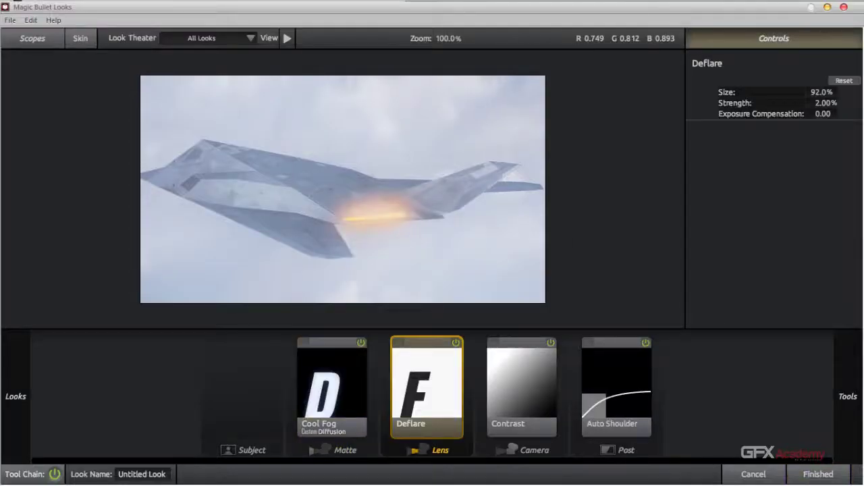
{"action": "left_click", "coordinate": [332, 384]}
{"action": "left_click", "coordinate": [360, 342]}
{"action": "left_click", "coordinate": [361, 342]}
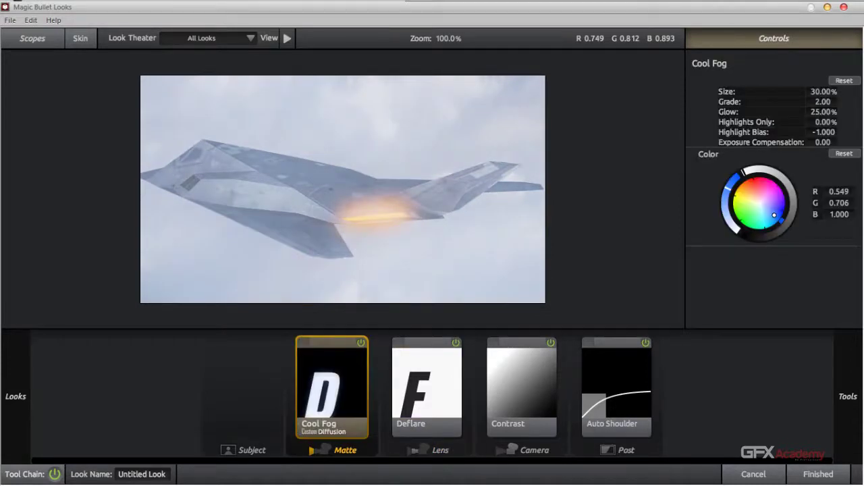
{"action": "left_click_drag", "start_coordinate": [825, 122], "coordinate": [861, 121]}
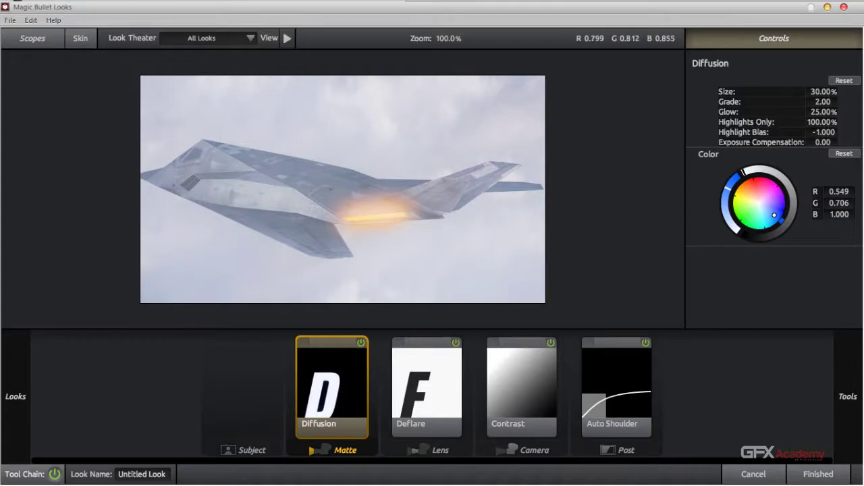
{"action": "mouse_move", "coordinate": [823, 102]}
{"action": "left_mouse_down"}
{"action": "mouse_move", "coordinate": [852, 101]}
{"action": "mouse_move", "coordinate": [794, 101]}
{"action": "mouse_move", "coordinate": [842, 101]}
{"action": "mouse_move", "coordinate": [858, 91]}
{"action": "mouse_move", "coordinate": [824, 91]}
{"action": "mouse_move", "coordinate": [834, 91]}
{"action": "left_mouse_up"}
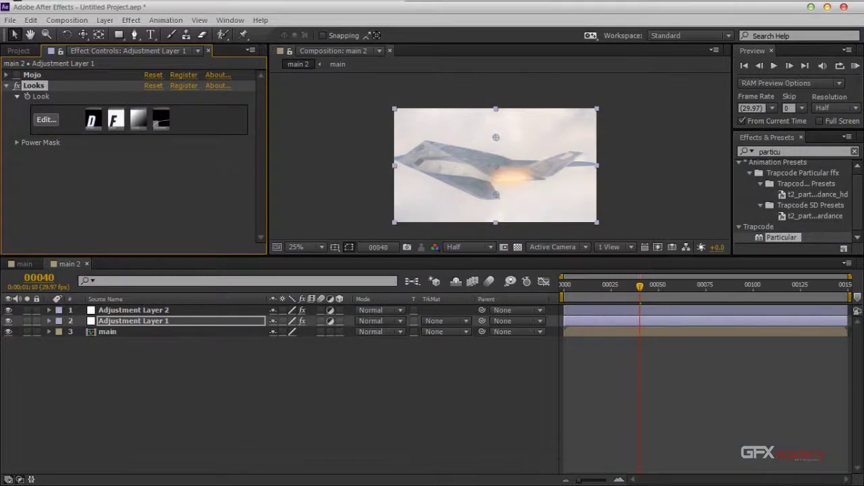
Compare the jet shot with and without Adjustment Layer 2's Mojo grade by toggling the layer's visibility
{"action": "key", "text": "period"}
{"action": "left_click", "coordinate": [8, 310]}
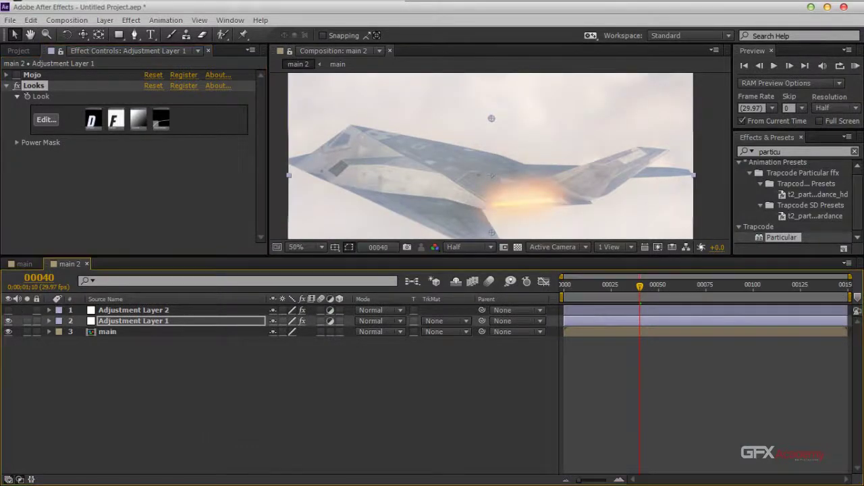
{"action": "left_click", "coordinate": [8, 309]}
{"action": "left_click", "coordinate": [134, 309]}
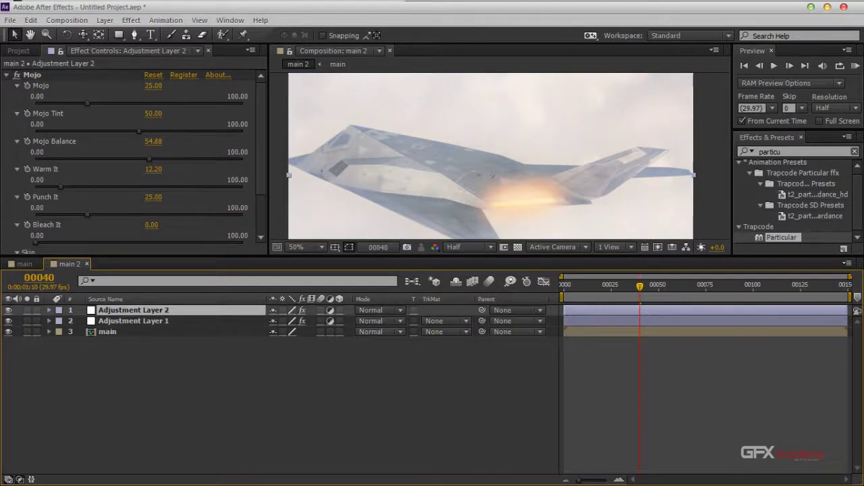
{"action": "left_click", "coordinate": [8, 310]}
{"action": "left_click", "coordinate": [9, 310]}
{"action": "left_click", "coordinate": [8, 310]}
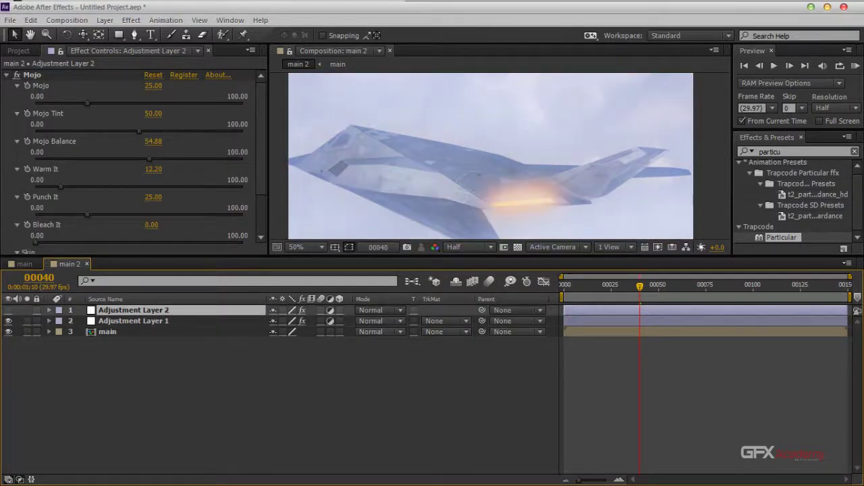
{"action": "left_click", "coordinate": [8, 310]}
{"action": "left_click", "coordinate": [8, 310]}
{"action": "left_click", "coordinate": [9, 310]}
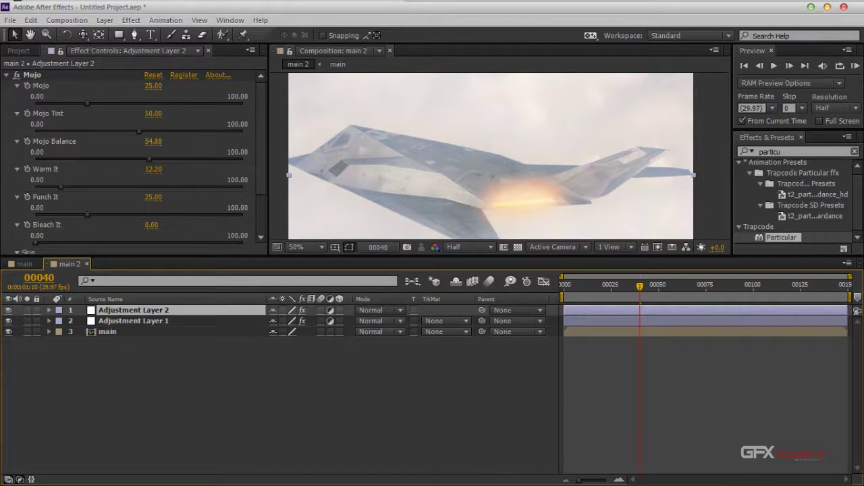
Compare the shot with and without Adjustment Layer 1, and its look with and without the Contrast tool
{"action": "left_click", "coordinate": [134, 321]}
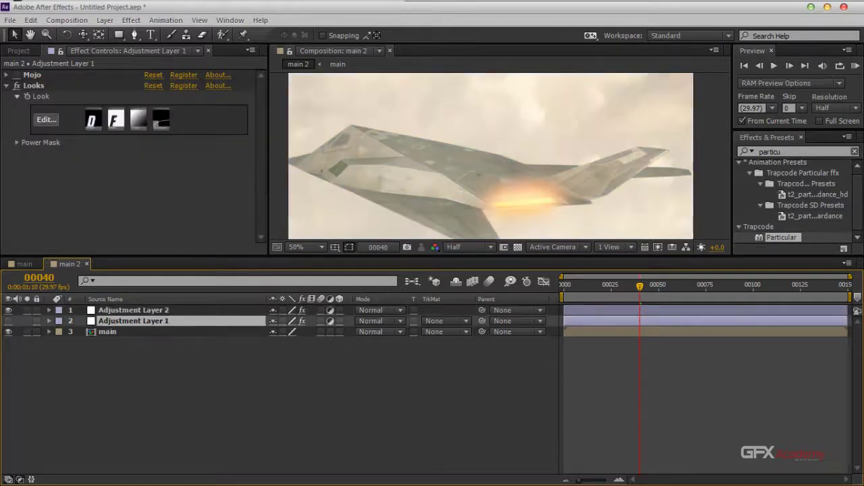
{"action": "left_click", "coordinate": [9, 321]}
{"action": "left_click", "coordinate": [46, 119]}
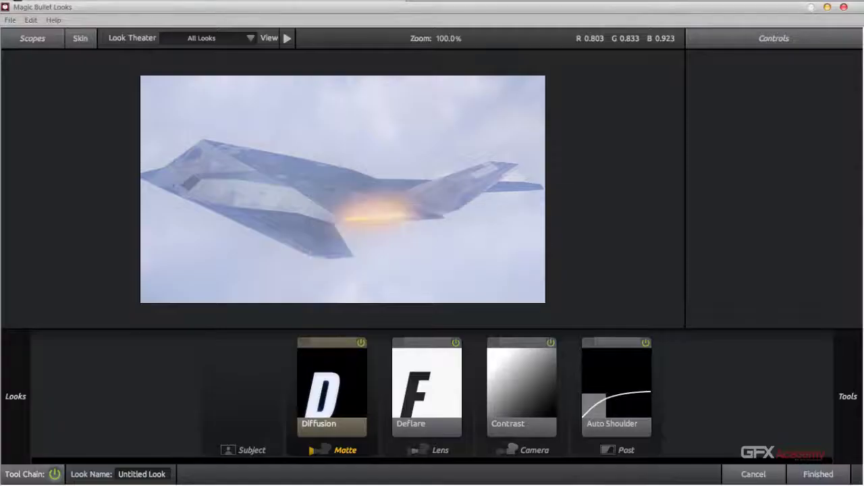
{"action": "left_click", "coordinate": [549, 343]}
{"action": "left_click", "coordinate": [549, 342]}
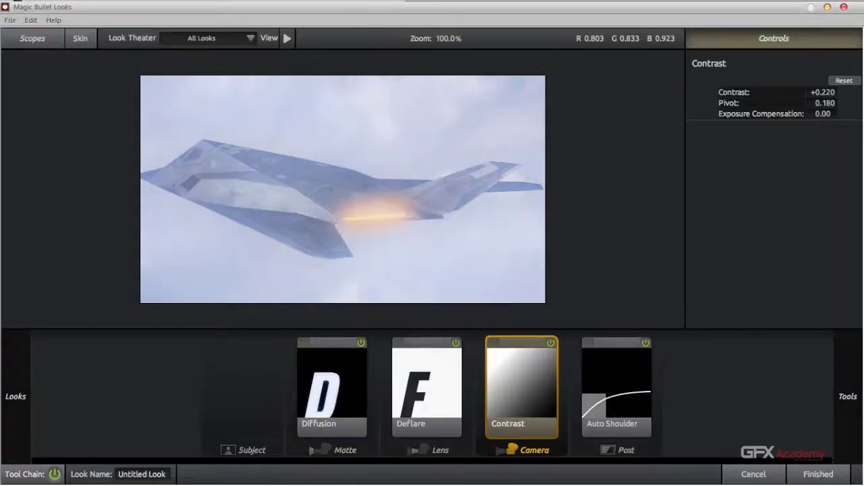
Compare the look with and without Auto Shoulder, and reduce its Strength until its curve is a straight line
{"action": "left_click", "coordinate": [645, 343]}
{"action": "left_click", "coordinate": [644, 342]}
{"action": "left_click", "coordinate": [644, 343]}
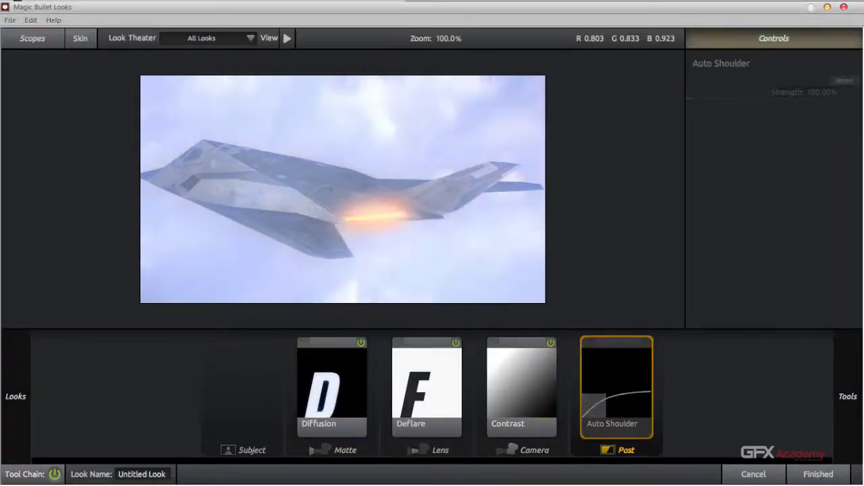
{"action": "left_click", "coordinate": [645, 342]}
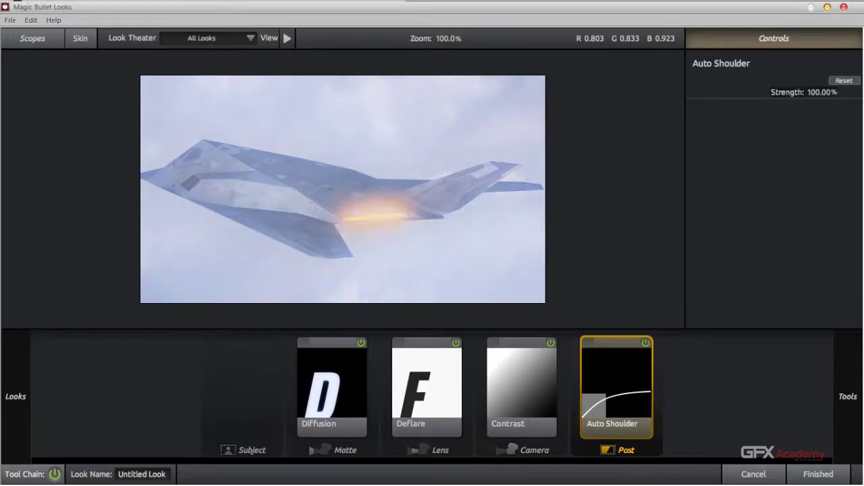
{"action": "left_click_drag", "start_coordinate": [822, 92], "coordinate": [801, 92]}
{"action": "left_click_drag", "start_coordinate": [823, 91], "coordinate": [802, 92]}
Add the Pop tool to the look's Subject stage with Pop at +100%, and apply the finished look to Adjustment Layer 1
{"action": "mouse_move", "coordinate": [848, 396]}
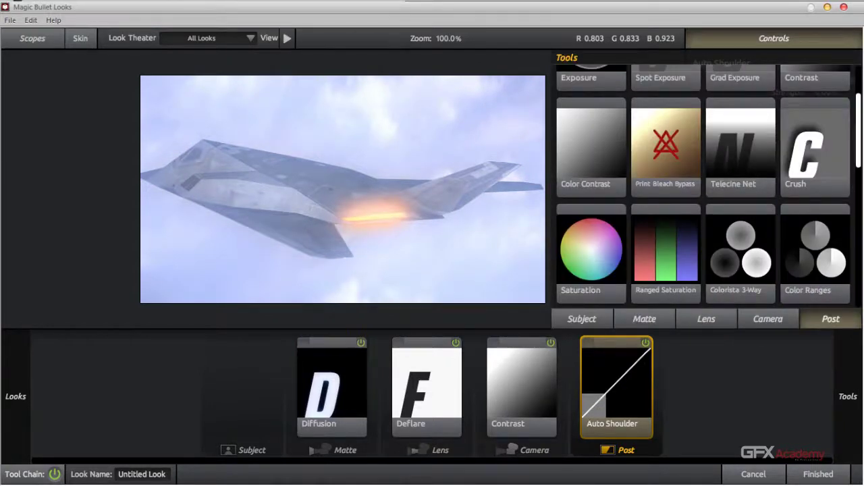
{"action": "scroll", "coordinate": [706, 187], "scroll_direction": "down", "scroll_amount": 3}
{"action": "scroll", "coordinate": [705, 187], "scroll_direction": "up", "scroll_amount": 4}
{"action": "scroll", "coordinate": [706, 187], "scroll_direction": "down", "scroll_amount": 4}
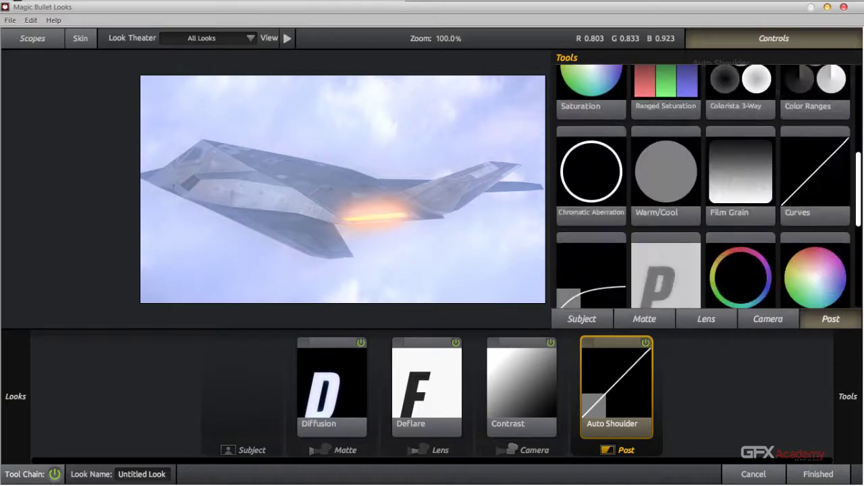
{"action": "scroll", "coordinate": [705, 187], "scroll_direction": "down", "scroll_amount": 1}
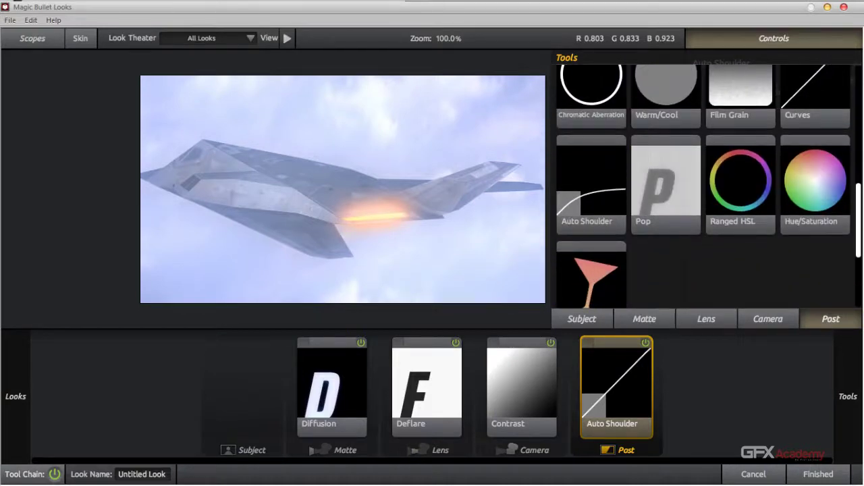
{"action": "left_click", "coordinate": [643, 318]}
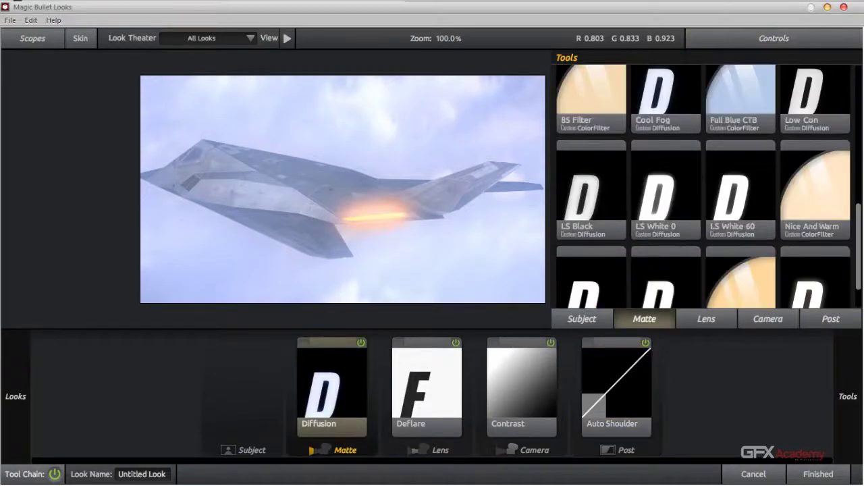
{"action": "left_click", "coordinate": [581, 319]}
{"action": "scroll", "coordinate": [793, 254], "scroll_direction": "up", "scroll_amount": 2}
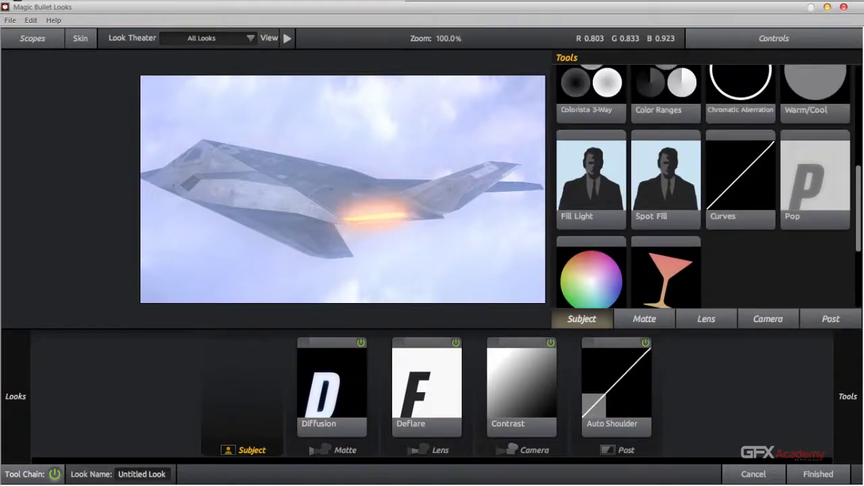
{"action": "left_click_drag", "start_coordinate": [793, 255], "coordinate": [233, 403]}
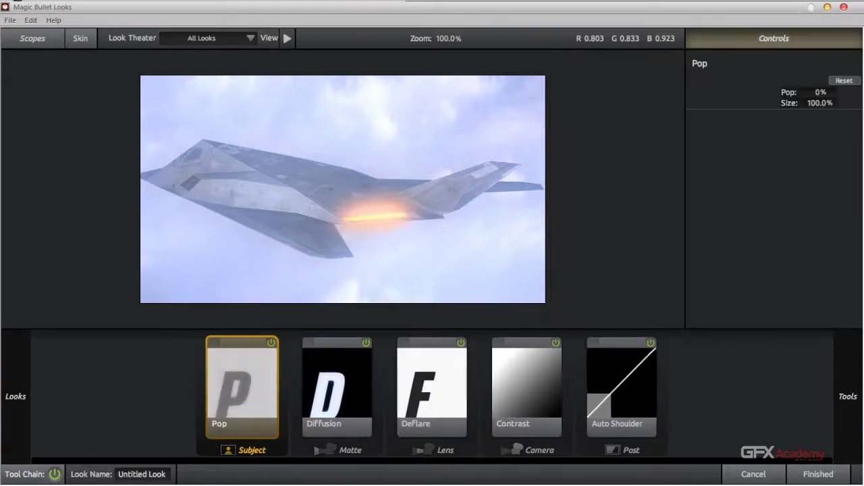
{"action": "left_click_drag", "start_coordinate": [819, 92], "coordinate": [853, 92]}
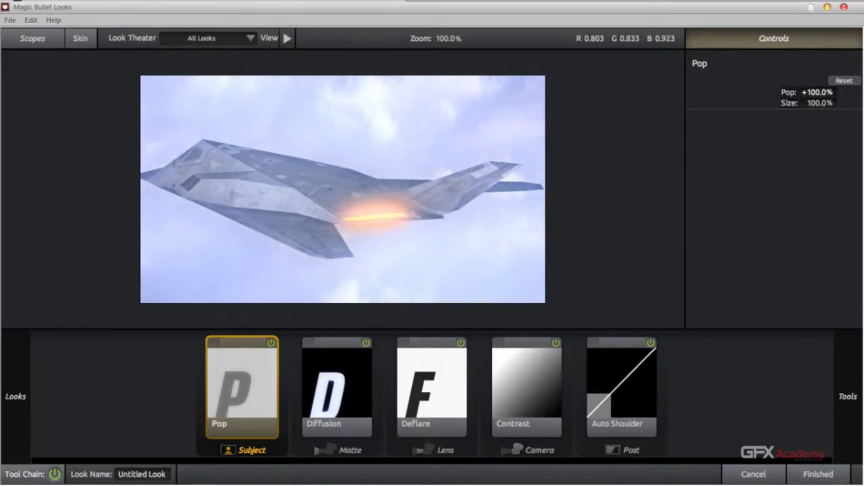
{"action": "left_click", "coordinate": [818, 474]}
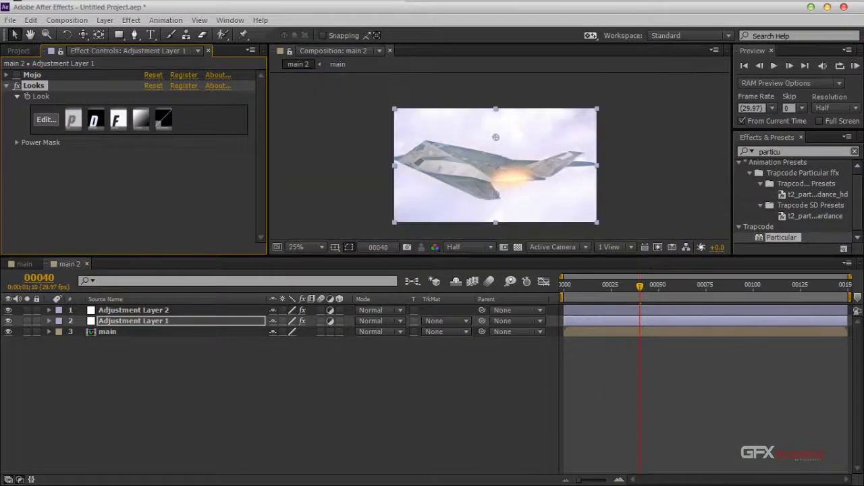
Return main 2 to its first frame and import Swish_02.wav from the Super_Sonic folder in Bridge into the project
{"action": "key", "text": "Home"}
{"action": "key", "text": "F2"}
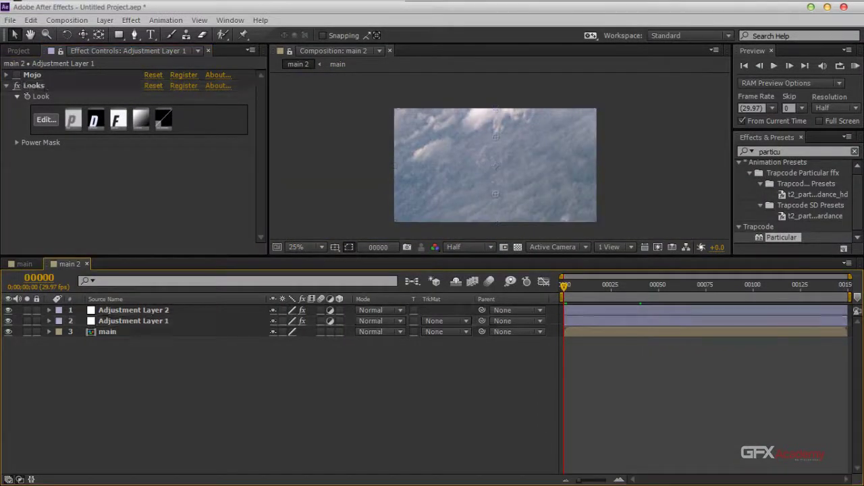
{"action": "key", "text": "ctrl+0"}
{"action": "key", "text": "F2"}
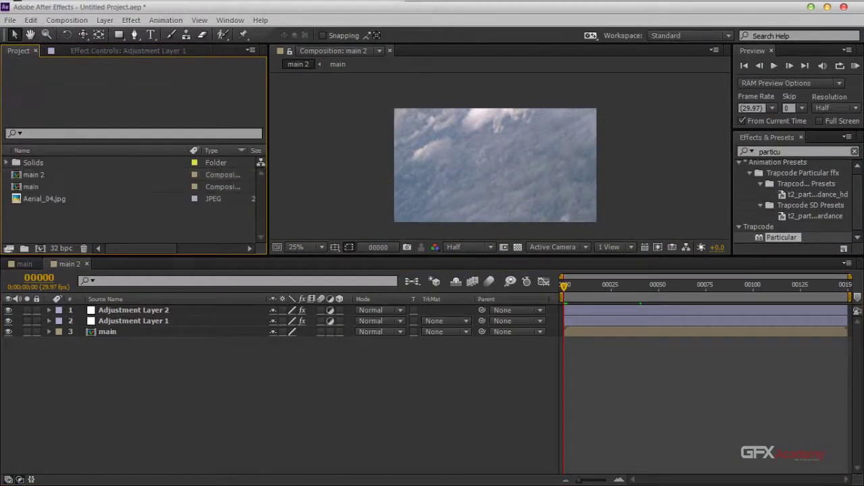
{"action": "left_click", "coordinate": [728, 7]}
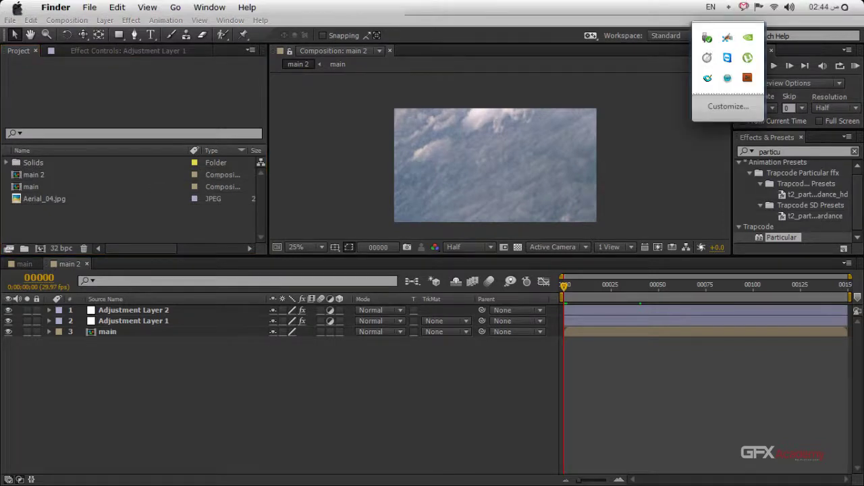
{"action": "left_click", "coordinate": [706, 57]}
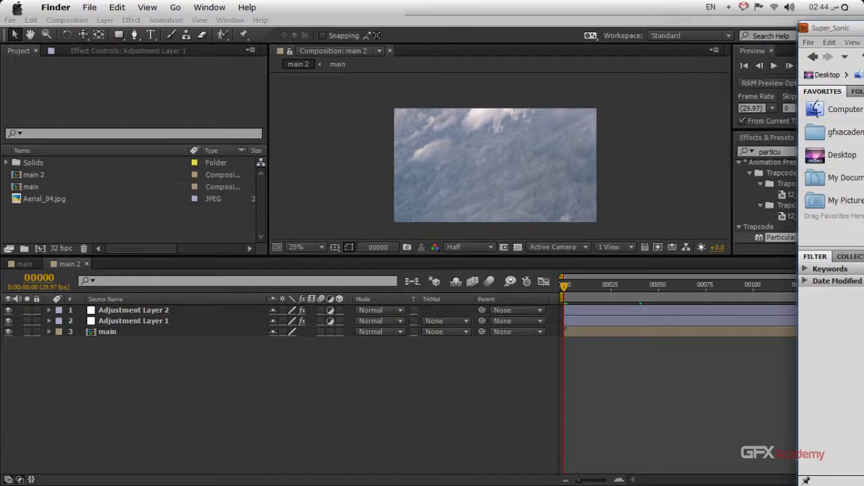
{"action": "left_click_drag", "start_coordinate": [863, 338], "coordinate": [67, 223]}
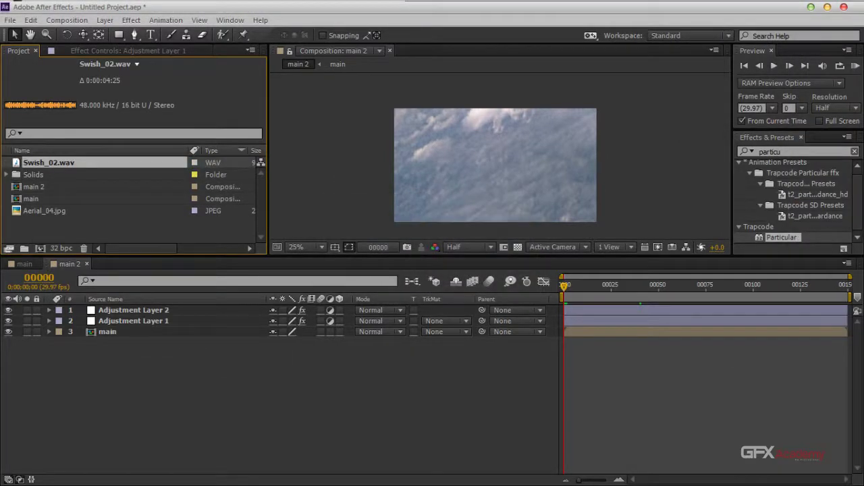
Place Swish_02.wav beneath the main layer in main 2 and shift it earlier so it ends at about frame 125
{"action": "left_click_drag", "start_coordinate": [48, 162], "coordinate": [108, 341]}
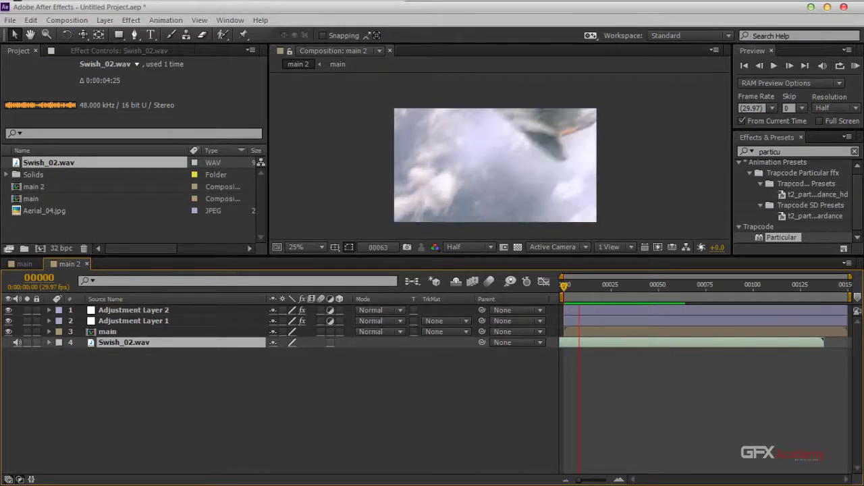
{"action": "left_click_drag", "start_coordinate": [607, 342], "coordinate": [594, 342]}
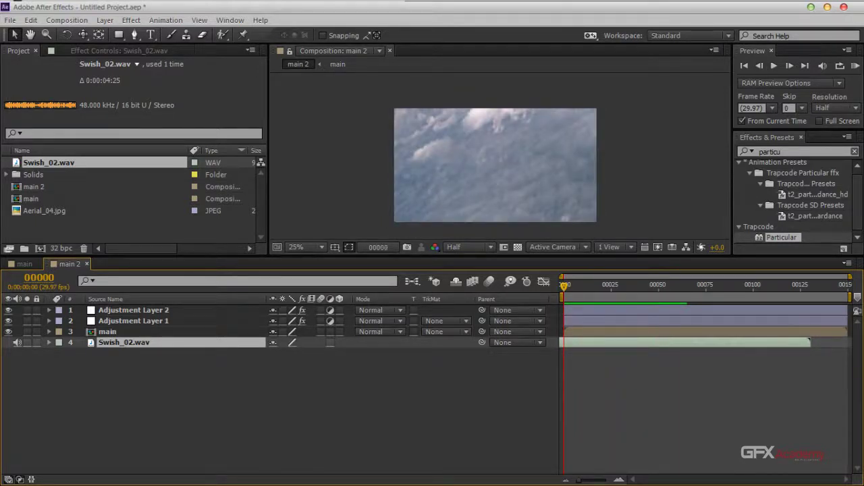
{"action": "left_click_drag", "start_coordinate": [602, 343], "coordinate": [591, 343]}
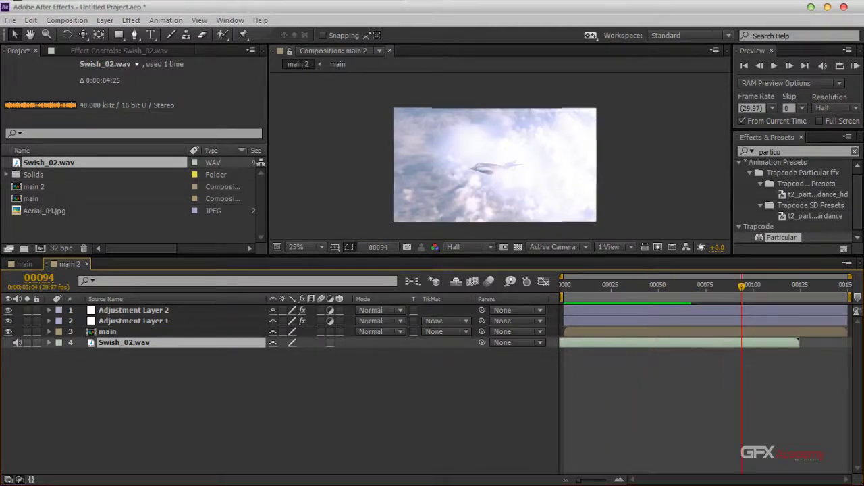
In the main composition, move the Fog layer's Particular emitter beyond the frame's left edge, to about -148, 44
{"action": "left_click", "coordinate": [24, 264]}
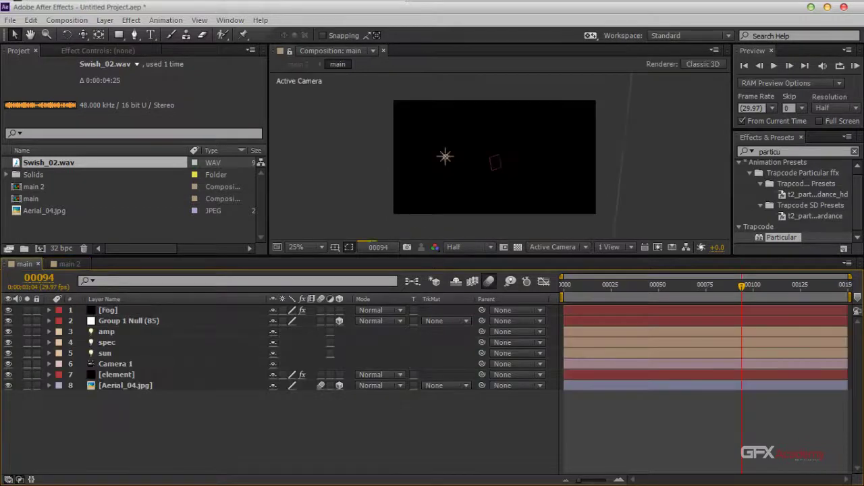
{"action": "left_click", "coordinate": [108, 310]}
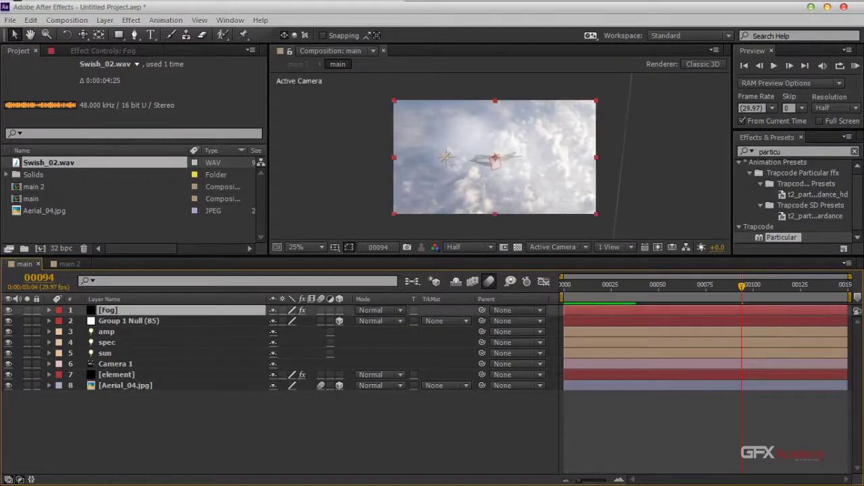
{"action": "key", "text": "F3"}
{"action": "left_click", "coordinate": [49, 75]}
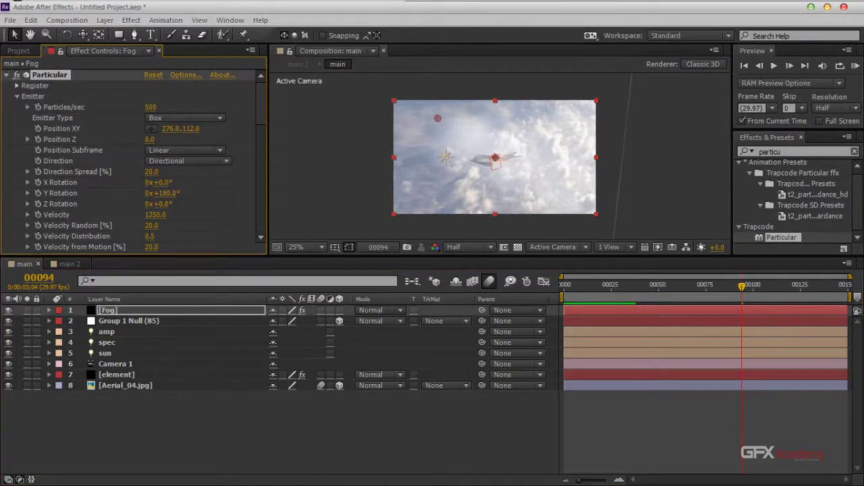
{"action": "mouse_move", "coordinate": [437, 118]}
{"action": "left_mouse_down"}
{"action": "mouse_move", "coordinate": [364, 128]}
{"action": "mouse_move", "coordinate": [370, 107]}
{"action": "left_mouse_up"}
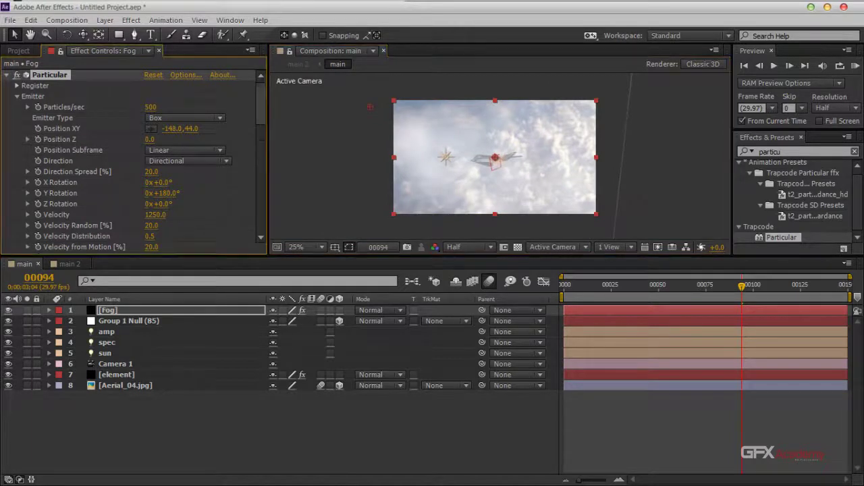
Enlarge the Fog layer's Particular emitter by setting Emitter Size X to 953 and Emitter Size Y to 879
{"action": "scroll", "coordinate": [128, 162], "scroll_direction": "down", "scroll_amount": 5}
{"action": "scroll", "coordinate": [128, 162], "scroll_direction": "down", "scroll_amount": 2}
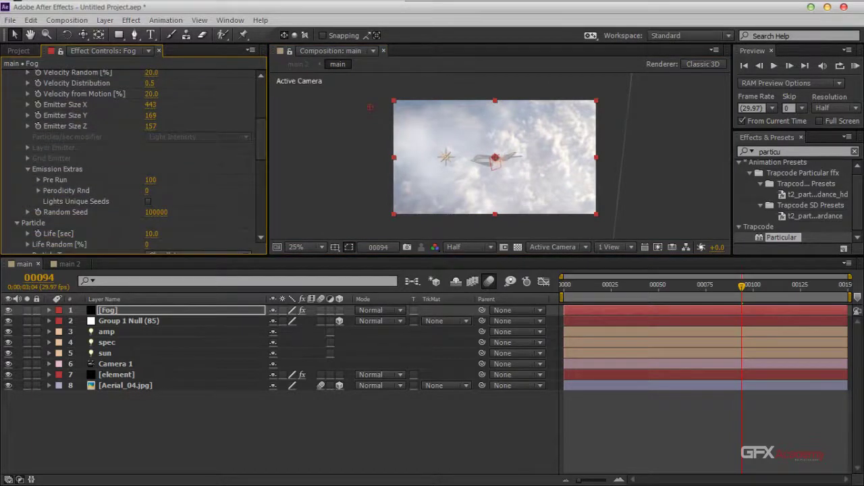
{"action": "left_click_drag", "start_coordinate": [150, 105], "coordinate": [501, 104]}
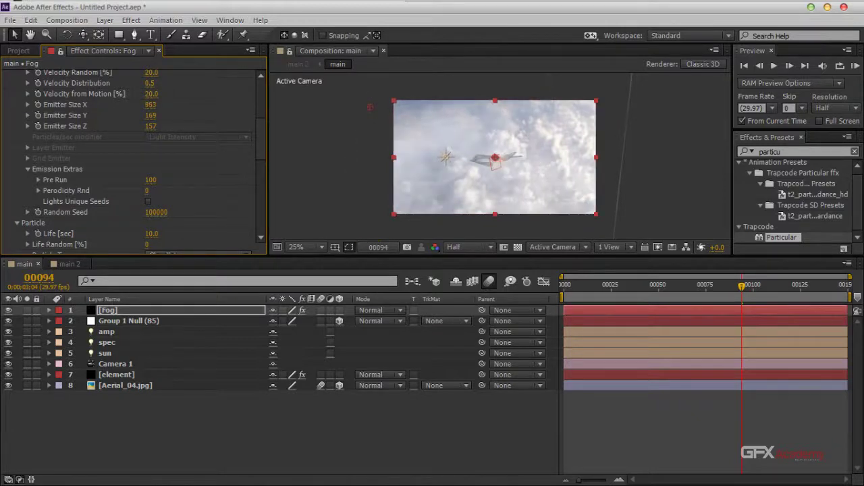
{"action": "left_click_drag", "start_coordinate": [151, 115], "coordinate": [199, 115]}
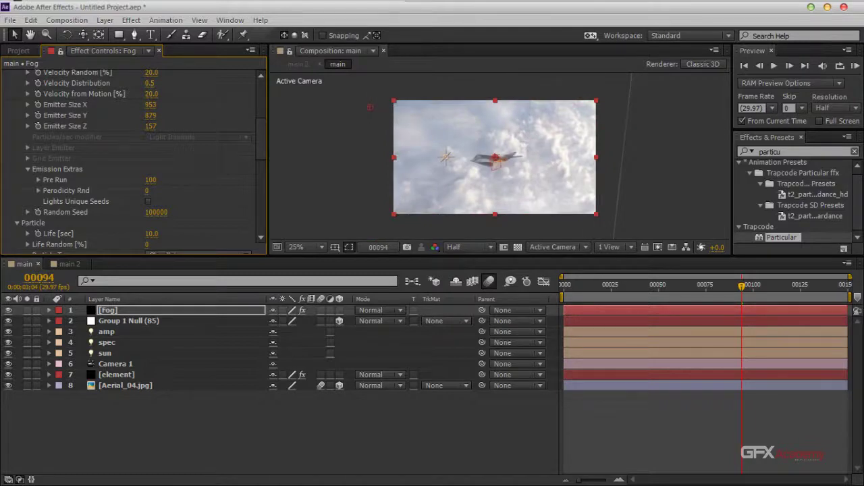
Return to the main 2 composition and go to frame 0 to check the changed fog
{"action": "left_click", "coordinate": [70, 264]}
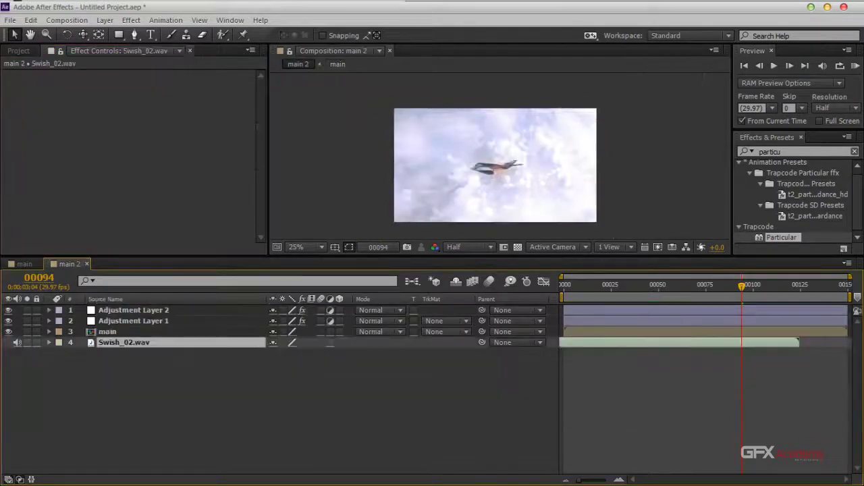
{"action": "left_click", "coordinate": [564, 287]}
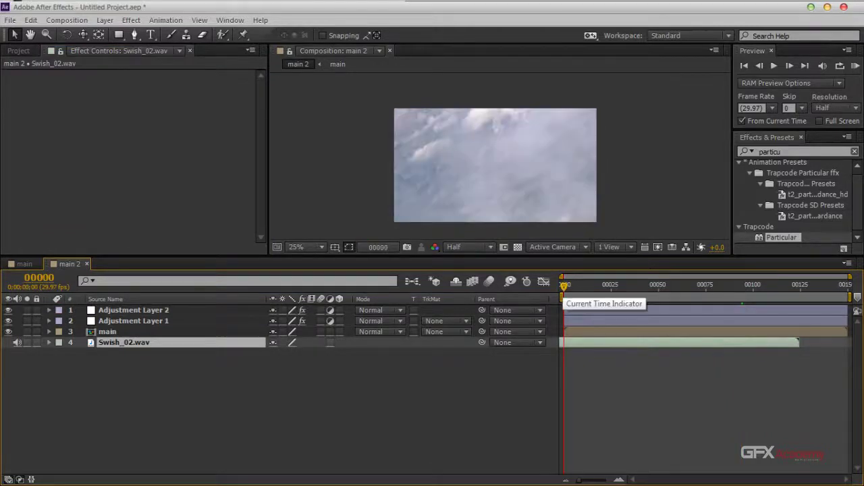